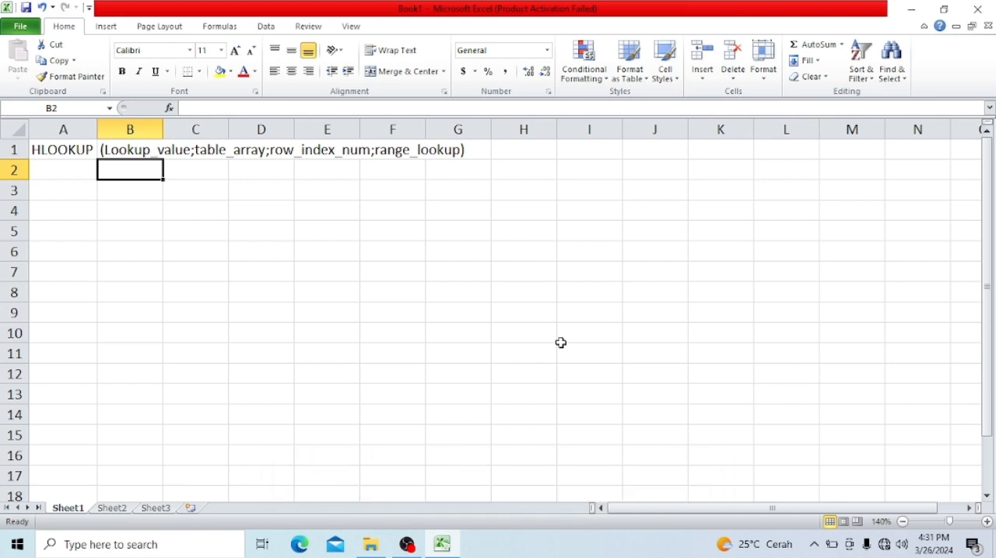
- Enter the headers NO, KODE and JURUSAN in cells A3 to C3
{"action": "key", "text": "Down"}
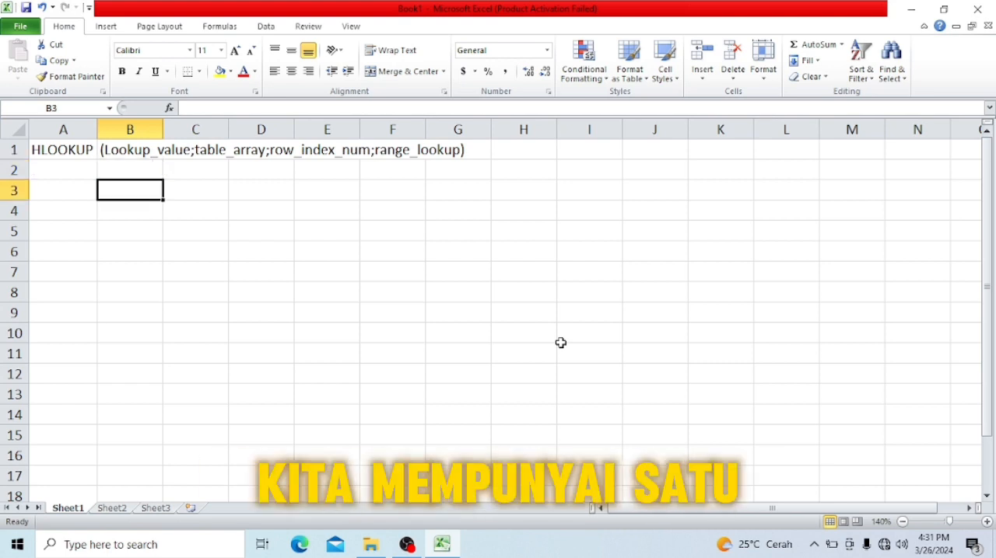
{"action": "key", "text": "Left"}
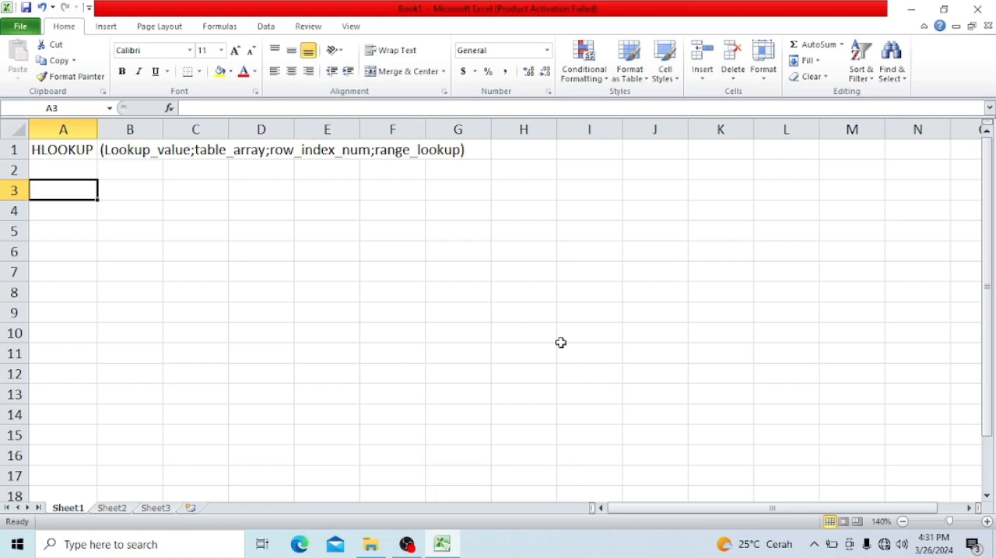
{"action": "type", "text": "NO"}
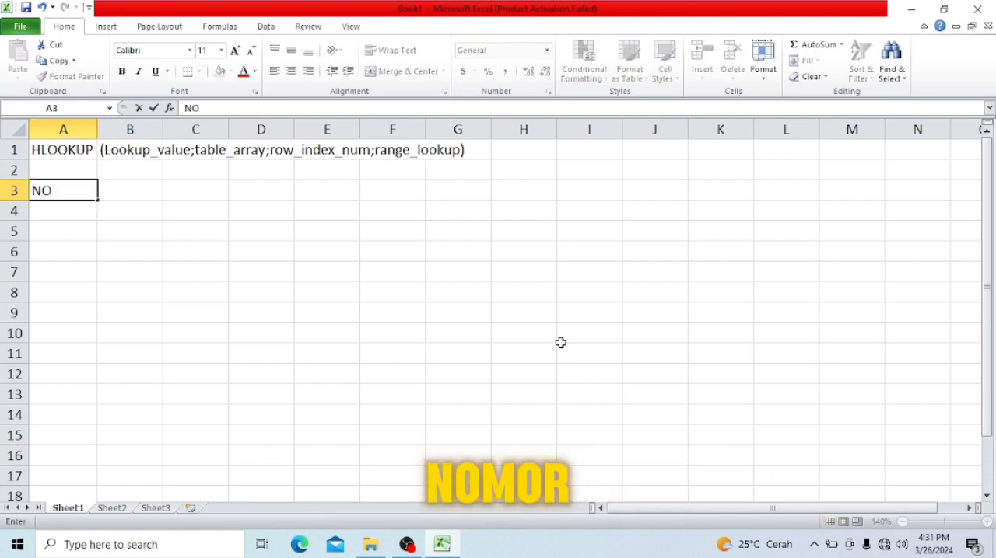
{"action": "key", "text": "Tab"}
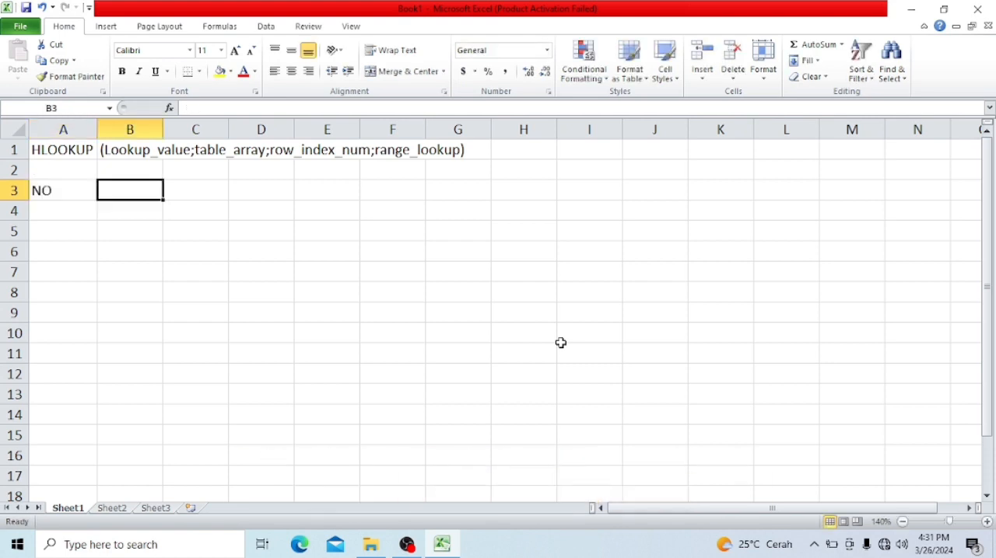
{"action": "type", "text": "KODE"}
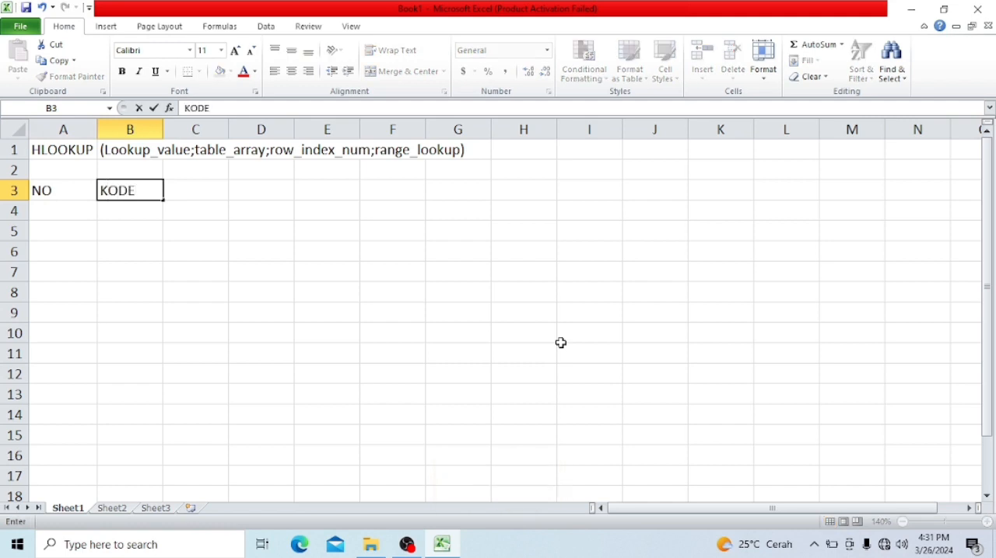
{"action": "key", "text": "Tab"}
{"action": "type", "text": "JURUSAN"}
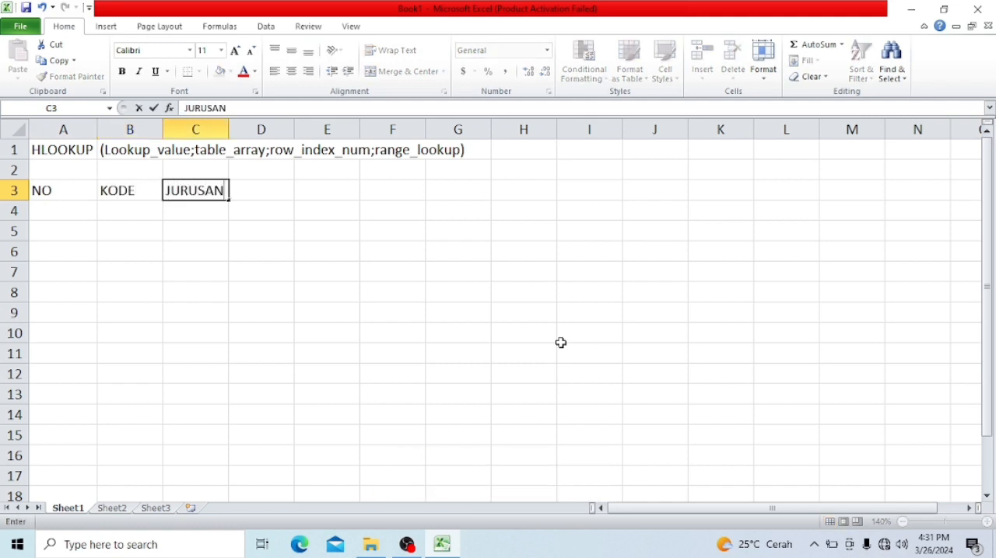
{"action": "key", "text": "Return"}
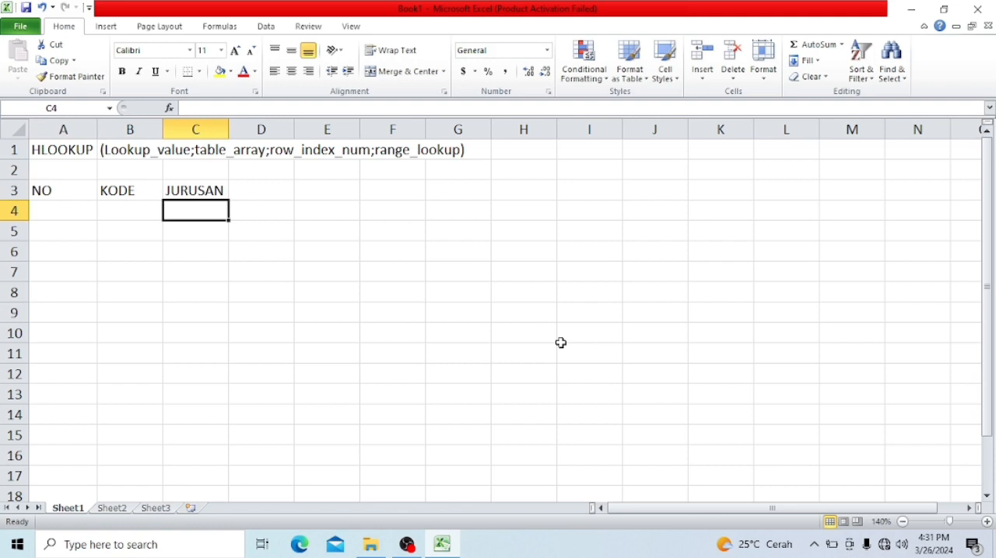
- Fill the KODE column from B4 to B9 with SBY, DBG, SMG, CRB, JKT and CKR
{"action": "key", "text": "Left"}
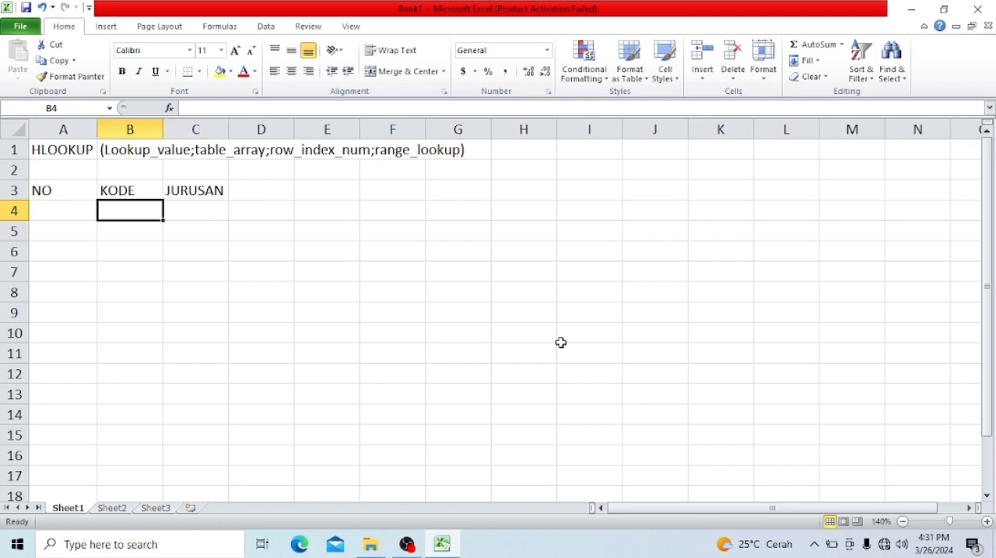
{"action": "type", "text": "SBY"}
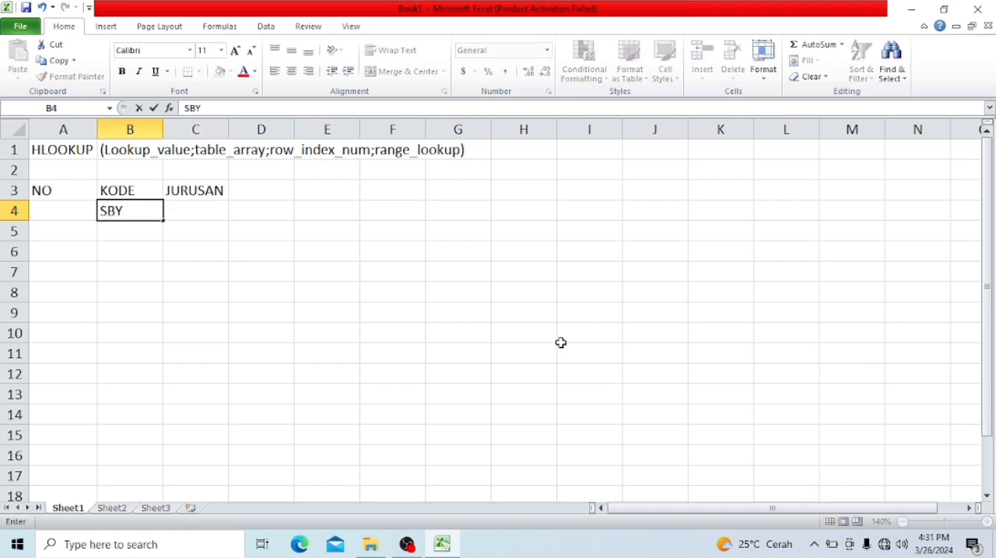
{"action": "key", "text": "Return"}
{"action": "type", "text": "DBG"}
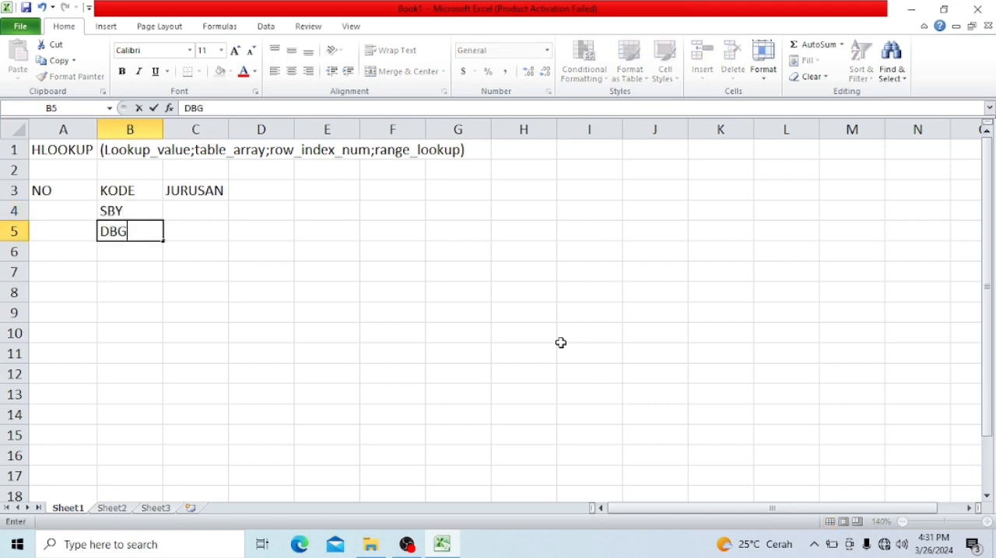
{"action": "key", "text": "Return"}
{"action": "type", "text": "SMG"}
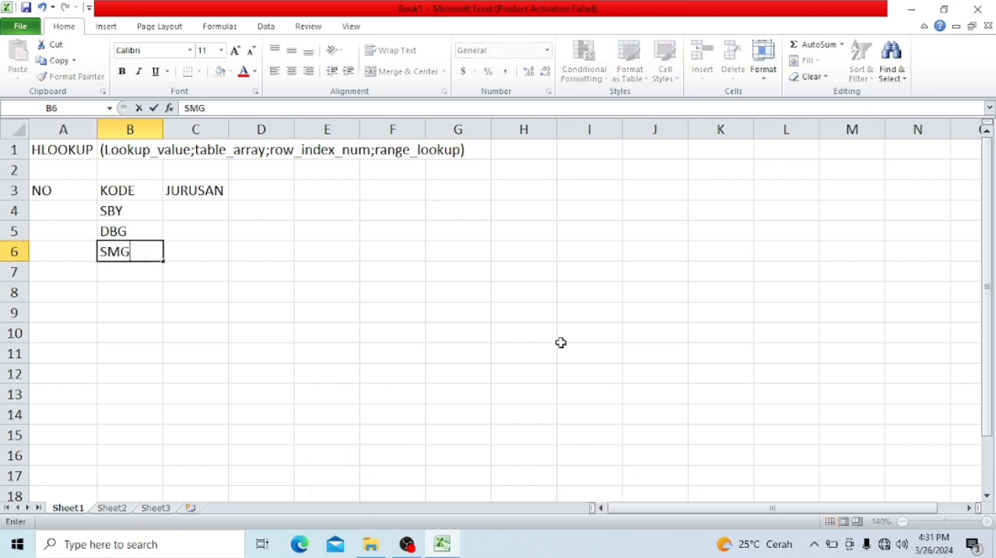
{"action": "key", "text": "Return"}
{"action": "type", "text": "CRB"}
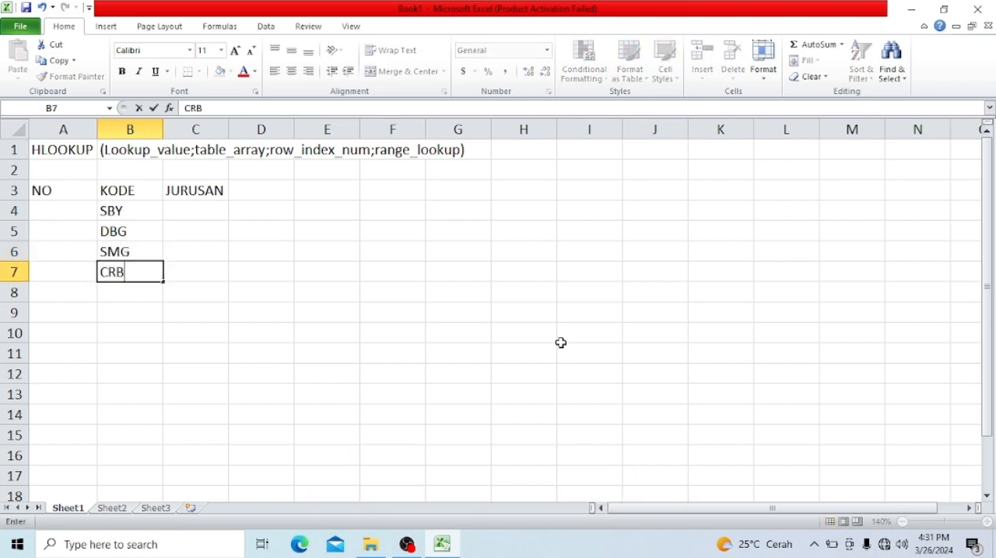
{"action": "key", "text": "Return"}
{"action": "type", "text": "JKT"}
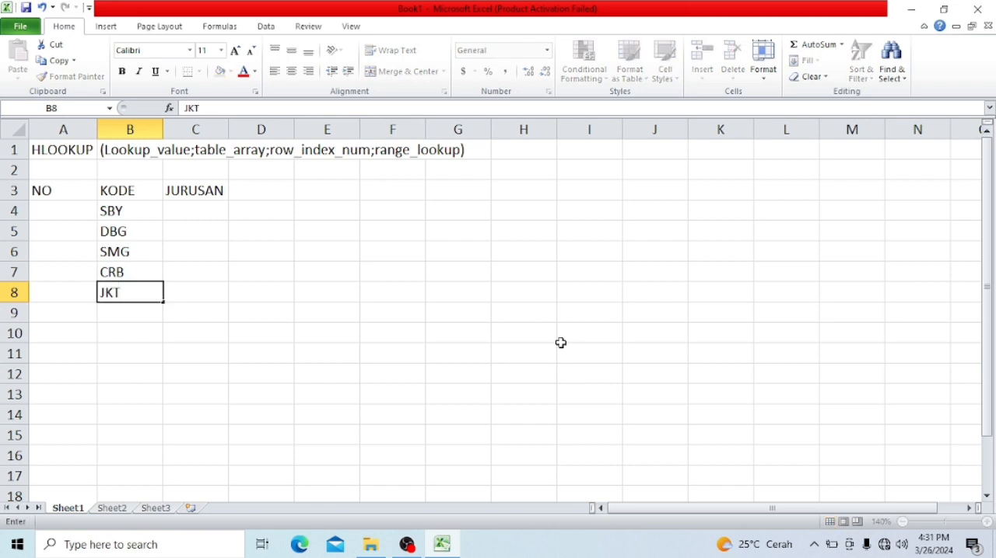
{"action": "key", "text": "Return"}
{"action": "type", "text": "CKR"}
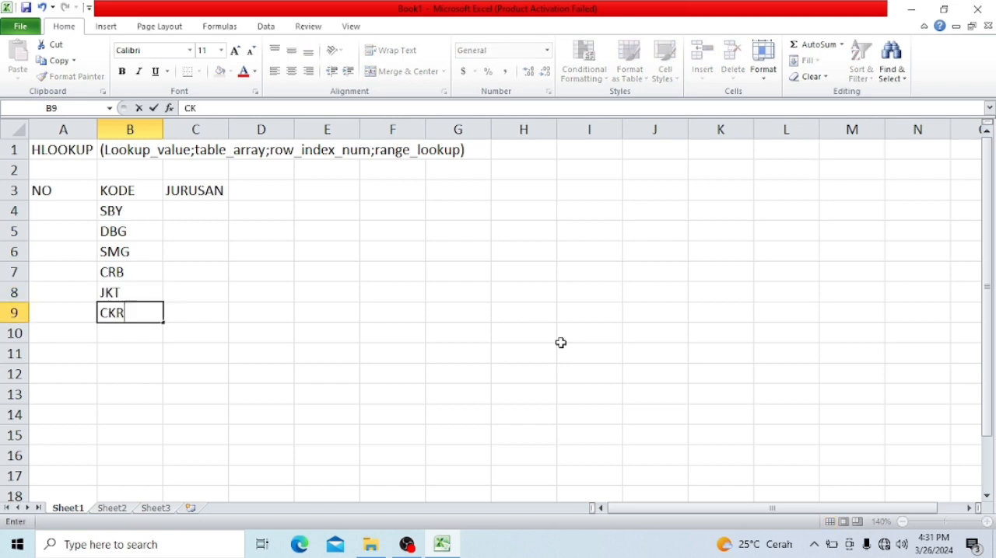
{"action": "key", "text": "Return"}
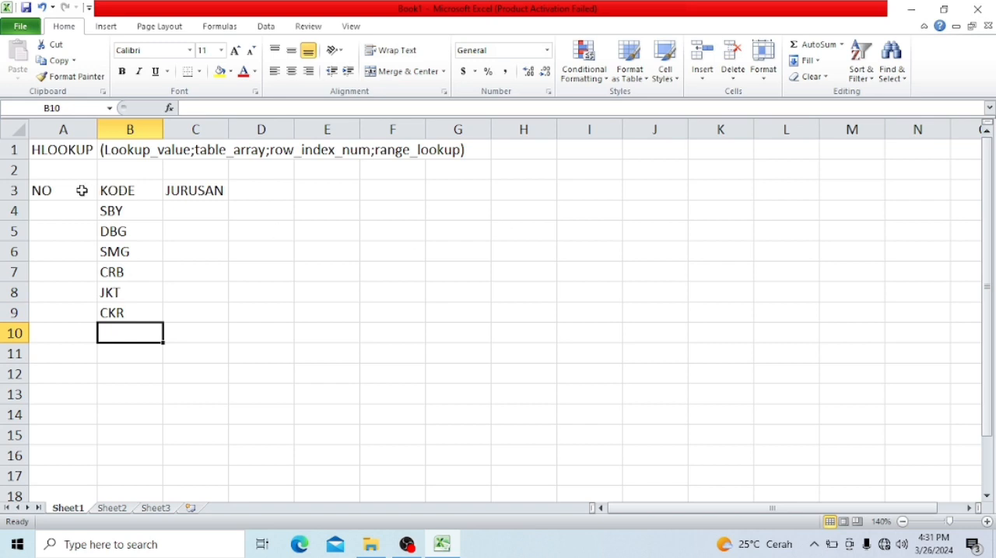
- Number the rows 1 to 6 in the NO column, cells A4 to A9
{"action": "left_click", "coordinate": [81, 218]}
{"action": "type", "text": "1"}
{"action": "key", "text": "Return"}
{"action": "type", "text": "2"}
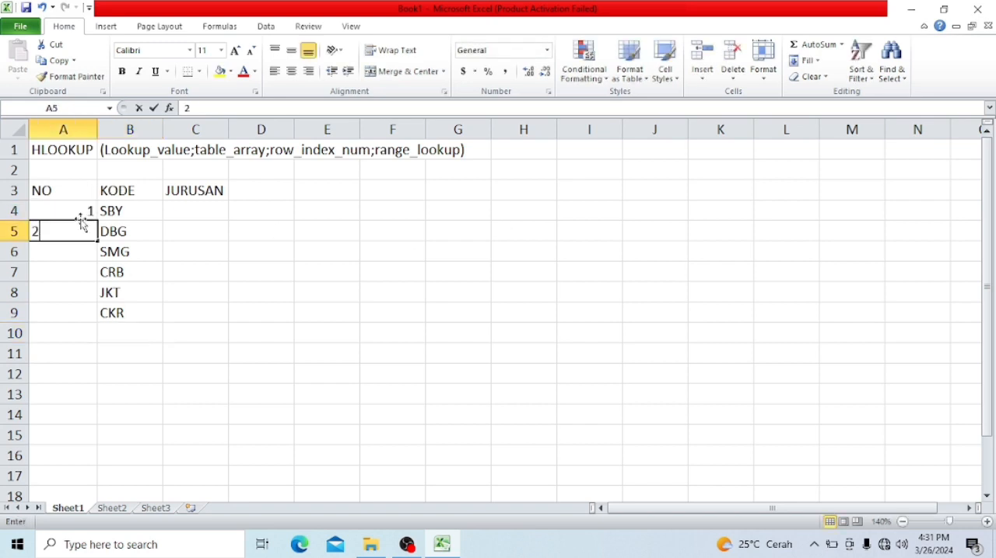
{"action": "key", "text": "Return"}
{"action": "type", "text": "3"}
{"action": "key", "text": "Return"}
{"action": "type", "text": "4"}
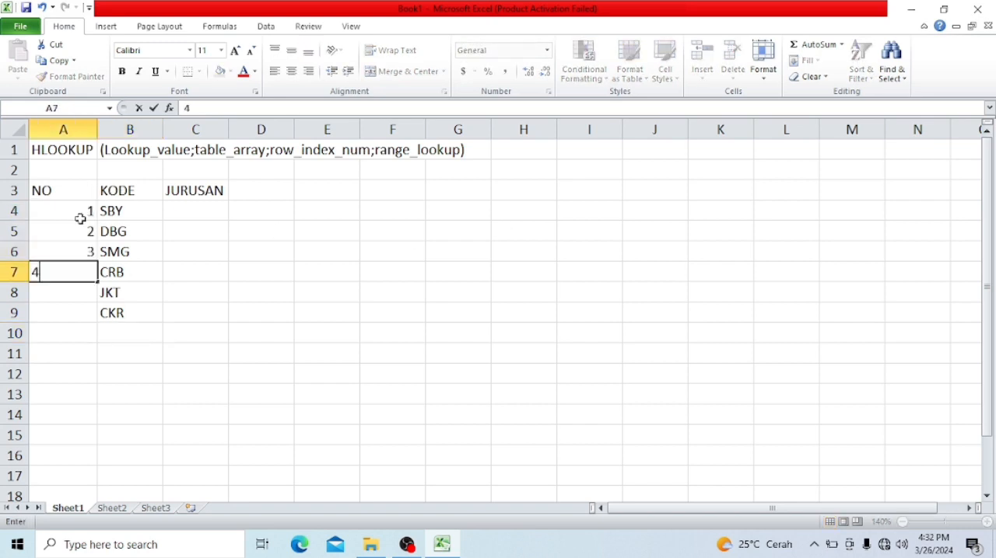
{"action": "key", "text": "Return"}
{"action": "type", "text": "5"}
{"action": "key", "text": "Return"}
{"action": "type", "text": "6"}
{"action": "key", "text": "Return"}
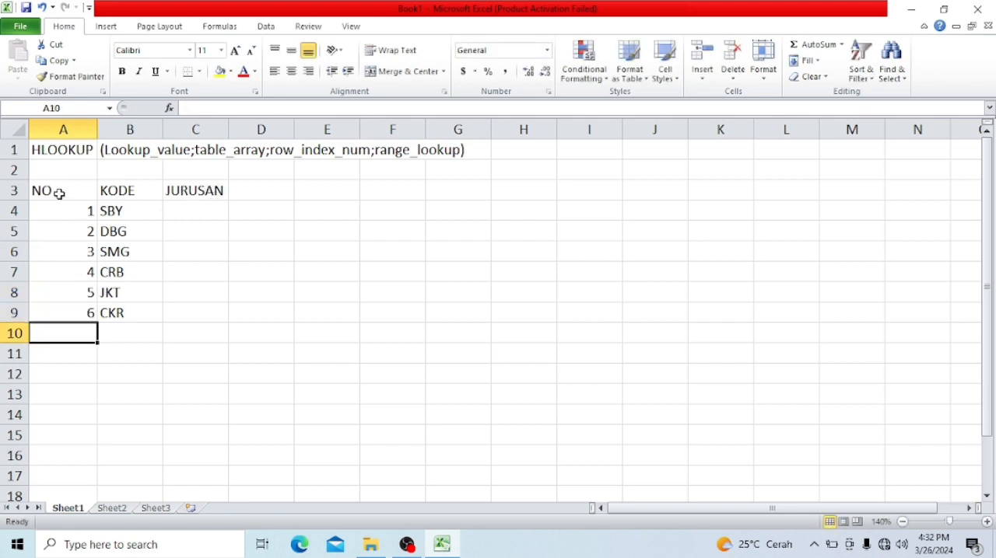
- Apply all borders to the table in A3:C9
{"action": "left_click_drag", "start_coordinate": [59, 194], "coordinate": [204, 310]}
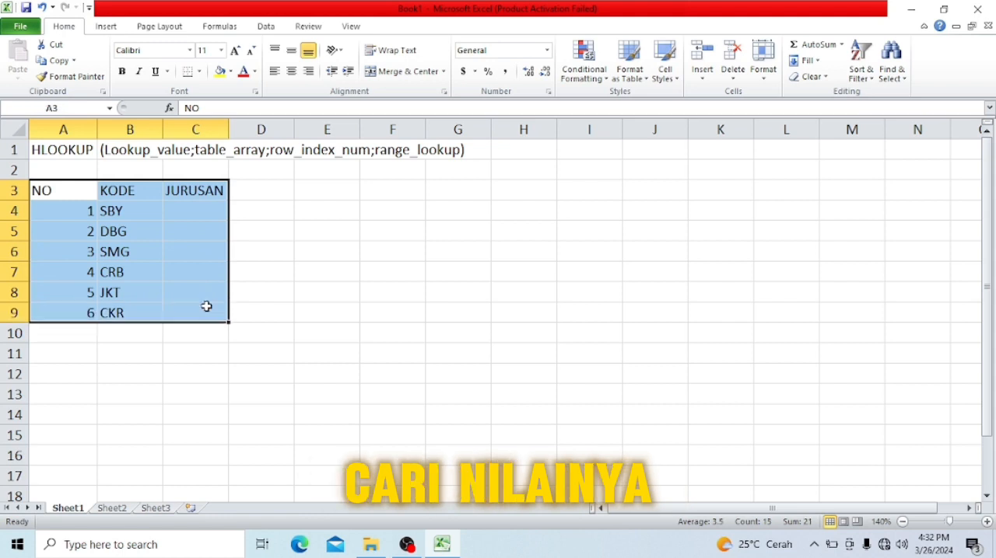
{"action": "left_click", "coordinate": [200, 72]}
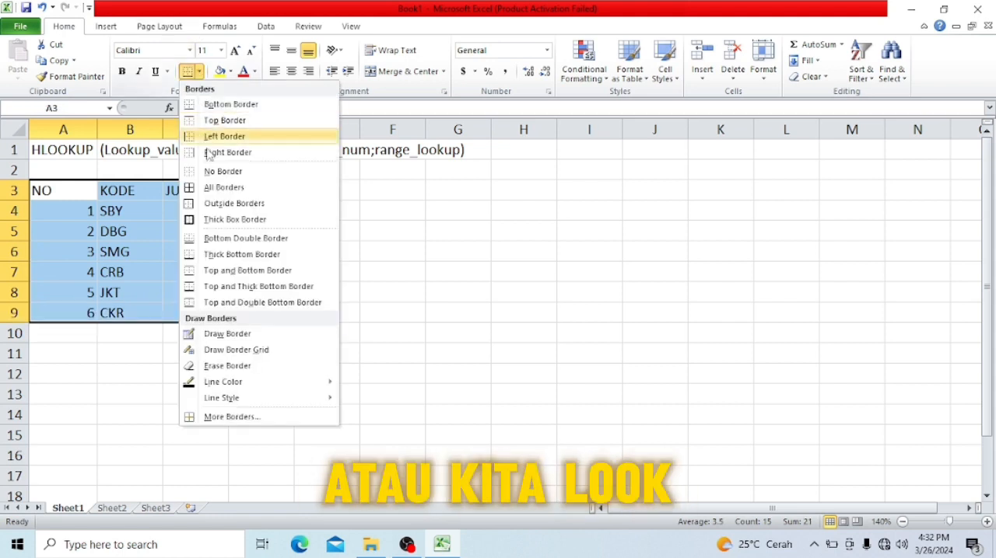
{"action": "left_click", "coordinate": [230, 187]}
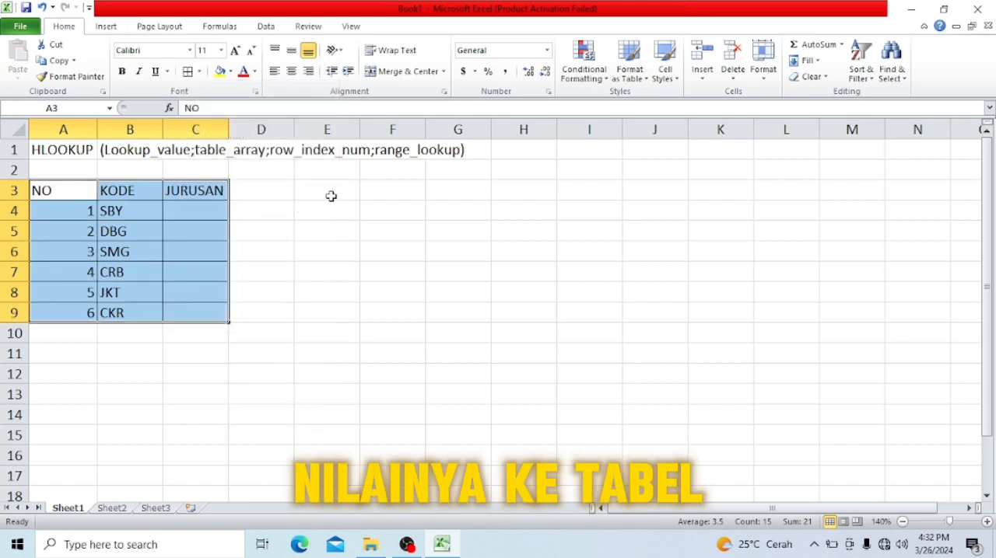
- Enter the reference table title NAMA KOTA in cell E2
{"action": "left_click", "coordinate": [331, 196]}
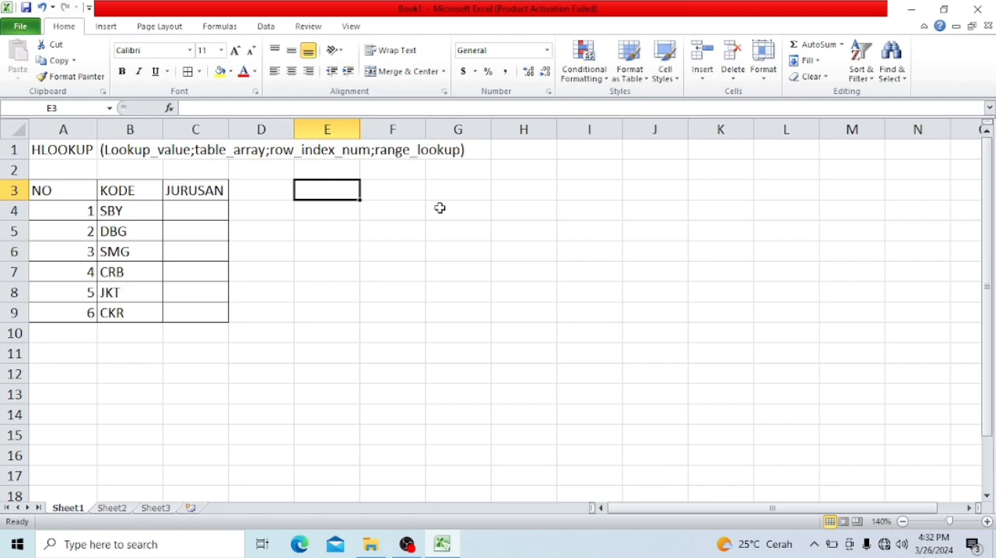
{"action": "type", "text": "T"}
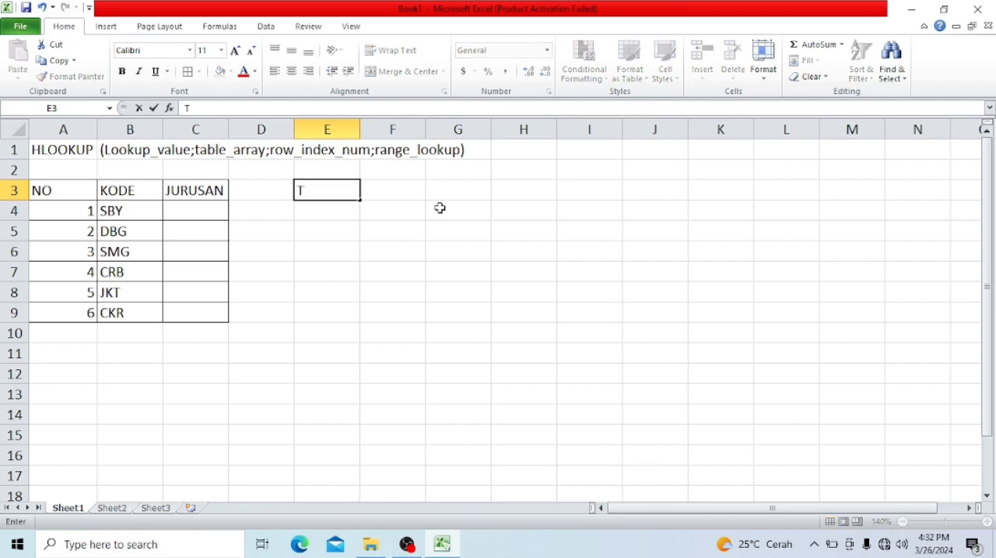
{"action": "key", "text": "BackSpace"}
{"action": "left_click", "coordinate": [343, 166]}
{"action": "type", "text": "NAMA KOTA"}
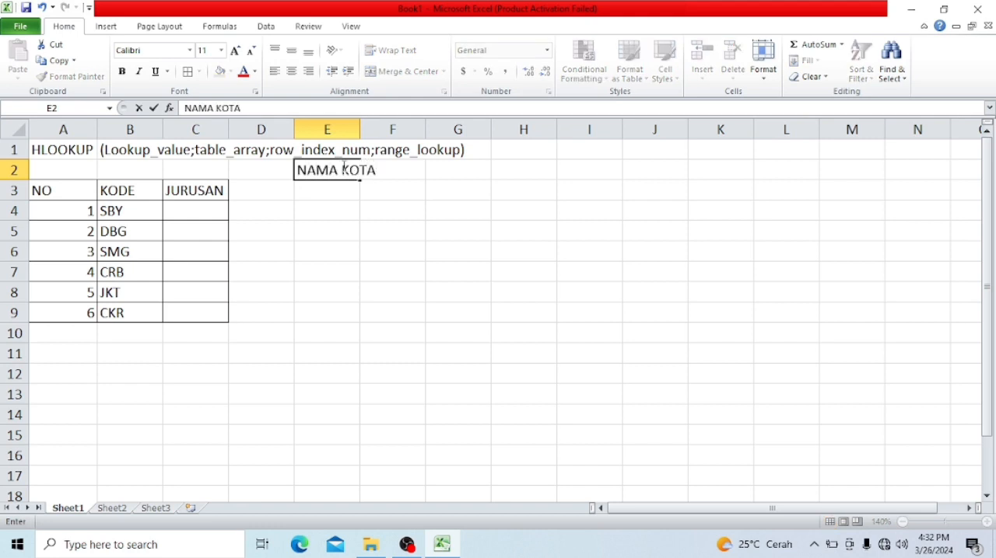
{"action": "key", "text": "Return"}
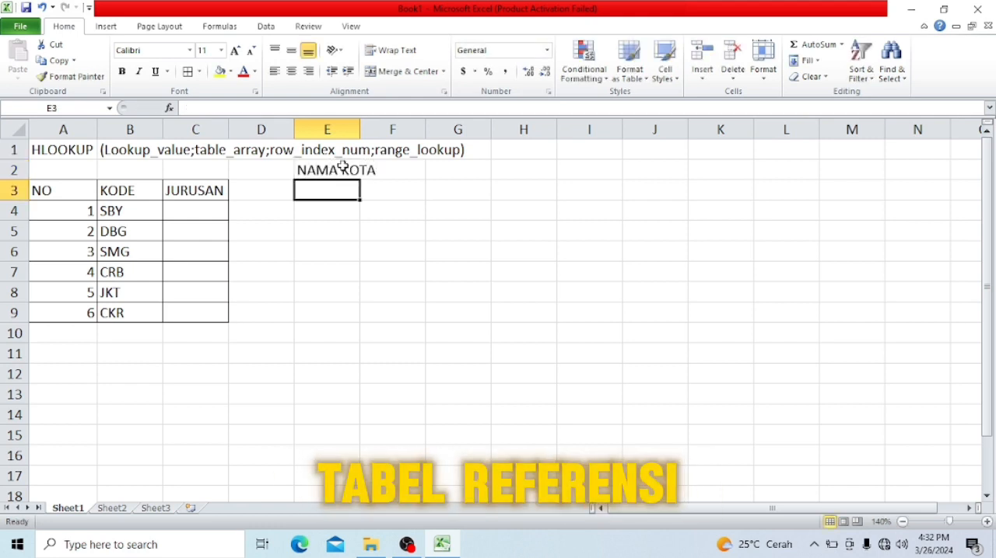
- Fill row 3 of the reference table from E3 to K3 with KODE, SBY, BDG, SMG, CRB, JKT and CKR
{"action": "type", "text": "KODE"}
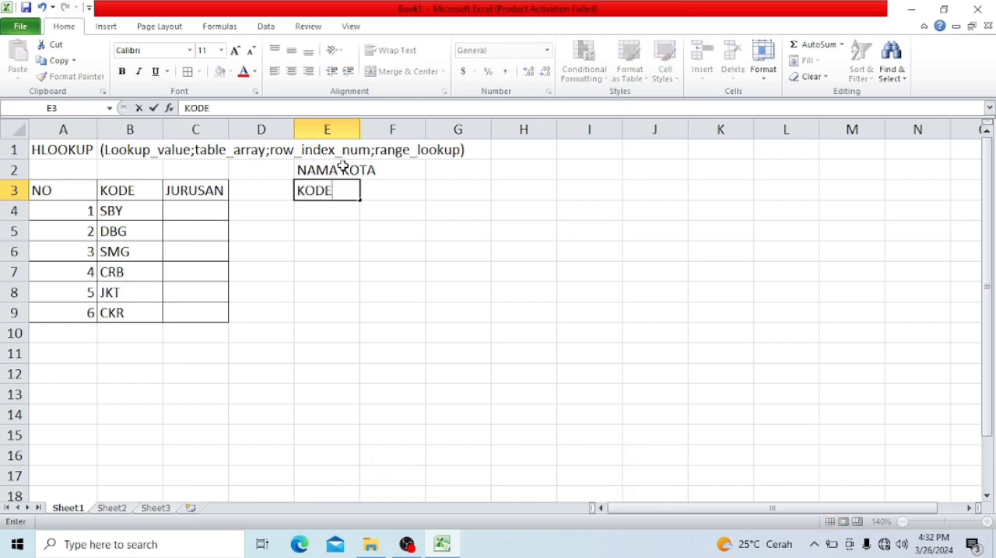
{"action": "key", "text": "Tab"}
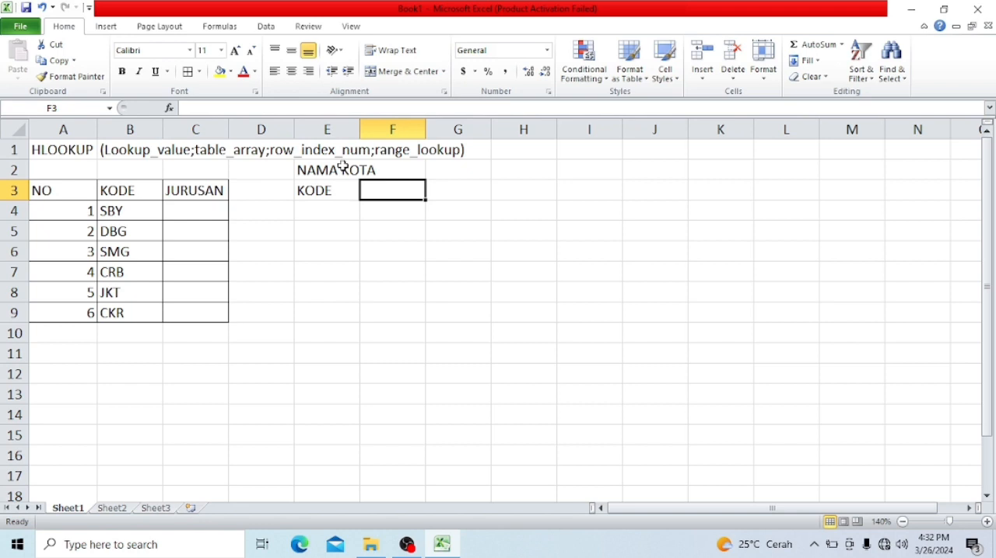
{"action": "type", "text": "S"}
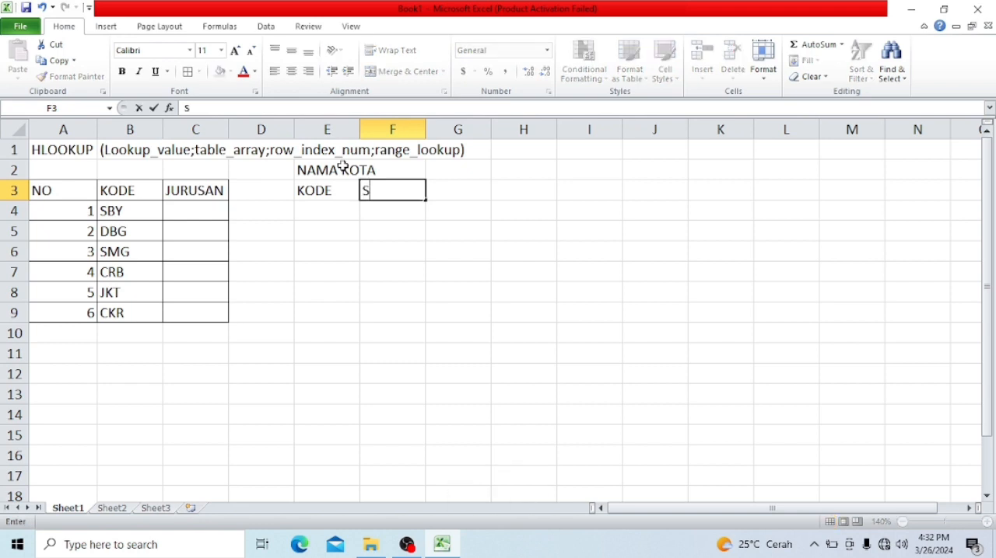
{"action": "type", "text": "BY"}
{"action": "key", "text": "Tab"}
{"action": "type", "text": "B"}
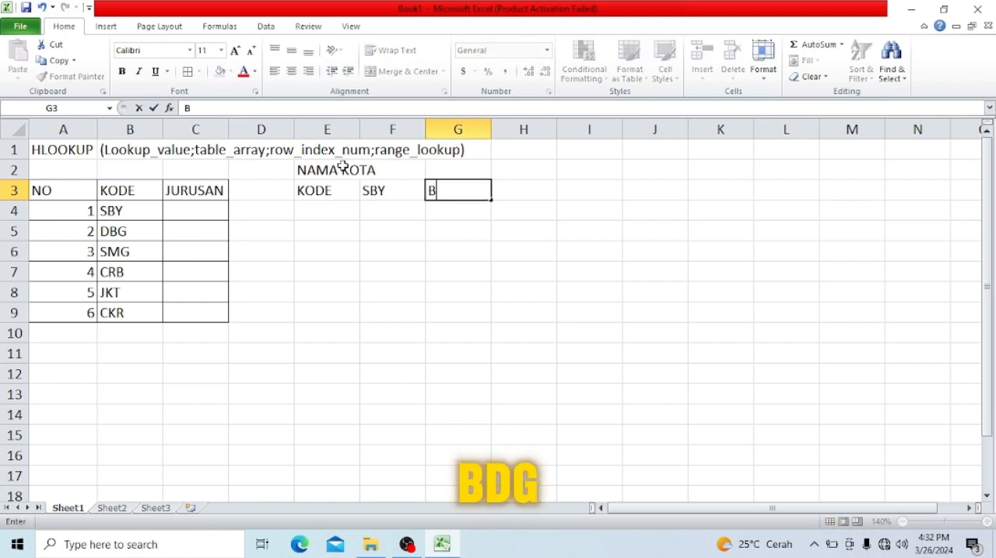
{"action": "type", "text": "DG"}
{"action": "key", "text": "Tab"}
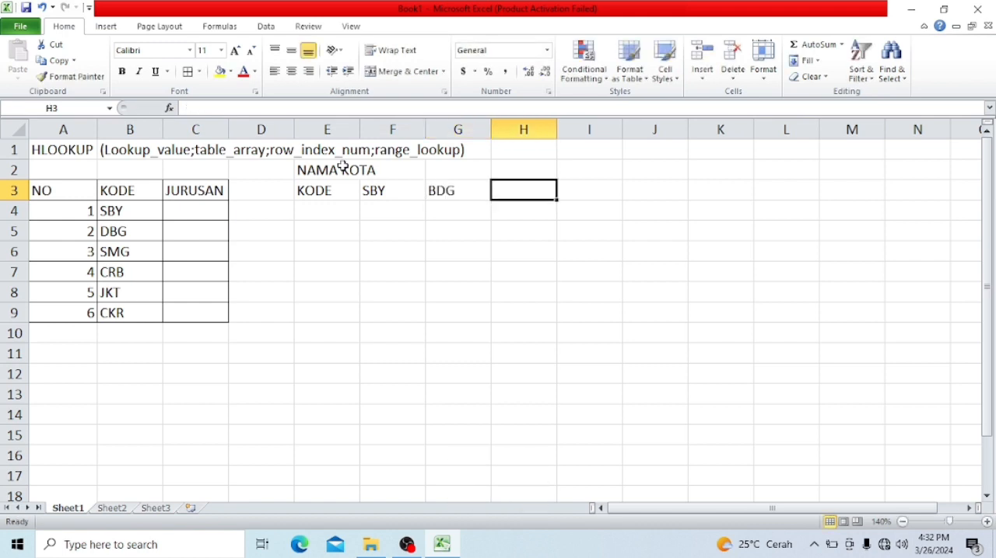
{"action": "type", "text": "SMG"}
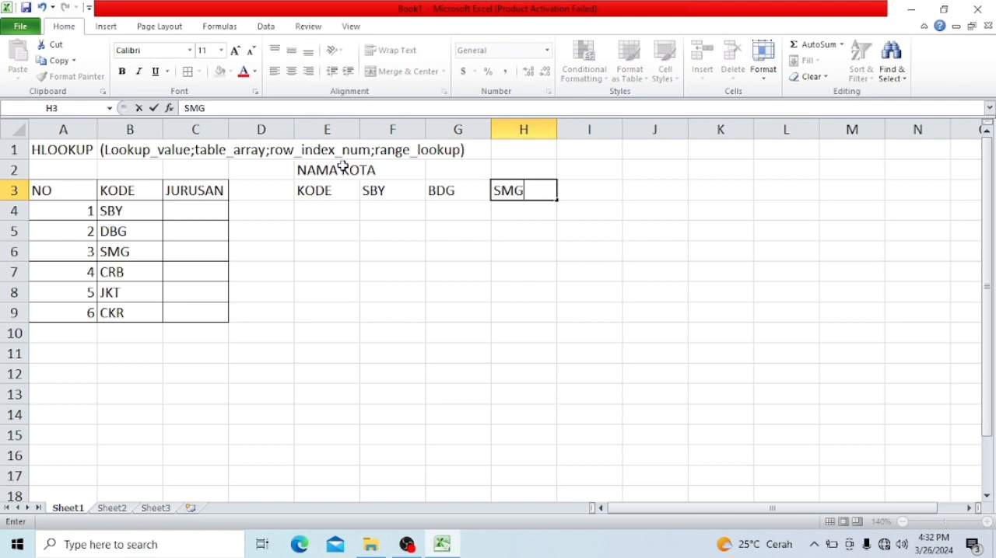
{"action": "key", "text": "Tab"}
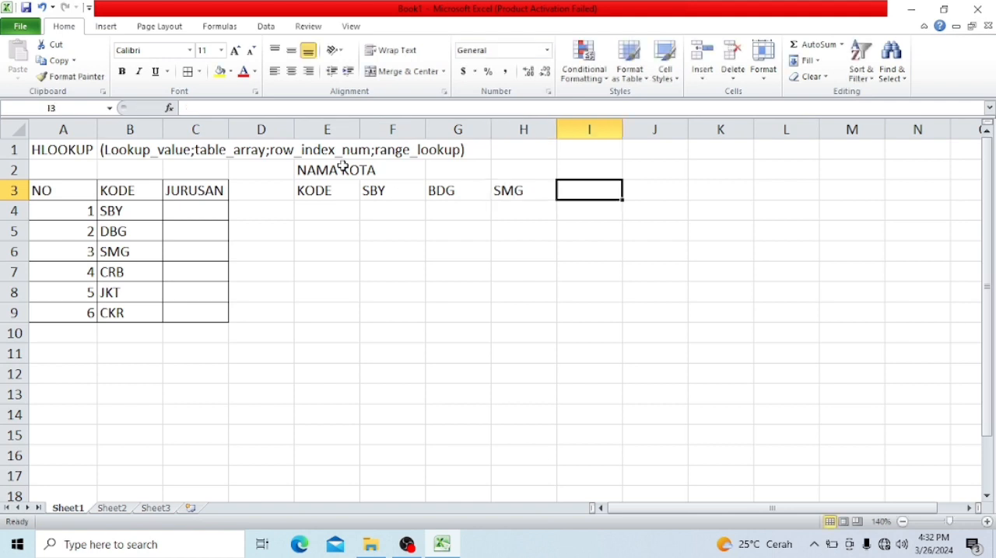
{"action": "type", "text": "CRB"}
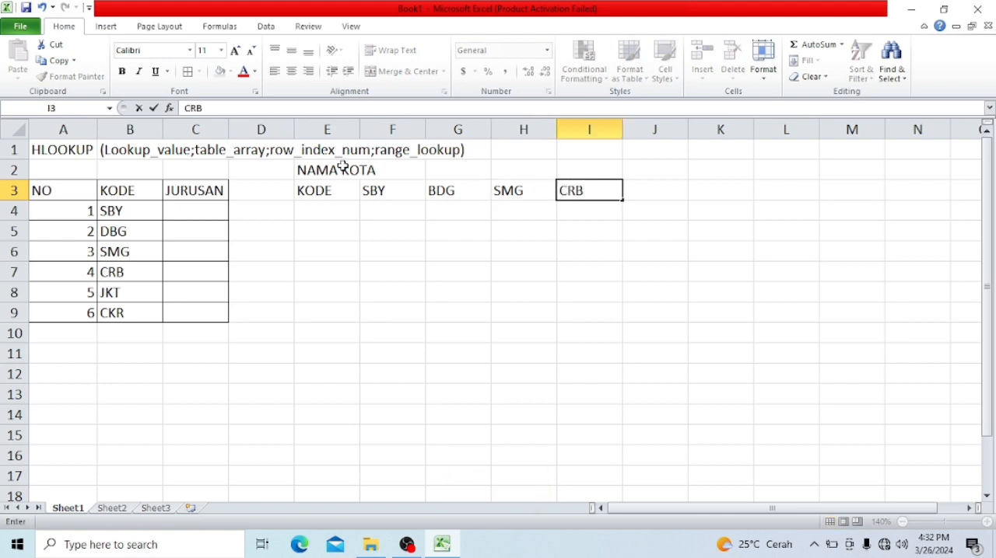
{"action": "key", "text": "Tab"}
{"action": "type", "text": "JKT"}
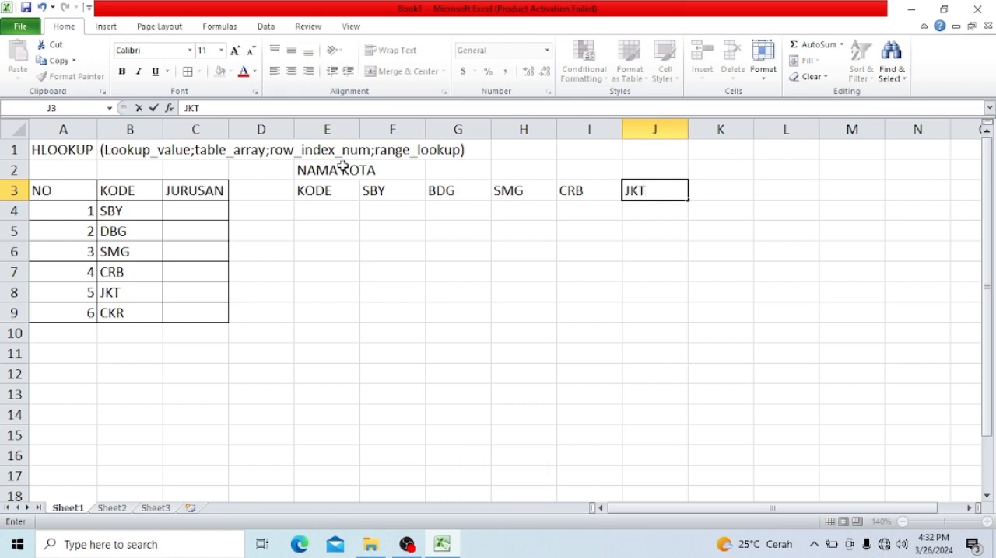
{"action": "key", "text": "Tab"}
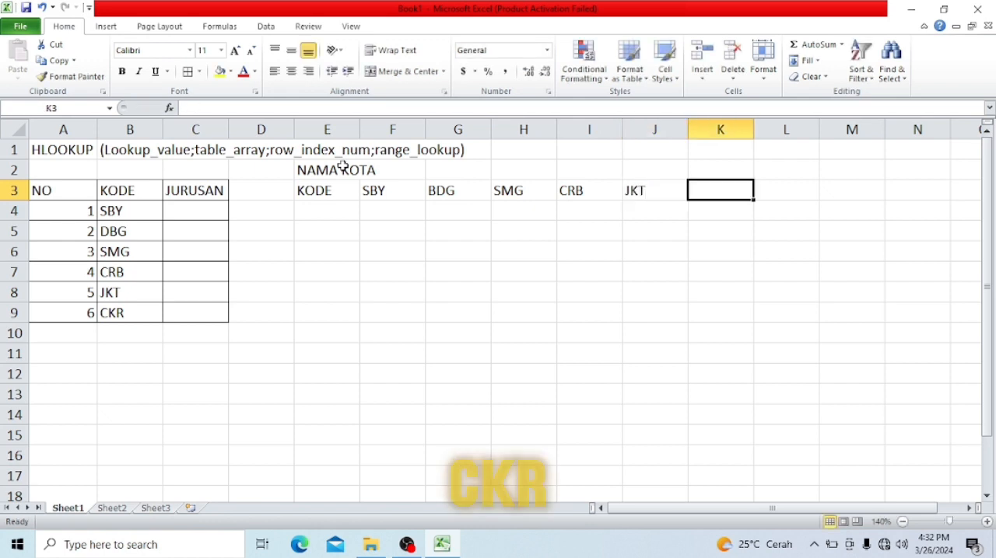
{"action": "type", "text": "CKR"}
{"action": "key", "text": "Tab"}
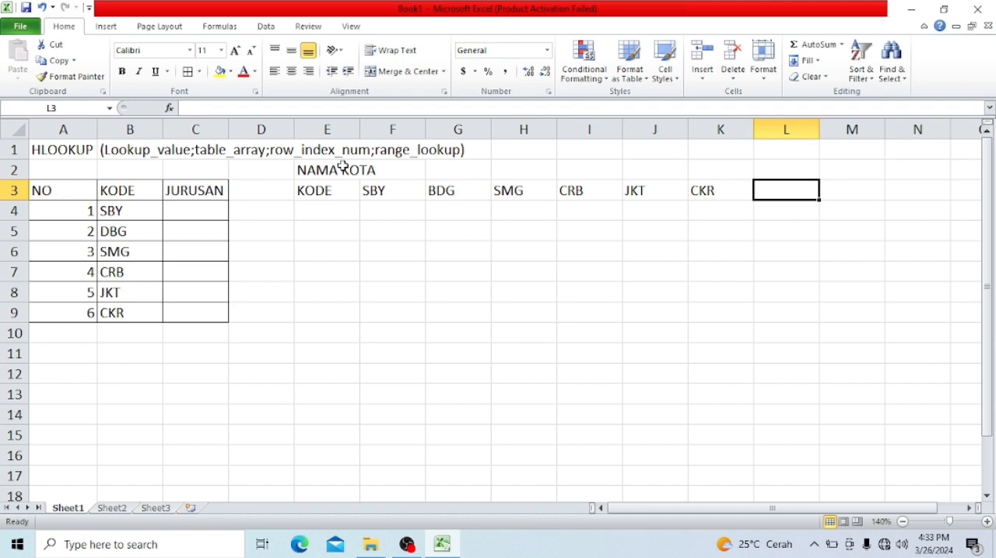
- Enter JURUSAN, SURABAYA, BANDUNG and SEMARANG in cells E4 to H4 of the reference table
{"action": "key", "text": "Left"}
{"action": "key", "text": "Left"}
{"action": "key", "text": "Left"}
{"action": "key", "text": "Left"}
{"action": "key", "text": "Left"}
{"action": "key", "text": "Left"}
{"action": "key", "text": "Left"}
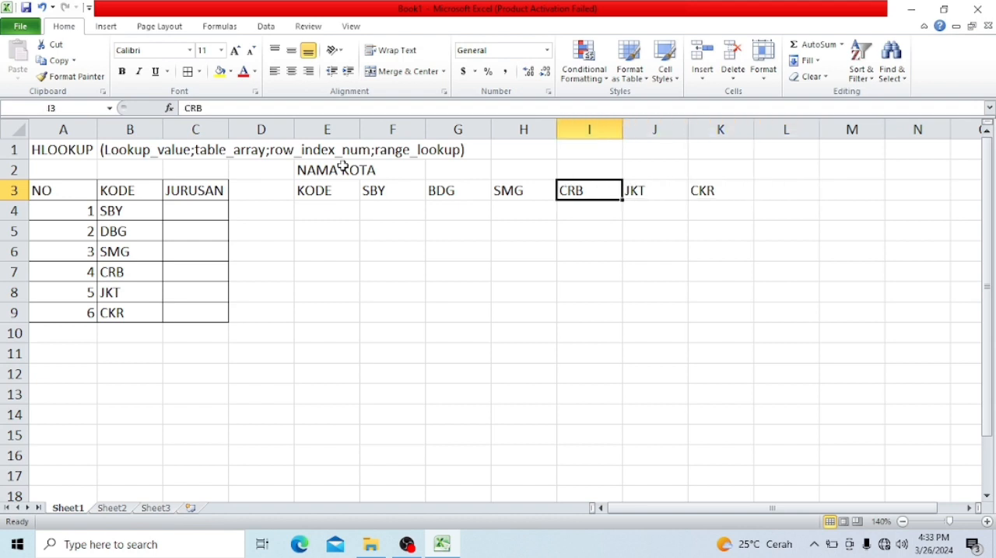
{"action": "key", "text": "Down"}
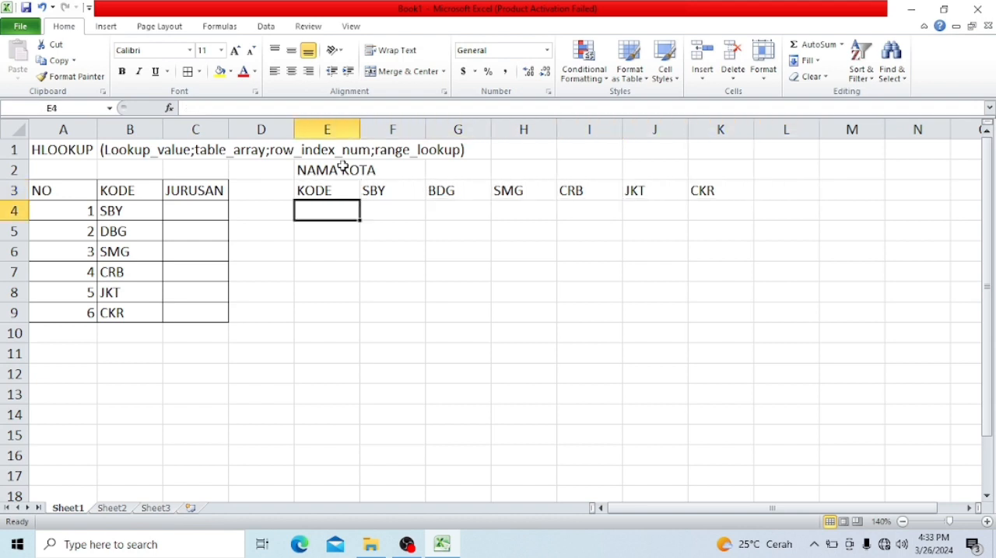
{"action": "type", "text": "JURUSAN"}
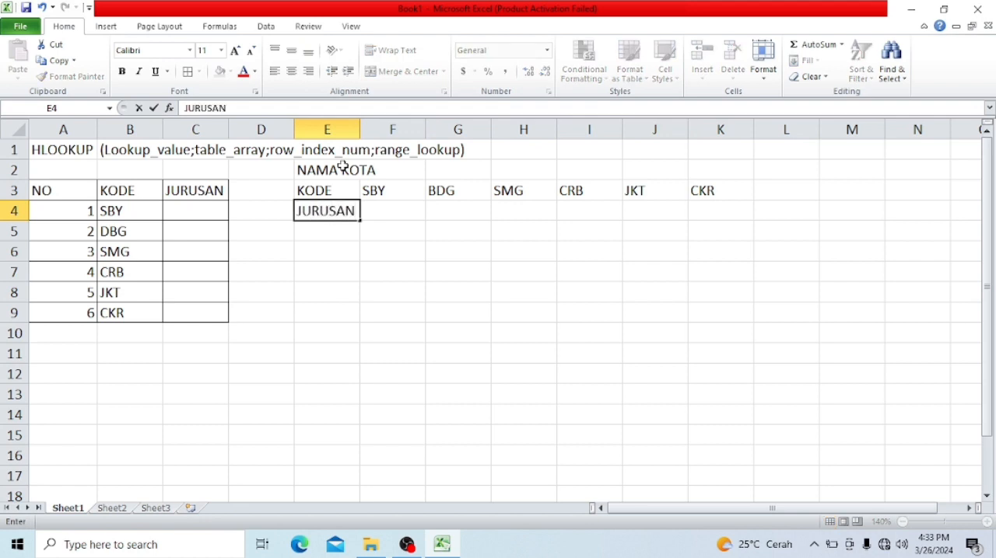
{"action": "key", "text": "Tab"}
{"action": "type", "text": "SURABAYA"}
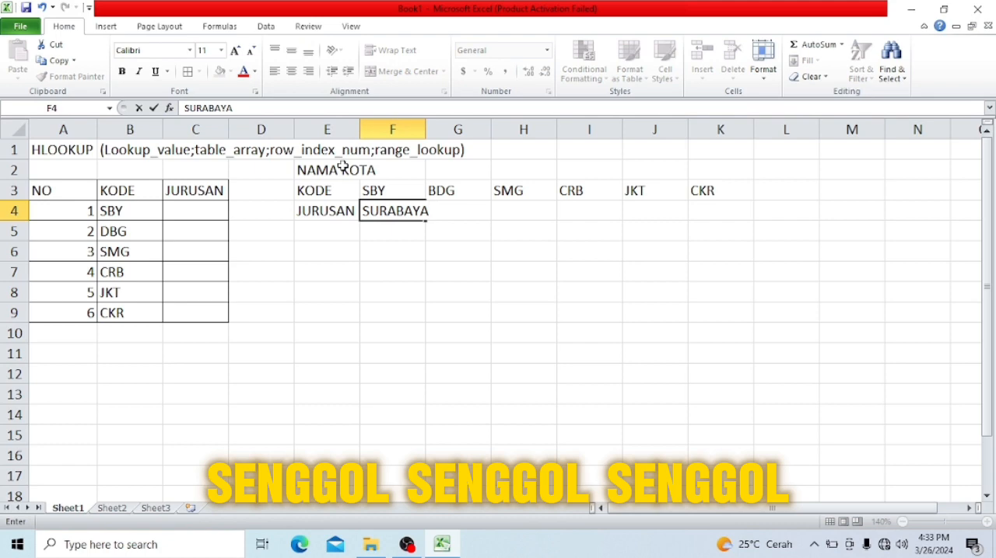
{"action": "key", "text": "Tab"}
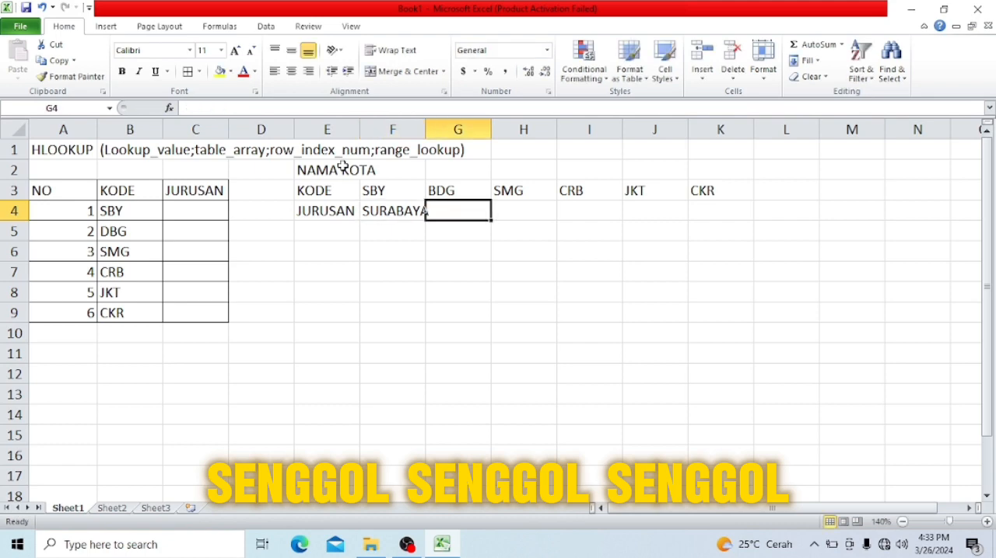
{"action": "type", "text": "N"}
{"action": "key", "text": "BackSpace"}
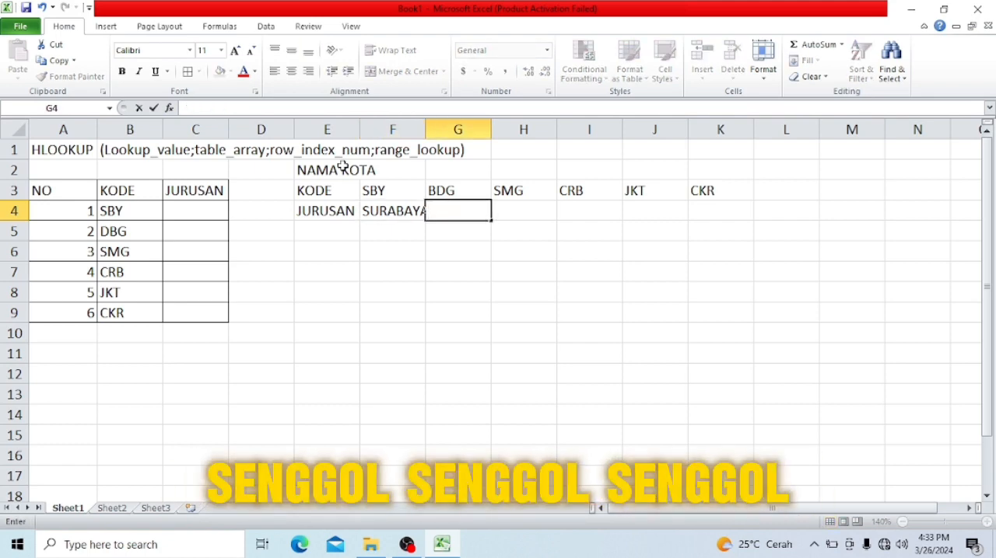
{"action": "type", "text": "BANDUNG"}
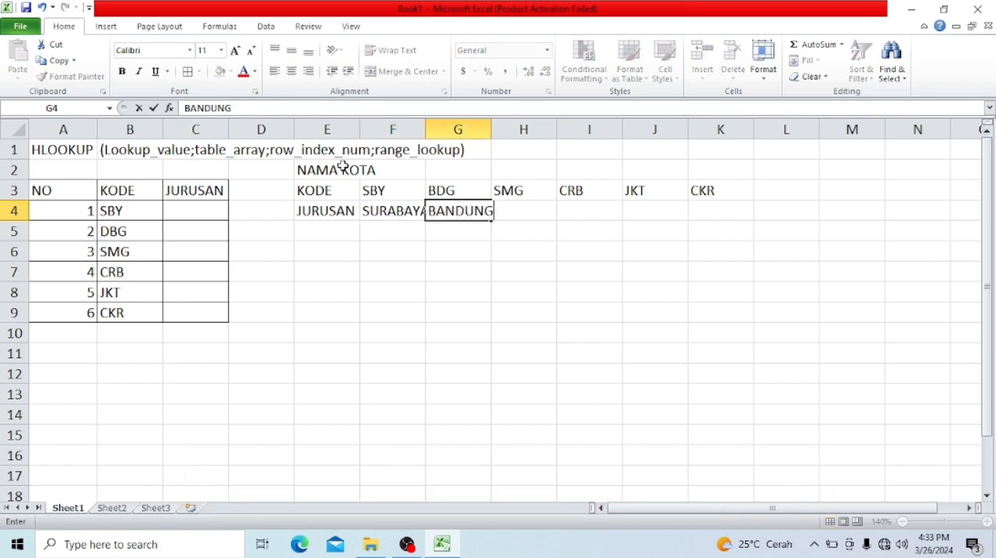
{"action": "key", "text": "Tab"}
{"action": "type", "text": "SEM"}
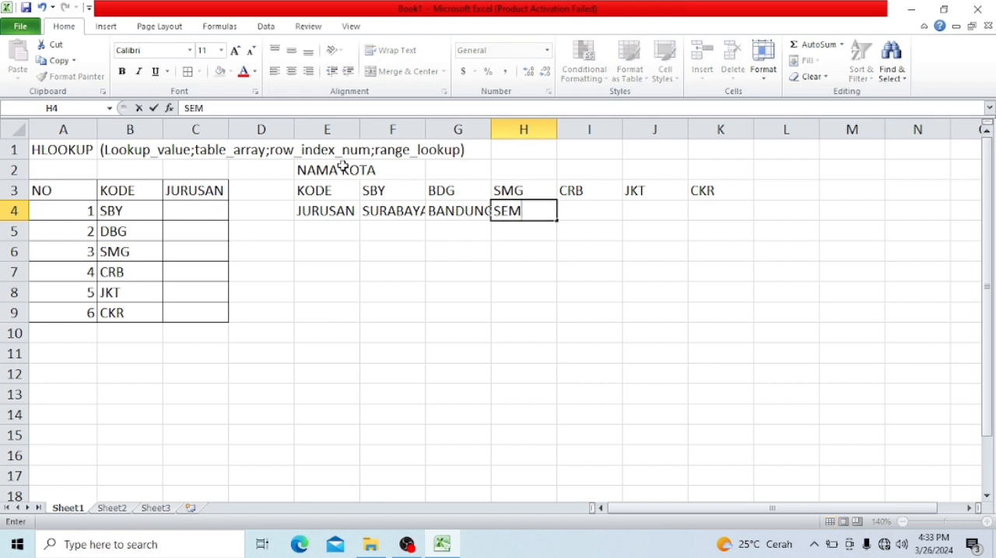
{"action": "type", "text": "ARANG"}
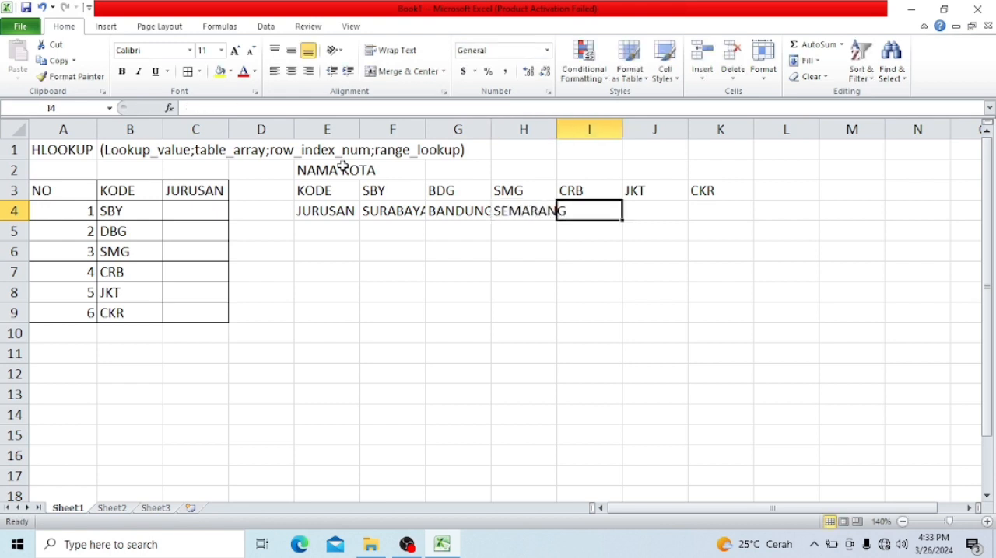
- Complete the reference table's JURUSAN row with CIREBON, JAKARTA and CIKARANG in cells I4 to K4
{"action": "type", "text": "CRB"}
{"action": "key", "text": "BackSpace"}
{"action": "key", "text": "BackSpace"}
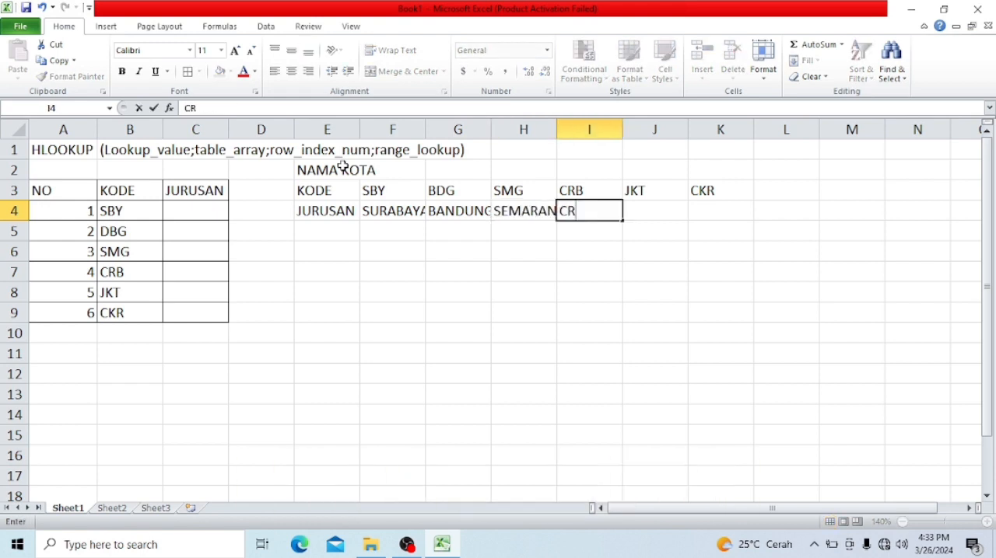
{"action": "type", "text": "IREBON"}
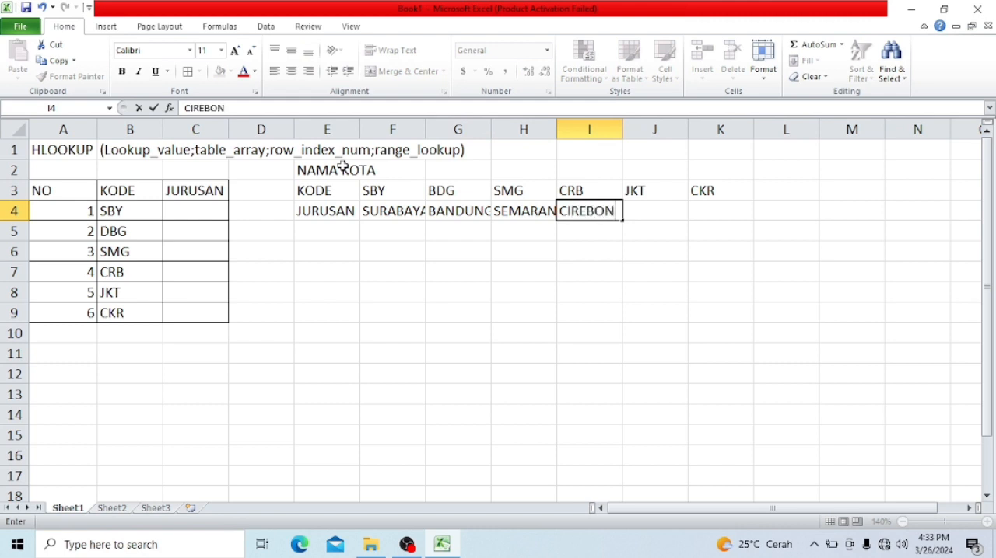
{"action": "key", "text": "Tab"}
{"action": "type", "text": "JAKA"}
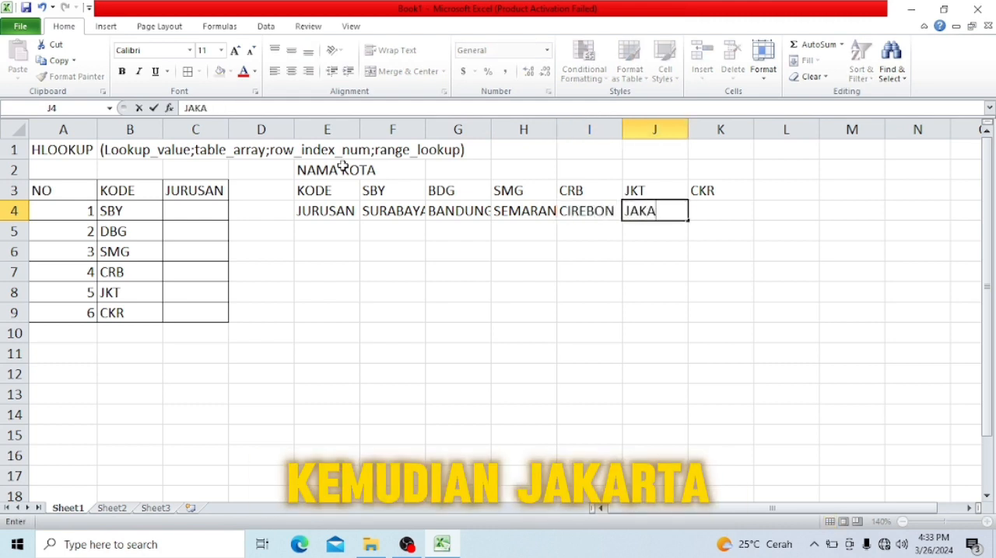
{"action": "type", "text": "RTA"}
{"action": "key", "text": "Tab"}
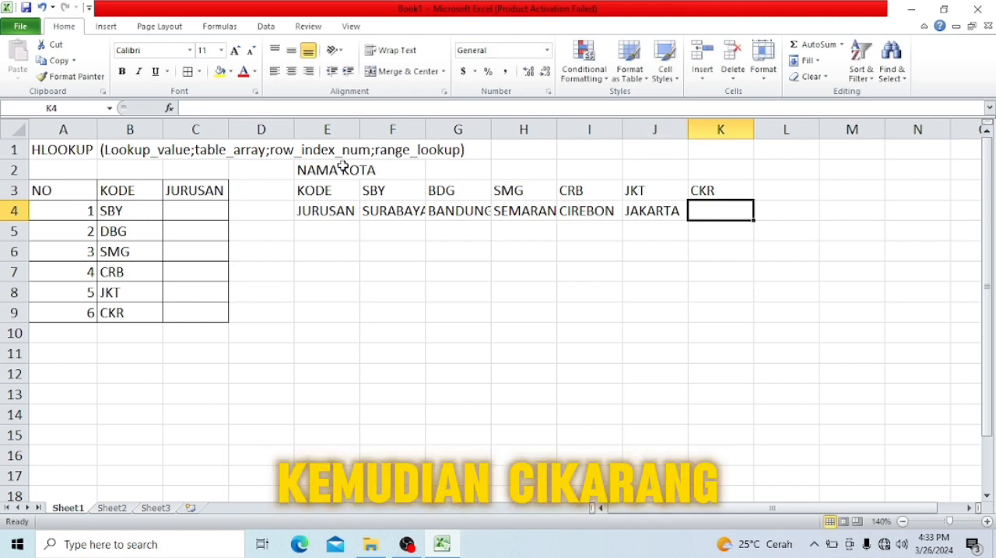
{"action": "type", "text": "CK"}
{"action": "key", "text": "BackSpace"}
{"action": "key", "text": "BackSpace"}
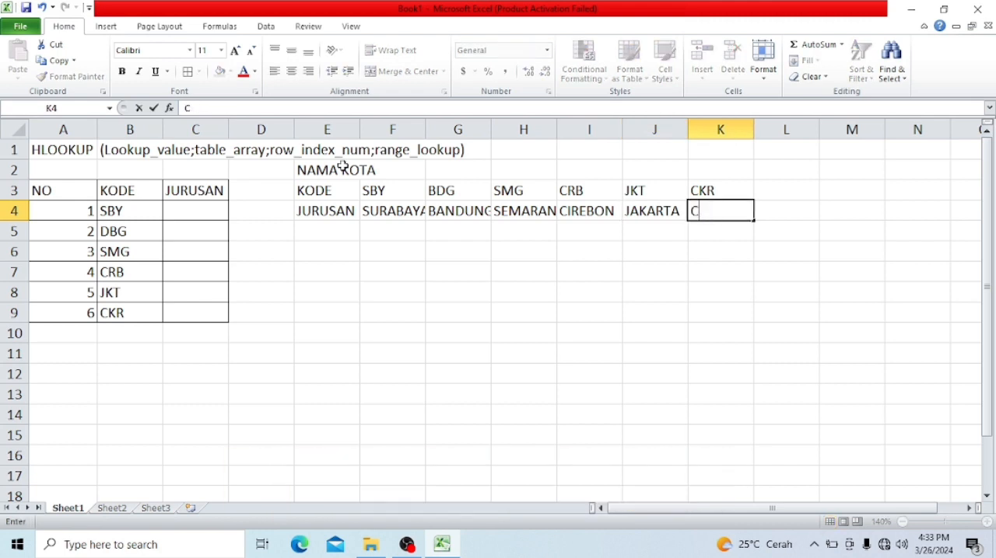
{"action": "type", "text": "IKARANG"}
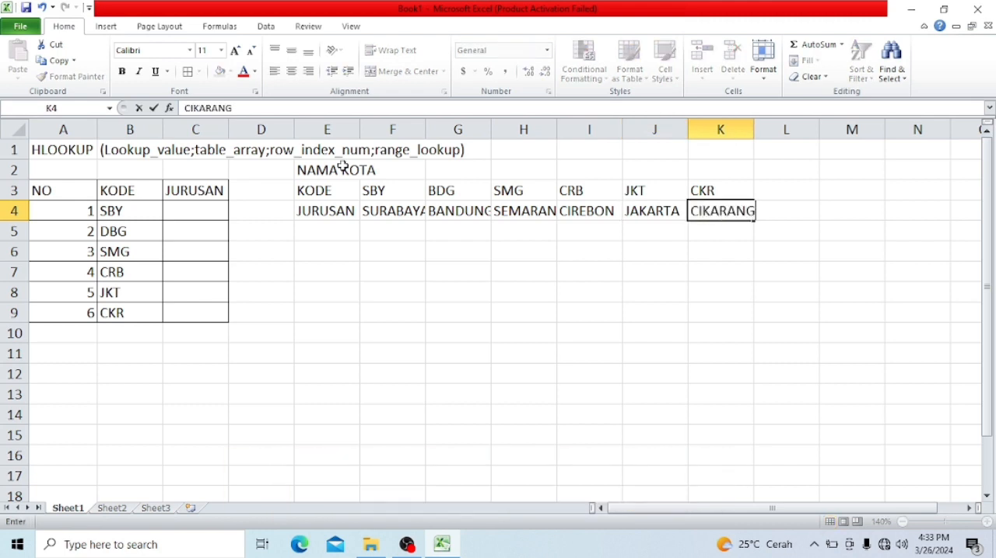
{"action": "key", "text": "Return"}
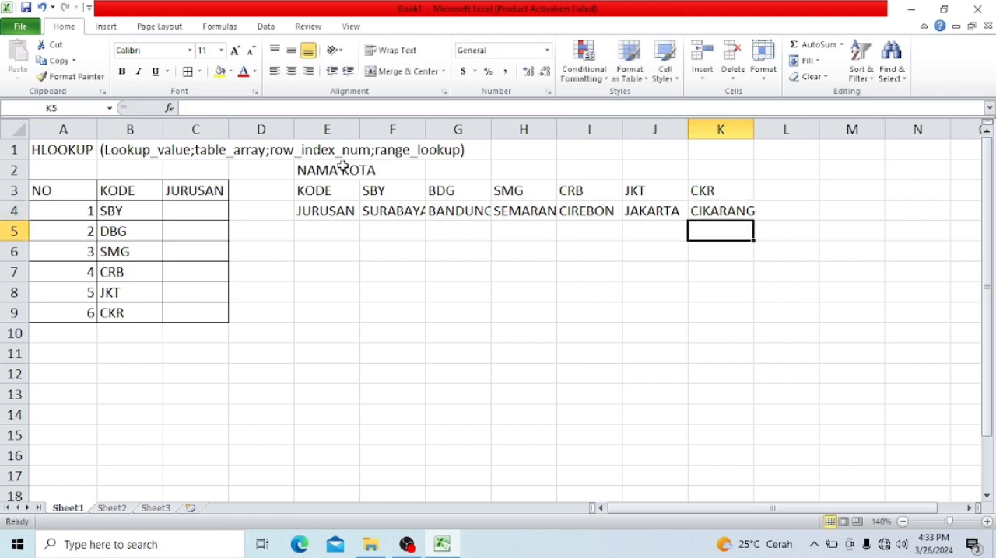
- Autofit the widths of columns E to K to their contents
{"action": "left_click_drag", "start_coordinate": [336, 130], "coordinate": [708, 117]}
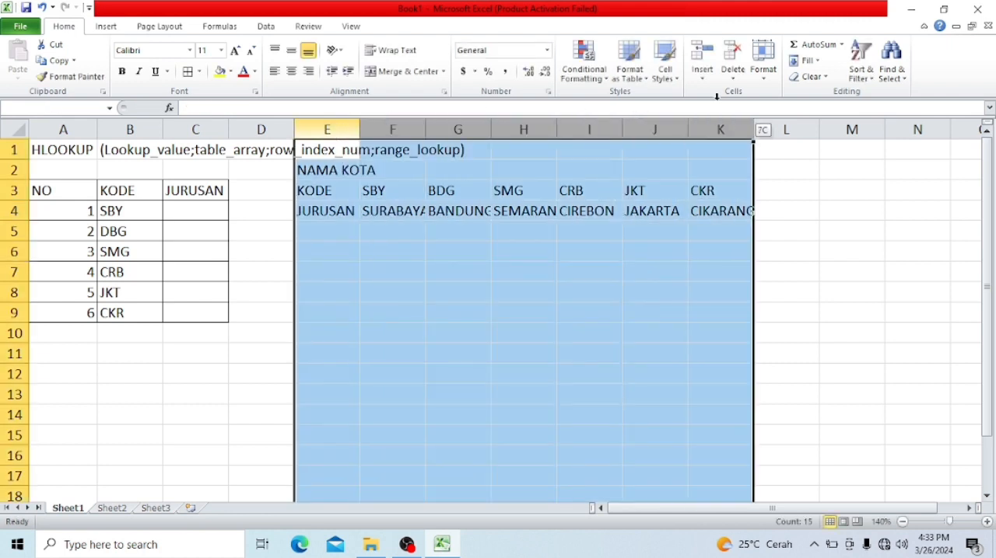
{"action": "double_click", "coordinate": [360, 123]}
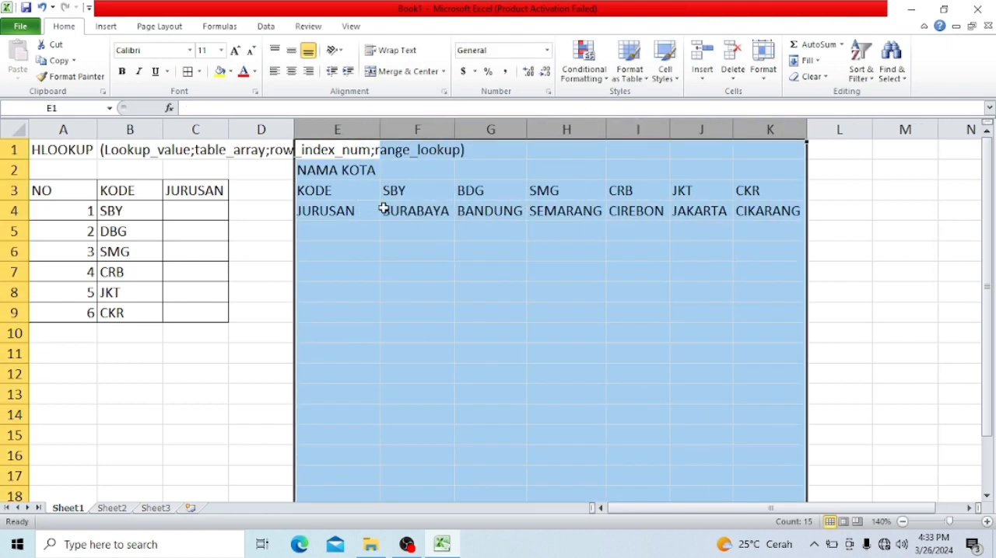
{"action": "left_click", "coordinate": [400, 291]}
- Apply all borders to the reference table in E3:K4
{"action": "left_click_drag", "start_coordinate": [353, 194], "coordinate": [745, 208]}
{"action": "left_click", "coordinate": [188, 71]}
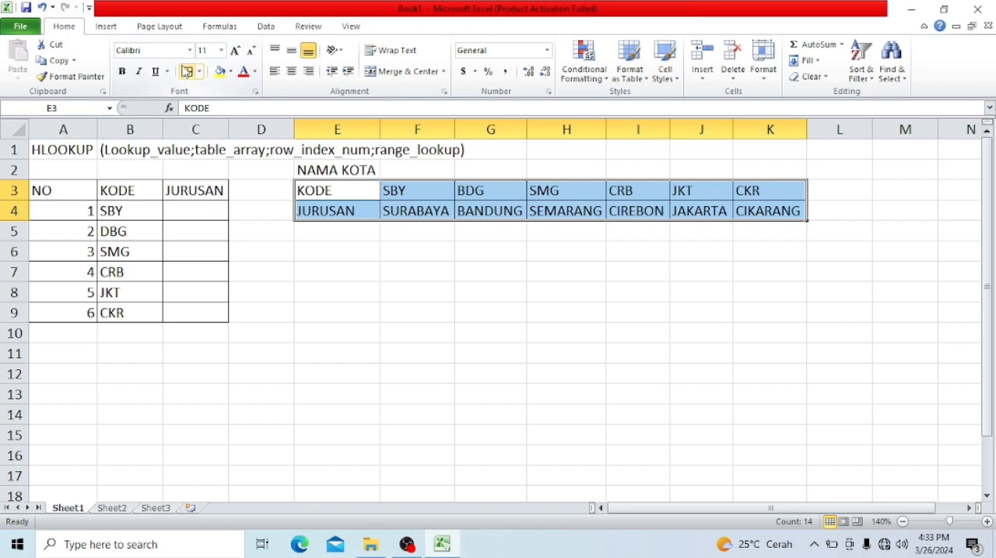
{"action": "left_click", "coordinate": [254, 279]}
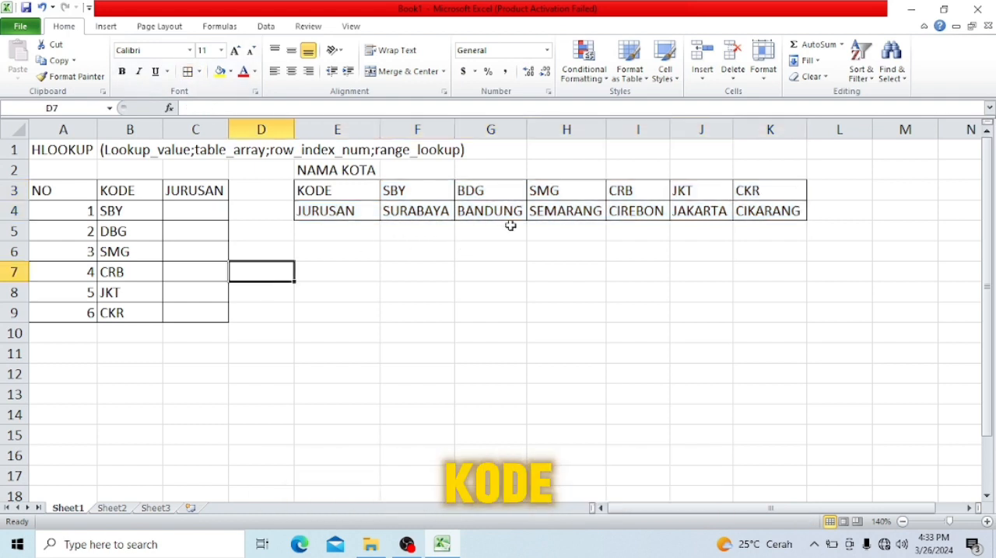
{"action": "left_click", "coordinate": [168, 213]}
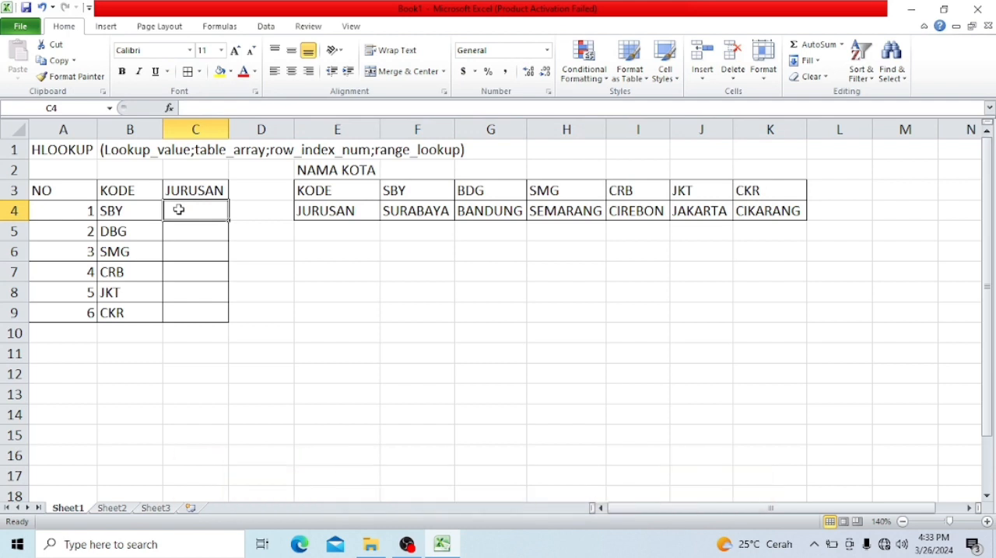
{"action": "left_click", "coordinate": [364, 190]}
{"action": "left_click_drag", "start_coordinate": [364, 190], "coordinate": [749, 225]}
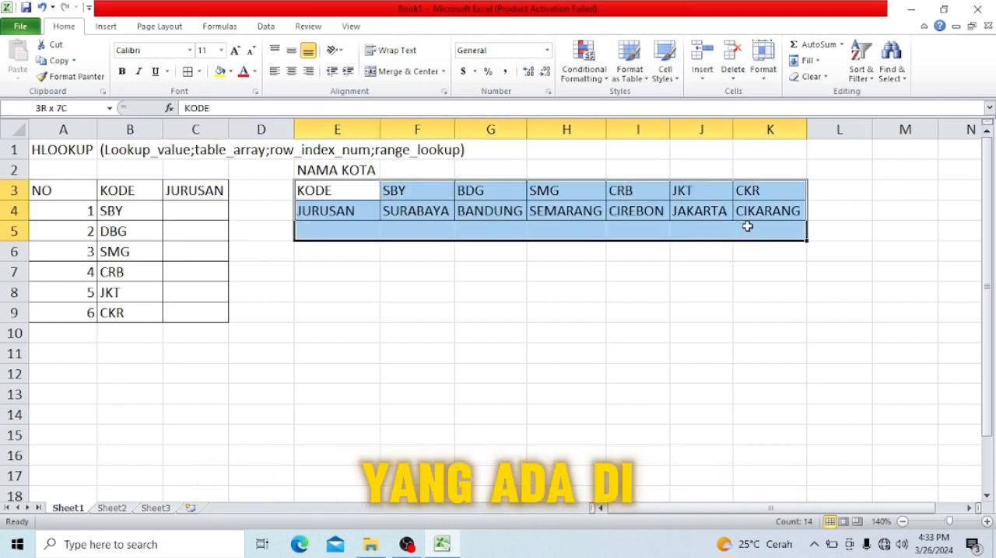
- Begin an HLOOKUP formula in C4 with B4 as the lookup value, followed by a comma separator
{"action": "left_click", "coordinate": [181, 214]}
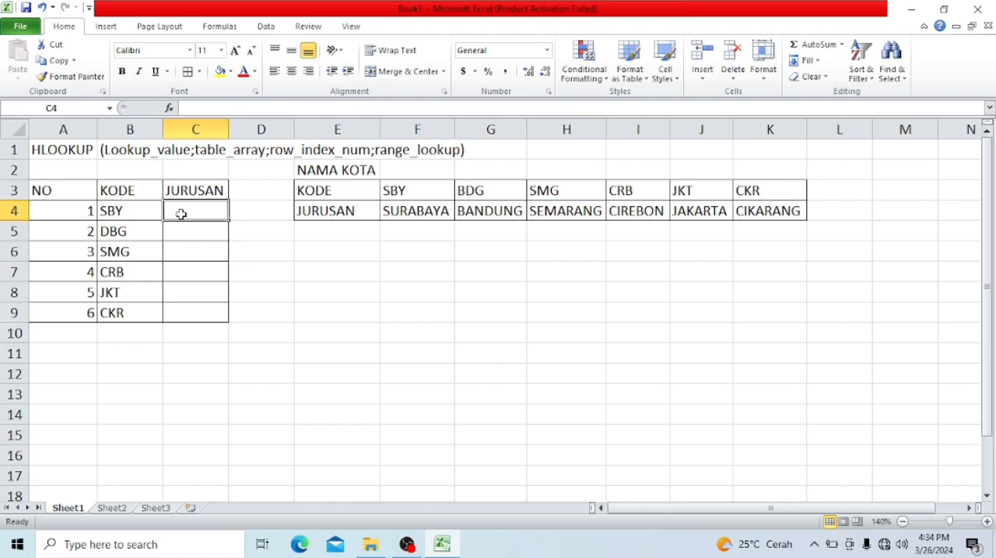
{"action": "type", "text": "="}
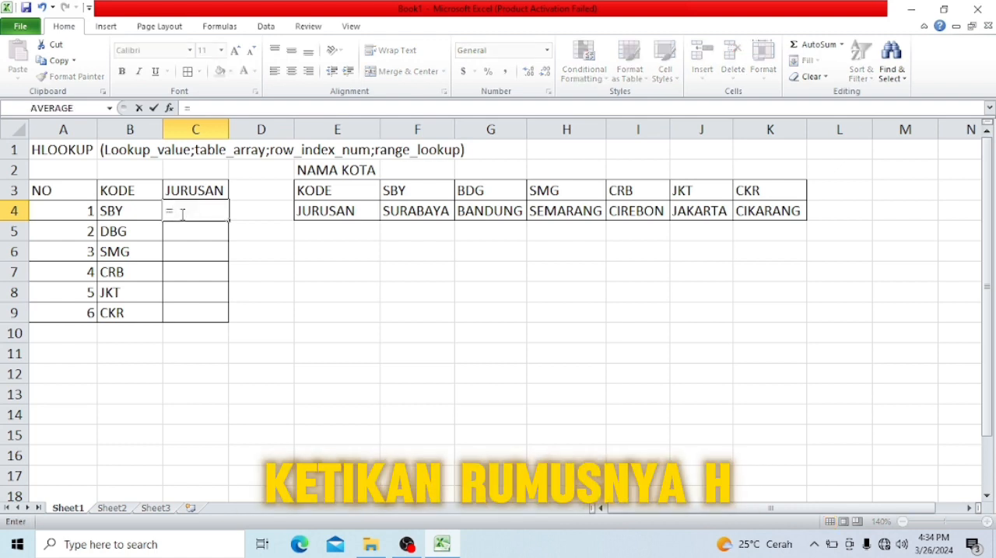
{"action": "type", "text": "HLOOKUP("}
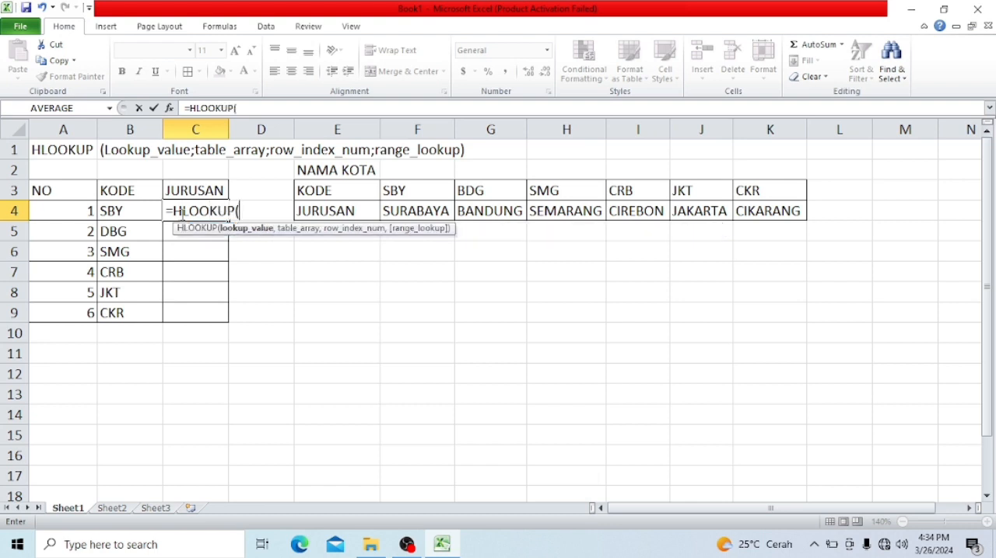
{"action": "key", "text": "Left"}
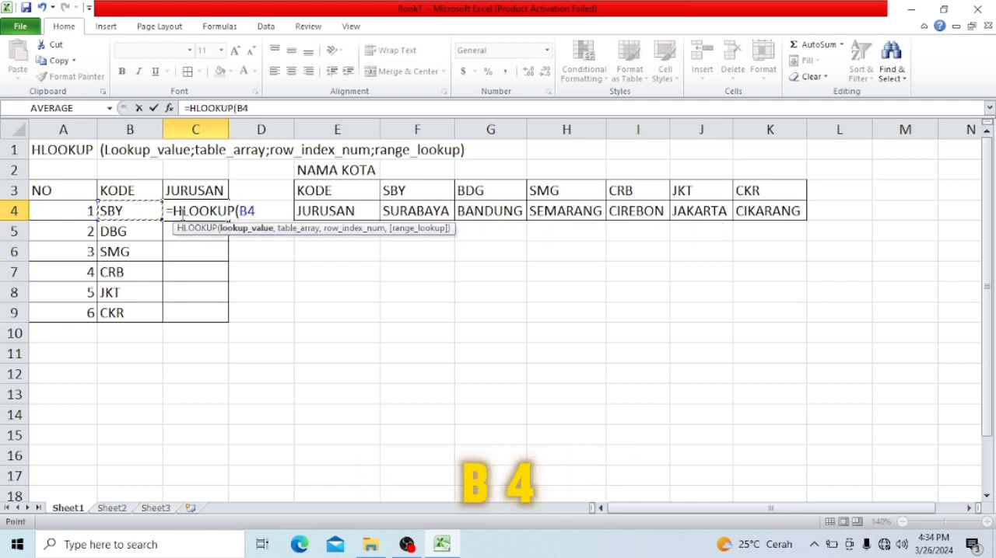
{"action": "type", "text": ";"}
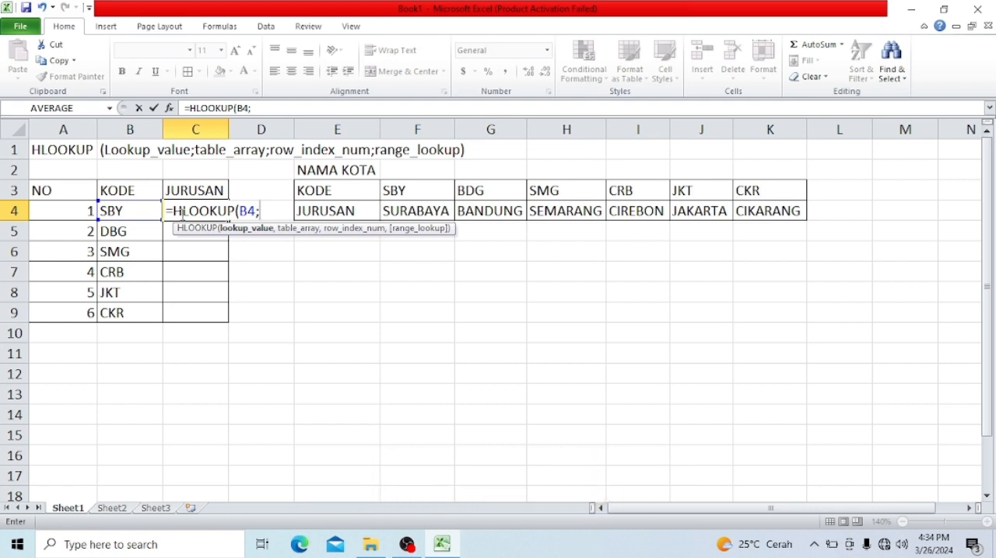
{"action": "left_click", "coordinate": [398, 199]}
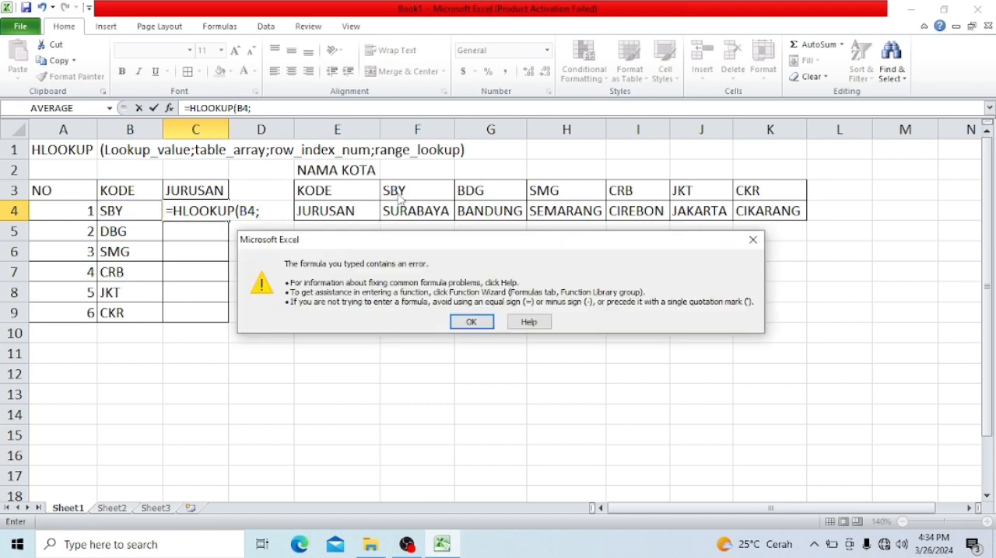
{"action": "left_click", "coordinate": [472, 321]}
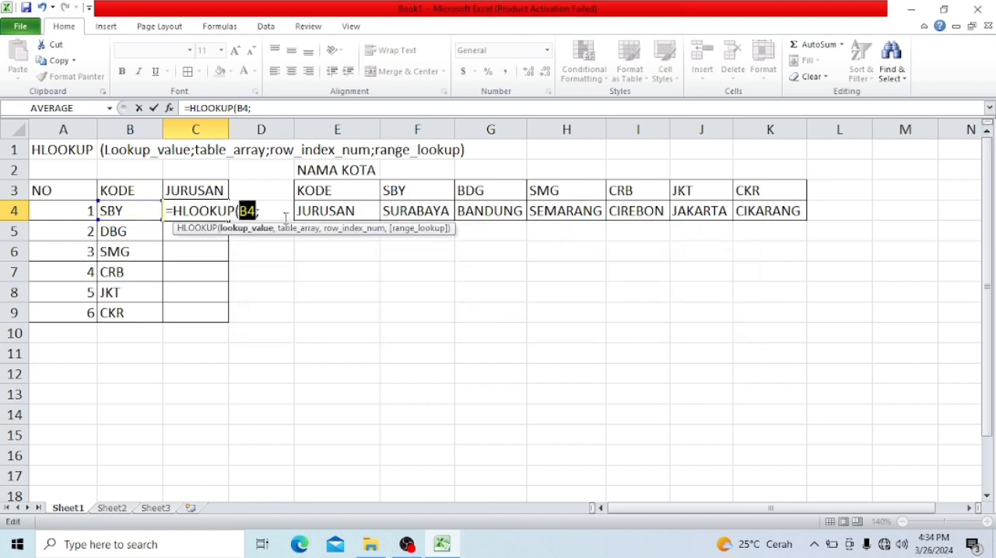
{"action": "left_click", "coordinate": [285, 218]}
{"action": "type", "text": ","}
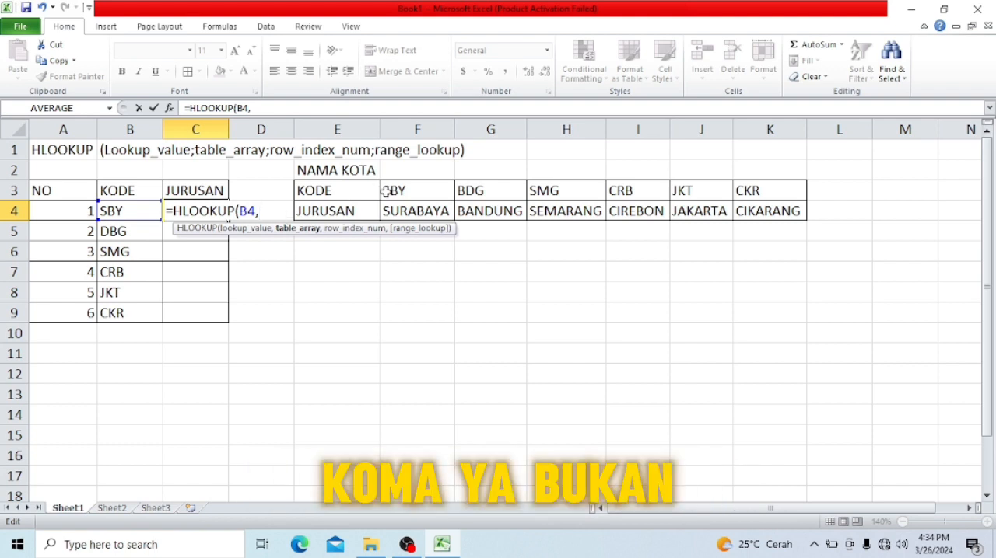
- Complete the HLOOKUP formula in C4 with table range F3:K4 and row index 2
{"action": "left_click_drag", "start_coordinate": [380, 192], "coordinate": [747, 212]}
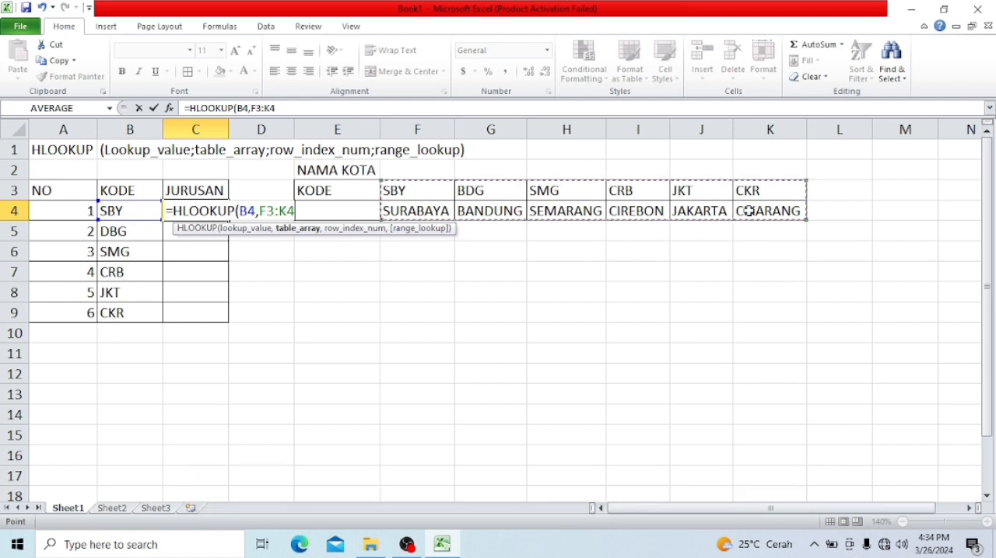
{"action": "type", "text": ","}
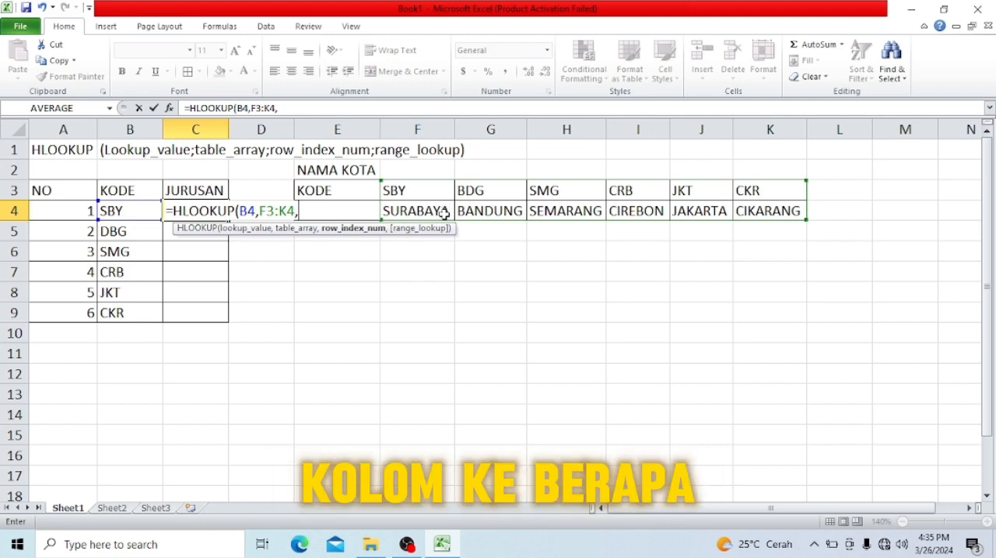
{"action": "type", "text": "2"}
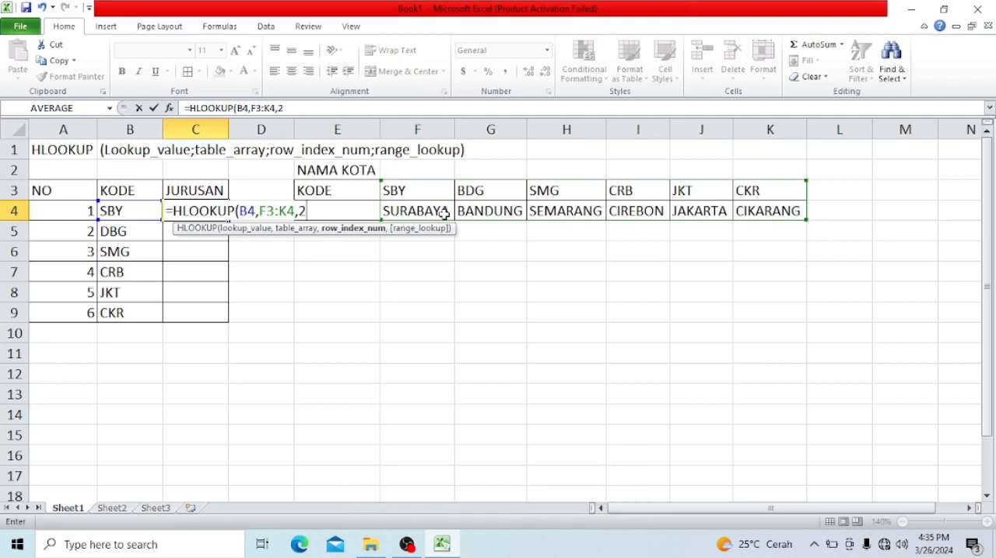
{"action": "type", "text": ")"}
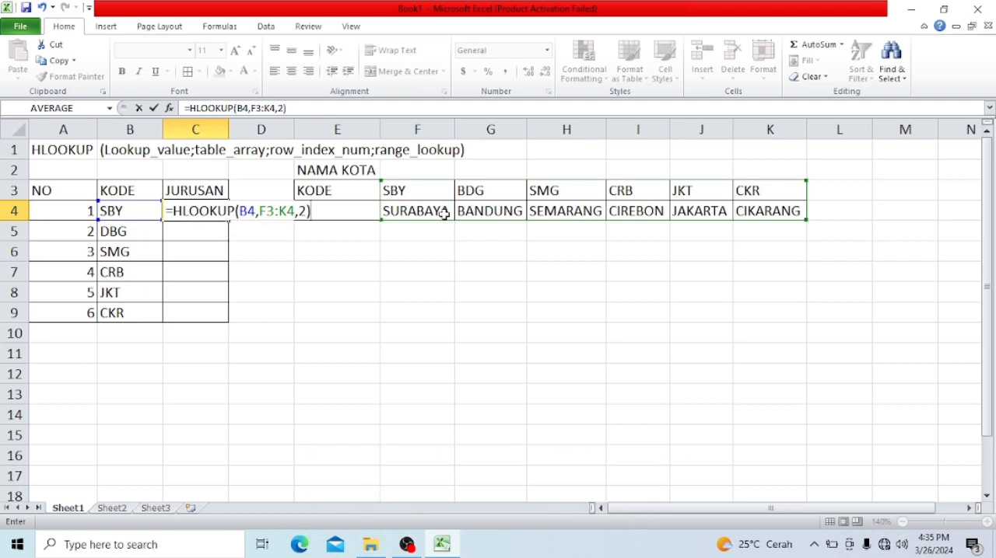
{"action": "key", "text": "Return"}
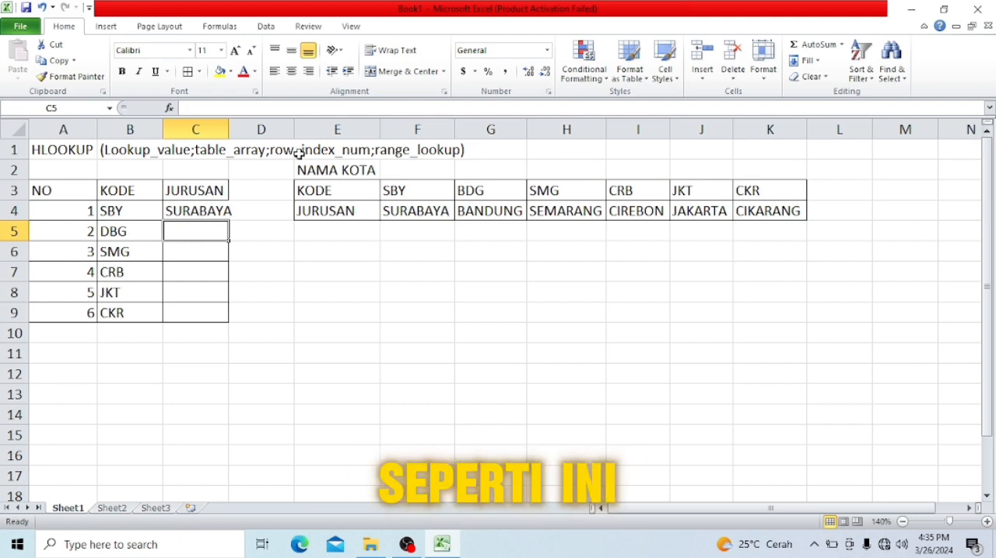
- Widen column C slightly and fill the C4 formula down to C9
{"action": "left_click_drag", "start_coordinate": [229, 129], "coordinate": [238, 129]}
{"action": "left_click", "coordinate": [231, 211]}
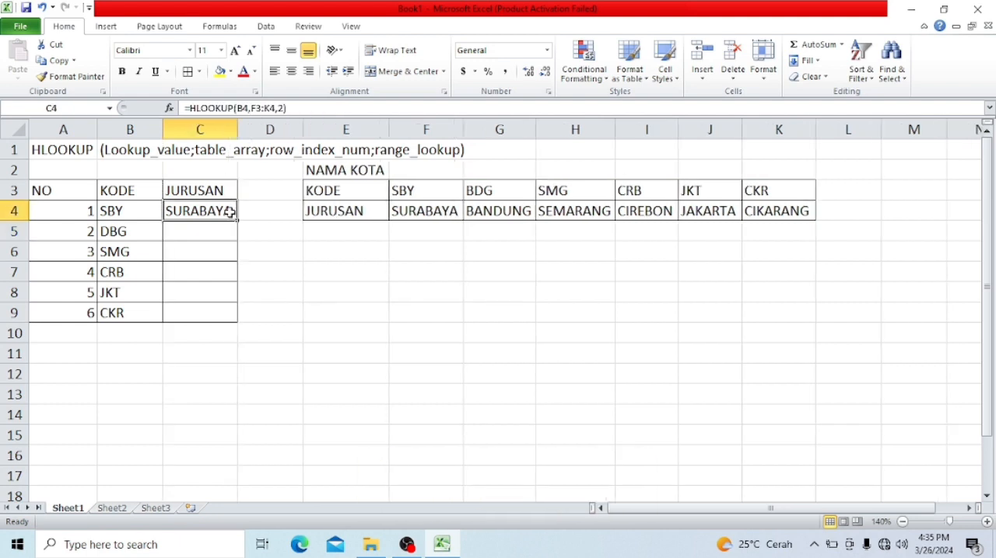
{"action": "left_click_drag", "start_coordinate": [237, 221], "coordinate": [237, 317]}
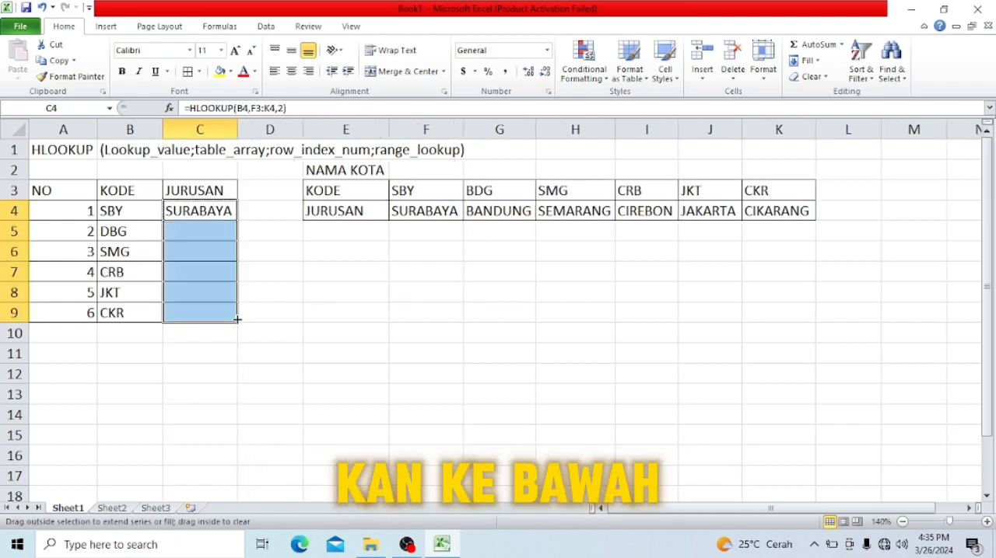
- Examine the HLOOKUP formulas in C4 and C5 to compare their table ranges
{"action": "left_click", "coordinate": [215, 226]}
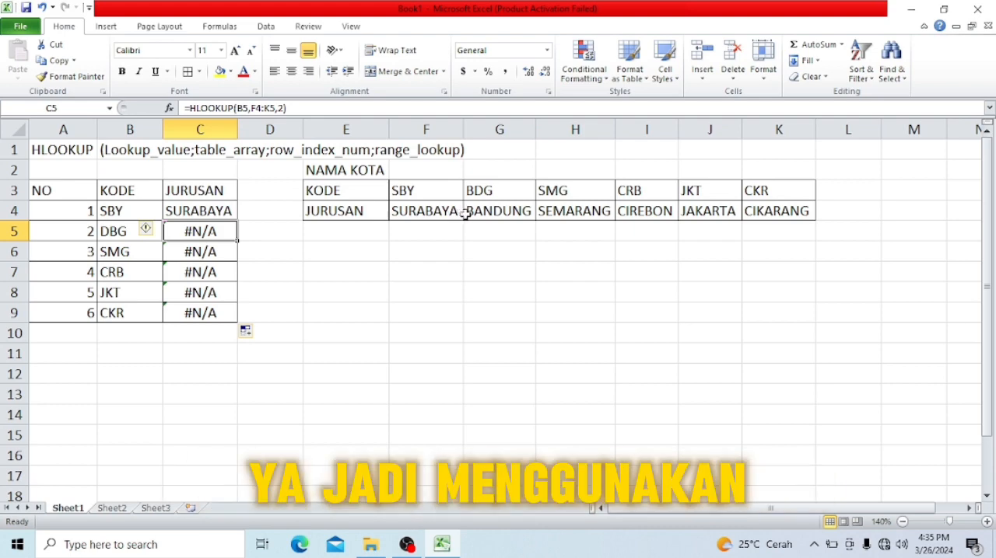
{"action": "left_click", "coordinate": [255, 108]}
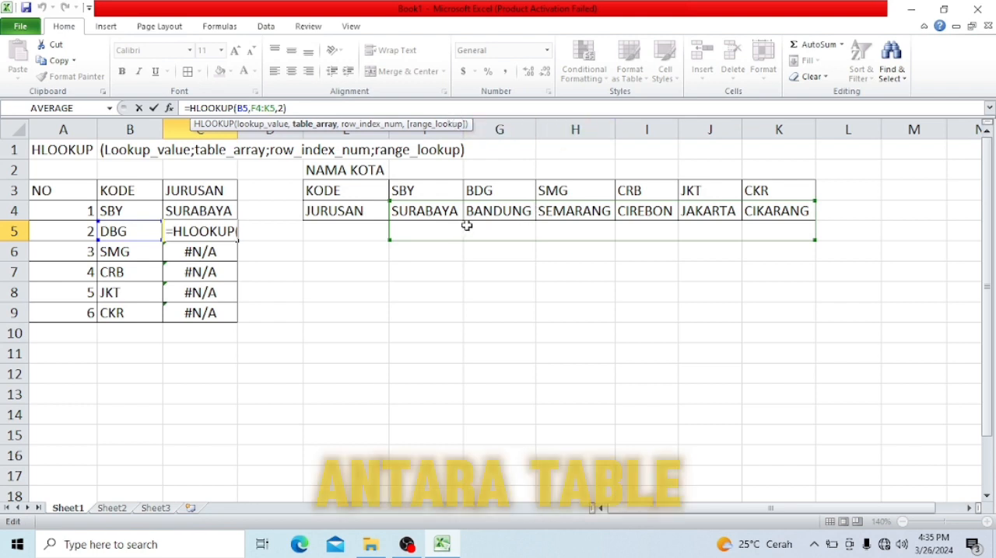
{"action": "key", "text": "Escape"}
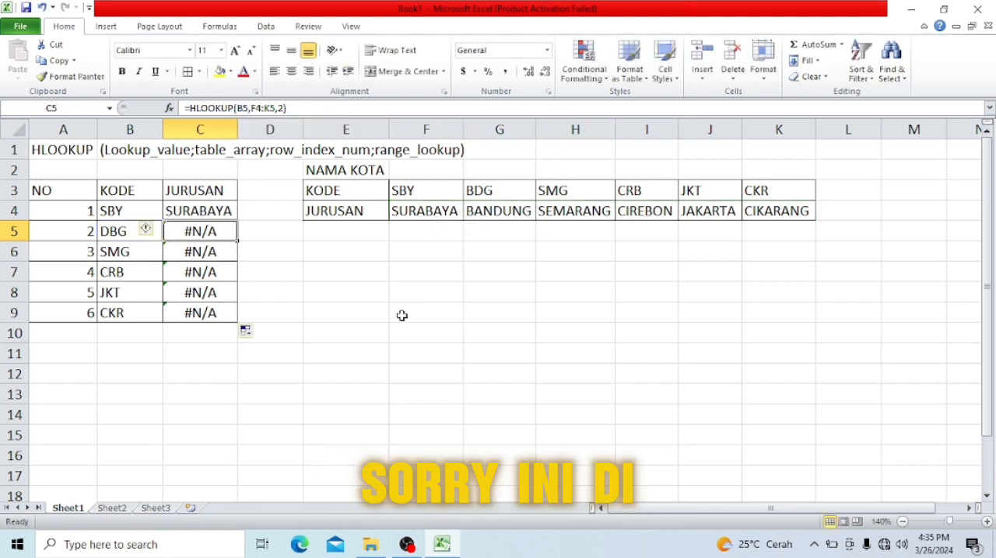
{"action": "double_click", "coordinate": [202, 208]}
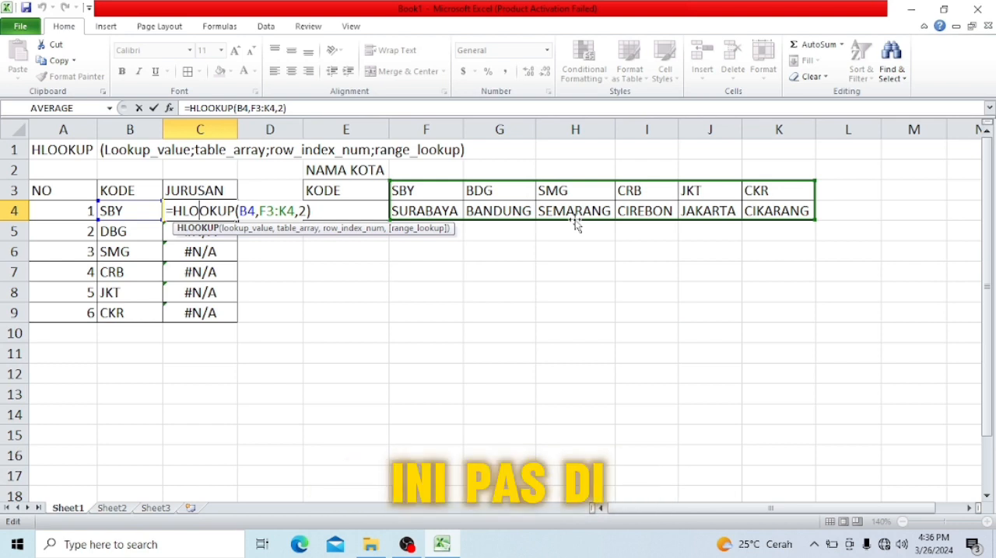
{"action": "key", "text": "ctrl+Return"}
{"action": "left_click", "coordinate": [213, 226]}
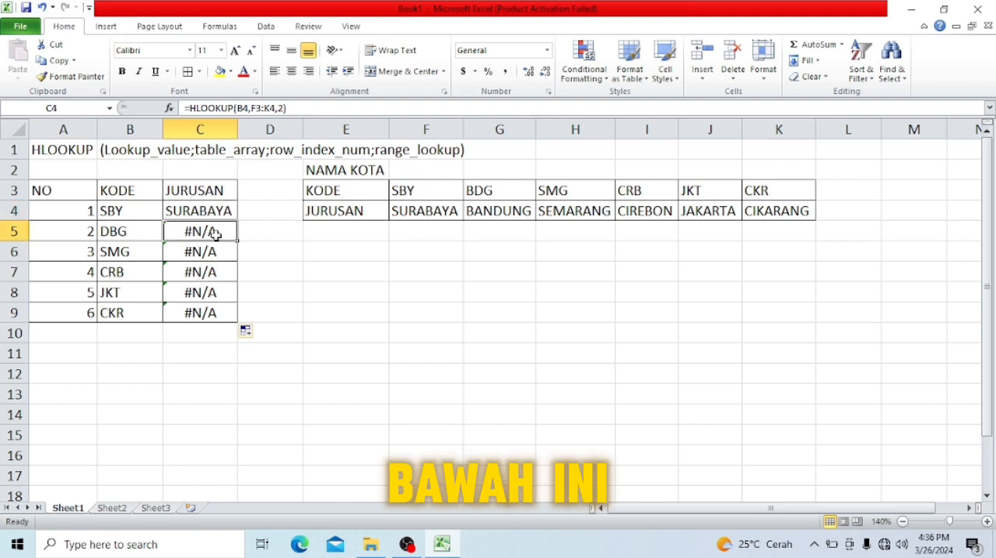
{"action": "double_click", "coordinate": [217, 226]}
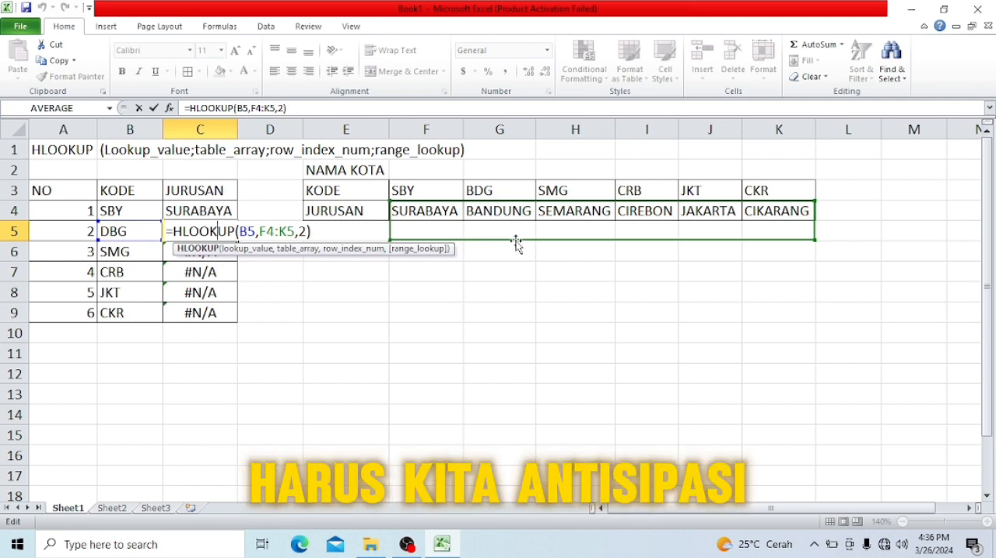
{"action": "key", "text": "Escape"}
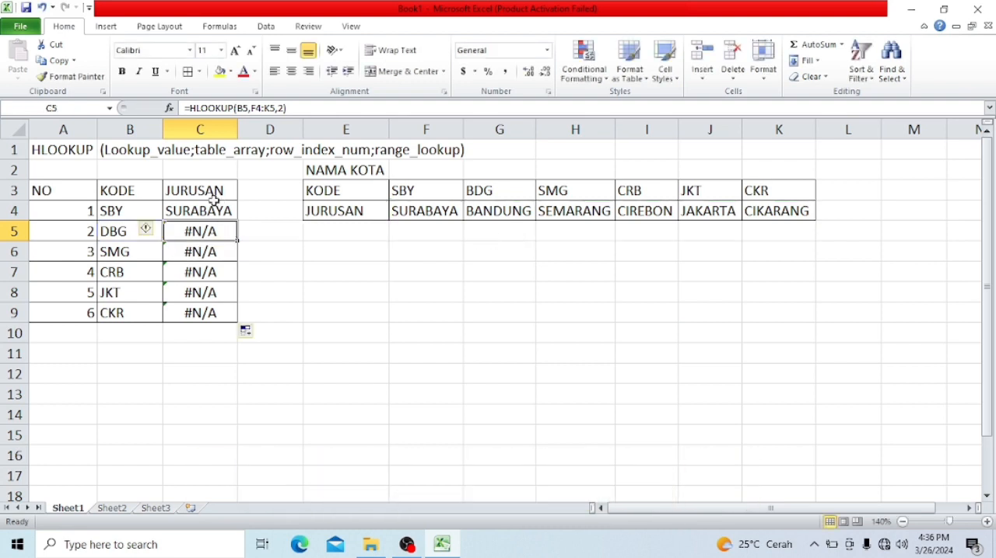
- Make the table range in the C4 formula absolute as $F$3:$K$4
{"action": "double_click", "coordinate": [214, 205]}
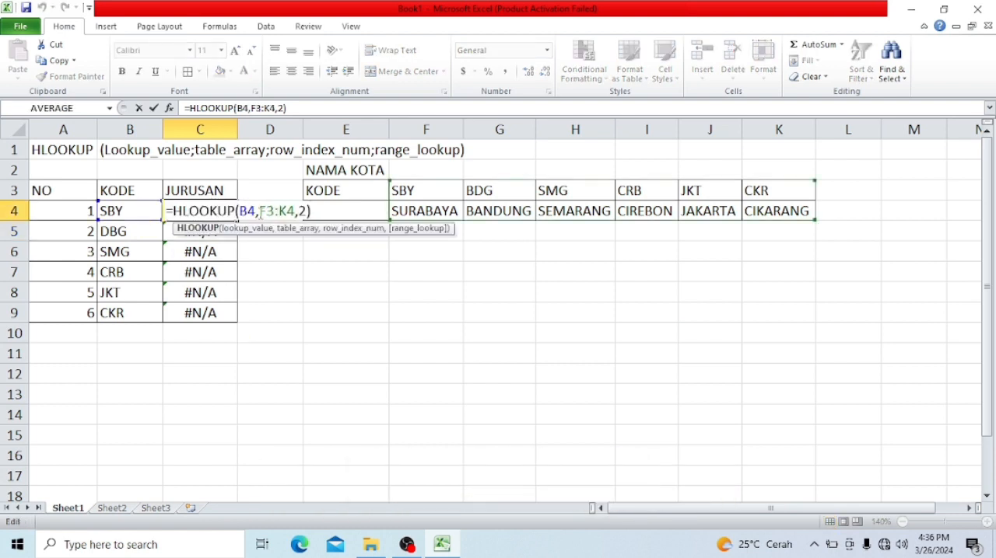
{"action": "left_click", "coordinate": [260, 212]}
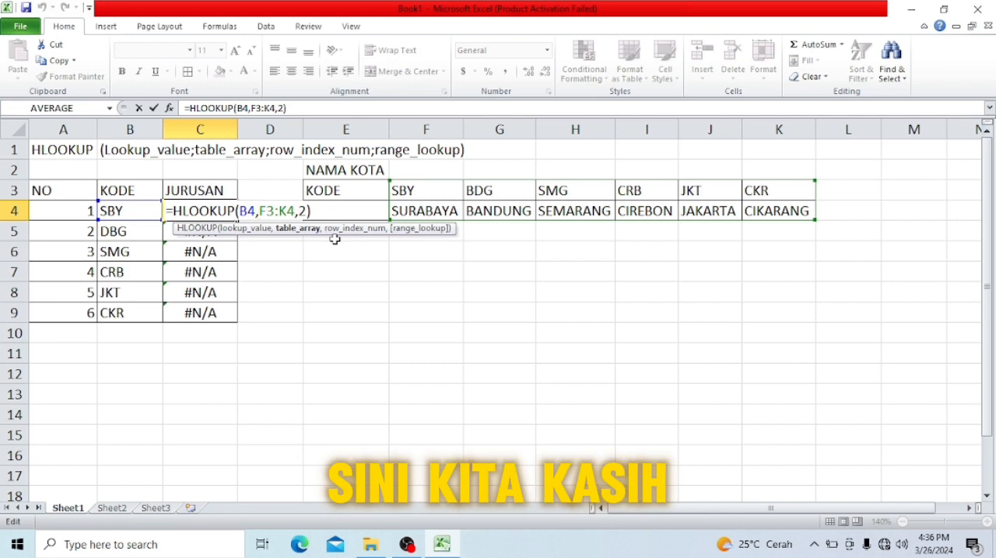
{"action": "type", "text": "$"}
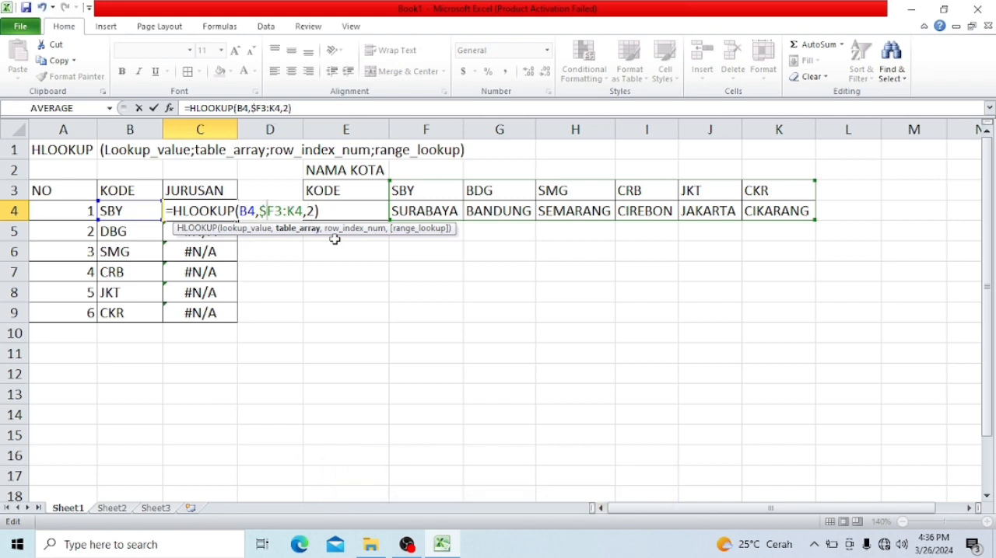
{"action": "key", "text": "Right"}
{"action": "type", "text": "$F"}
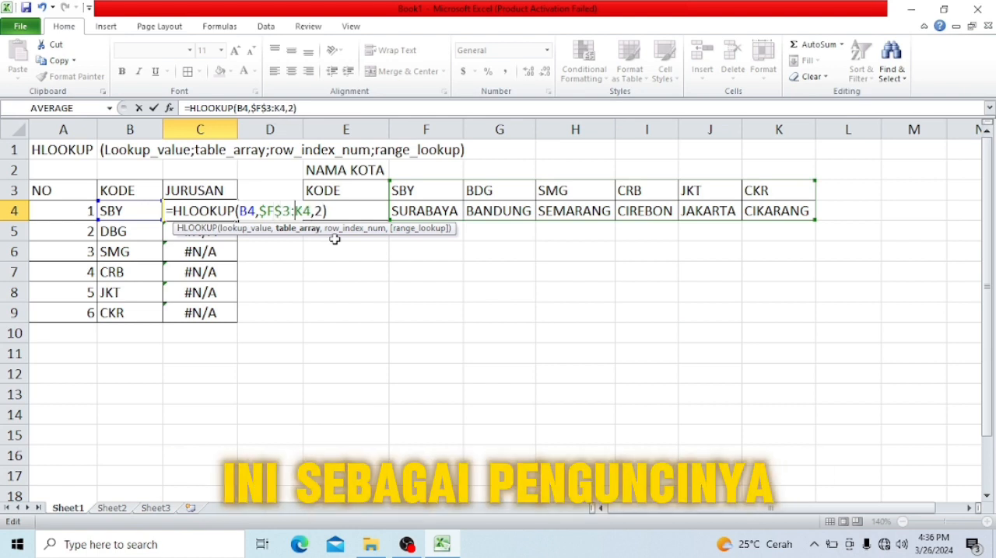
{"action": "type", "text": "$"}
{"action": "key", "text": "Right"}
{"action": "type", "text": "$"}
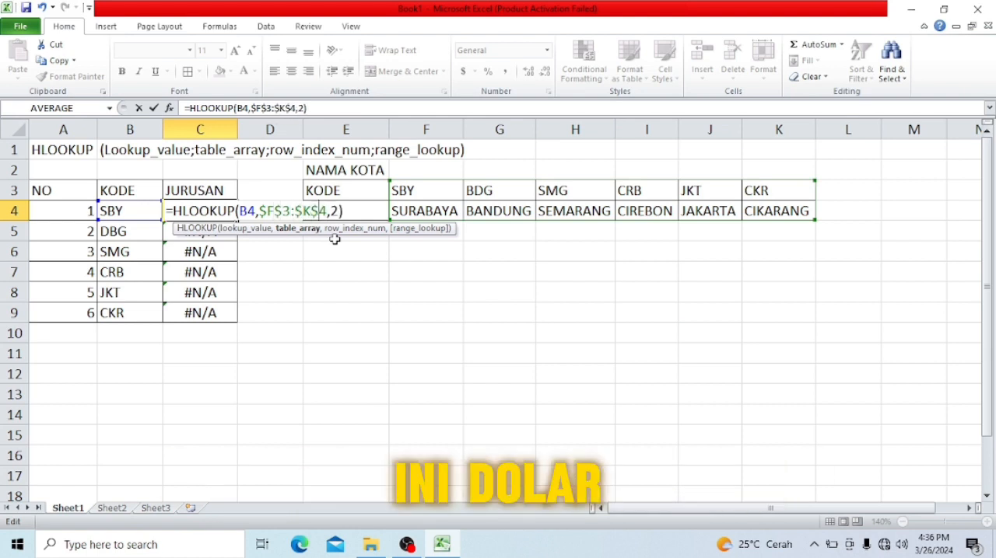
{"action": "key", "text": "Return"}
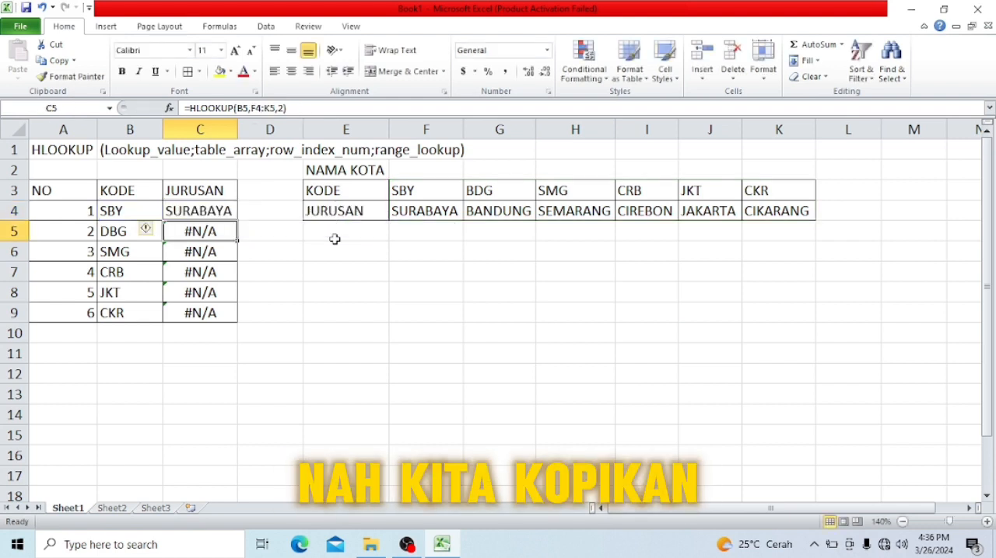
- Copy the corrected HLOOKUP formula from C4 down through C9
{"action": "key", "text": "Up"}
{"action": "key", "text": "ctrl+c"}
{"action": "key", "text": "shift+Down"}
{"action": "key", "text": "shift+Down"}
{"action": "key", "text": "shift+Down"}
{"action": "key", "text": "shift+Down"}
{"action": "key", "text": "shift+Down"}
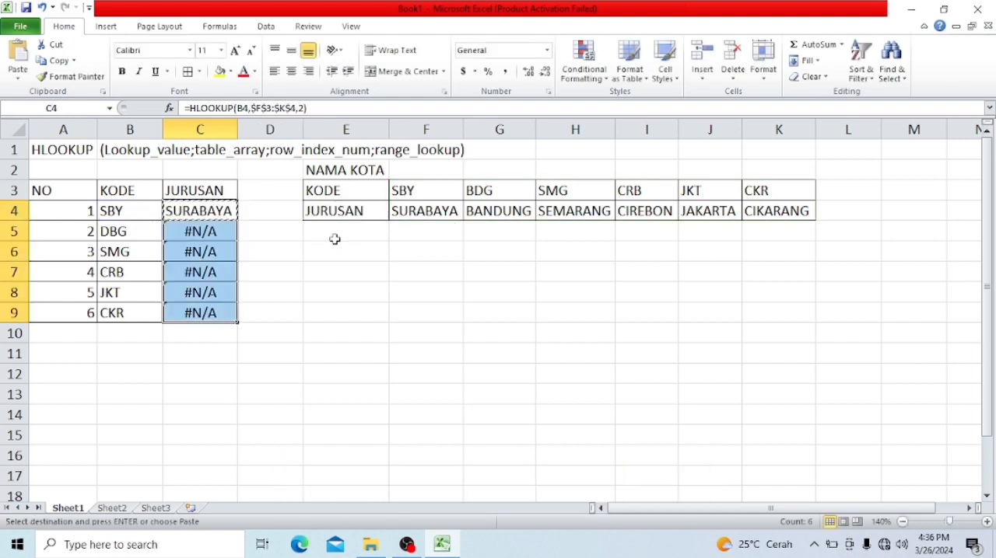
{"action": "key", "text": "ctrl+v"}
{"action": "key", "text": "Down"}
{"action": "key", "text": "Down"}
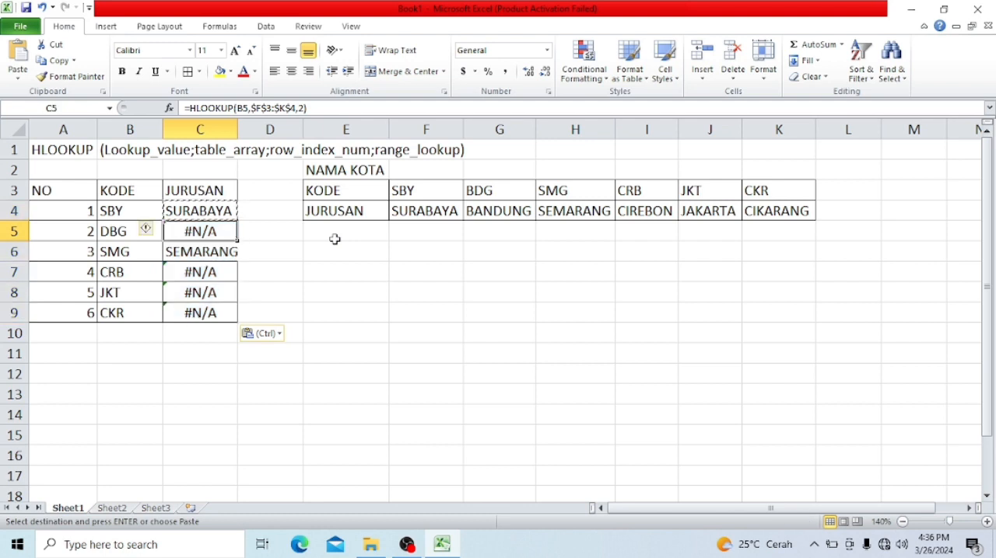
- Examine the HLOOKUP formulas in C4, C5 and C7 to find the cause of the #N/A errors
{"action": "double_click", "coordinate": [227, 231]}
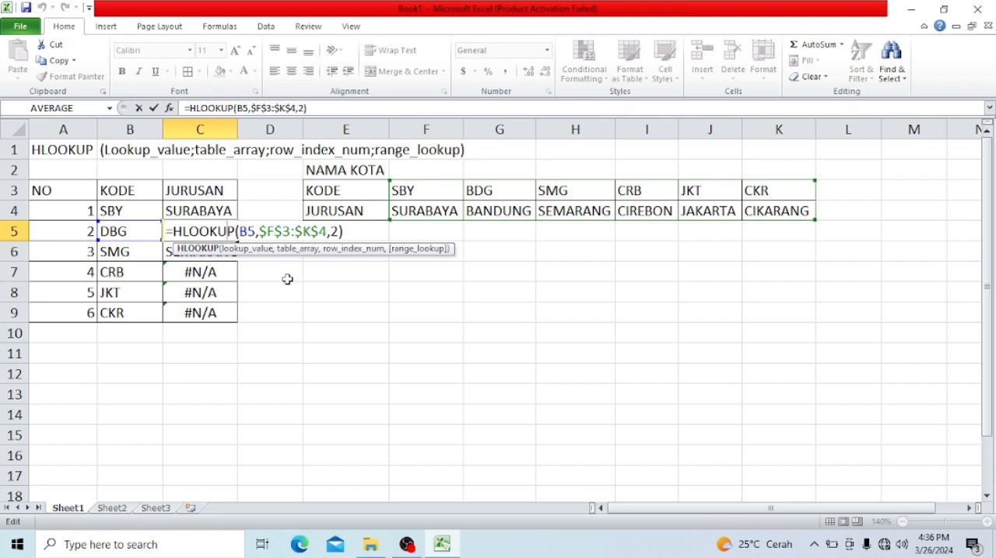
{"action": "key", "text": "Return"}
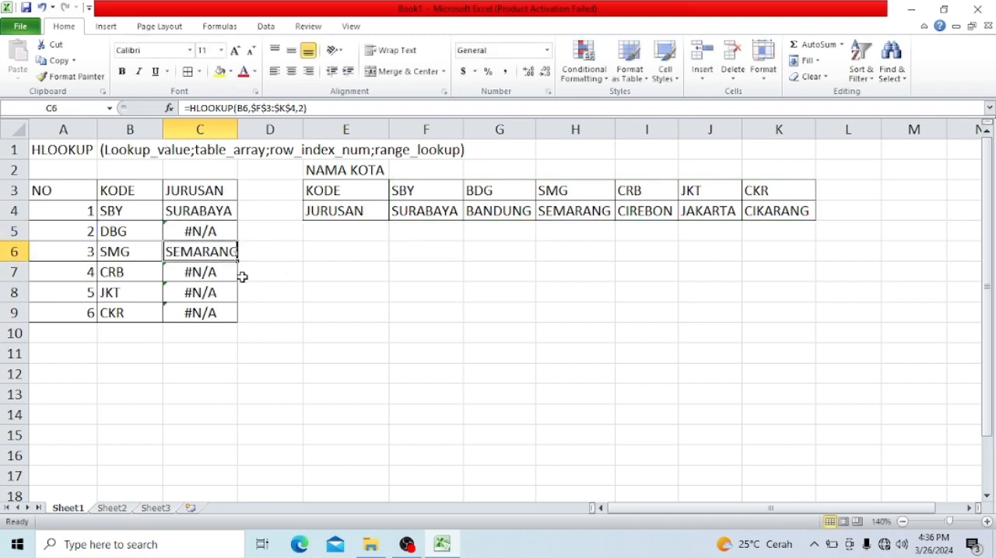
{"action": "left_click", "coordinate": [210, 228]}
{"action": "left_click", "coordinate": [210, 272]}
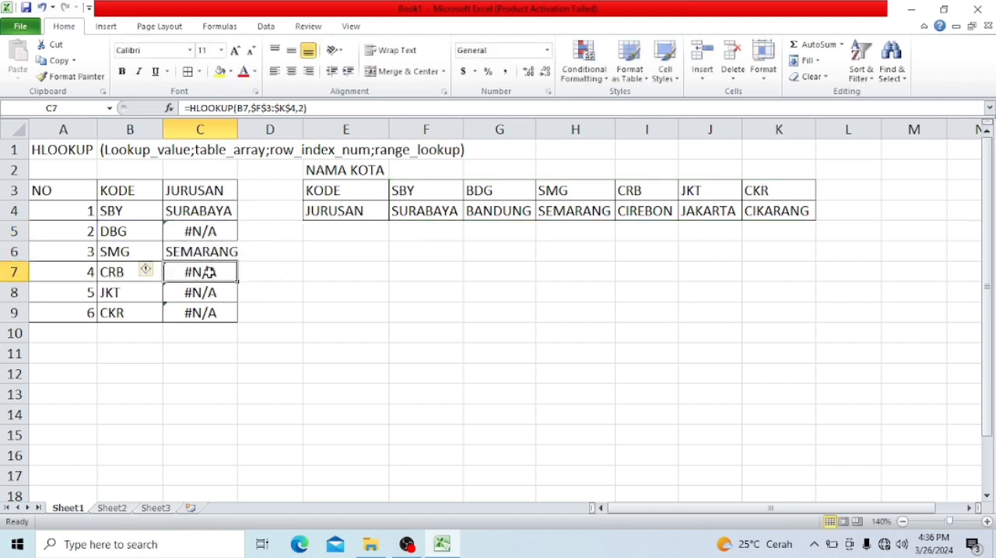
{"action": "left_click", "coordinate": [209, 210]}
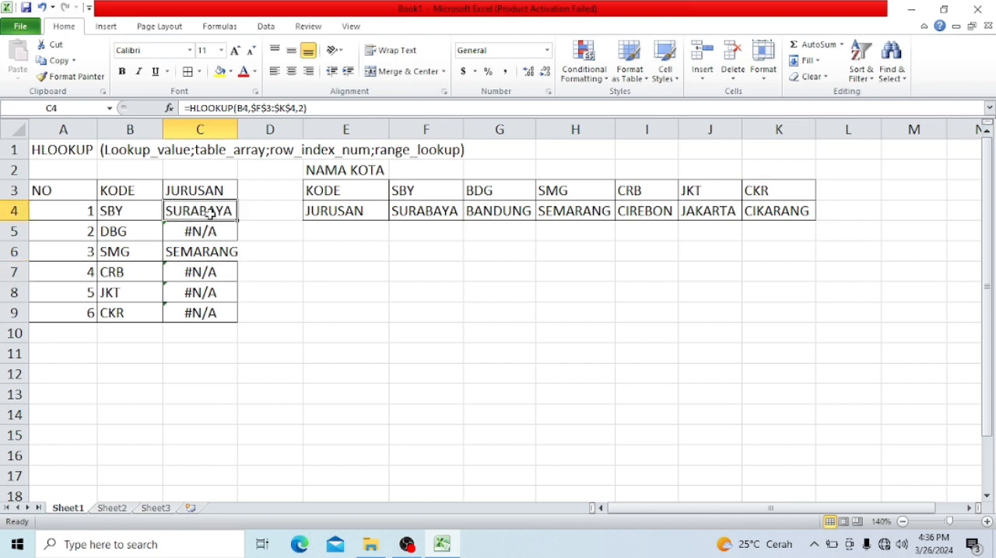
{"action": "double_click", "coordinate": [209, 231]}
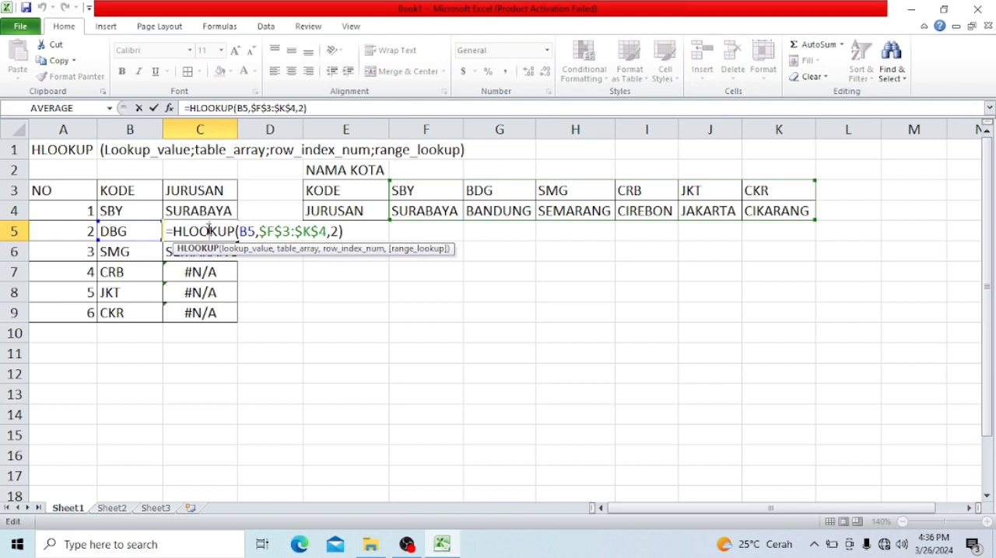
{"action": "key", "text": "Return"}
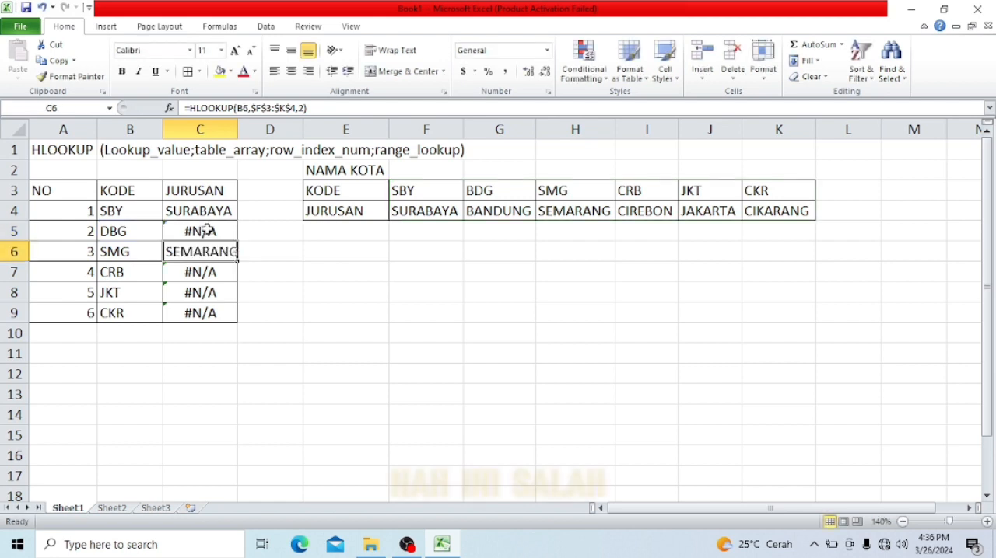
- Correct the KODE entry in B5 to BDG
{"action": "left_click", "coordinate": [148, 233]}
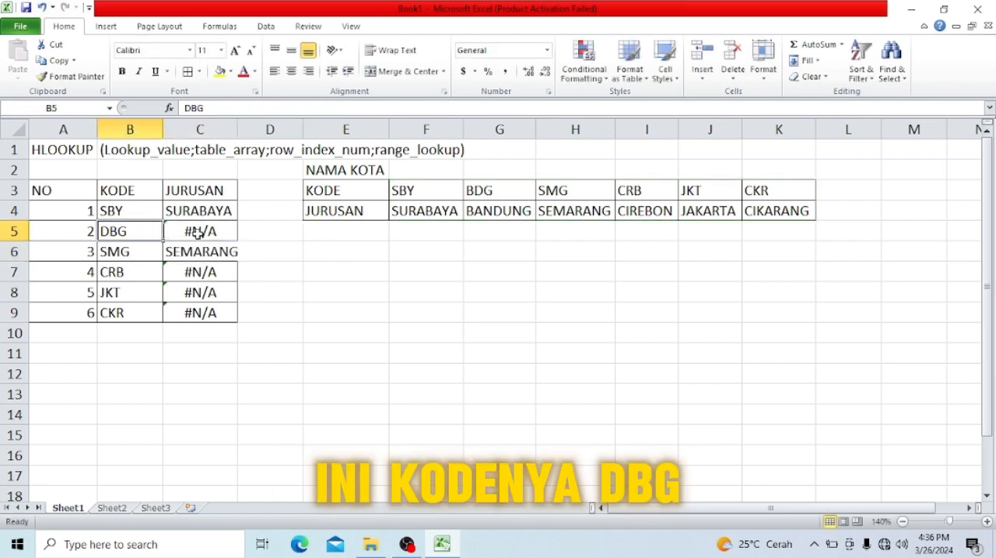
{"action": "type", "text": "BDG"}
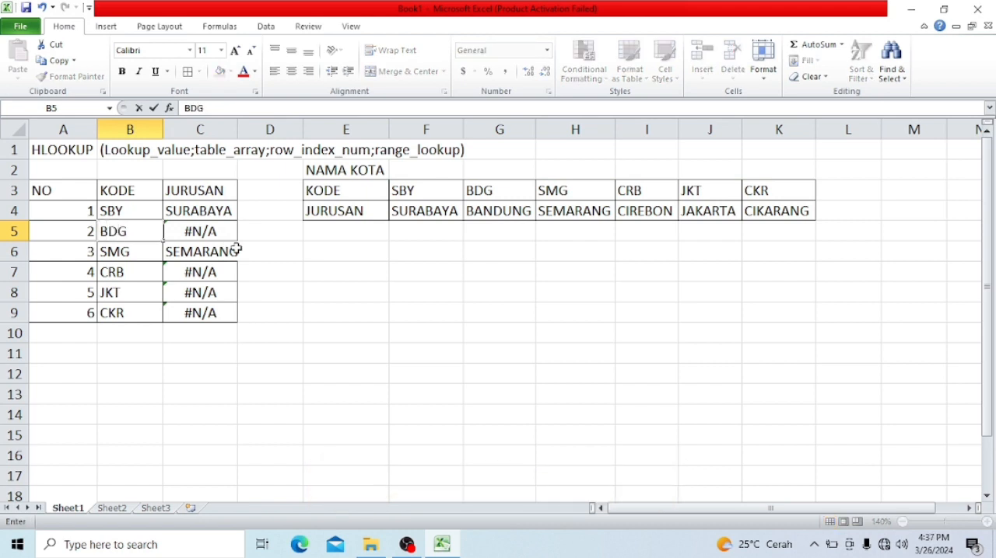
{"action": "key", "text": "Return"}
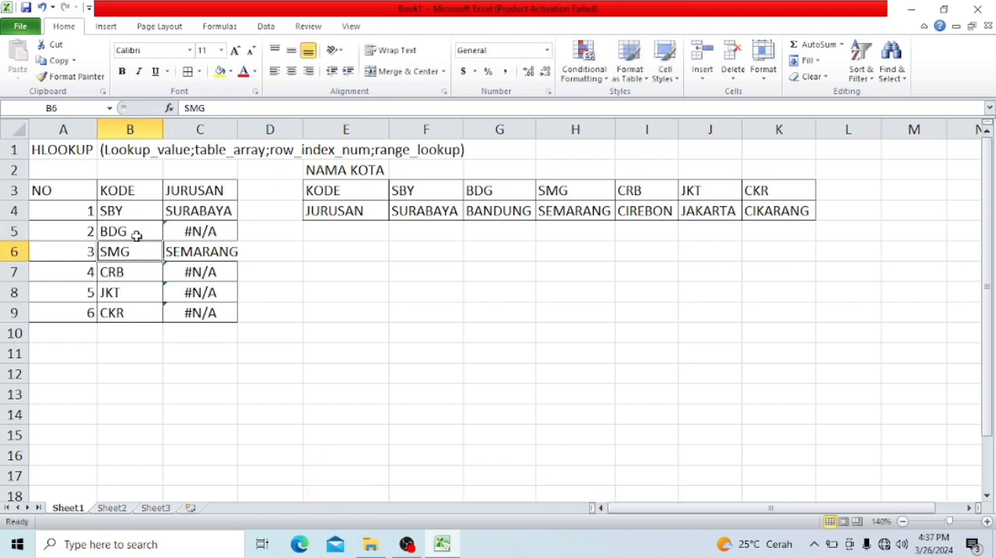
- Copy the HLOOKUP formula from C4 into C5 again
{"action": "left_click", "coordinate": [166, 232]}
{"action": "left_click", "coordinate": [200, 210]}
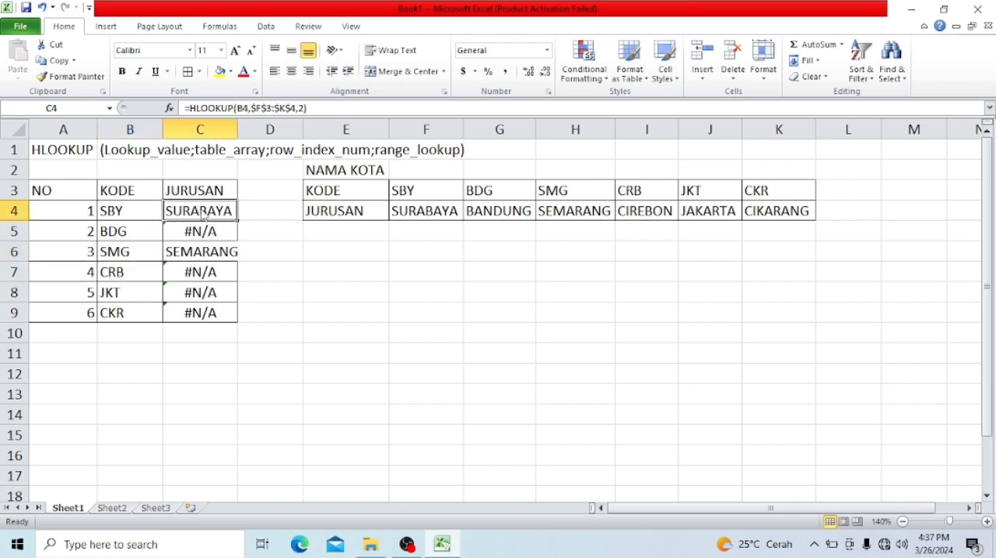
{"action": "key", "text": "ctrl+c"}
{"action": "left_click", "coordinate": [193, 226]}
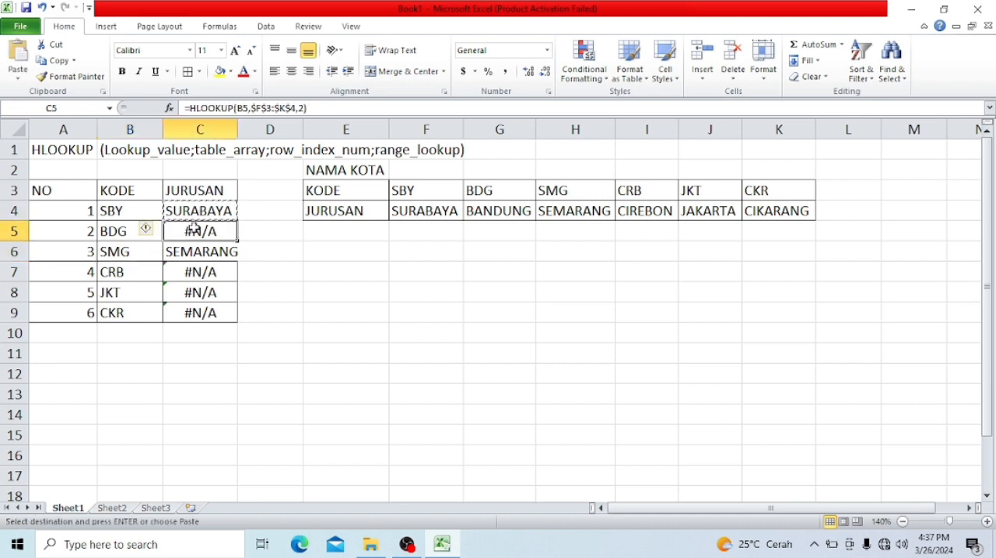
{"action": "key", "text": "ctrl+v"}
- Check the arguments of the HLOOKUP formulas in C5 and C7 against the formula in C4
{"action": "double_click", "coordinate": [195, 227]}
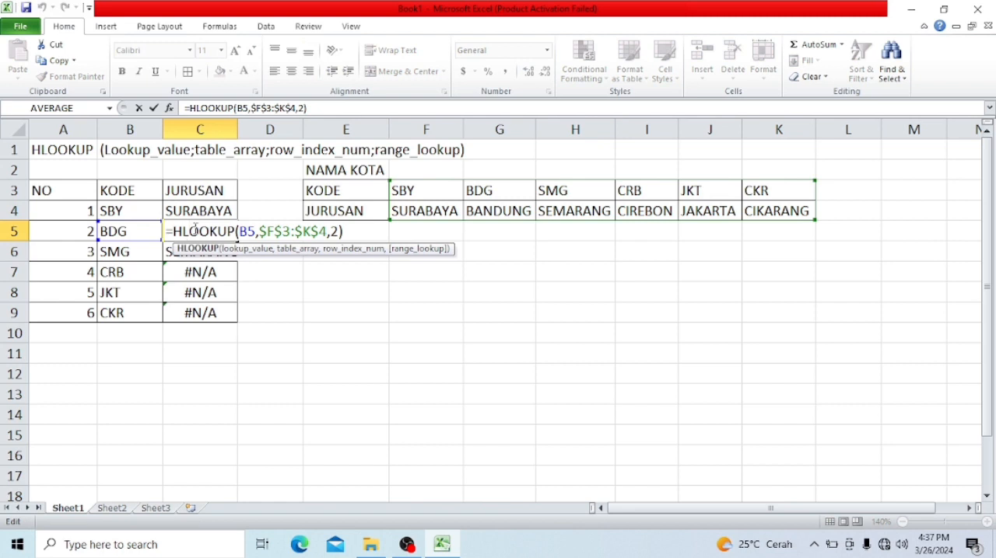
{"action": "key", "text": "Return"}
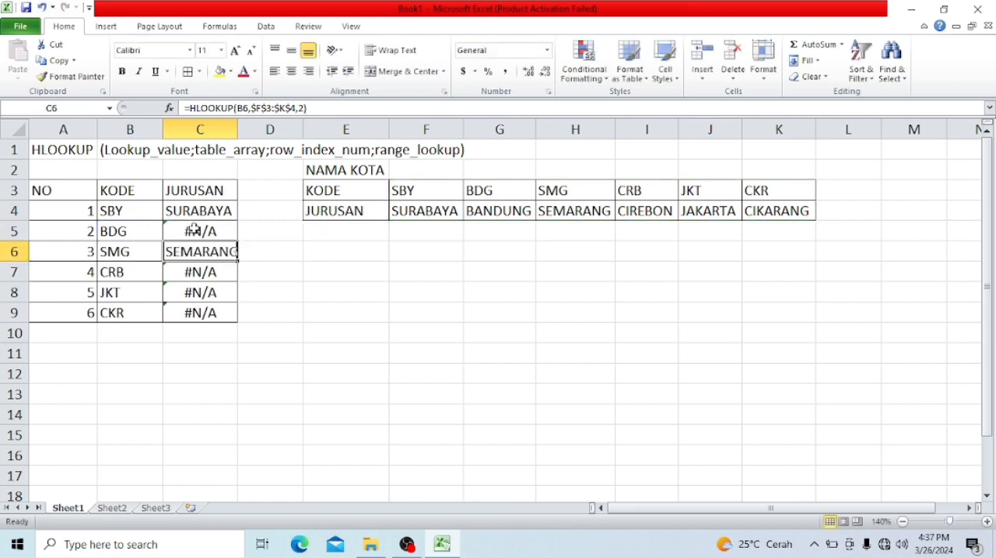
{"action": "double_click", "coordinate": [191, 272]}
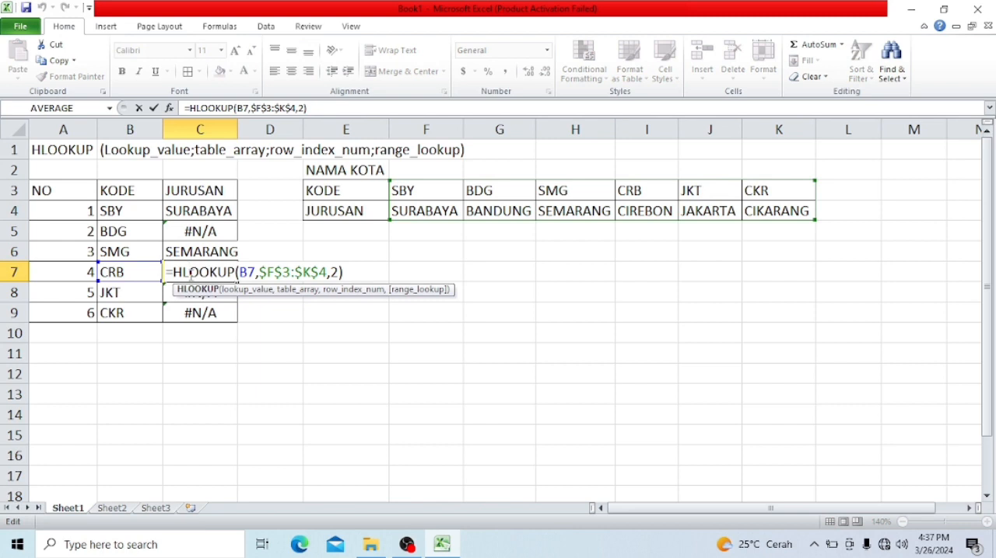
{"action": "key", "text": "Return"}
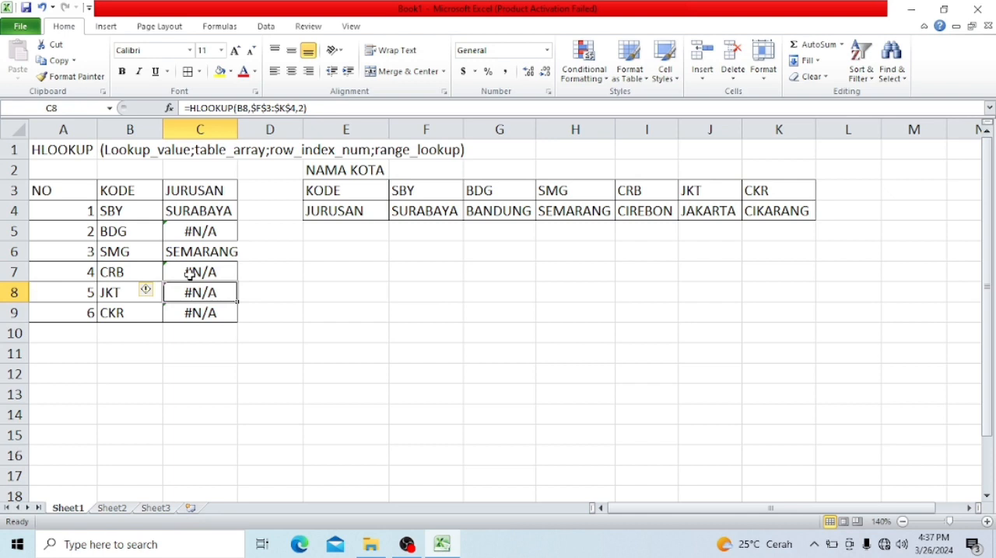
{"action": "left_click", "coordinate": [190, 212]}
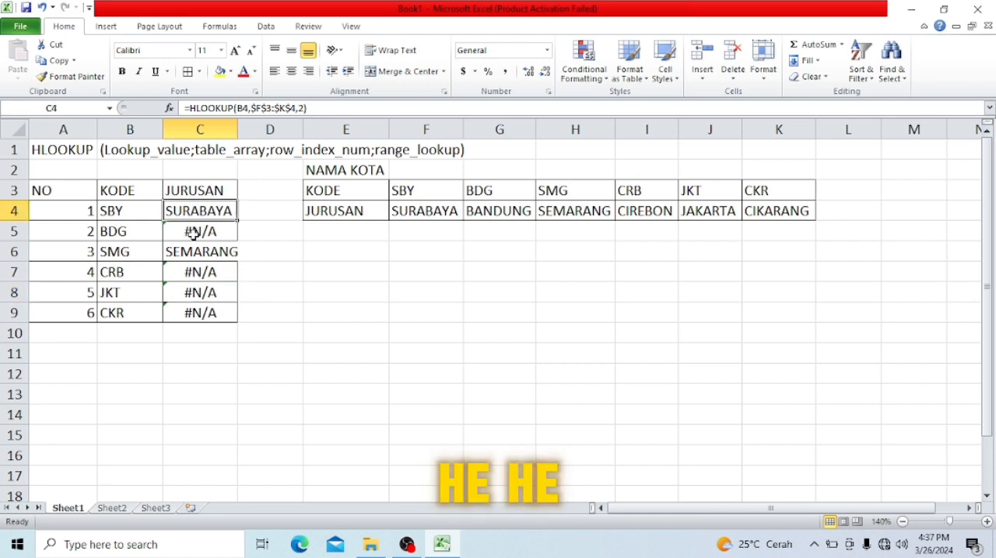
{"action": "left_click", "coordinate": [201, 280]}
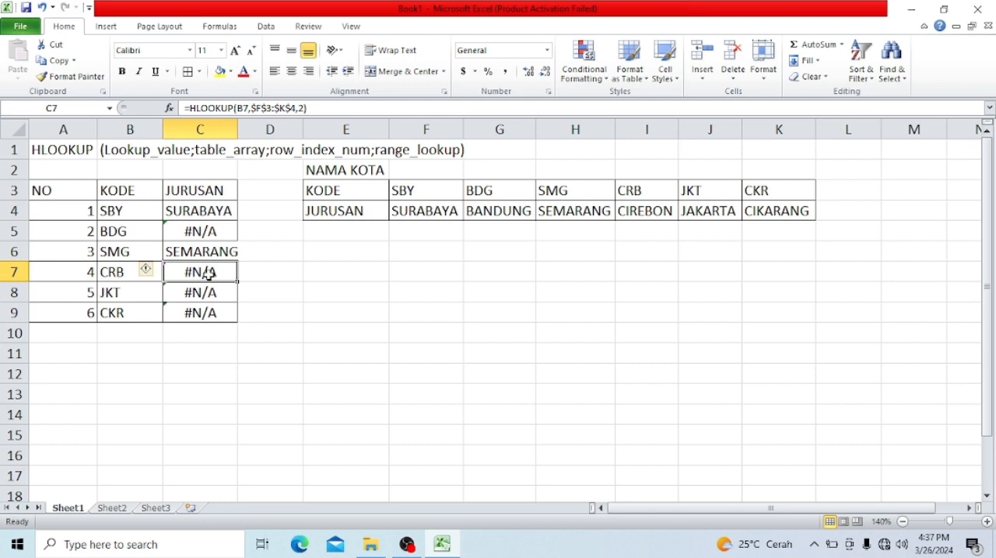
- Add FALSE as the range_lookup argument of the HLOOKUP formula in C5
{"action": "left_click", "coordinate": [208, 232]}
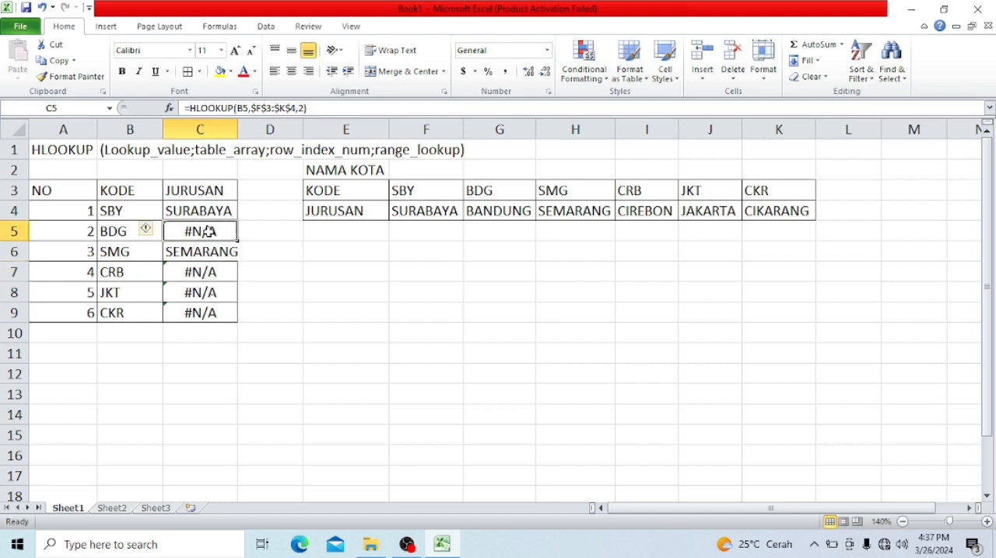
{"action": "double_click", "coordinate": [209, 232]}
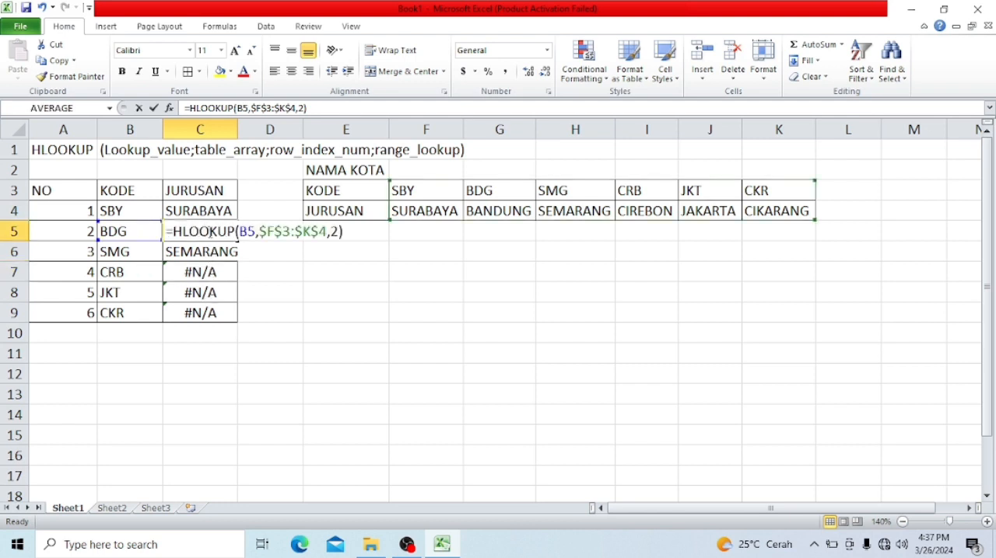
{"action": "left_click", "coordinate": [337, 232]}
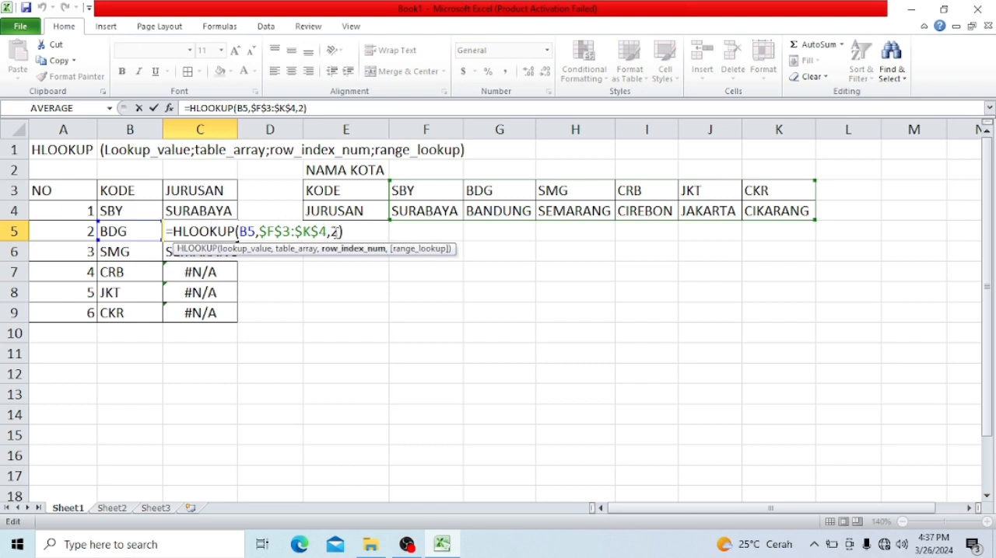
{"action": "type", "text": ",F"}
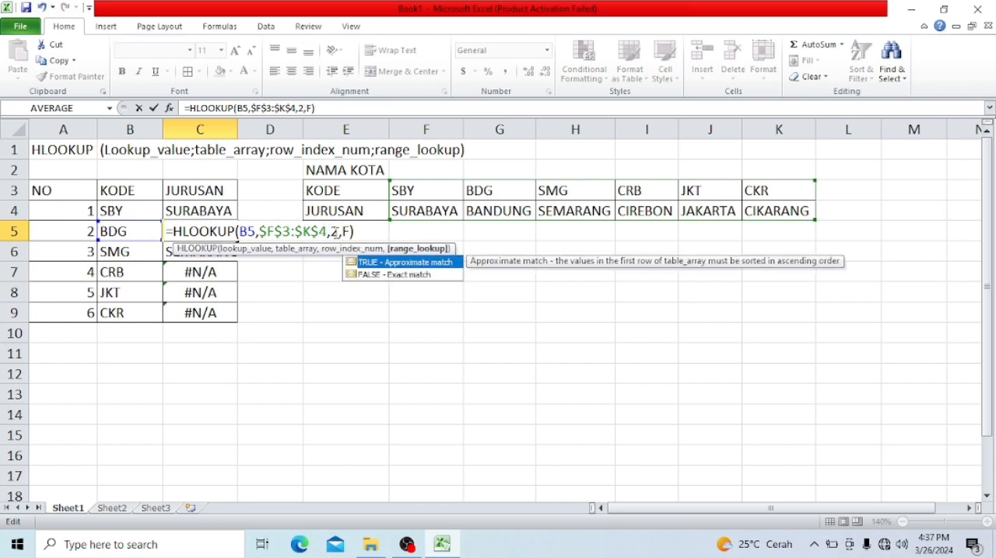
{"action": "key", "text": "Down"}
{"action": "key", "text": "Tab"}
{"action": "key", "text": "Return"}
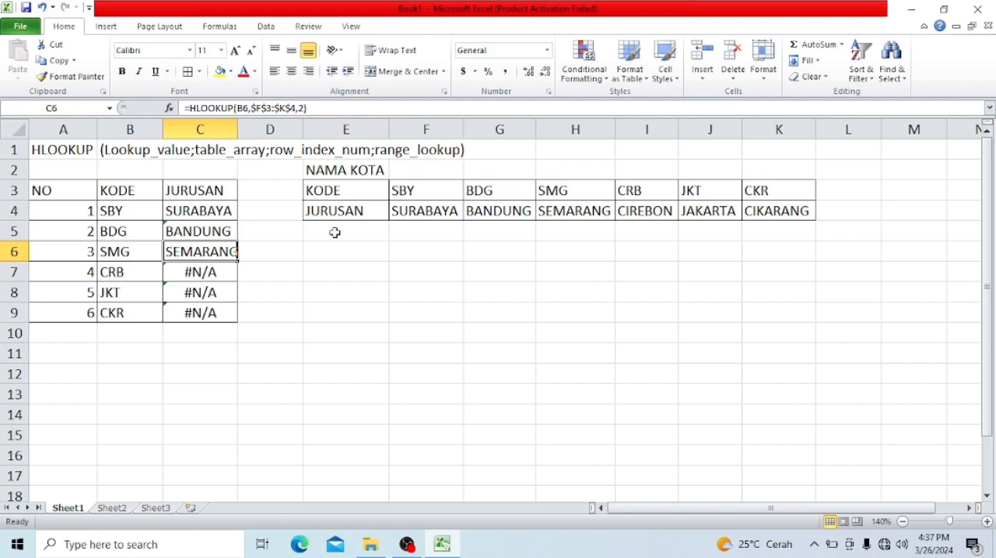
- Copy the HLOOKUP formula from C4 over the whole range C4:C9
{"action": "key", "text": "Up"}
{"action": "key", "text": "Up"}
{"action": "key", "text": "ctrl+c"}
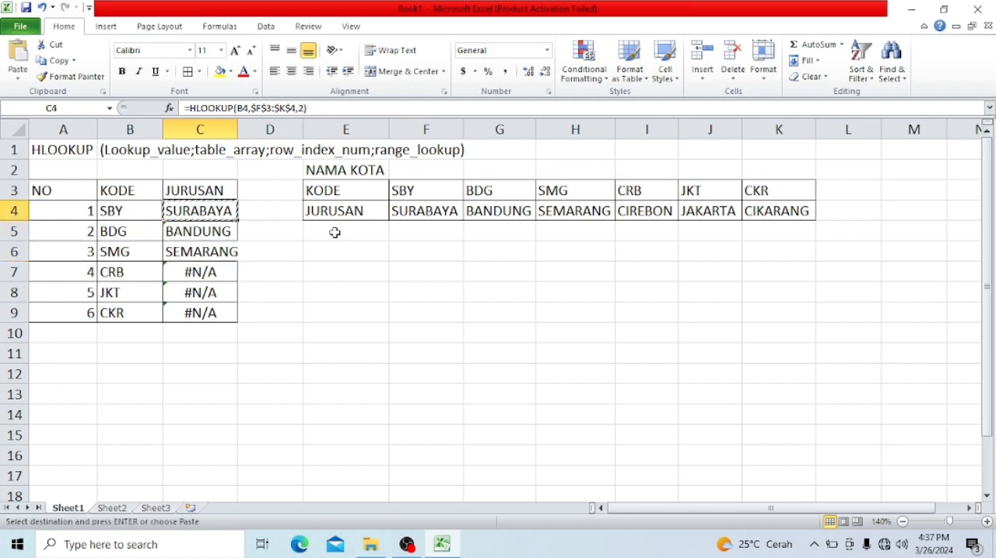
{"action": "key", "text": "ctrl+shift+Down"}
{"action": "key", "text": "ctrl+v"}
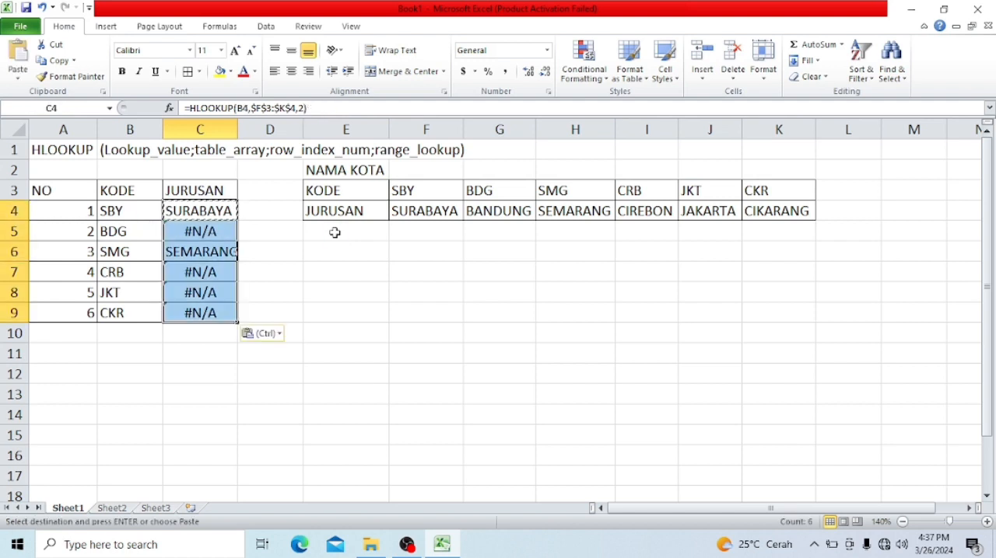
{"action": "key", "text": "Down"}
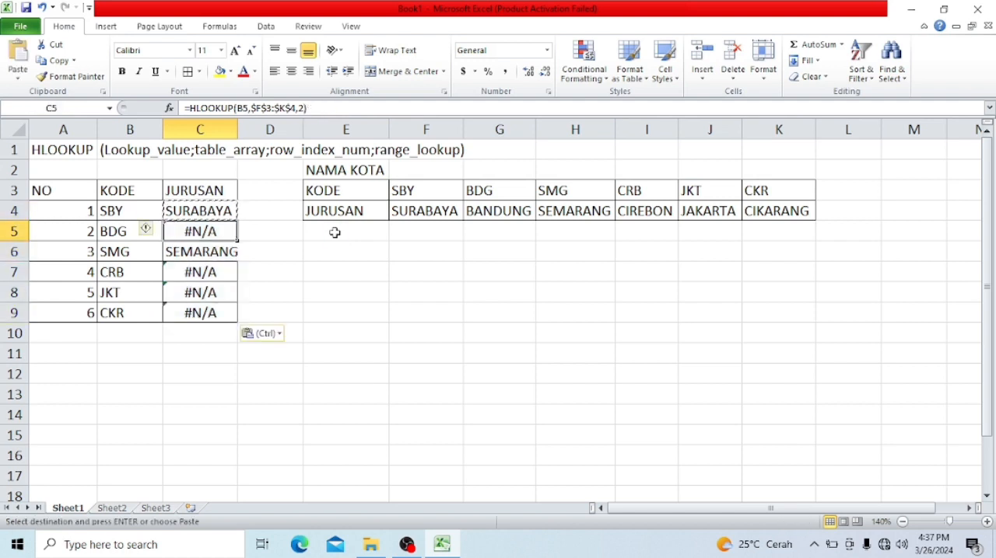
{"action": "double_click", "coordinate": [224, 231]}
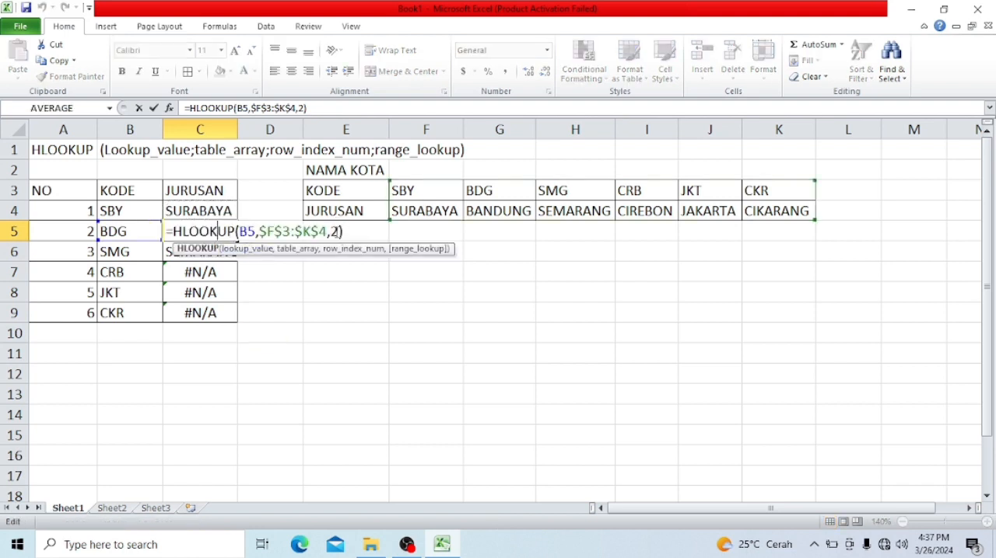
{"action": "key", "text": "Left"}
{"action": "key", "text": "Return"}
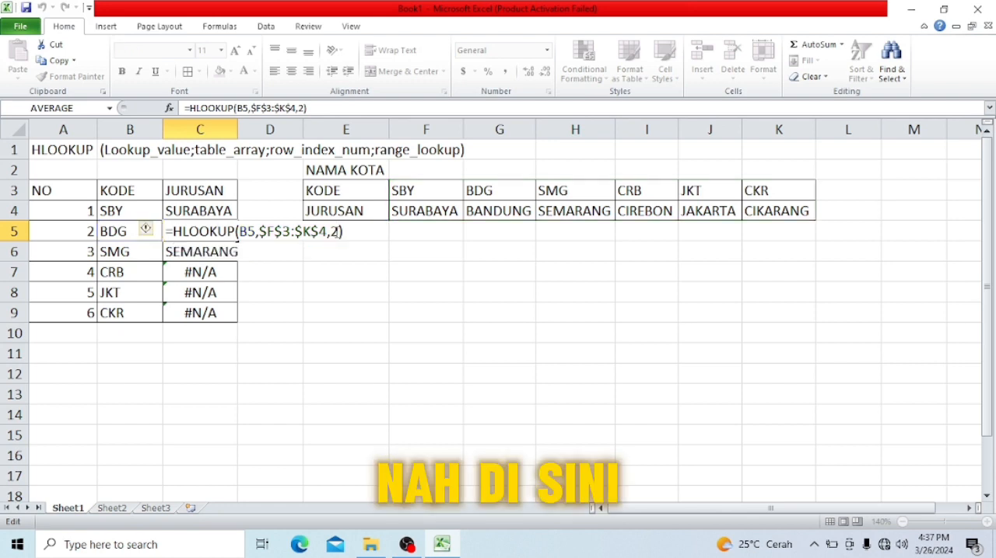
{"action": "left_click", "coordinate": [219, 235]}
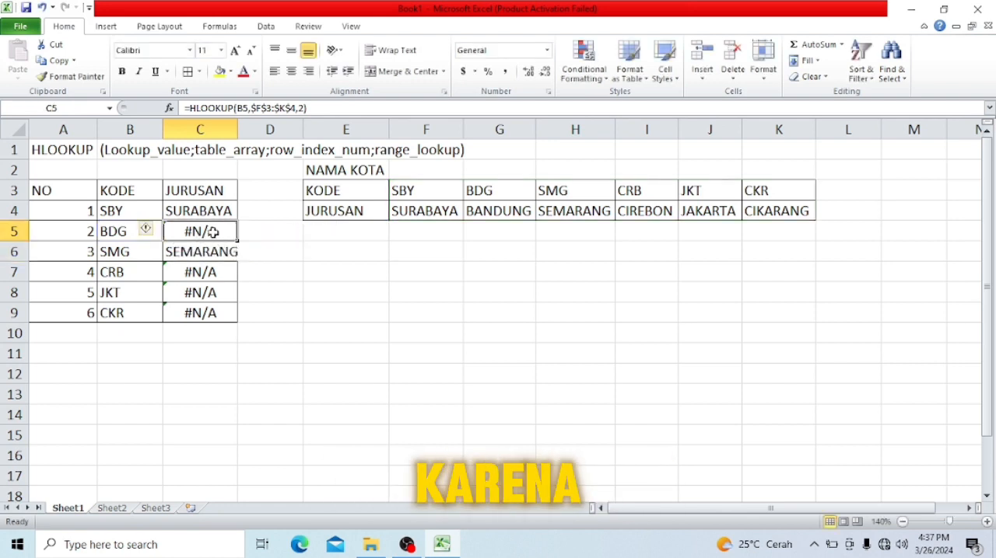
- Extend the C5 formula to =HLOOKUP(B5,$F$3:$K$4,2,FALSE) so it requires an exact match
{"action": "double_click", "coordinate": [217, 232]}
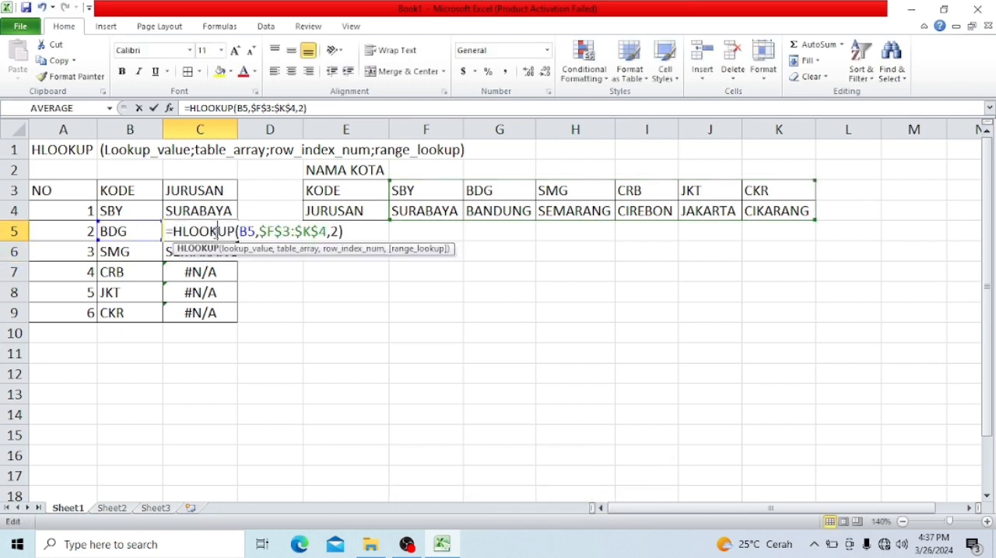
{"action": "left_click", "coordinate": [339, 232]}
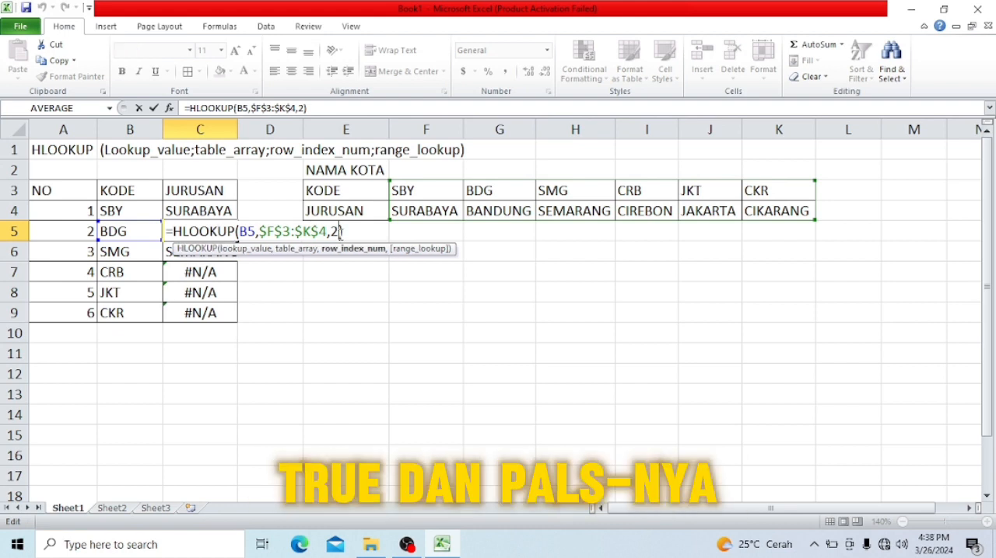
{"action": "type", "text": ","}
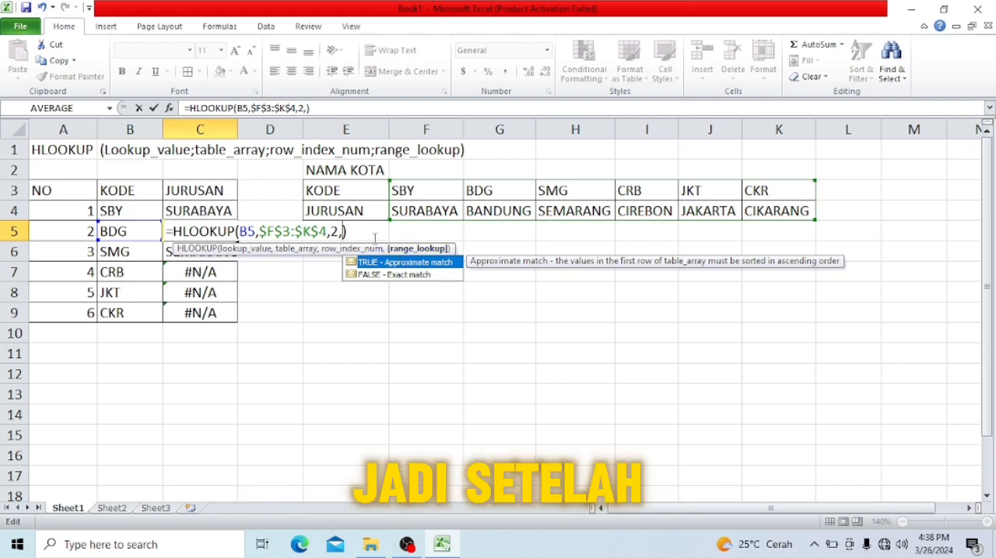
{"action": "left_click", "coordinate": [373, 275]}
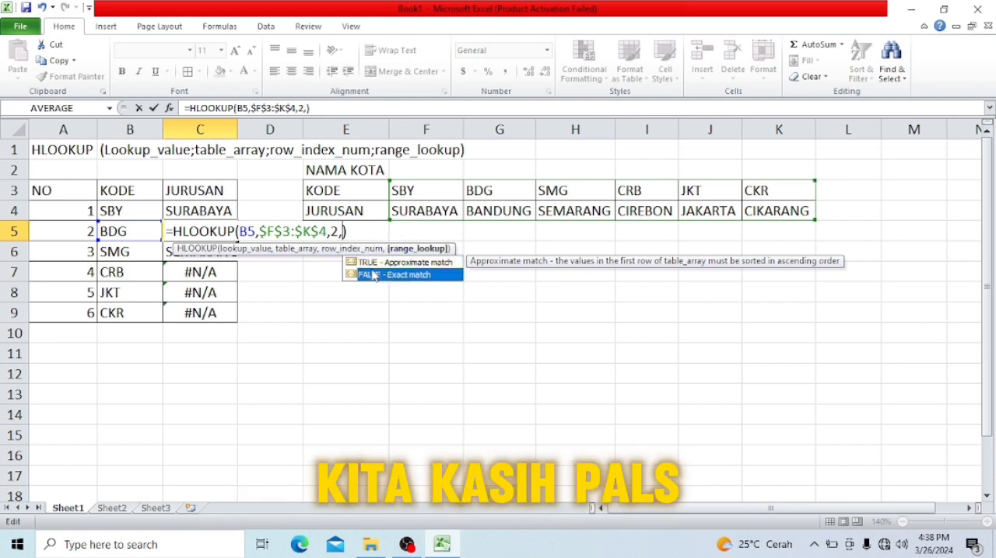
{"action": "double_click", "coordinate": [373, 274]}
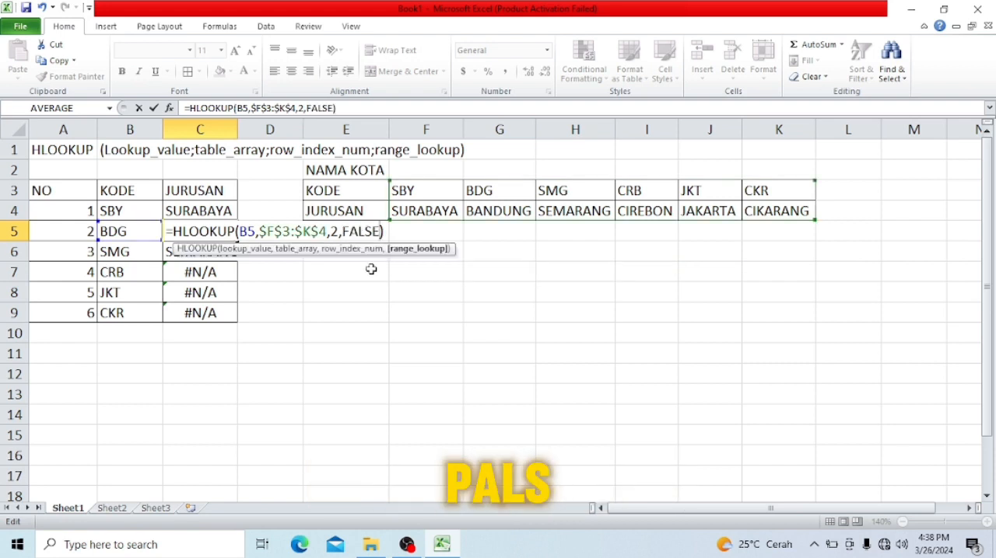
{"action": "key", "text": "Return"}
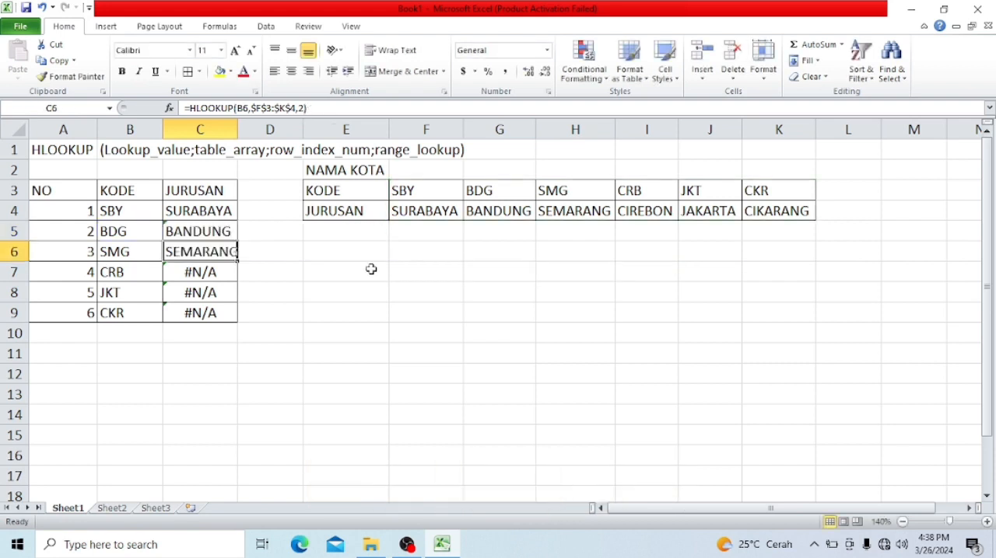
- Copy the exact-match HLOOKUP formula from C5 down through C9
{"action": "left_click", "coordinate": [223, 231]}
{"action": "key", "text": "ctrl+c"}
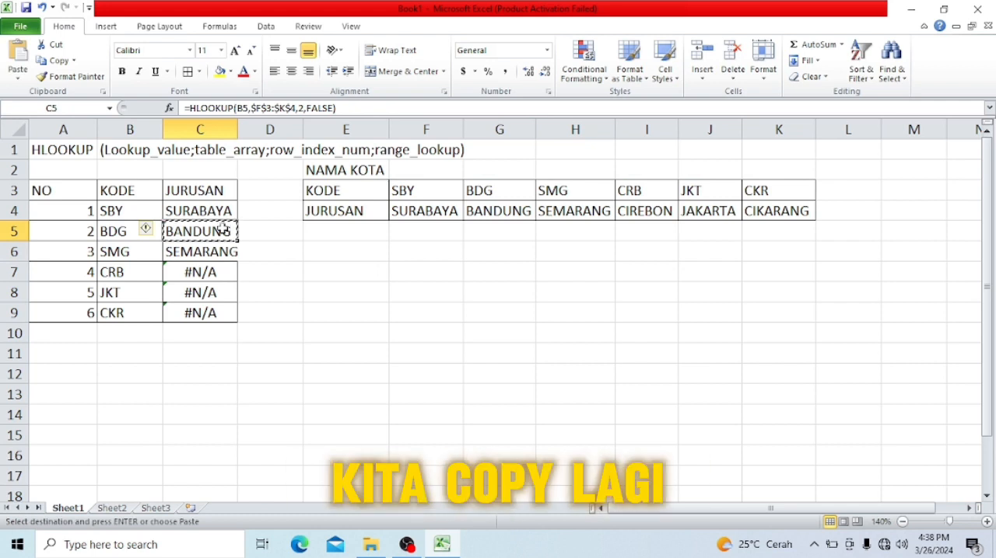
{"action": "key", "text": "shift+Down"}
{"action": "key", "text": "shift+Down"}
{"action": "key", "text": "shift+Down"}
{"action": "key", "text": "shift+Down"}
{"action": "key", "text": "ctrl+v"}
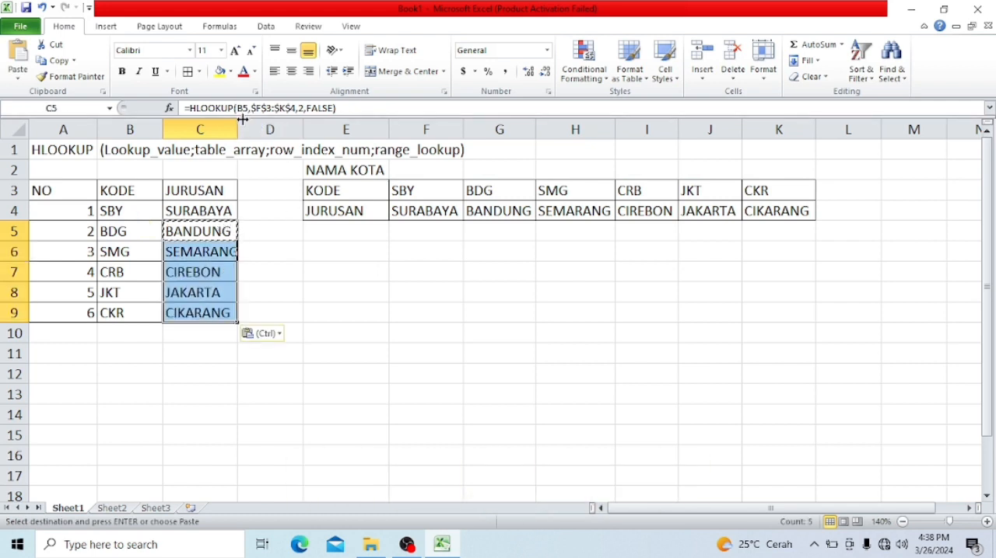
- Widen column C slightly so the longest city name fits
{"action": "left_click_drag", "start_coordinate": [238, 122], "coordinate": [242, 121]}
{"action": "left_click", "coordinate": [236, 435]}
{"action": "left_click", "coordinate": [373, 327]}
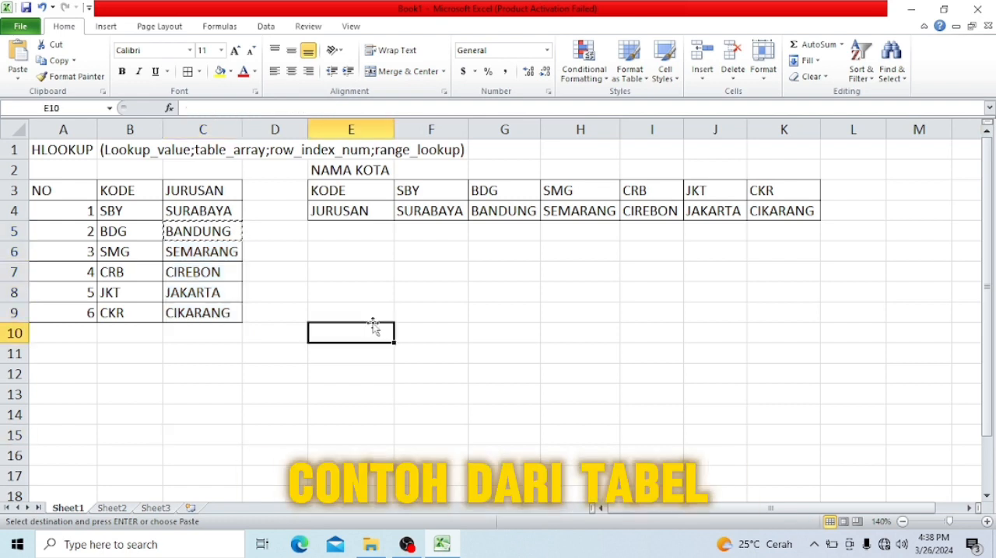
{"action": "left_click", "coordinate": [297, 291]}
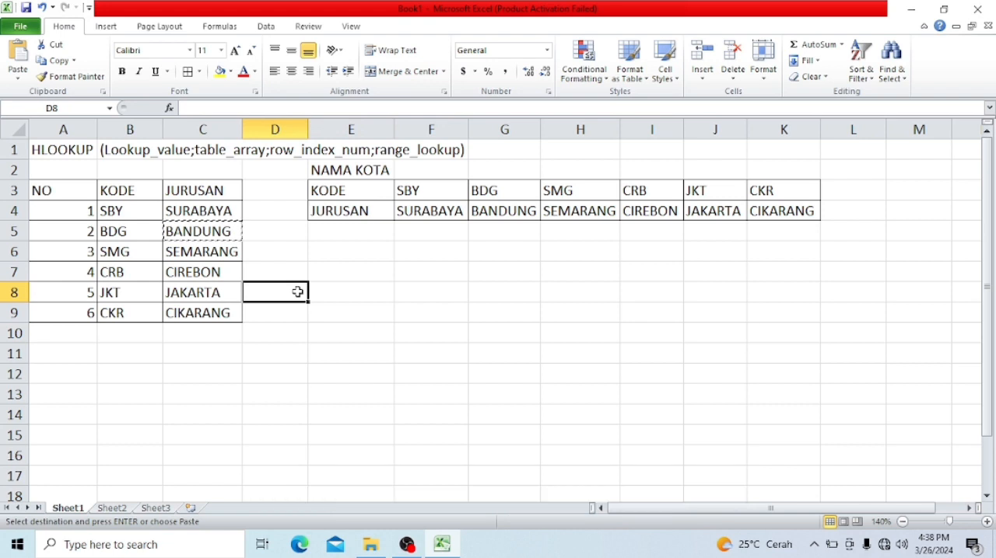
- Copy the HLOOKUP label from A1 to A11, below the first table
{"action": "left_click", "coordinate": [36, 151]}
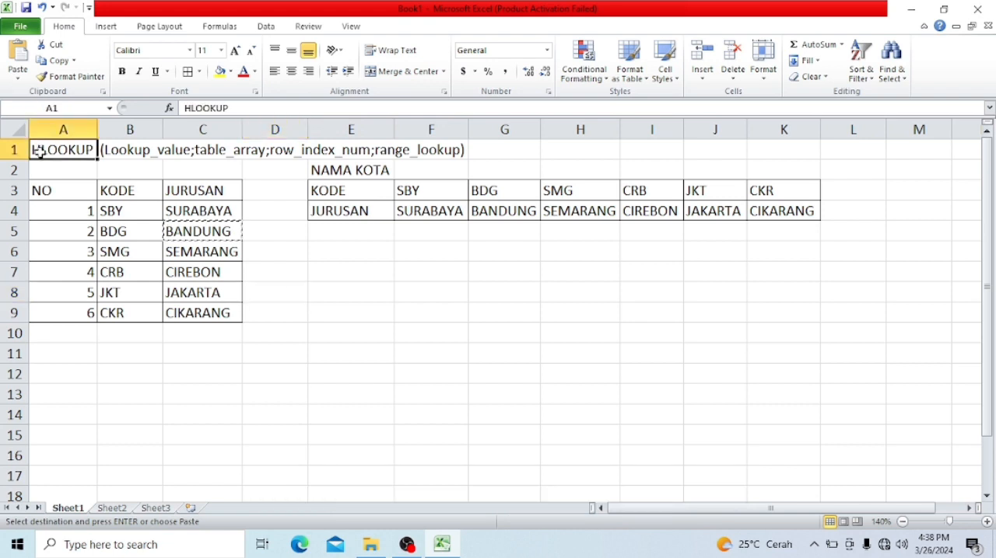
{"action": "key", "text": "ctrl+c"}
{"action": "key", "text": "Down"}
{"action": "key", "text": "Down"}
{"action": "key", "text": "Down"}
{"action": "key", "text": "Down"}
{"action": "key", "text": "Down"}
{"action": "key", "text": "Down"}
{"action": "key", "text": "Down"}
{"action": "key", "text": "Down"}
{"action": "key", "text": "Down"}
{"action": "key", "text": "Down"}
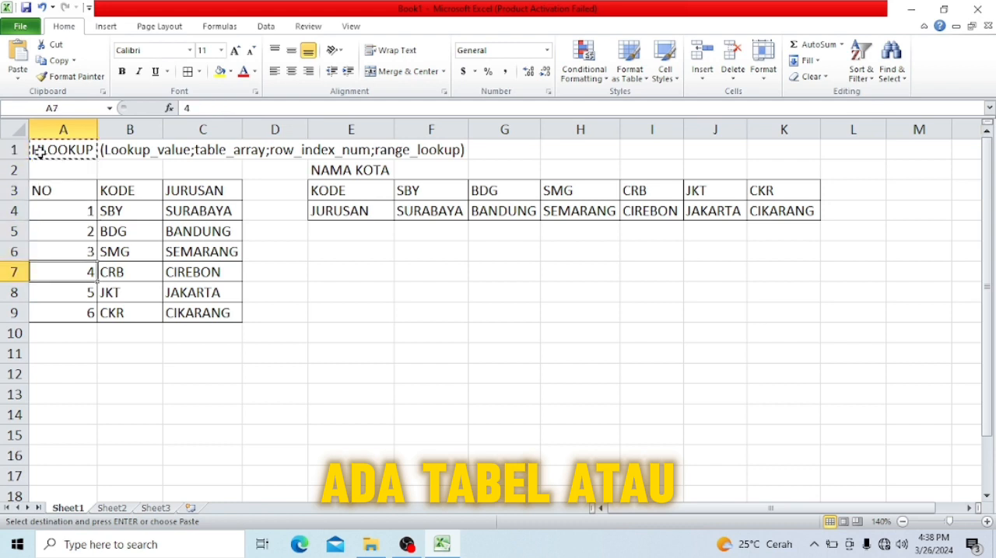
{"action": "key", "text": "ctrl+v"}
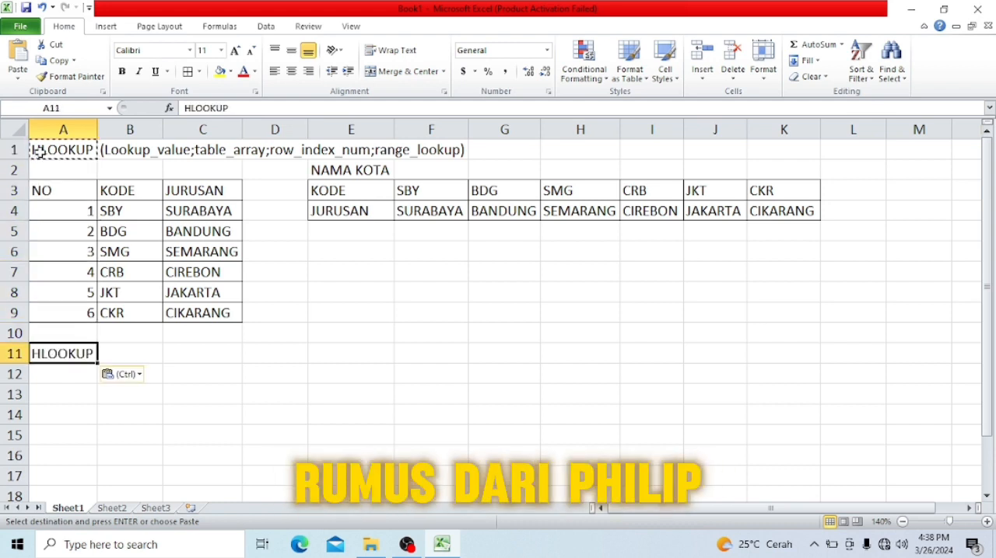
- Change the label in A11 to VLOOKUP
{"action": "left_click", "coordinate": [191, 108]}
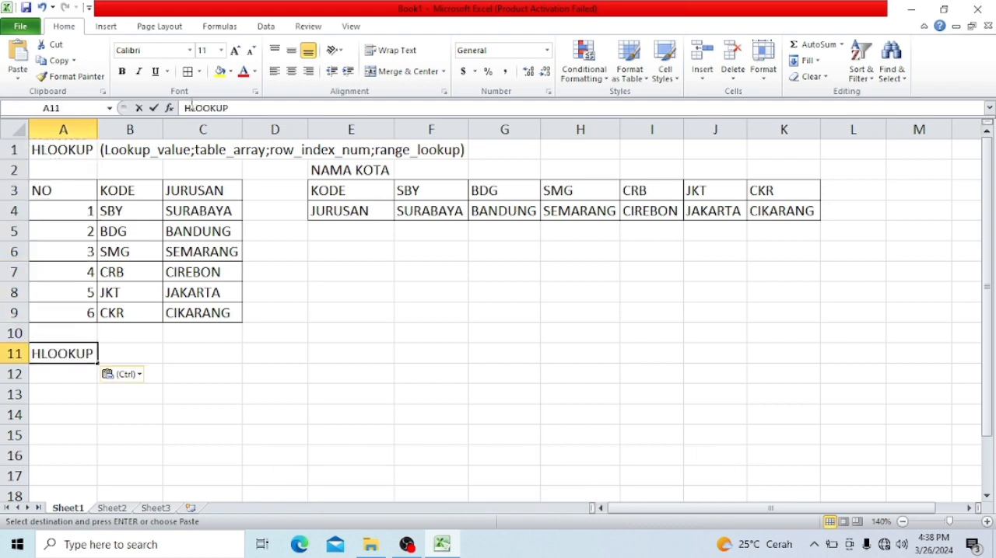
{"action": "key", "text": "BackSpace"}
{"action": "type", "text": "V"}
{"action": "key", "text": "Return"}
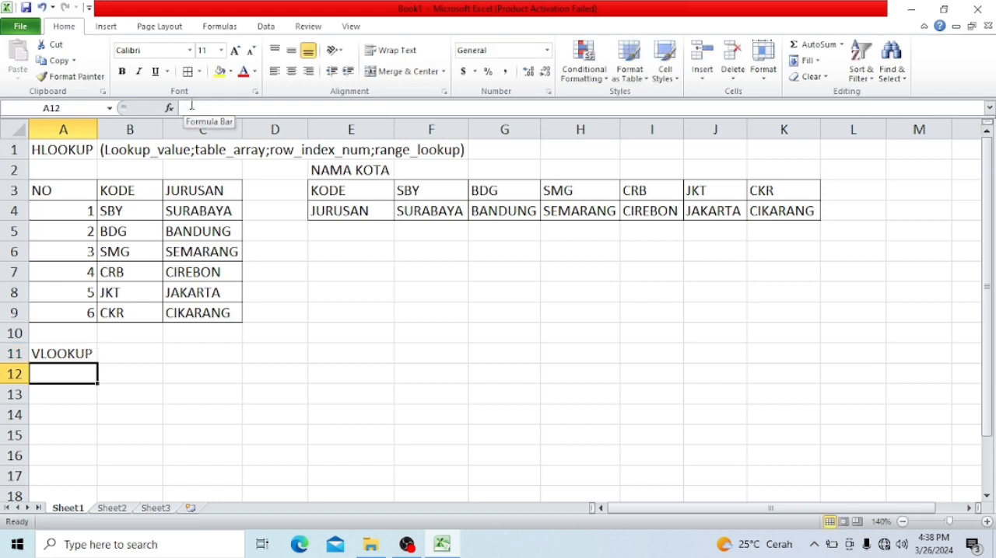
- Copy the argument list from B1 to B11 beside the VLOOKUP label, leaving B12 empty
{"action": "left_click", "coordinate": [124, 146]}
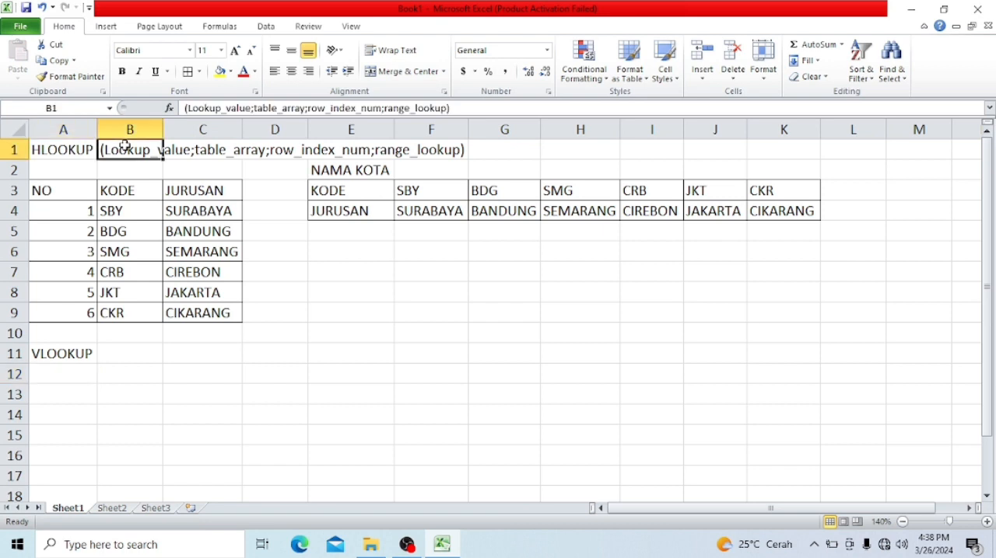
{"action": "key", "text": "ctrl+c"}
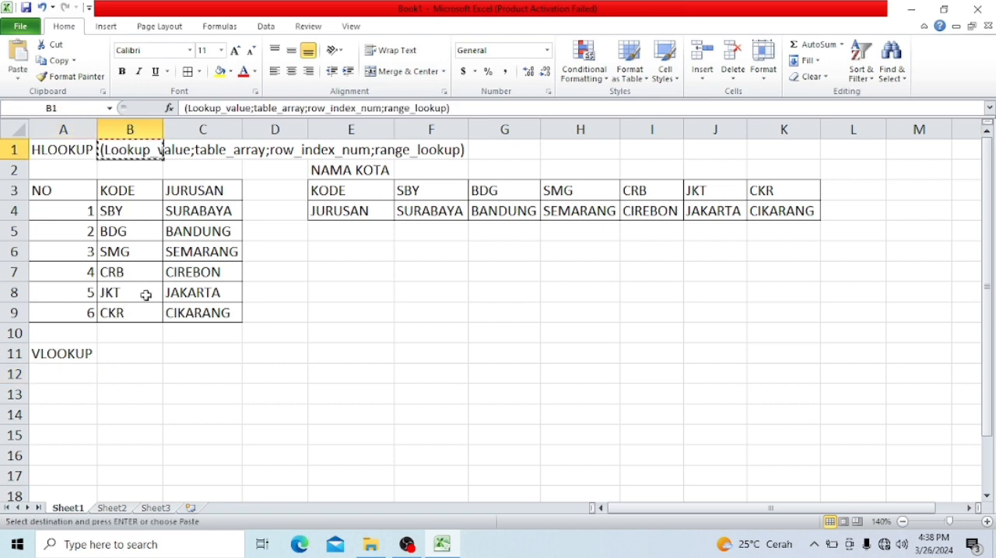
{"action": "left_click", "coordinate": [152, 369]}
{"action": "left_click", "coordinate": [140, 352]}
{"action": "key", "text": "shift+Down"}
{"action": "key", "text": "ctrl+v"}
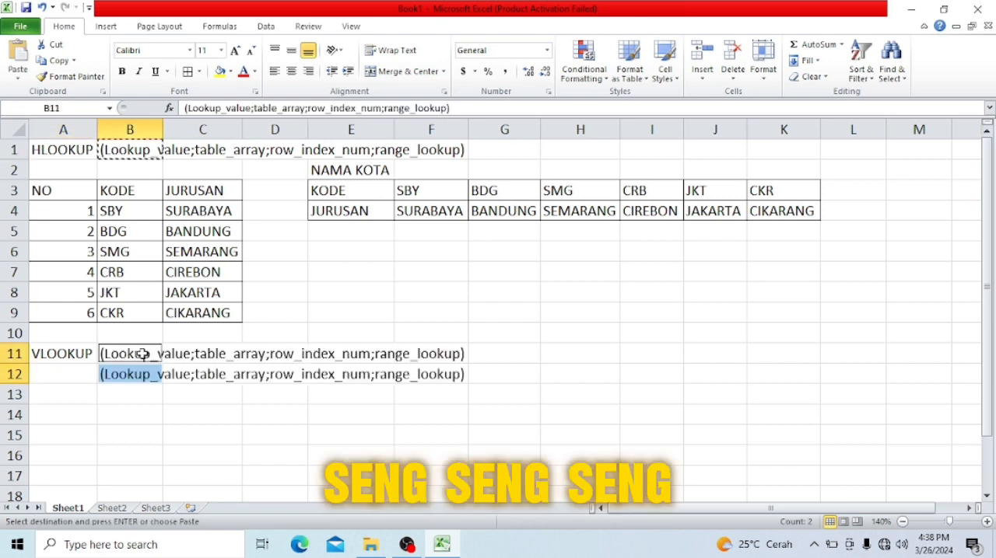
{"action": "left_click", "coordinate": [143, 354]}
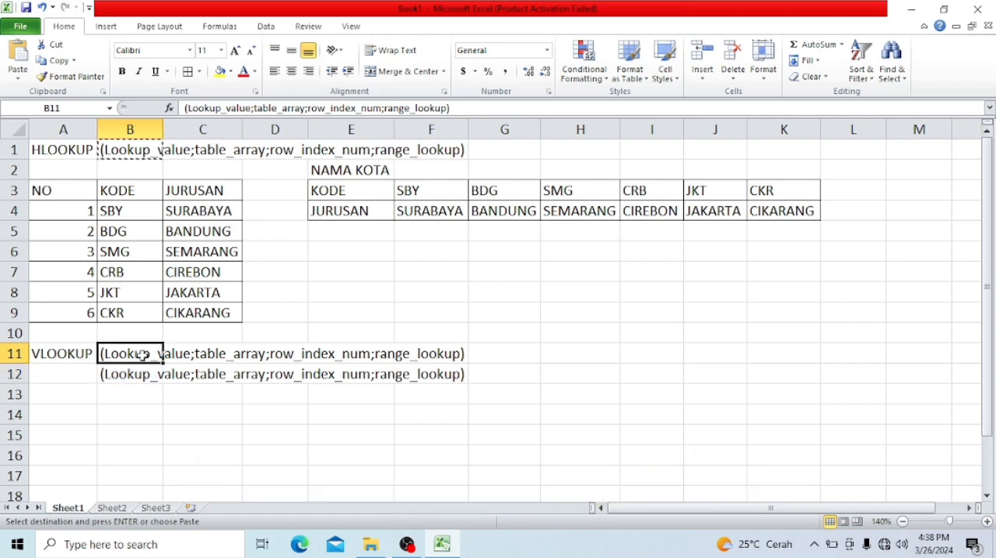
{"action": "left_click", "coordinate": [143, 372]}
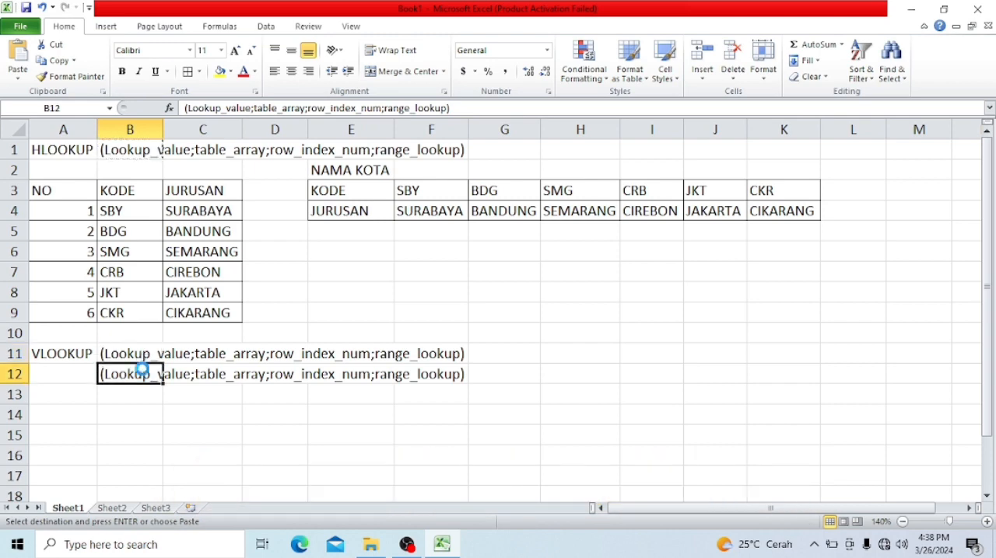
{"action": "key", "text": "Delete"}
- Remove row_index_num and range_lookup from the argument list in B11, keeping the closing parenthesis
{"action": "left_click", "coordinate": [146, 354]}
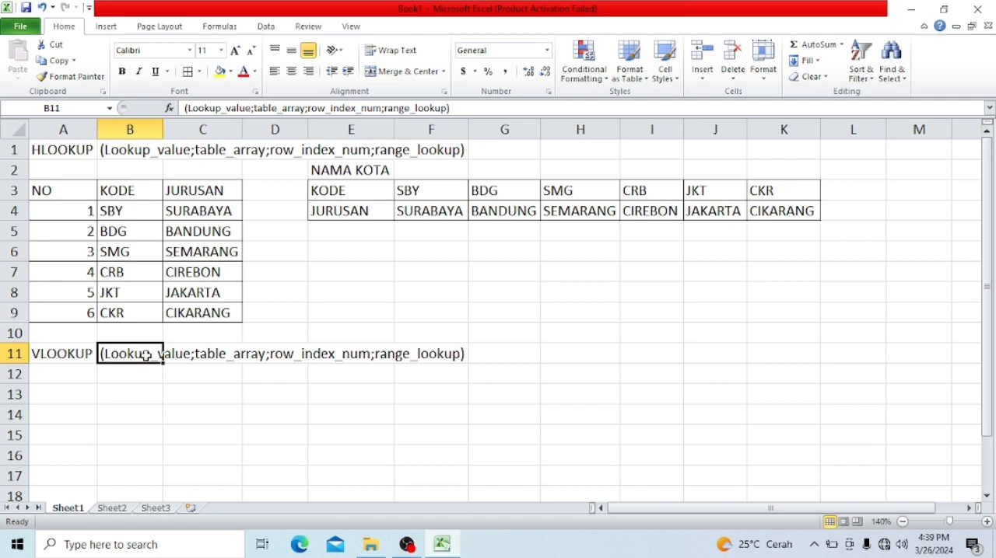
{"action": "left_click", "coordinate": [446, 108]}
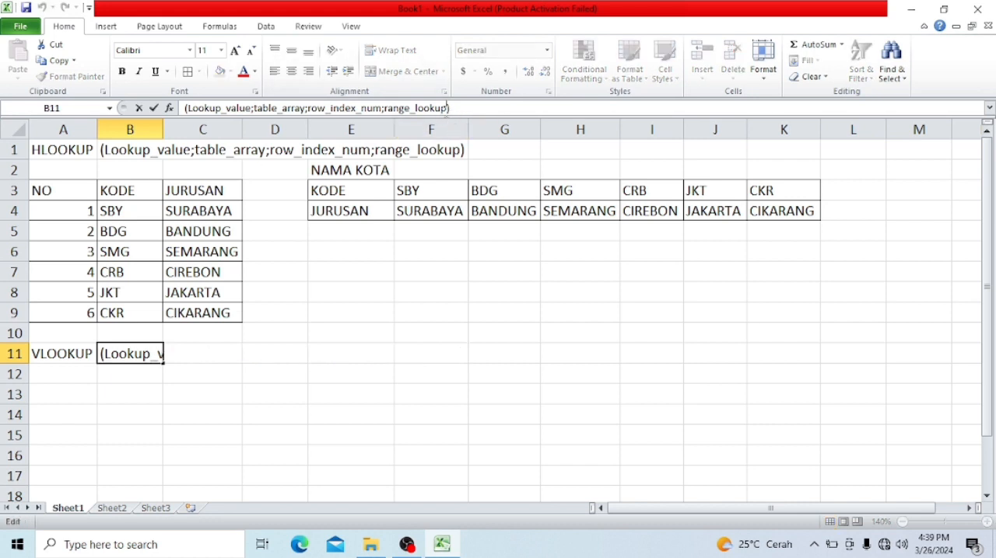
{"action": "key", "text": "BackSpace"}
{"action": "key", "text": "BackSpace"}
{"action": "key", "text": "BackSpace"}
{"action": "key", "text": "BackSpace"}
{"action": "key", "text": "BackSpace"}
{"action": "key", "text": "BackSpace"}
{"action": "key", "text": "BackSpace"}
{"action": "key", "text": "BackSpace"}
{"action": "key", "text": "BackSpace"}
{"action": "key", "text": "BackSpace"}
{"action": "key", "text": "BackSpace"}
{"action": "key", "text": "BackSpace"}
{"action": "key", "text": "BackSpace"}
{"action": "key", "text": "BackSpace"}
{"action": "key", "text": "BackSpace"}
{"action": "key", "text": "BackSpace"}
{"action": "key", "text": "BackSpace"}
{"action": "key", "text": "BackSpace"}
{"action": "key", "text": "BackSpace"}
{"action": "key", "text": "BackSpace"}
{"action": "key", "text": "BackSpace"}
{"action": "key", "text": "BackSpace"}
{"action": "key", "text": "BackSpace"}
{"action": "key", "text": "BackSpace"}
{"action": "key", "text": "BackSpace"}
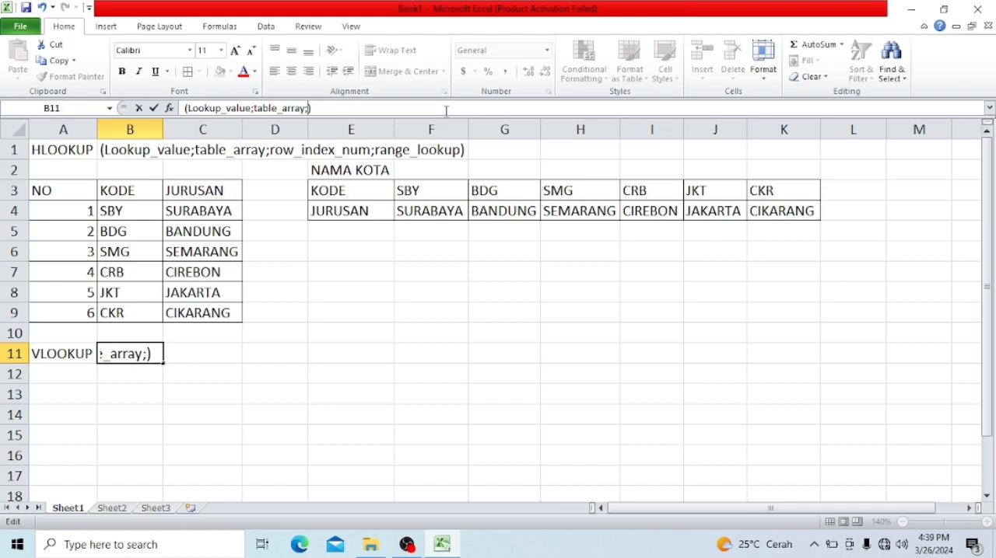
- Complete the argument list in B11 as (Lookup_value;table_array;COL_index,num)
{"action": "type", "text": "COL"}
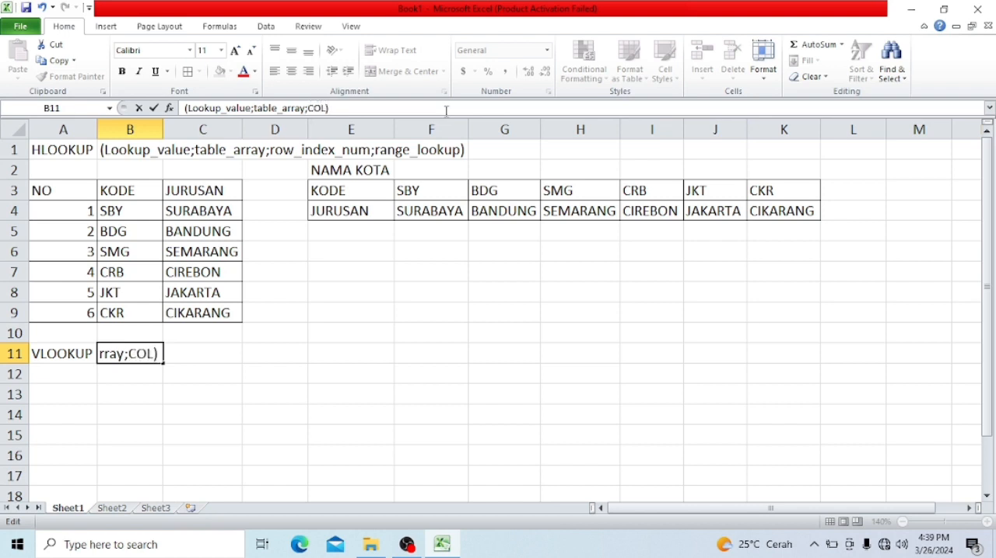
{"action": "type", "text": "_INDEX"}
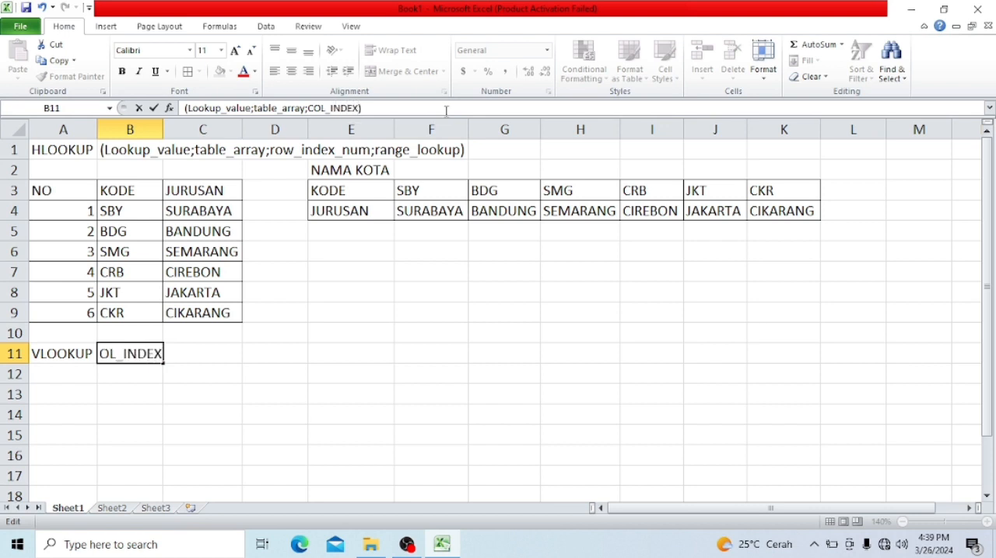
{"action": "key", "text": "BackSpace"}
{"action": "key", "text": "BackSpace"}
{"action": "key", "text": "BackSpace"}
{"action": "key", "text": "BackSpace"}
{"action": "key", "text": "BackSpace"}
{"action": "type", "text": "in"}
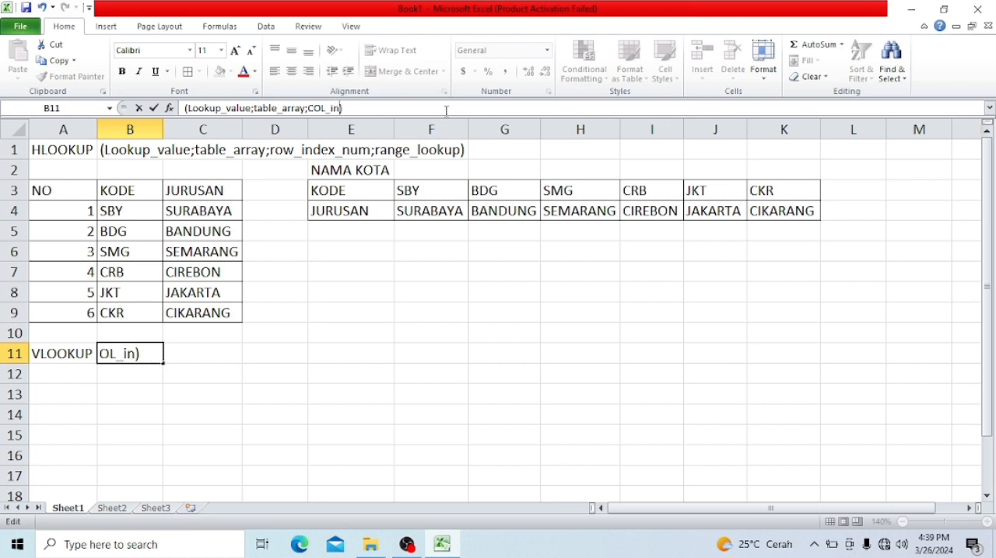
{"action": "type", "text": "dex,num"}
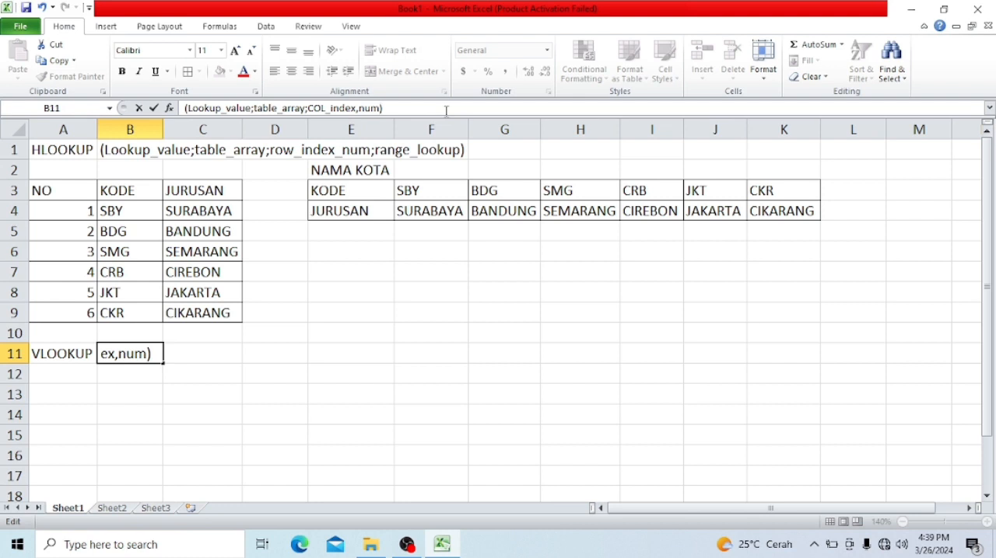
{"action": "key", "text": "Return"}
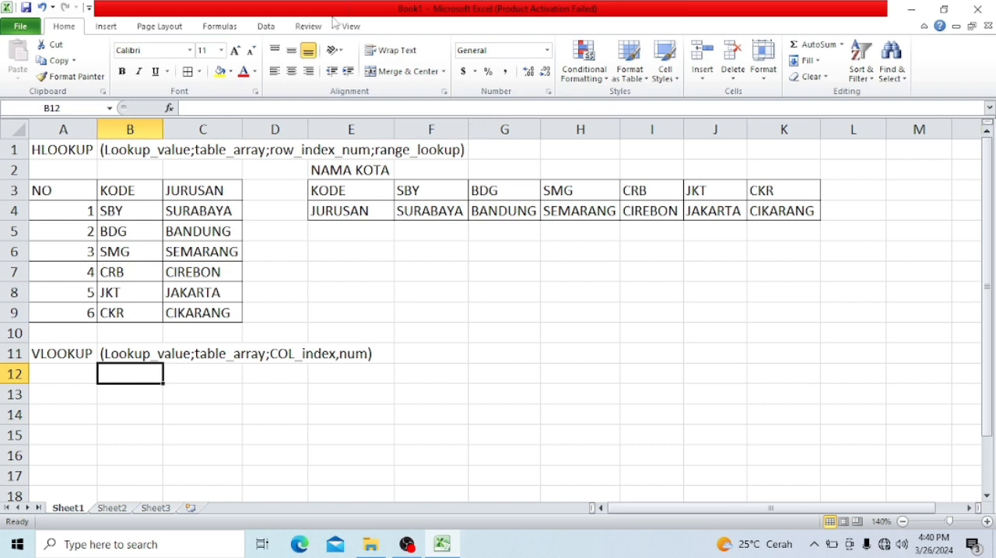
- Copy the NO, KODE, JURUSAN table from A3:C9 to A12 and clear the copied formulas in C13:C18
{"action": "left_click", "coordinate": [84, 197]}
{"action": "left_click", "coordinate": [229, 217]}
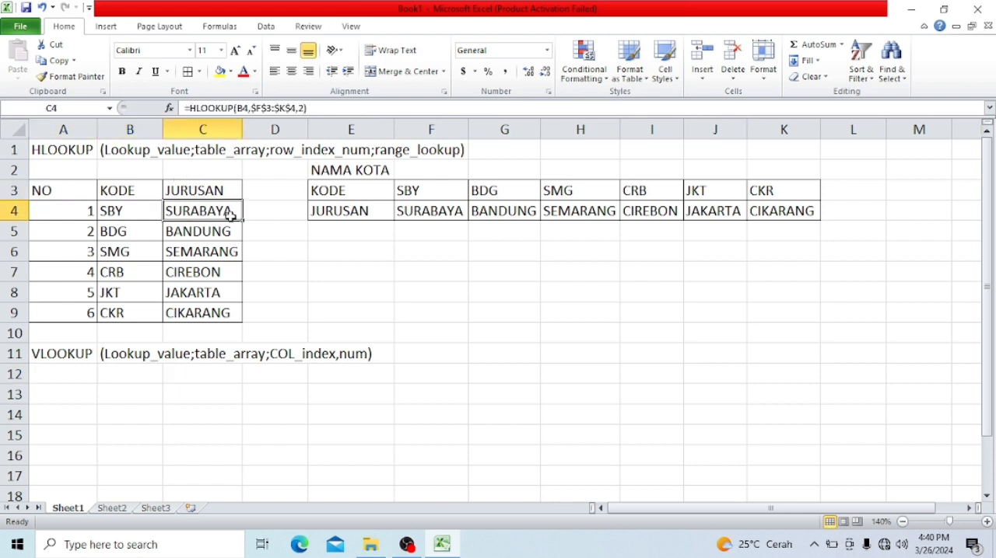
{"action": "key", "text": "shift+Down"}
{"action": "key", "text": "shift+Down"}
{"action": "key", "text": "shift+Down"}
{"action": "key", "text": "shift+Down"}
{"action": "key", "text": "shift+Down"}
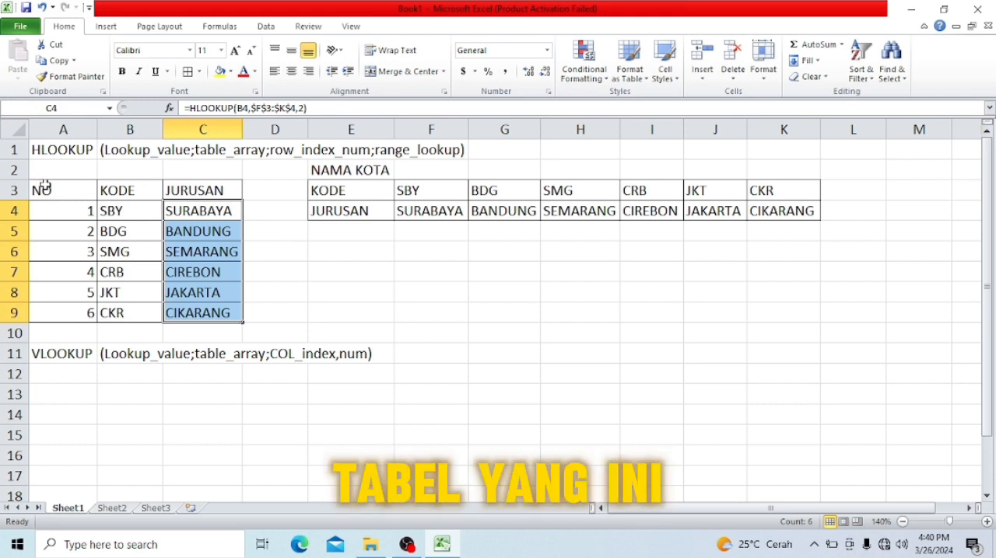
{"action": "left_click_drag", "start_coordinate": [42, 190], "coordinate": [191, 313]}
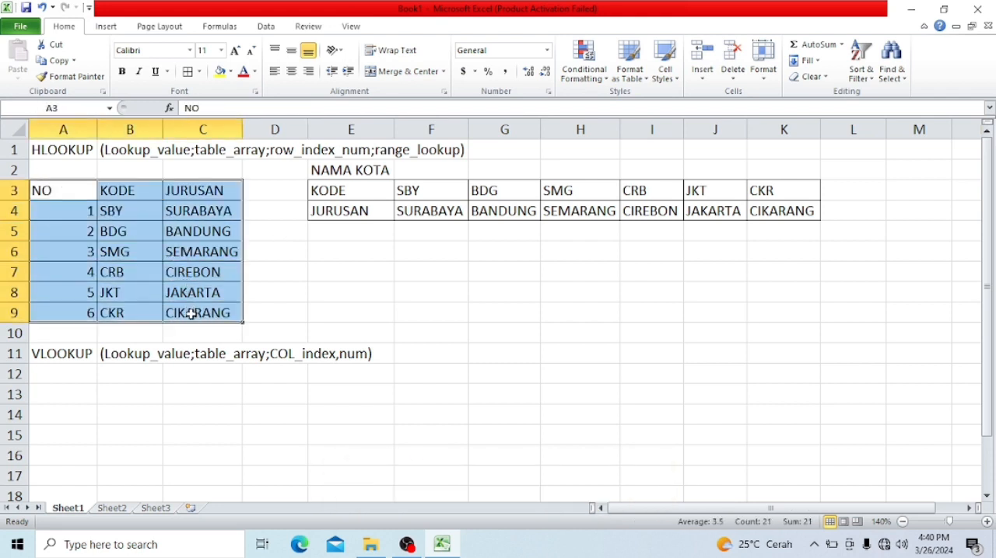
{"action": "key", "text": "ctrl+c"}
{"action": "left_click", "coordinate": [78, 380]}
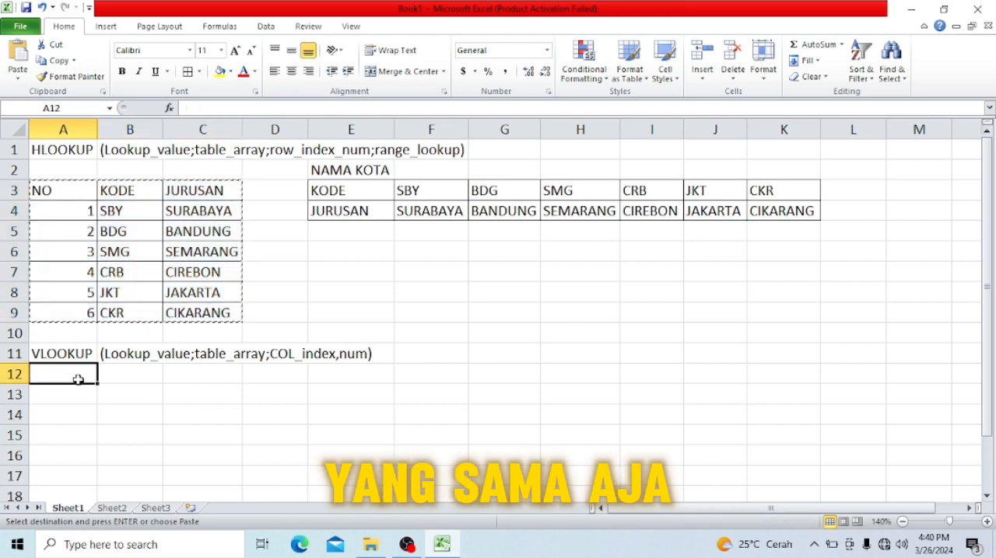
{"action": "key", "text": "ctrl+v"}
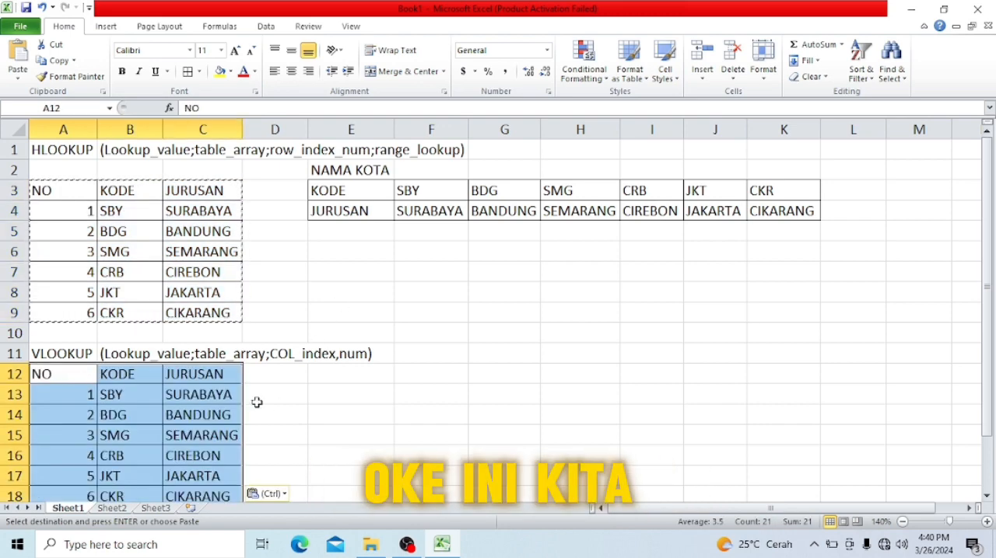
{"action": "left_click_drag", "start_coordinate": [222, 396], "coordinate": [225, 453]}
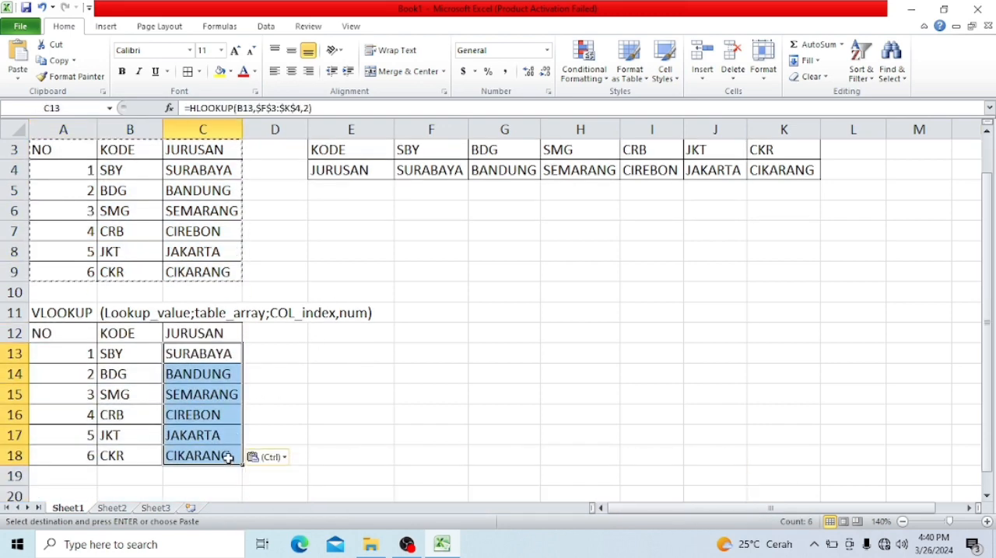
{"action": "key", "text": "Delete"}
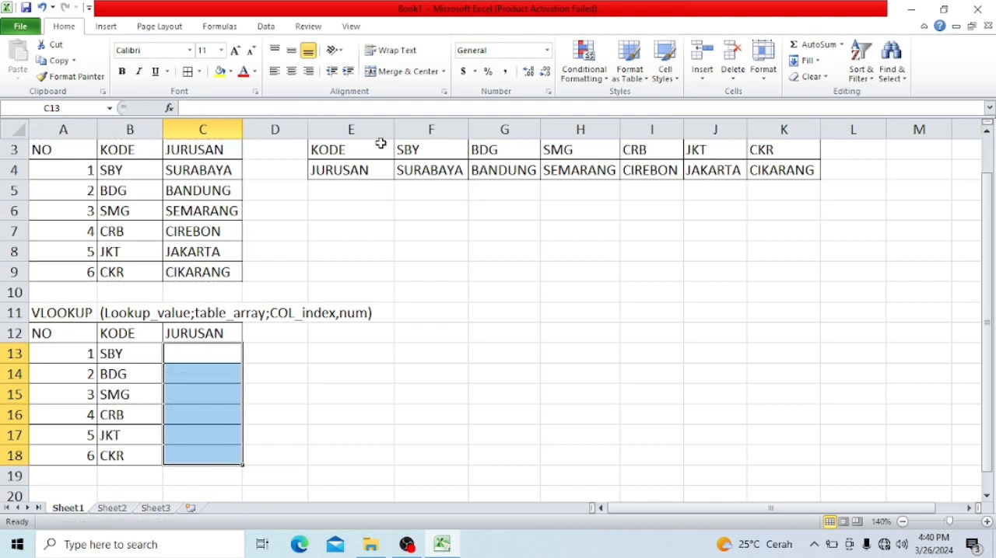
- Copy the KODE header from E3 to E12 to start a vertical reference table
{"action": "left_click", "coordinate": [381, 144]}
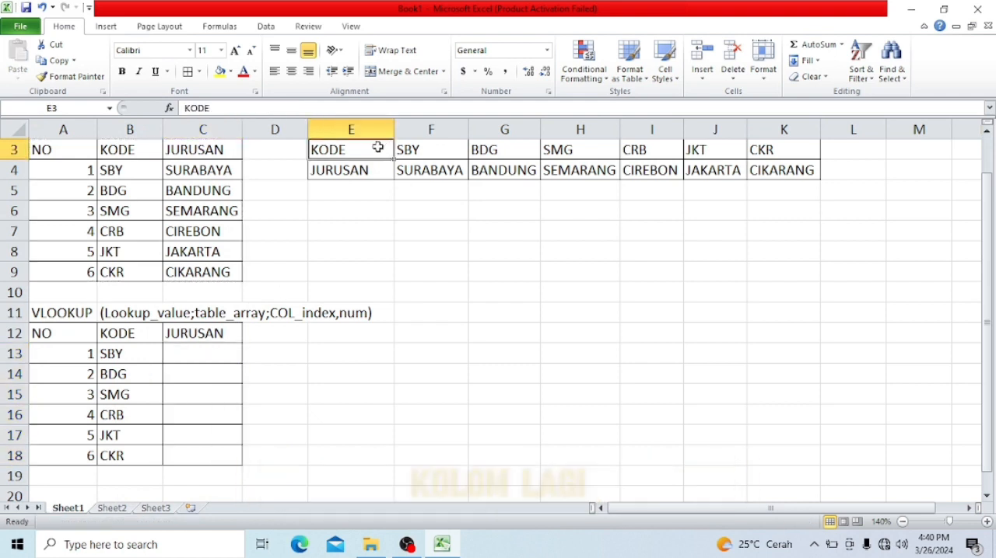
{"action": "key", "text": "ctrl+c"}
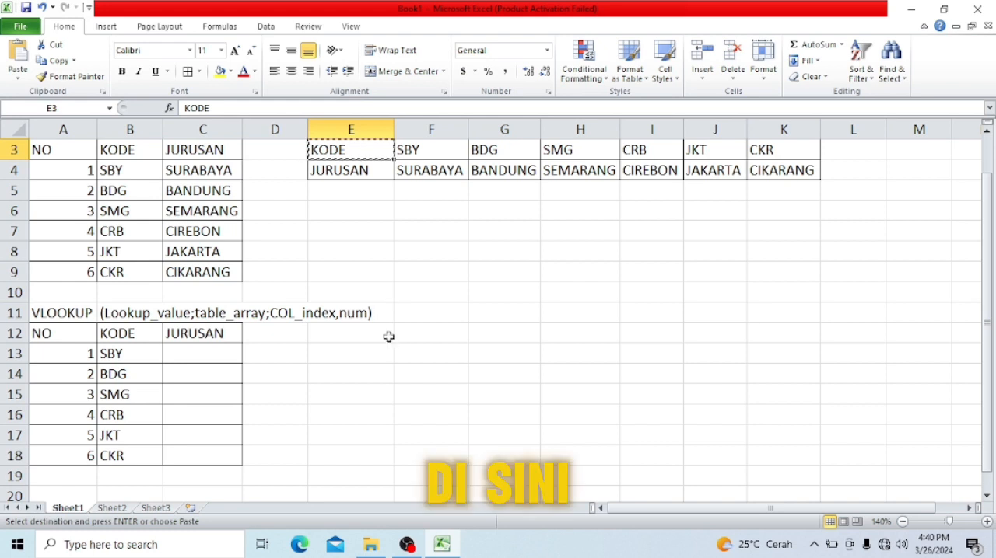
{"action": "left_click", "coordinate": [384, 333]}
{"action": "key", "text": "ctrl+v"}
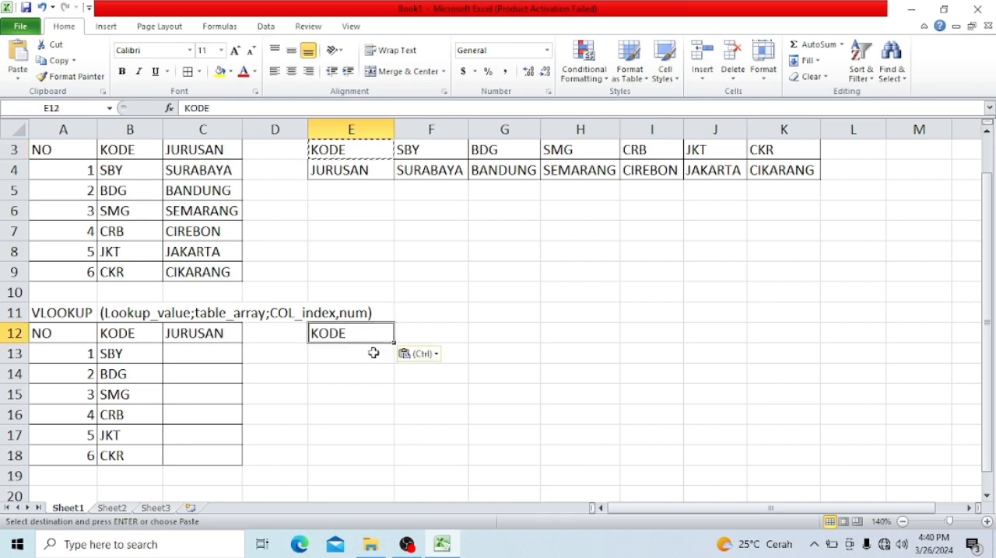
- Copy the JURUSAN header from E4 to F12, beside the KODE header of the vertical reference table
{"action": "left_click", "coordinate": [373, 354]}
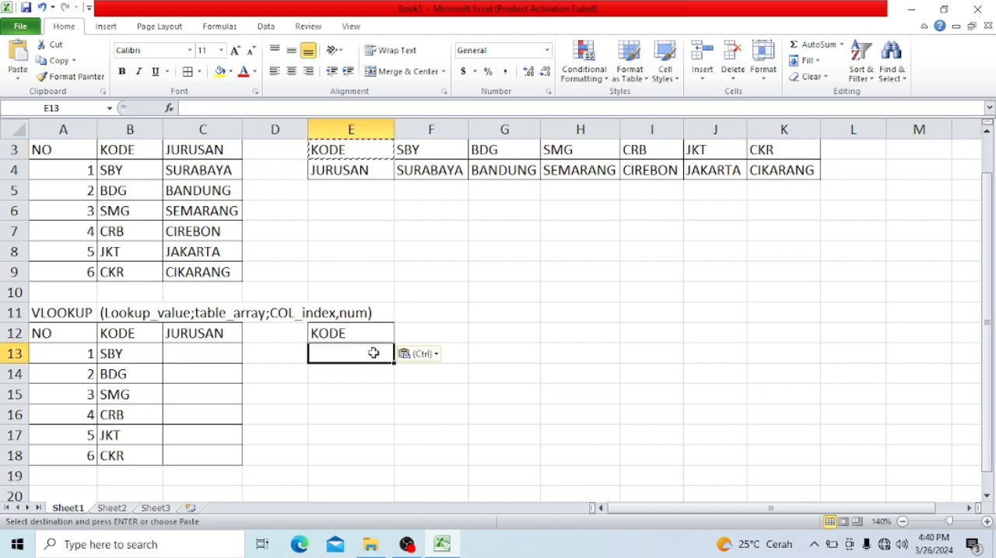
{"action": "left_click", "coordinate": [381, 171]}
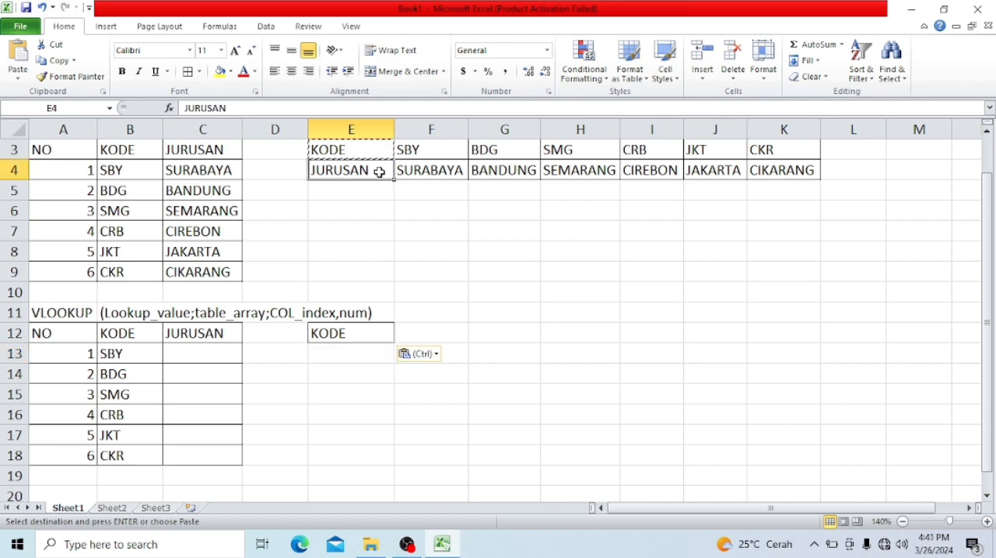
{"action": "key", "text": "ctrl+c"}
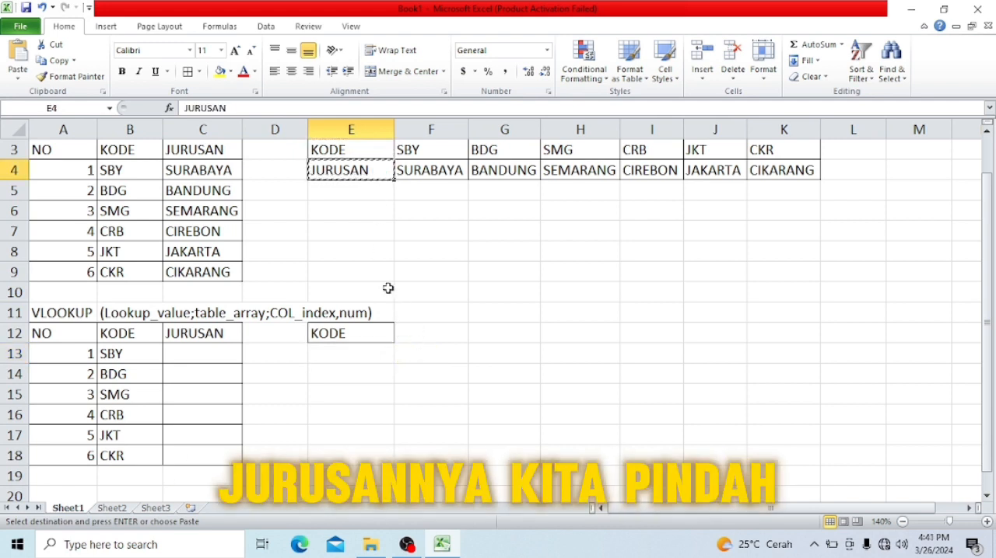
{"action": "left_click", "coordinate": [426, 336]}
{"action": "key", "text": "ctrl+v"}
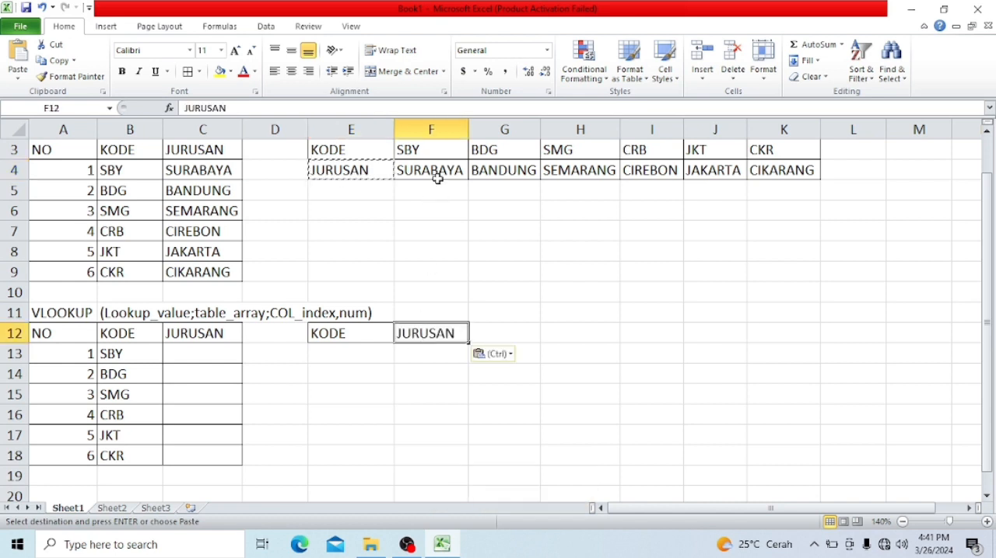
- Copy the codes SBY, BDG and SMG one by one from F3:H3 into E13, E14 and E15 under the KODE header
{"action": "left_click", "coordinate": [427, 150]}
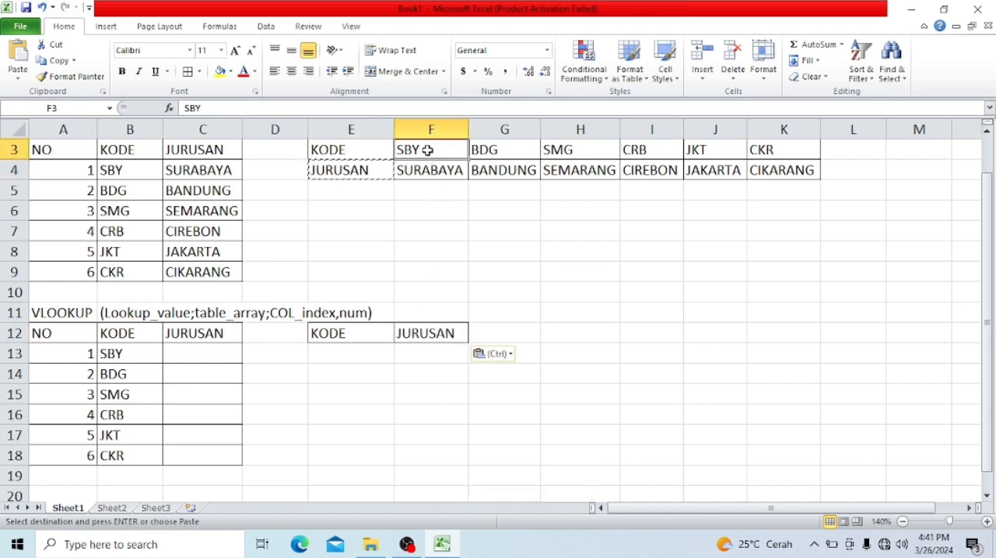
{"action": "key", "text": "ctrl+c"}
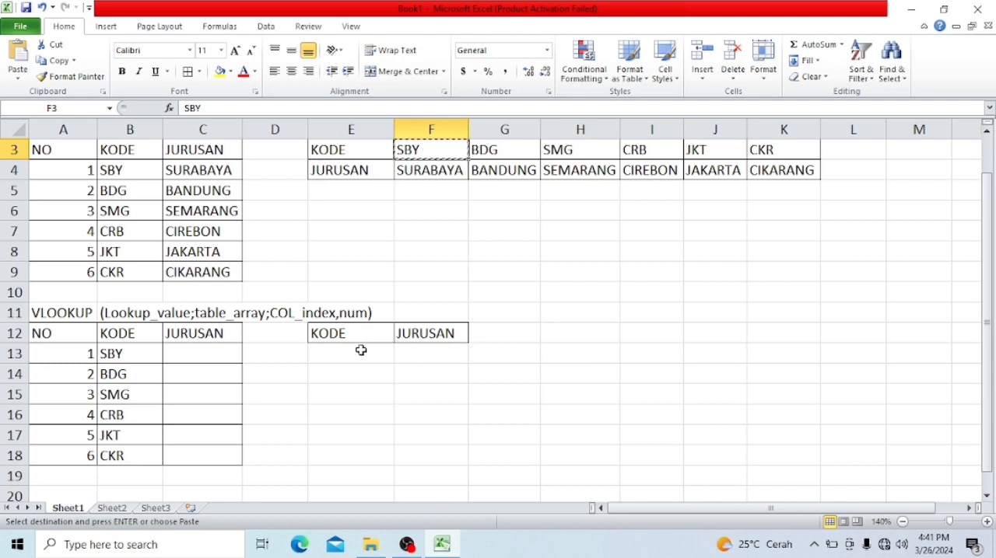
{"action": "left_click", "coordinate": [352, 358]}
{"action": "key", "text": "ctrl+v"}
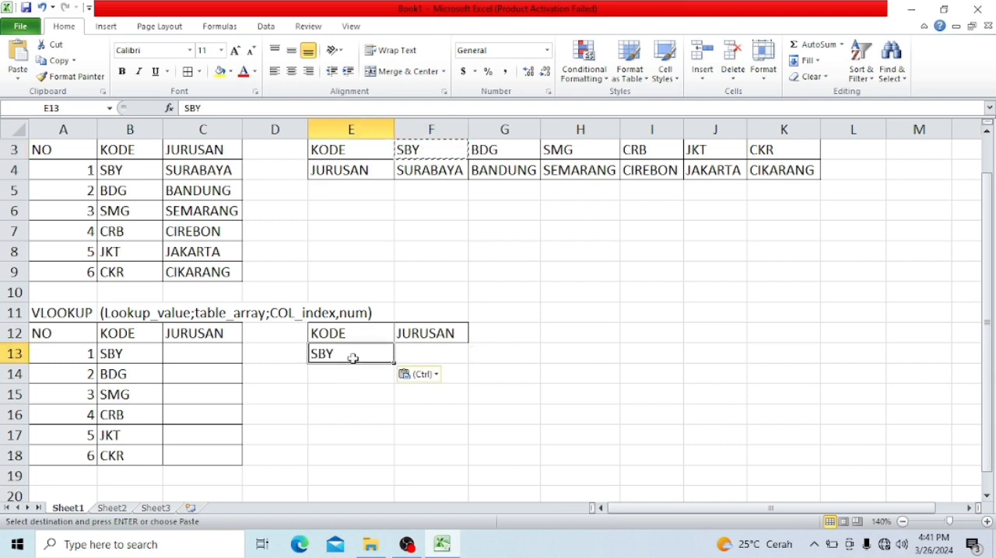
{"action": "left_click", "coordinate": [501, 158]}
{"action": "key", "text": "ctrl+c"}
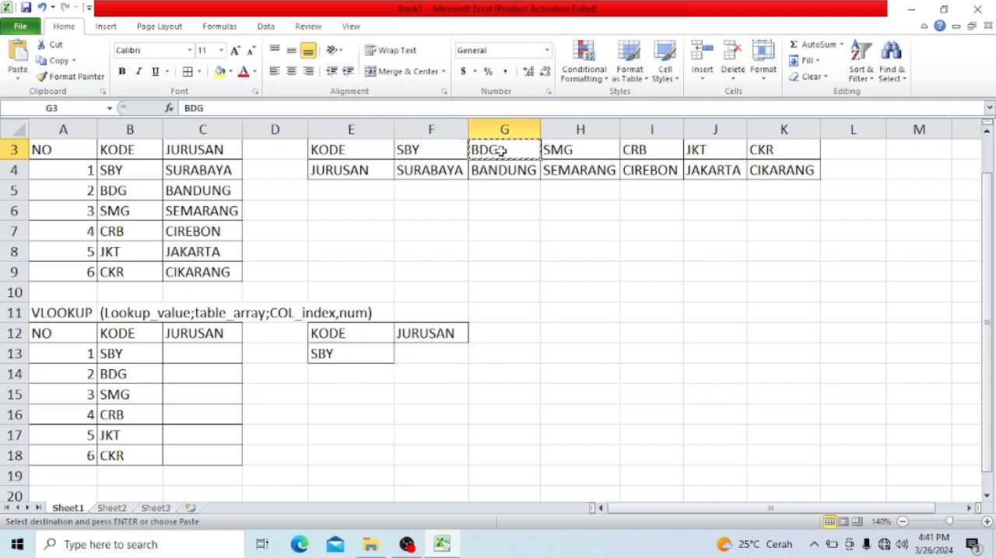
{"action": "left_click", "coordinate": [356, 379]}
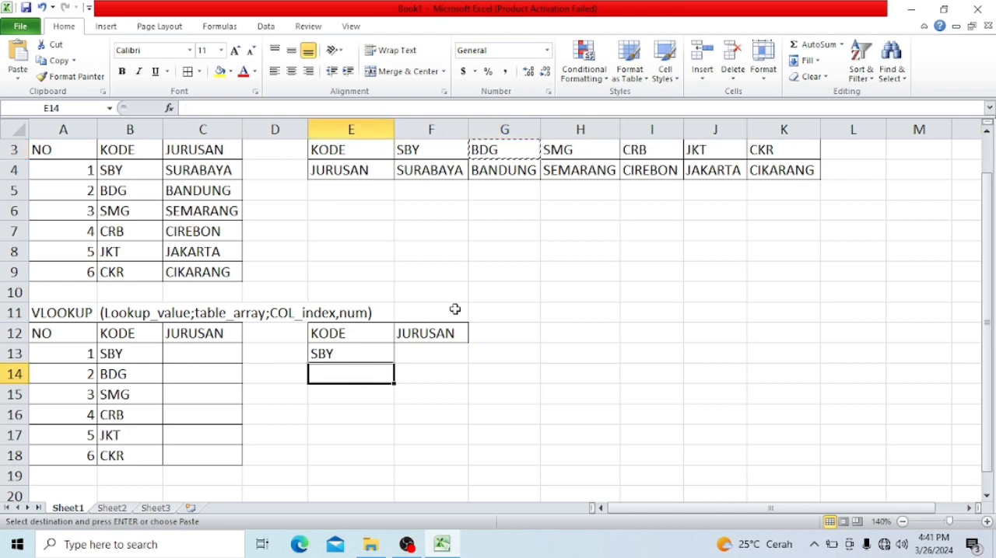
{"action": "key", "text": "ctrl+v"}
{"action": "left_click", "coordinate": [582, 151]}
{"action": "key", "text": "ctrl+c"}
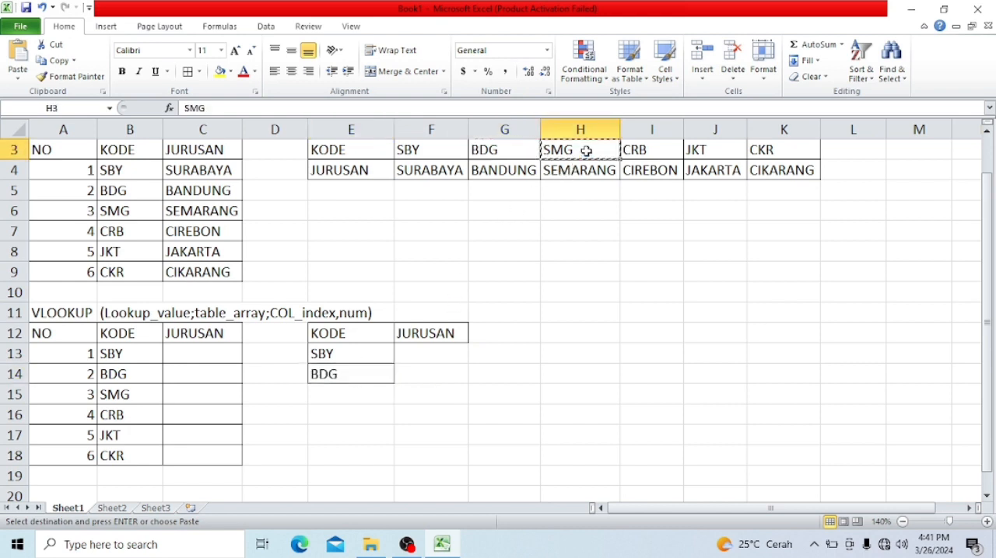
{"action": "left_click", "coordinate": [357, 395]}
{"action": "key", "text": "ctrl+v"}
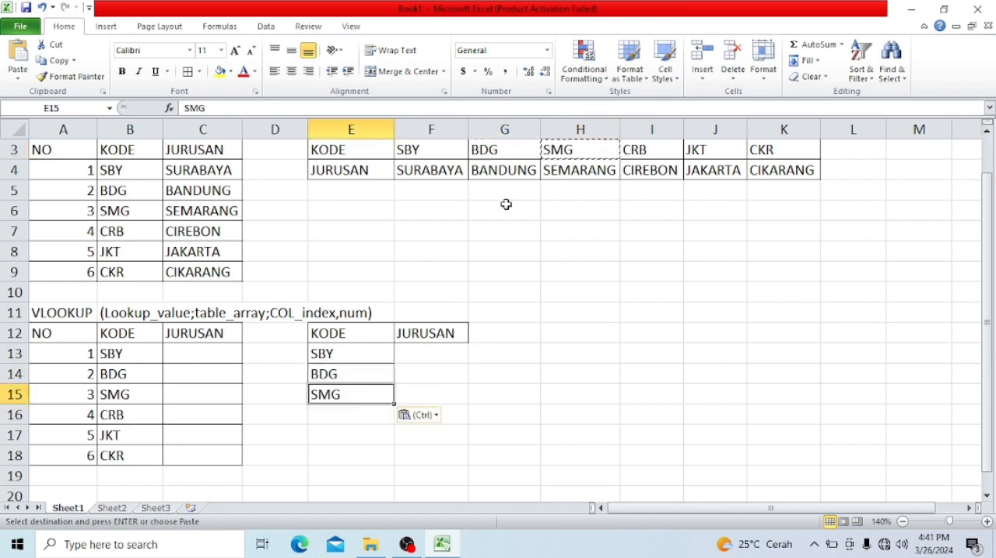
- Copy the codes CRB, JKT and CKR one by one from I3:K3 into E16, E17 and E18
{"action": "left_click", "coordinate": [625, 146]}
{"action": "key", "text": "ctrl+c"}
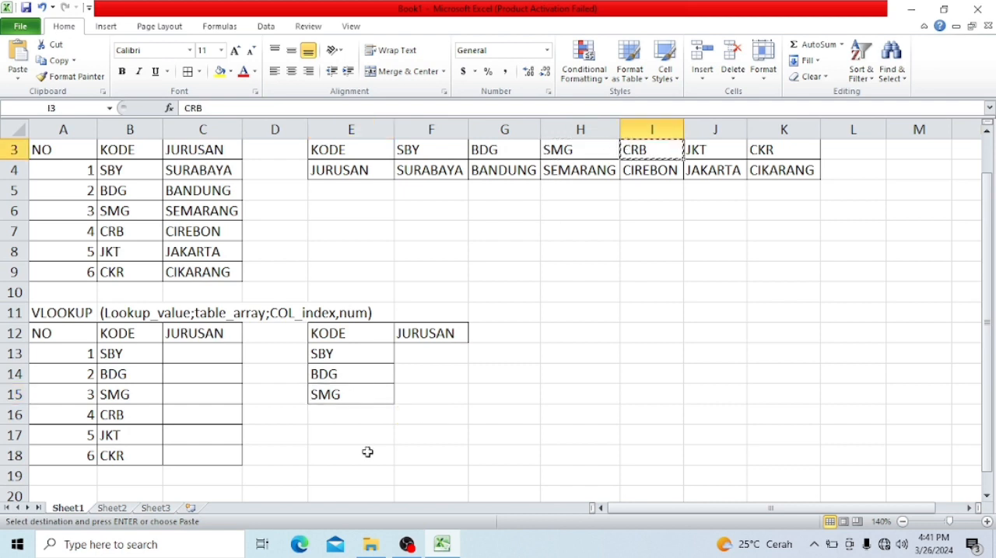
{"action": "left_click", "coordinate": [357, 417]}
{"action": "key", "text": "ctrl+v"}
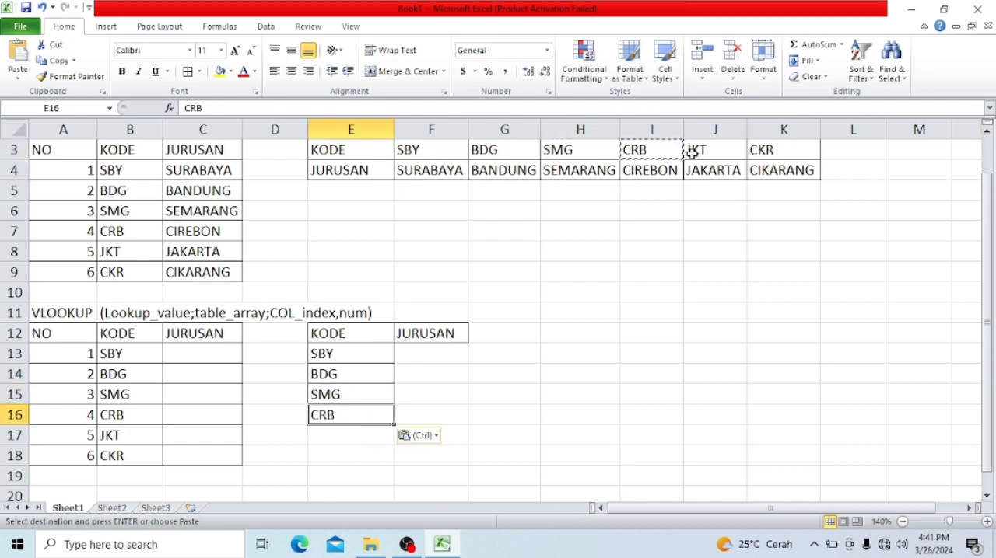
{"action": "left_click", "coordinate": [690, 153]}
{"action": "key", "text": "ctrl+c"}
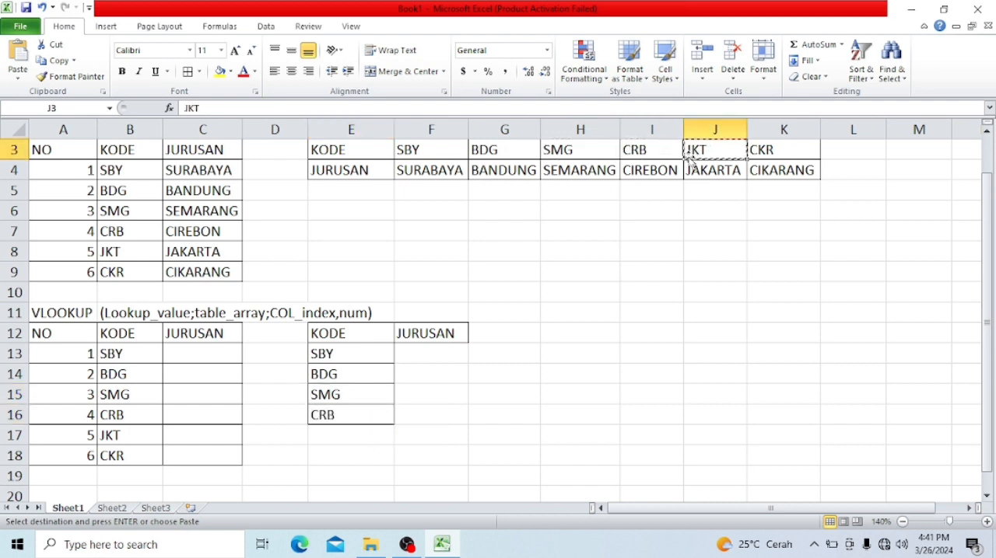
{"action": "left_click", "coordinate": [370, 434]}
{"action": "key", "text": "ctrl+v"}
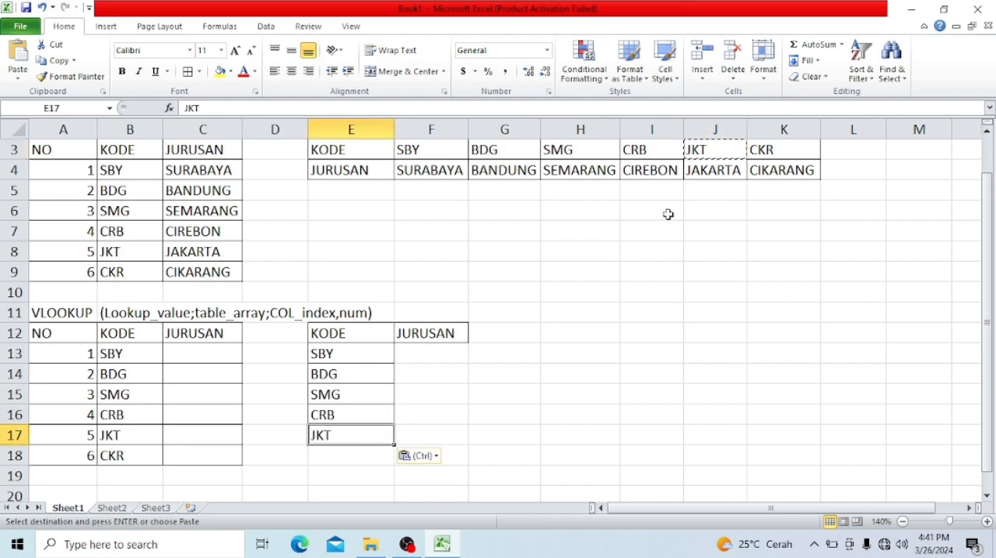
{"action": "left_click", "coordinate": [765, 145]}
{"action": "key", "text": "ctrl+c"}
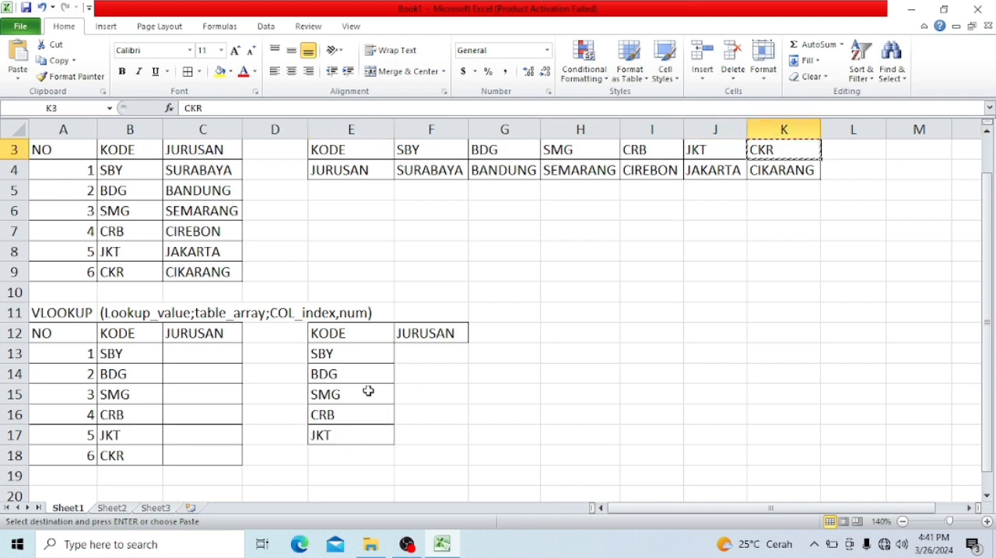
{"action": "left_click", "coordinate": [358, 461]}
{"action": "key", "text": "ctrl+v"}
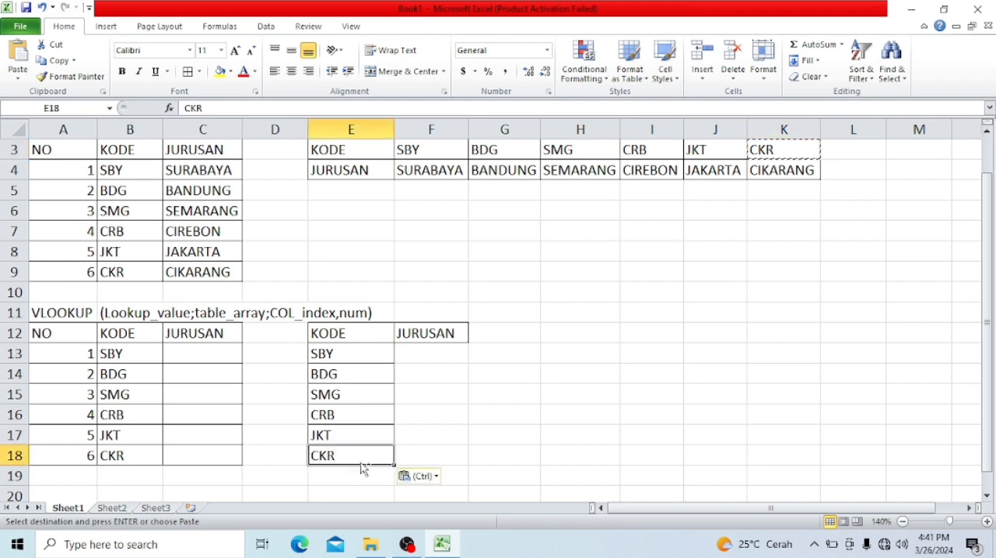
{"action": "left_click", "coordinate": [429, 165]}
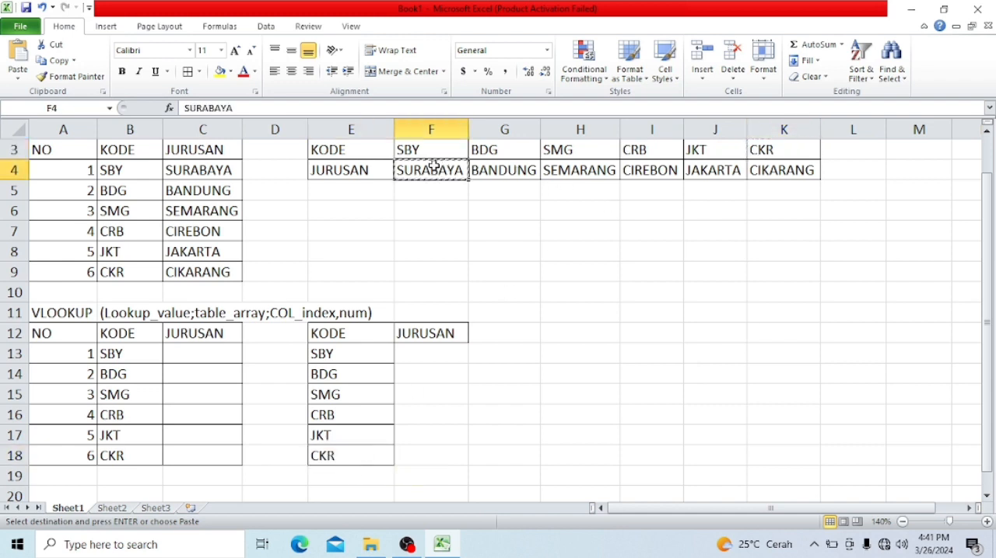
{"action": "key", "text": "ctrl+c"}
{"action": "left_click", "coordinate": [415, 354]}
{"action": "type", "text": "v"}
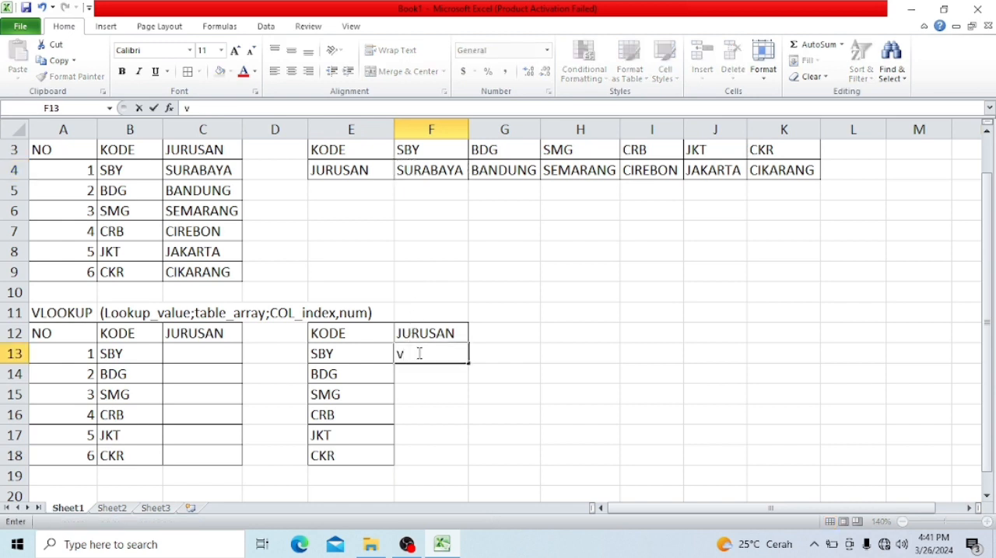
{"action": "key", "text": "Return"}
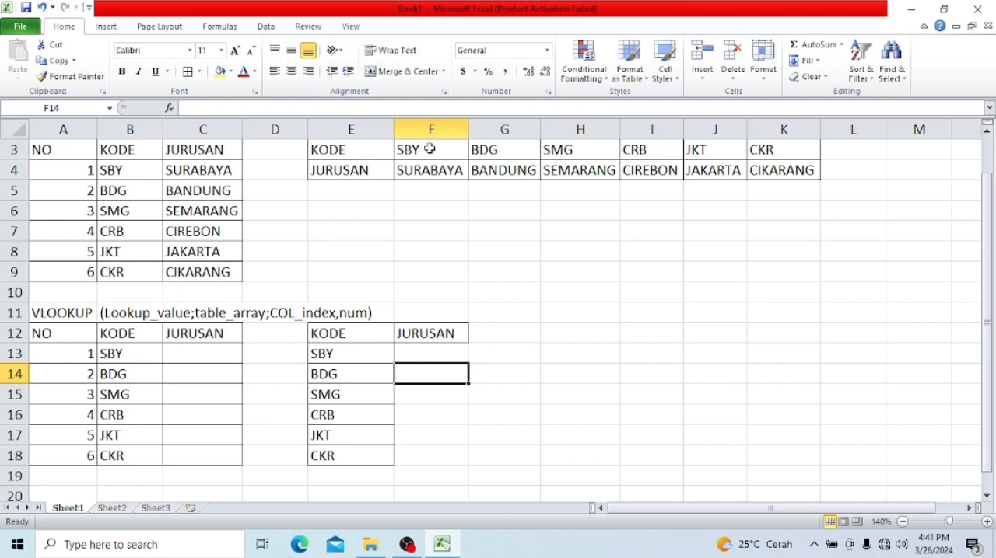
- Copy SURABAYA, BANDUNG and SEMARANG one by one from F4:H4 into F13, F14 and F15 under the JURUSAN header
{"action": "left_click", "coordinate": [428, 172]}
{"action": "key", "text": "ctrl+c"}
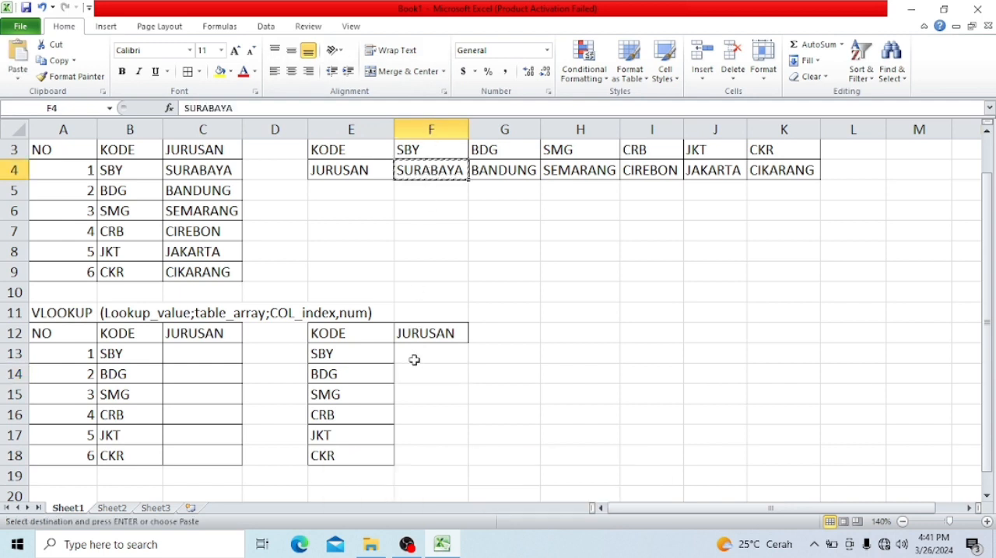
{"action": "left_click", "coordinate": [415, 358]}
{"action": "key", "text": "ctrl+v"}
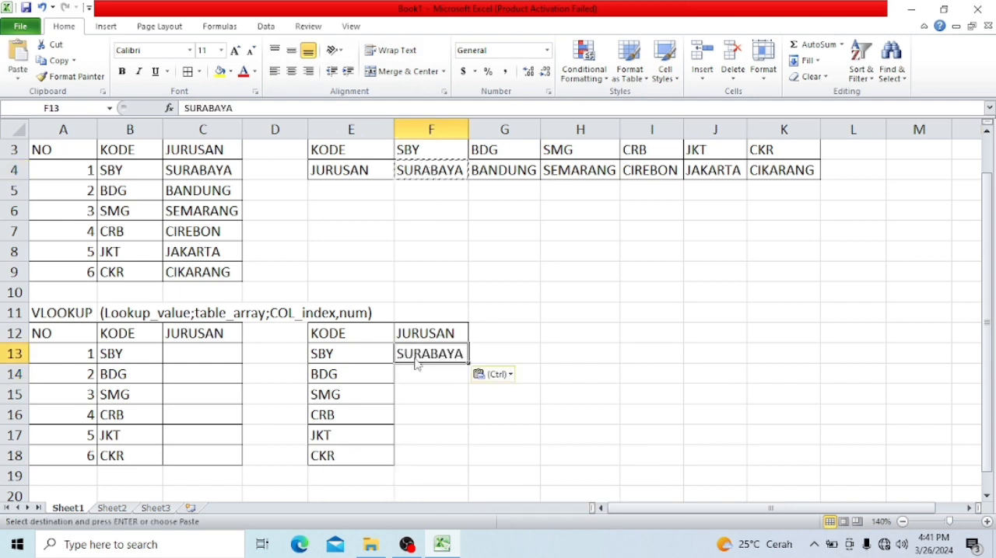
{"action": "left_click", "coordinate": [529, 171]}
{"action": "key", "text": "ctrl+c"}
{"action": "left_click", "coordinate": [407, 373]}
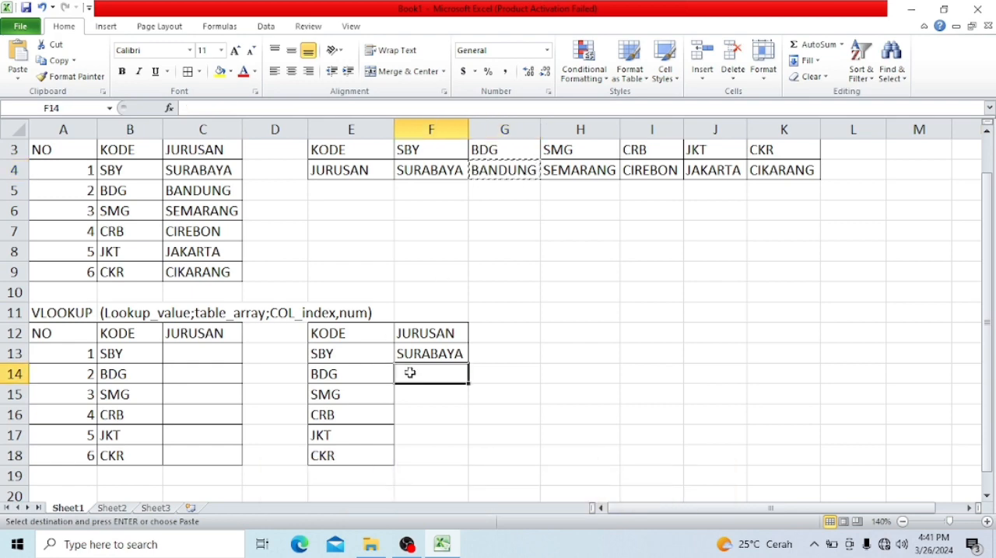
{"action": "key", "text": "ctrl+v"}
{"action": "left_click", "coordinate": [575, 166]}
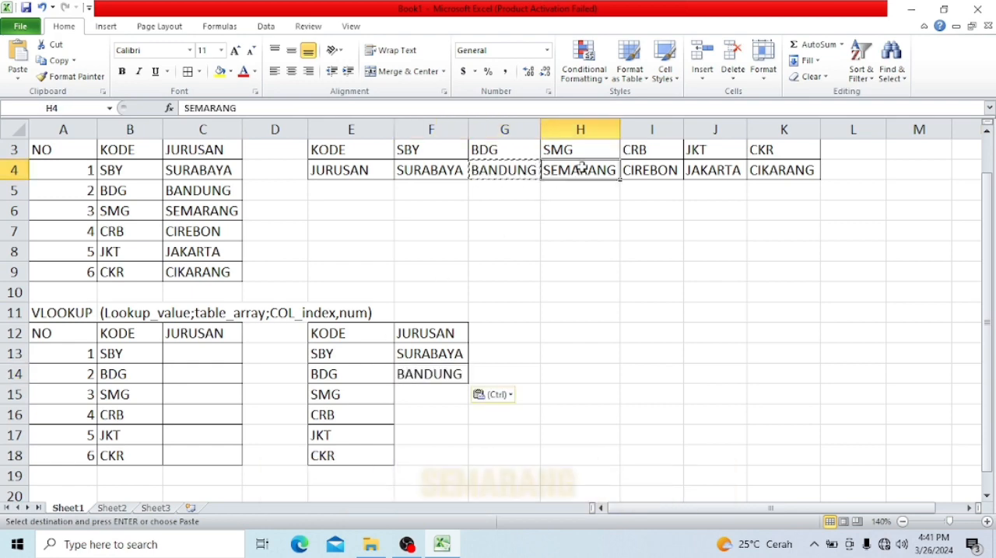
{"action": "key", "text": "ctrl+c"}
{"action": "left_click", "coordinate": [450, 393]}
{"action": "key", "text": "ctrl+v"}
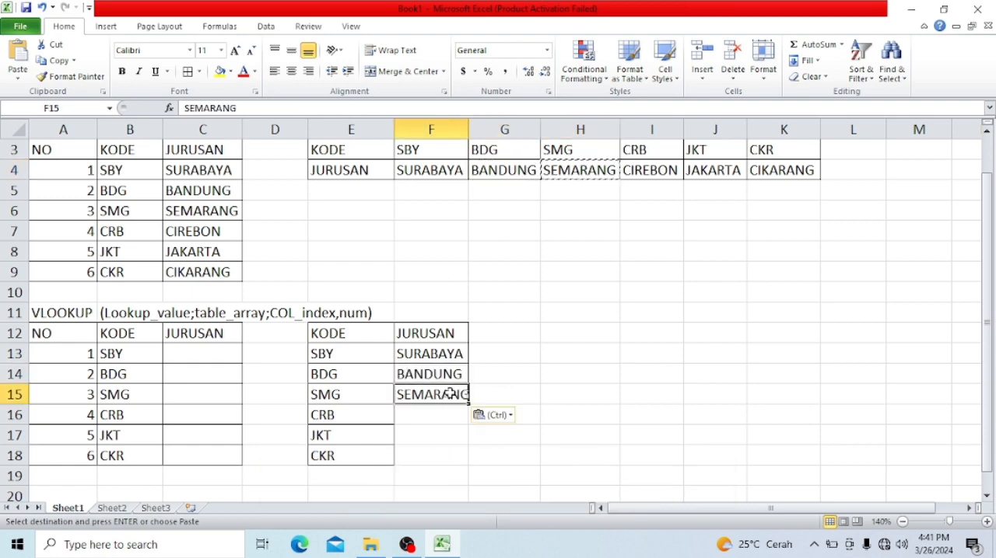
- Copy CIREBON, JAKARTA and CIKARANG one by one from I4:K4 into F16, F17 and F18
{"action": "left_click", "coordinate": [646, 170]}
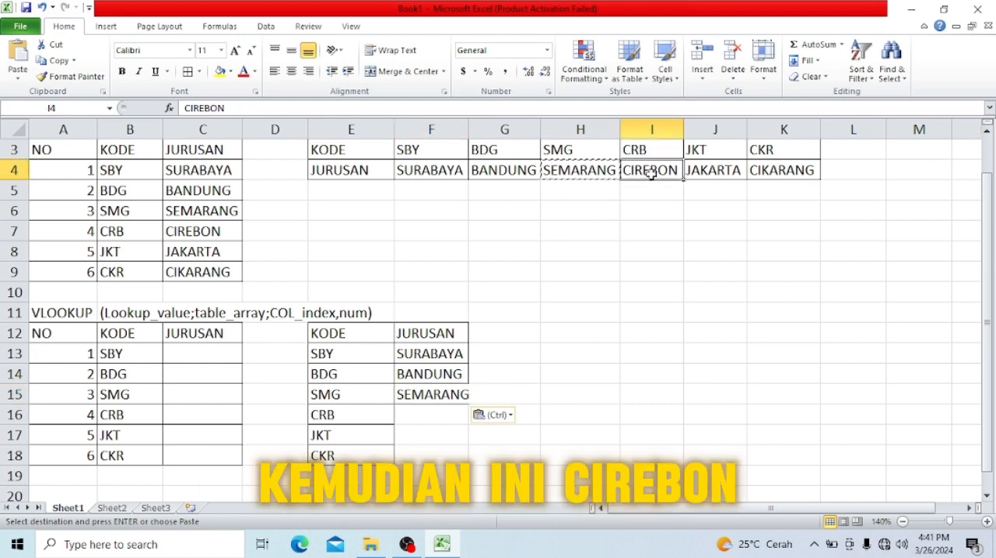
{"action": "key", "text": "ctrl+c"}
{"action": "left_click", "coordinate": [445, 413]}
{"action": "key", "text": "ctrl+v"}
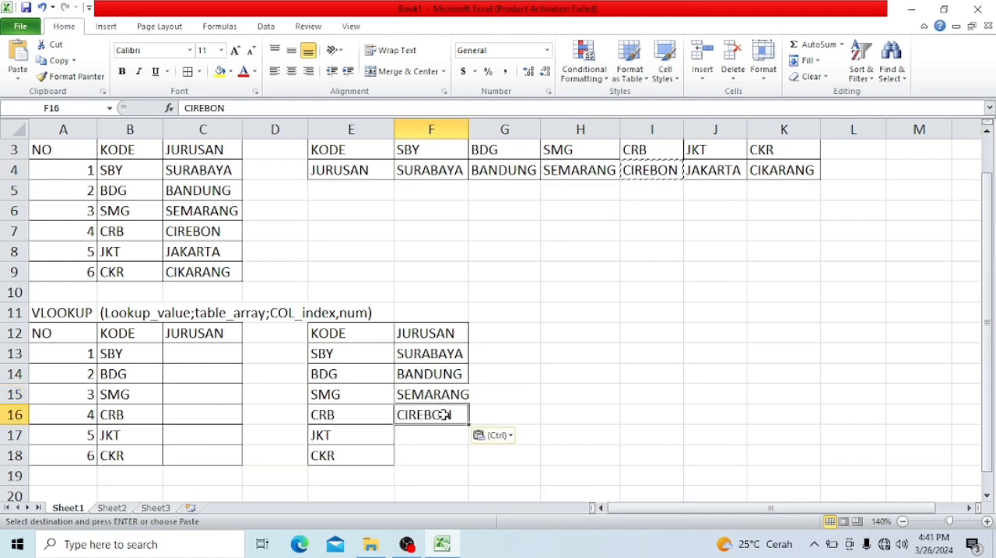
{"action": "left_click", "coordinate": [698, 171]}
{"action": "key", "text": "ctrl+c"}
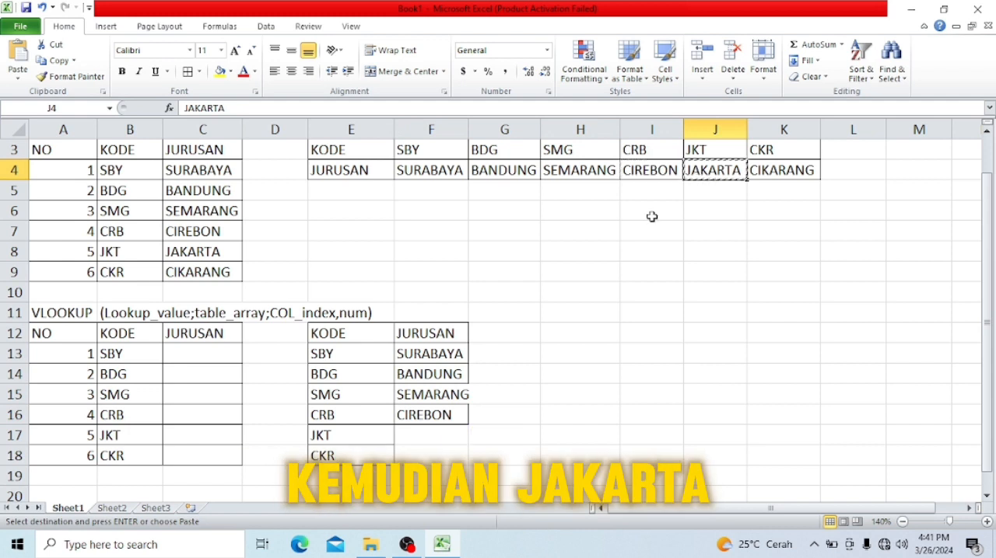
{"action": "left_click", "coordinate": [449, 440]}
{"action": "key", "text": "ctrl+v"}
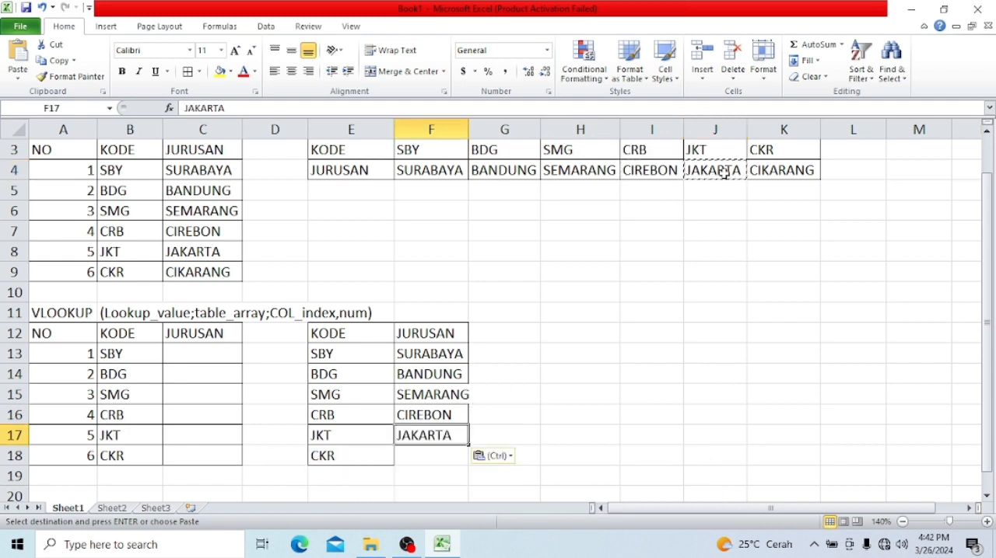
{"action": "left_click", "coordinate": [773, 165]}
{"action": "key", "text": "ctrl+c"}
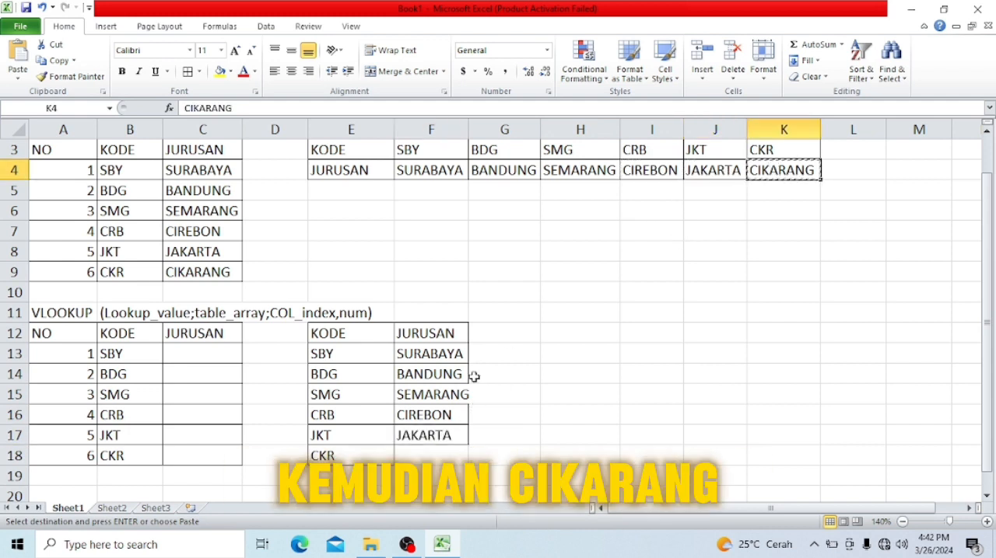
{"action": "left_click", "coordinate": [434, 460]}
{"action": "key", "text": "ctrl+v"}
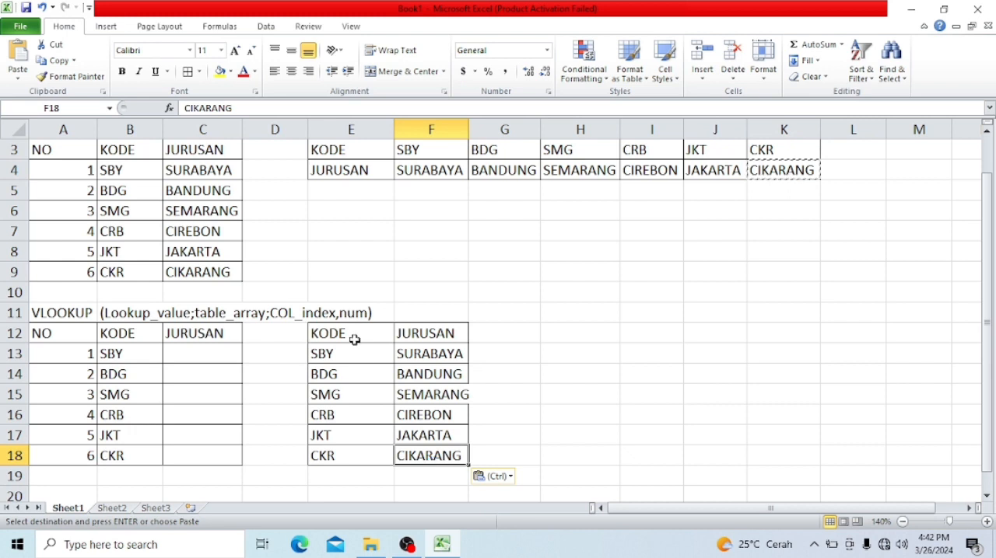
- Widen column F slightly so that SEMARANG fits inside its cell in the vertical reference table
{"action": "left_click_drag", "start_coordinate": [346, 334], "coordinate": [432, 456]}
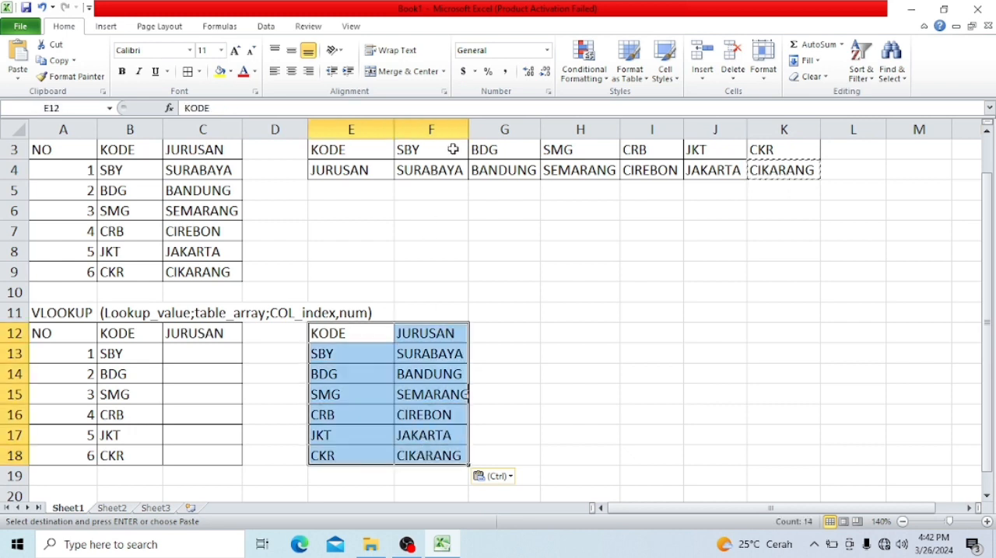
{"action": "left_click_drag", "start_coordinate": [468, 129], "coordinate": [477, 129]}
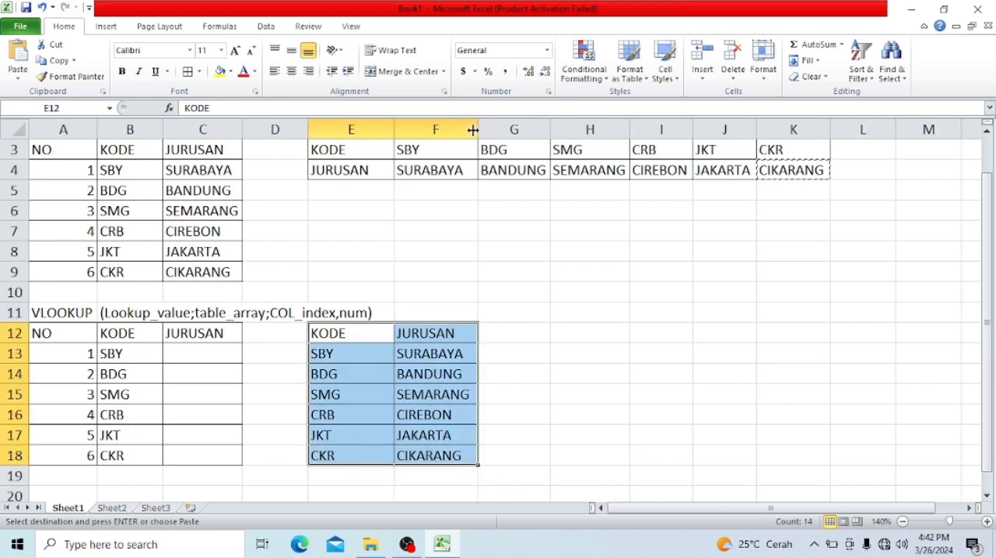
{"action": "left_click", "coordinate": [402, 354]}
- Begin a VLOOKUP formula in C13 with B13 as the lookup value and E13:F18 as the table array
{"action": "left_click", "coordinate": [204, 352]}
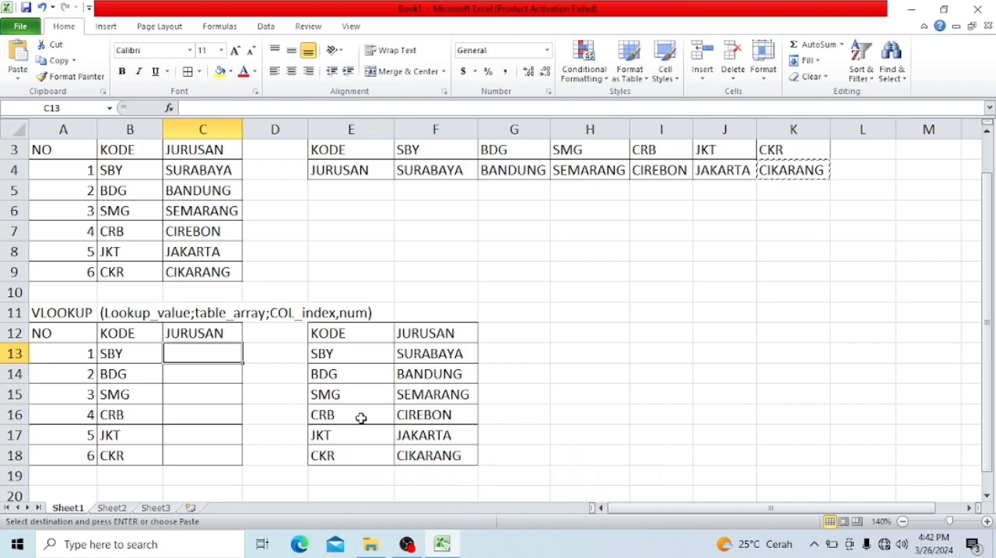
{"action": "type", "text": "=vl"}
{"action": "key", "text": "Tab"}
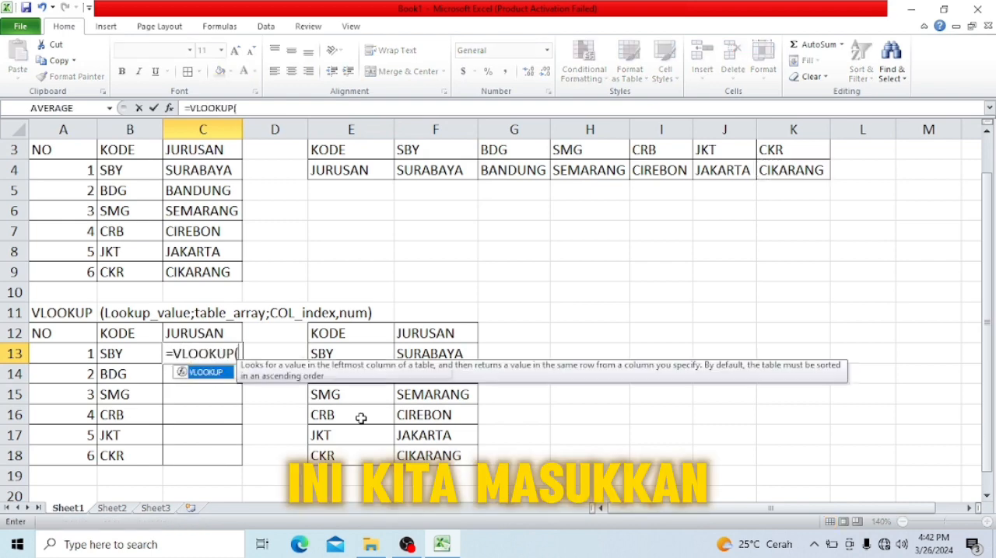
{"action": "key", "text": "Left"}
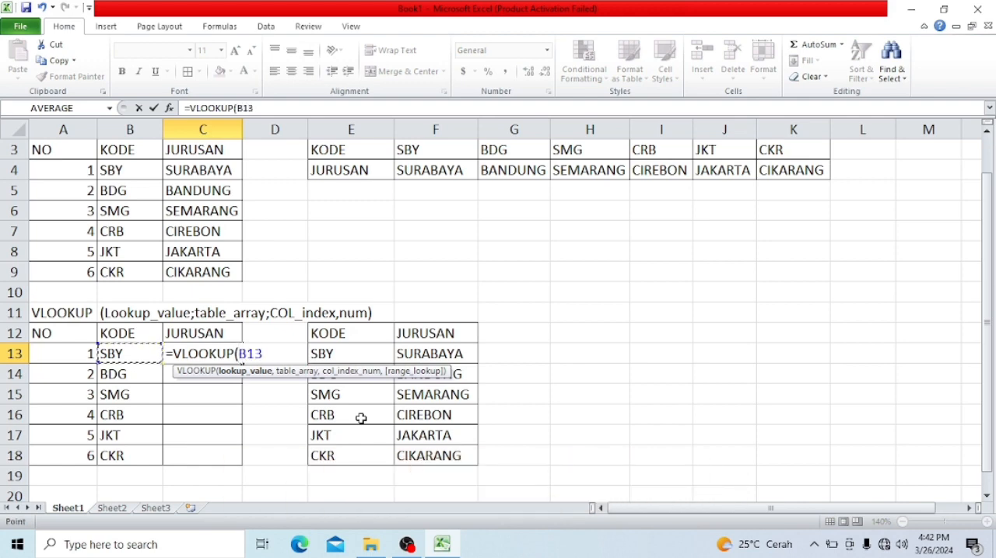
{"action": "type", "text": ","}
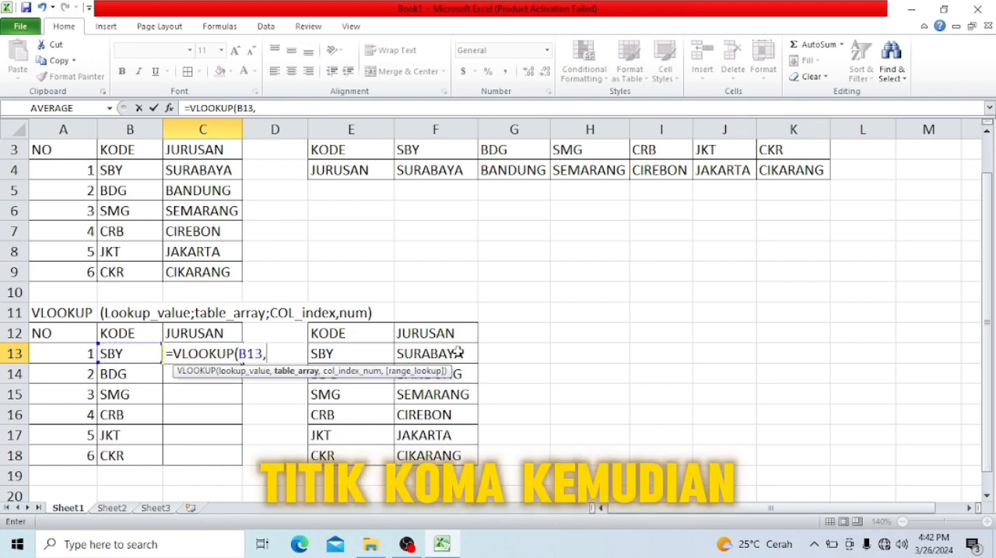
{"action": "left_click", "coordinate": [373, 354]}
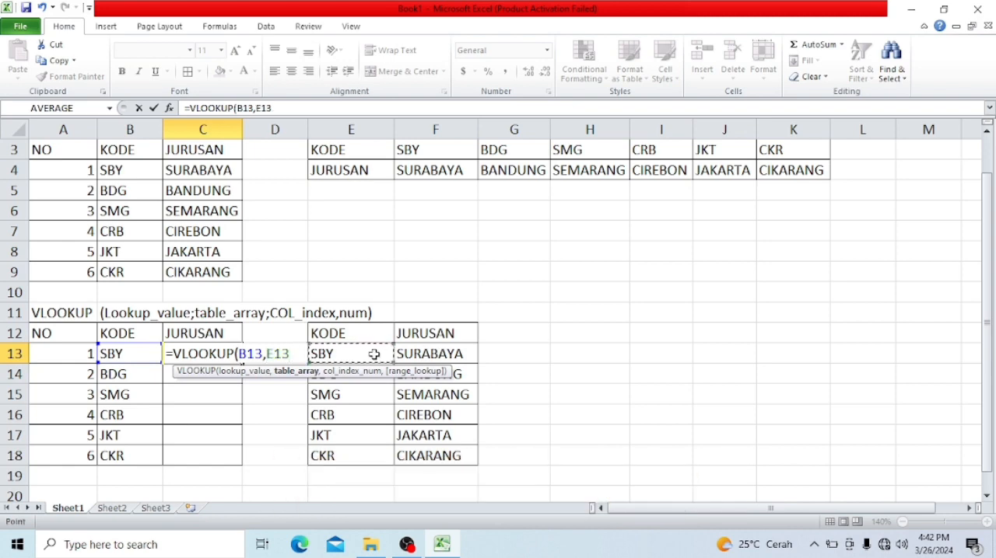
{"action": "key", "text": "shift+Right"}
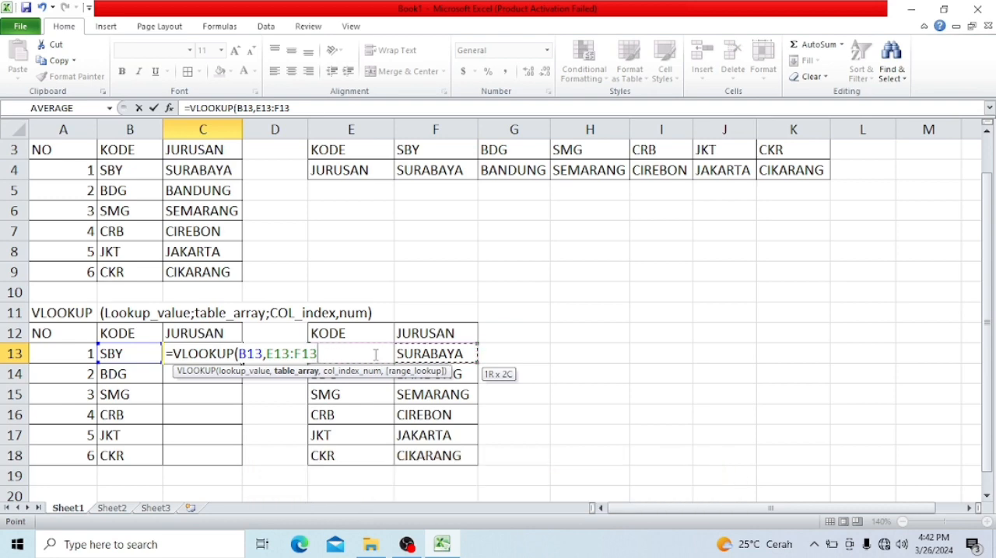
{"action": "key", "text": "ctrl+shift+Down"}
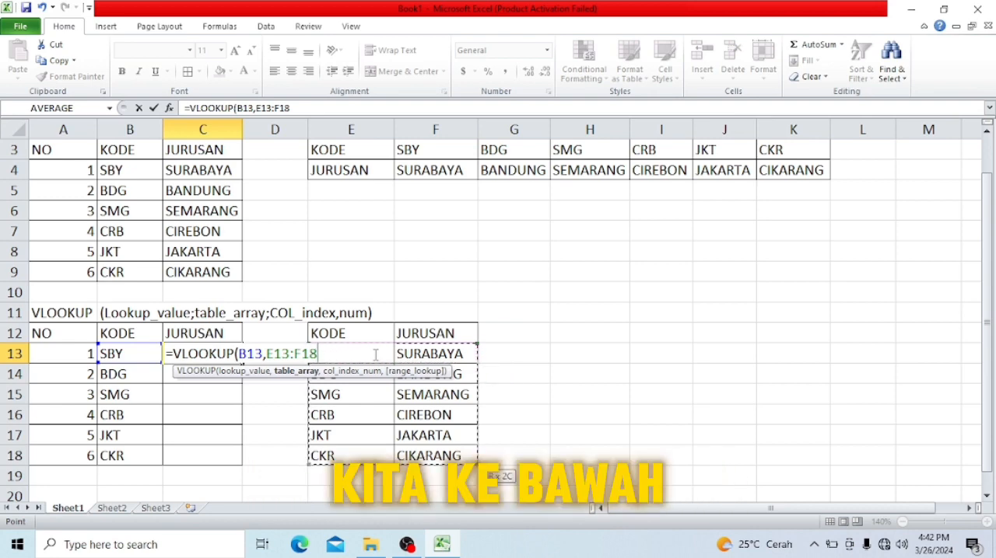
- Complete the C13 formula with column index 2 and f as the range lookup argument
{"action": "type", "text": ","}
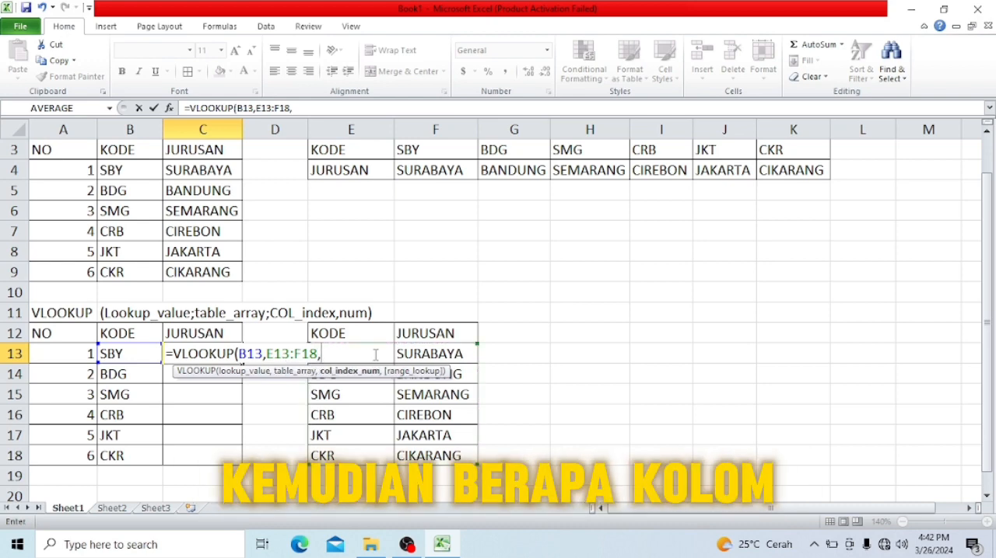
{"action": "type", "text": "2"}
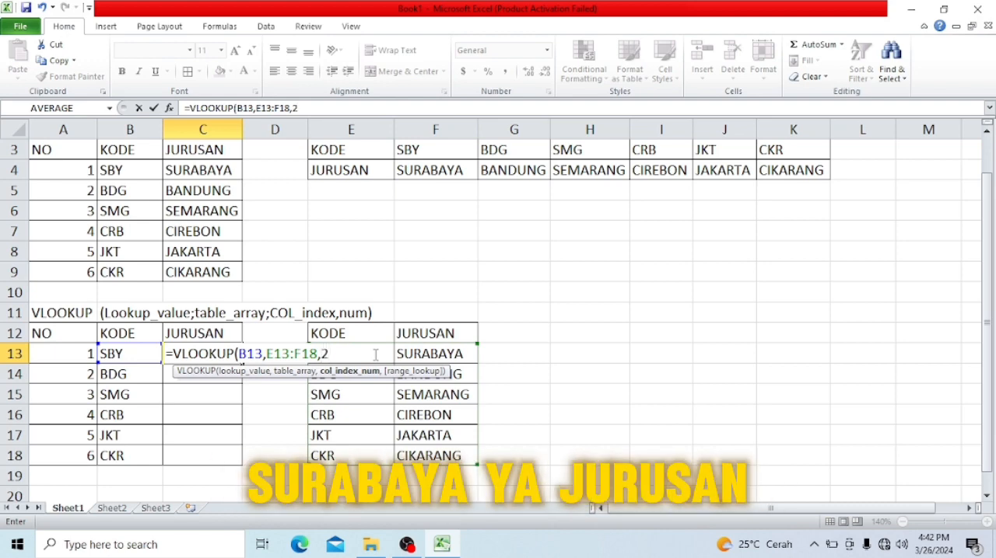
{"action": "type", "text": ",f"}
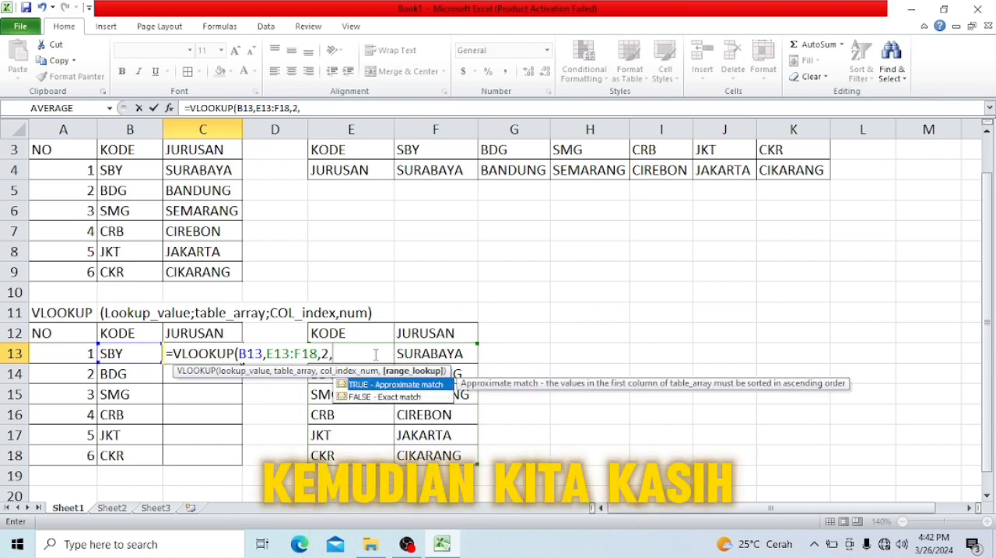
{"action": "left_click", "coordinate": [363, 397]}
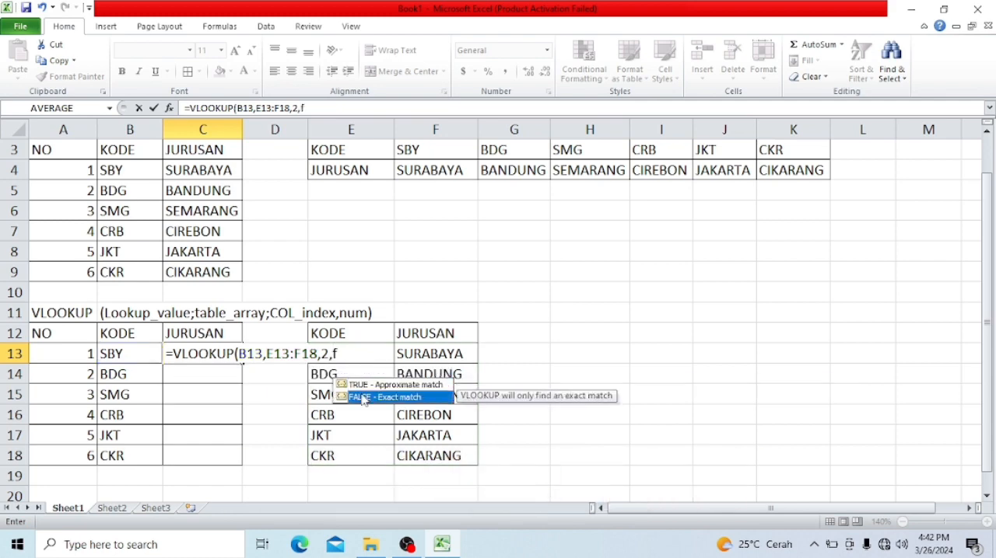
{"action": "type", "text": "f"}
{"action": "key", "text": "Return"}
{"action": "left_click", "coordinate": [219, 354]}
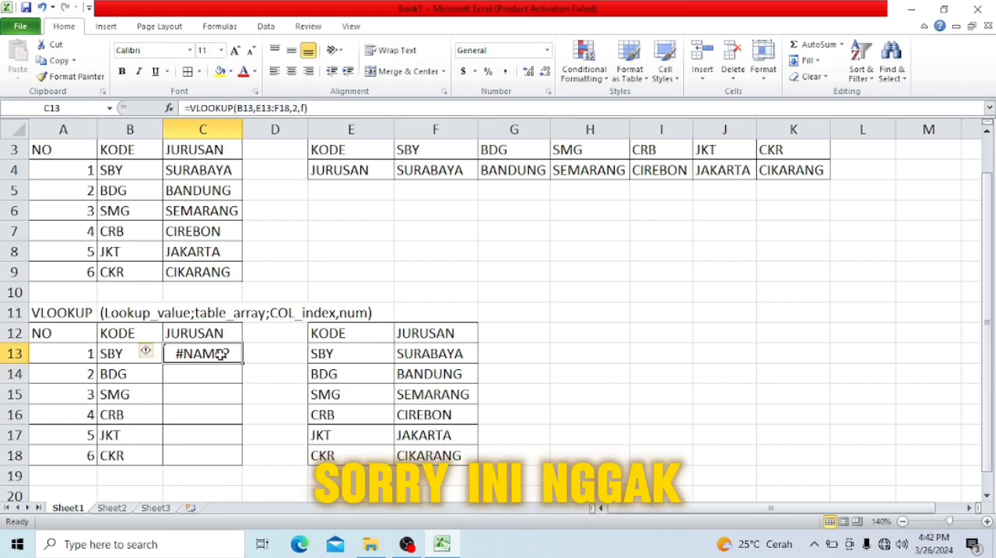
- Correct the last argument of the VLOOKUP formula in C13 to FALSE for an exact match
{"action": "left_click", "coordinate": [304, 108]}
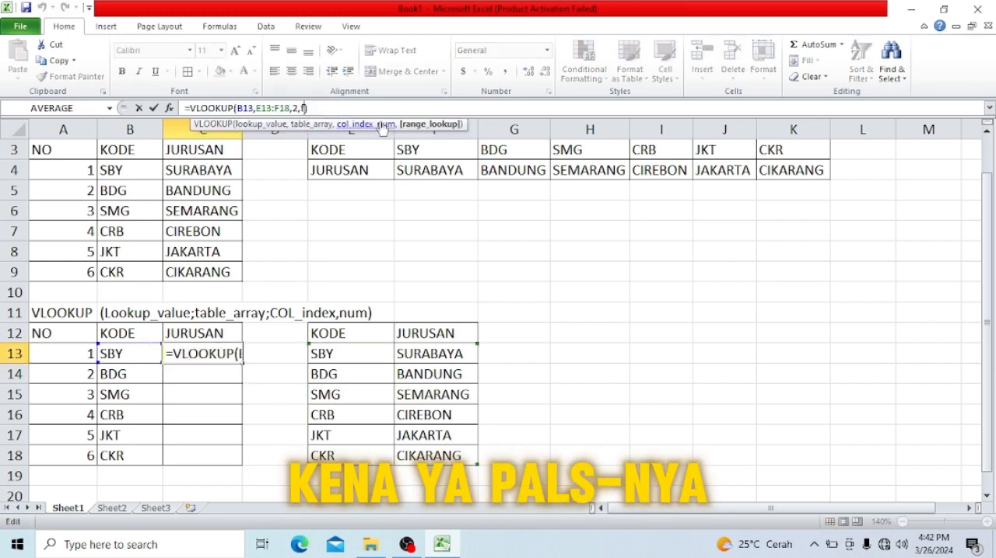
{"action": "type", "text": "al"}
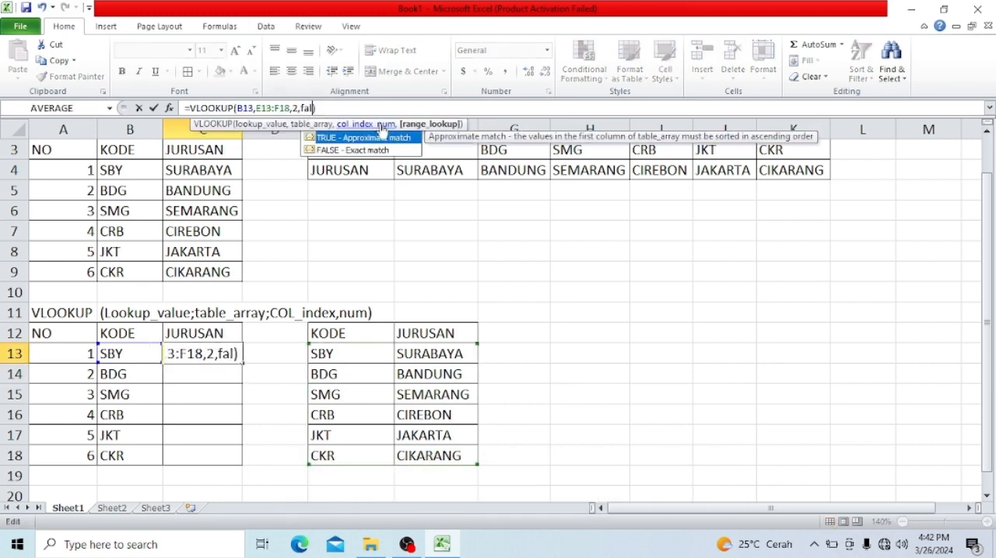
{"action": "key", "text": "Down"}
{"action": "key", "text": "Tab"}
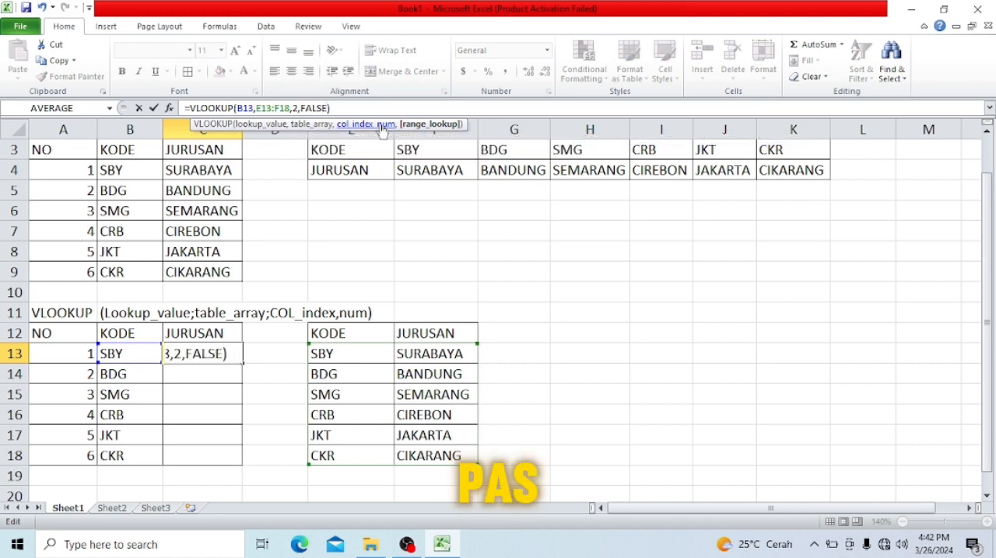
{"action": "key", "text": "Return"}
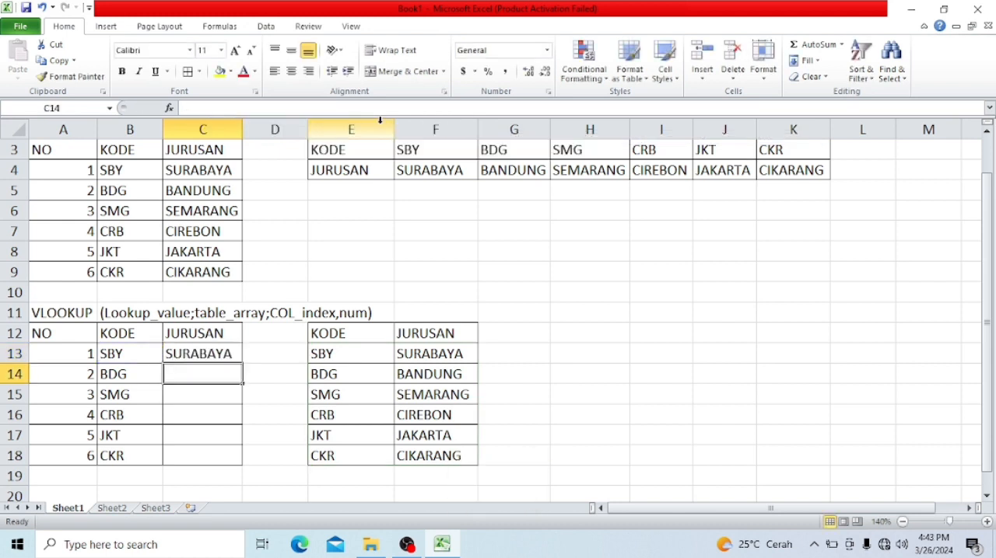
- Copy the VLOOKUP formula from C13 down through C18 to fill the JURUSAN column
{"action": "key", "text": "Up"}
{"action": "key", "text": "ctrl+c"}
{"action": "key", "text": "shift+Down"}
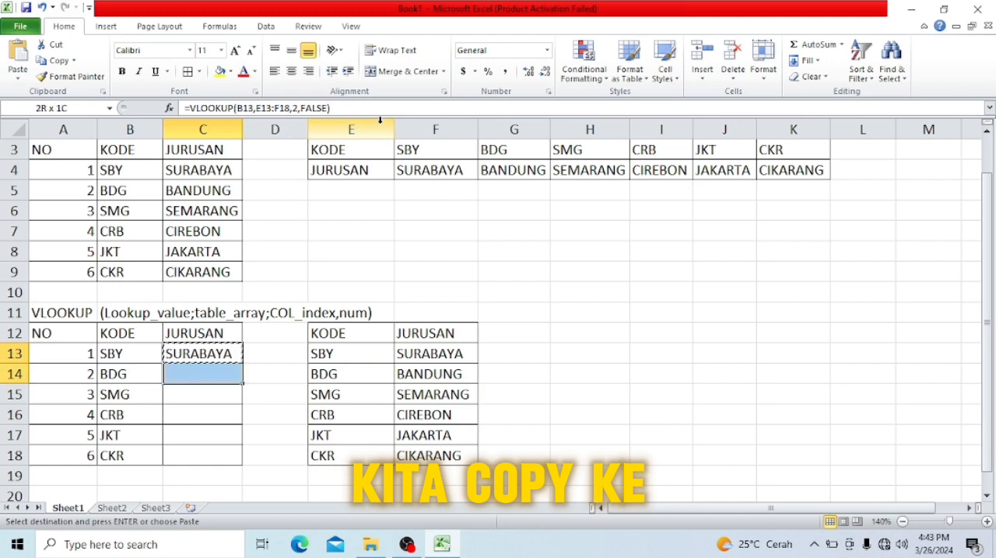
{"action": "key", "text": "shift+Down"}
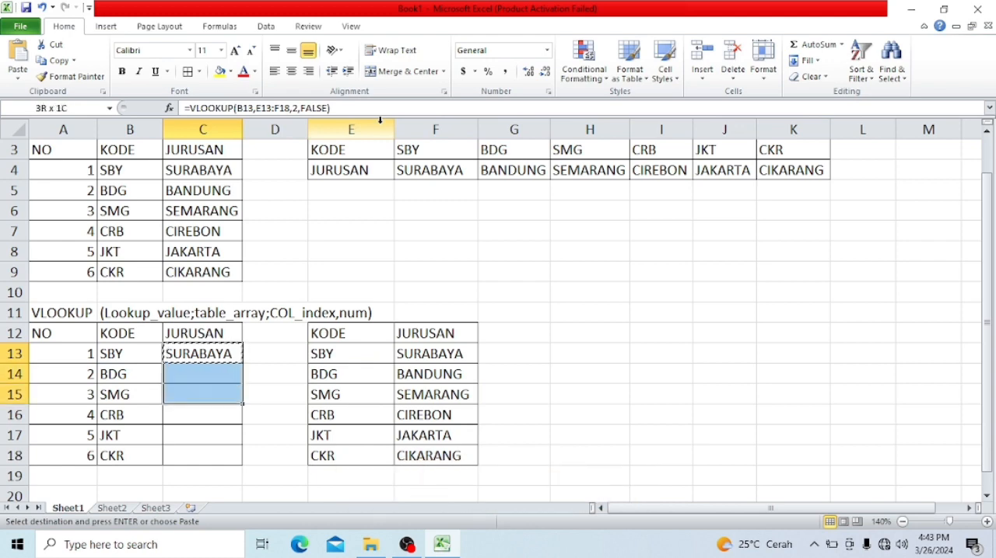
{"action": "key", "text": "shift+Down"}
{"action": "key", "text": "shift+Down"}
{"action": "key", "text": "shift+Down"}
{"action": "key", "text": "ctrl+v"}
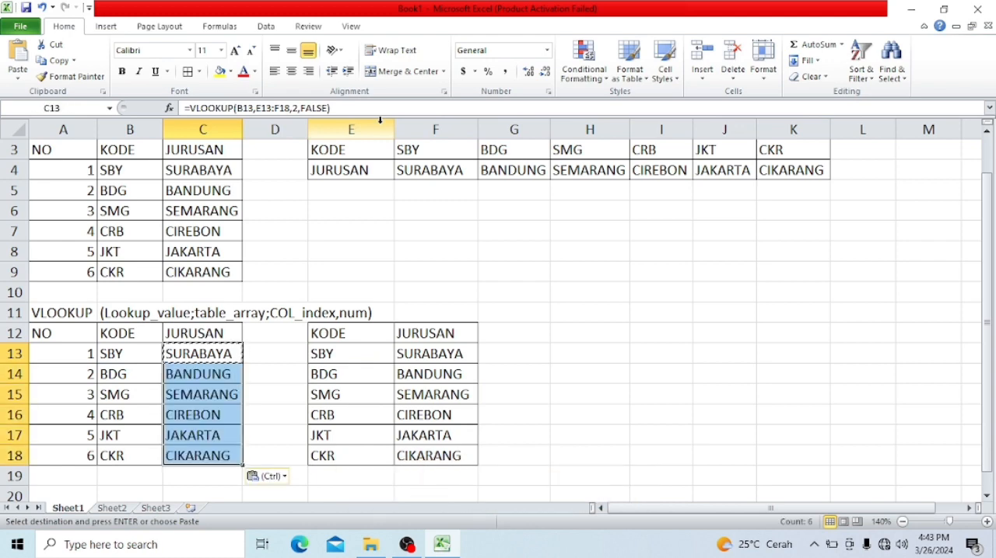
- Widen column C so the JURUSAN names have extra room, and clear the copy selection
{"action": "left_click_drag", "start_coordinate": [242, 131], "coordinate": [282, 134]}
{"action": "left_click", "coordinate": [302, 376]}
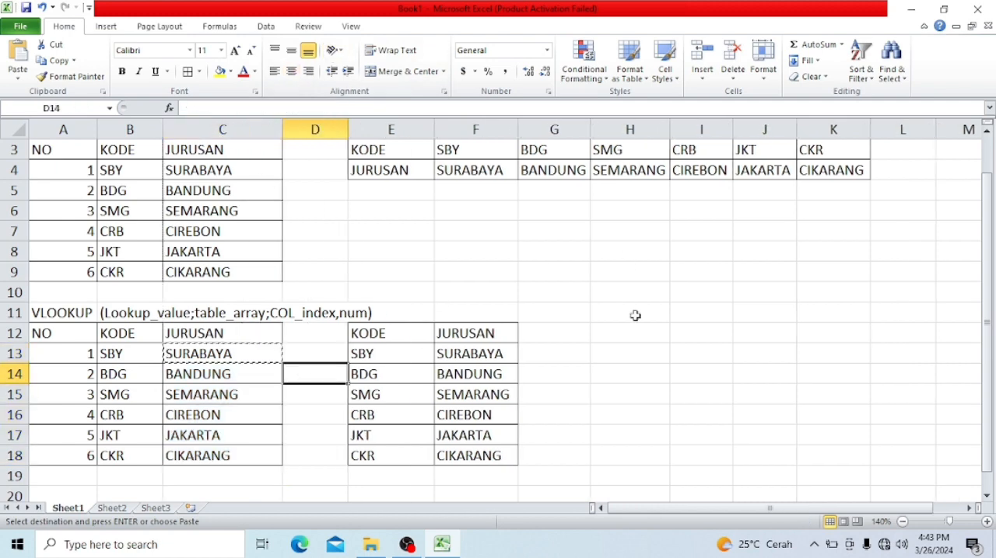
{"action": "left_click", "coordinate": [637, 351]}
{"action": "key", "text": "Escape"}
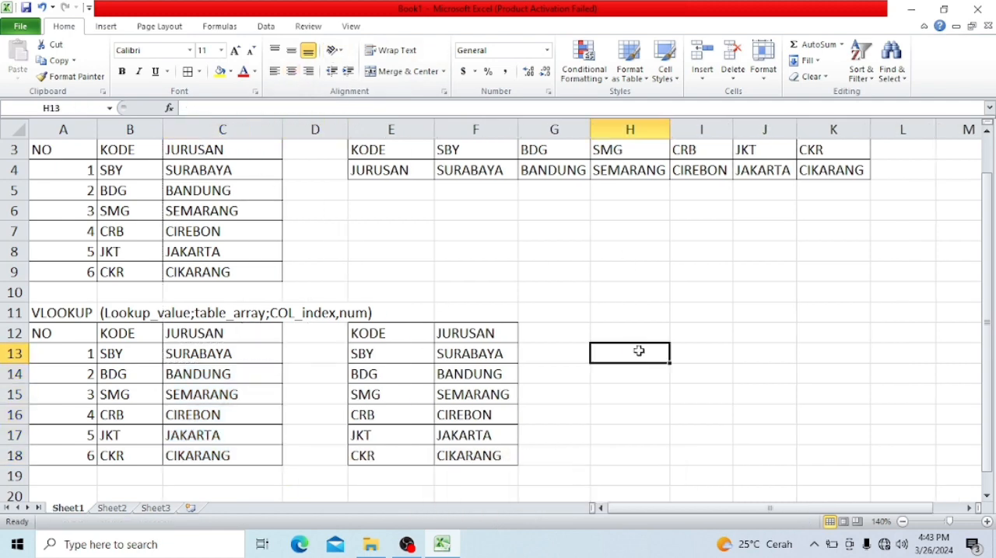
- Copy the vertical KODE/JURUSAN reference table E12:F18 into a new blank workbook, starting at A1
{"action": "left_click", "coordinate": [420, 333]}
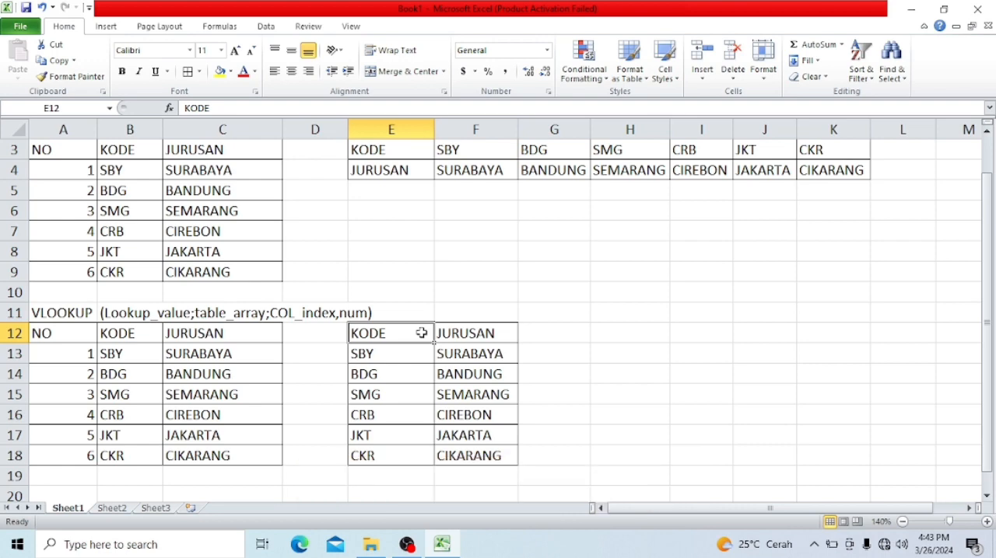
{"action": "left_click_drag", "start_coordinate": [421, 333], "coordinate": [469, 457]}
{"action": "key", "text": "ctrl+c"}
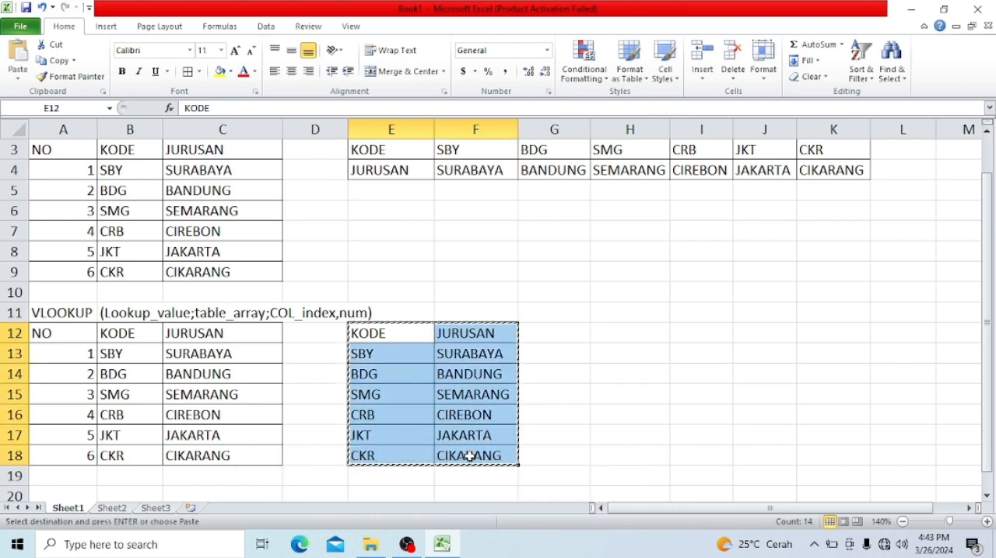
{"action": "left_click", "coordinate": [592, 253]}
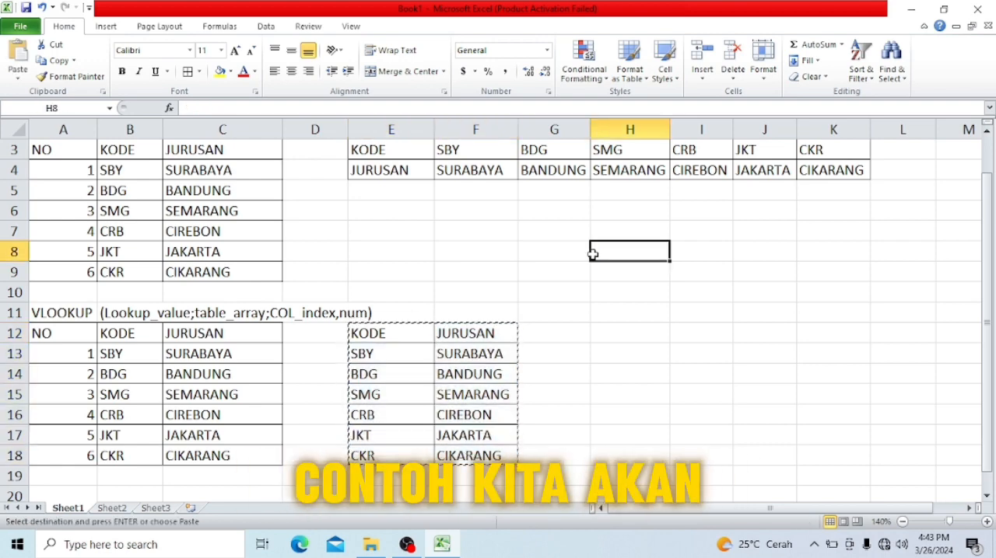
{"action": "key", "text": "ctrl+n"}
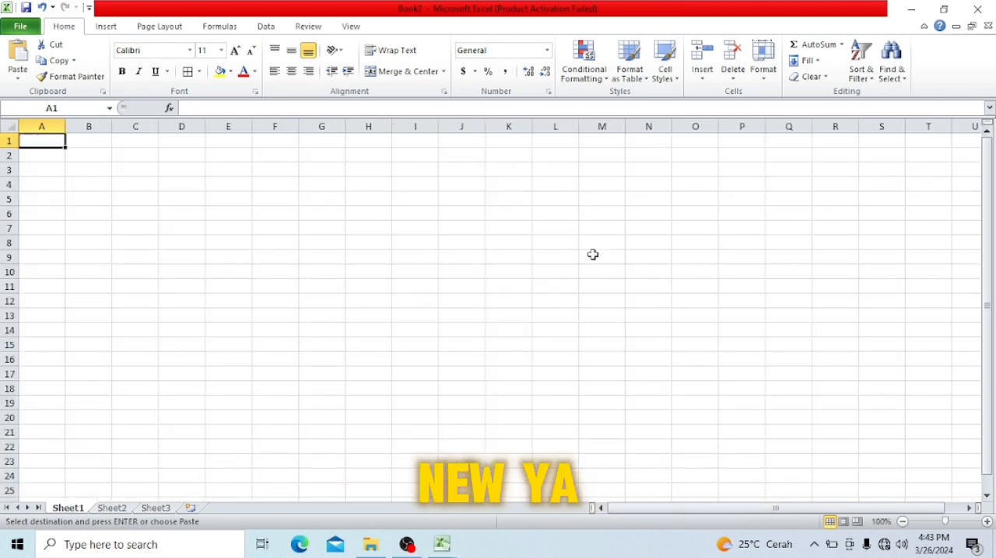
{"action": "key", "text": "ctrl+v"}
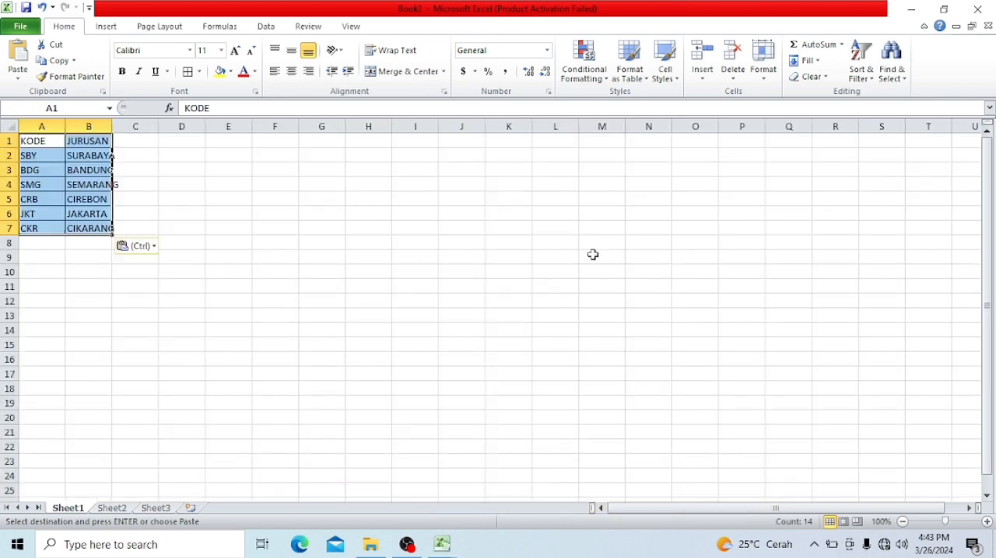
- Fit column B to its contents in the new workbook, widen column A slightly beyond KODE, and clear the copy selection
{"action": "double_click", "coordinate": [66, 130]}
{"action": "double_click", "coordinate": [96, 126]}
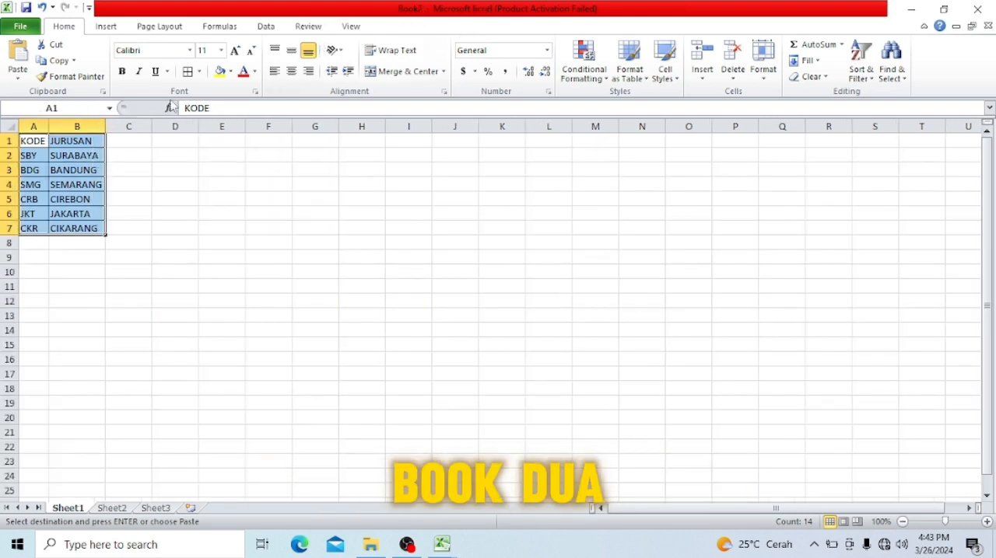
{"action": "left_click_drag", "start_coordinate": [49, 126], "coordinate": [65, 126]}
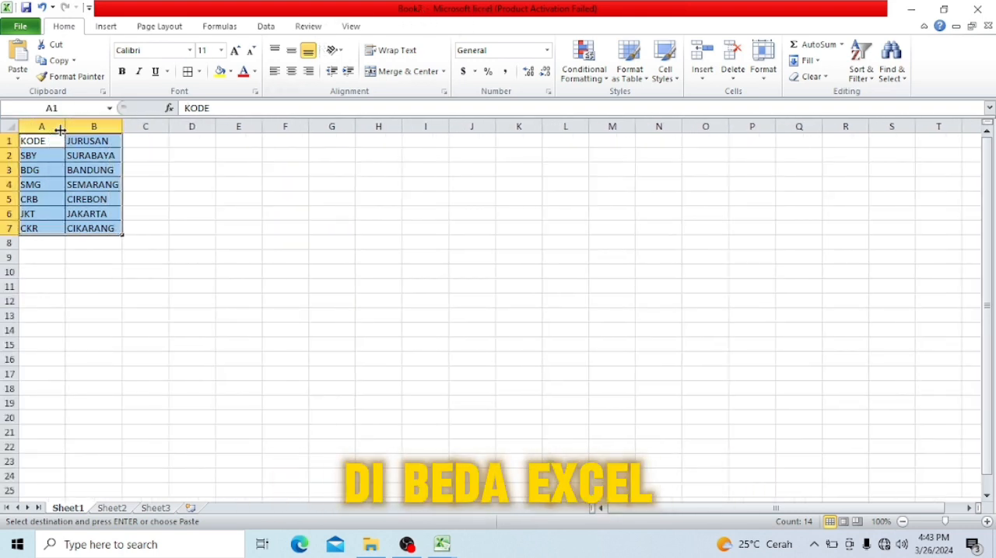
{"action": "left_click", "coordinate": [161, 356]}
{"action": "key", "text": "Escape"}
{"action": "key", "text": "Right"}
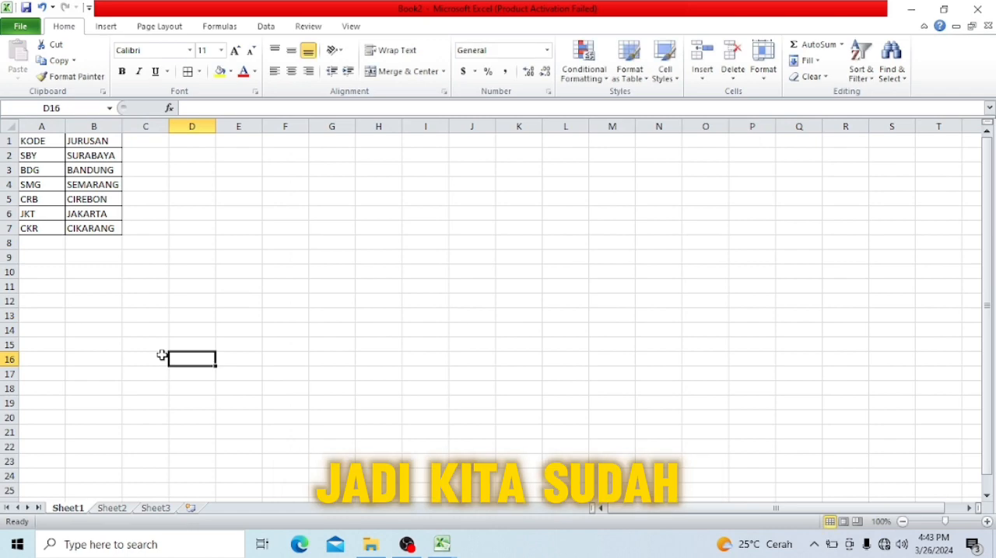
- Switch back to the Book1 workbook containing the HLOOKUP and VLOOKUP examples
{"action": "key", "text": "alt+Tab"}
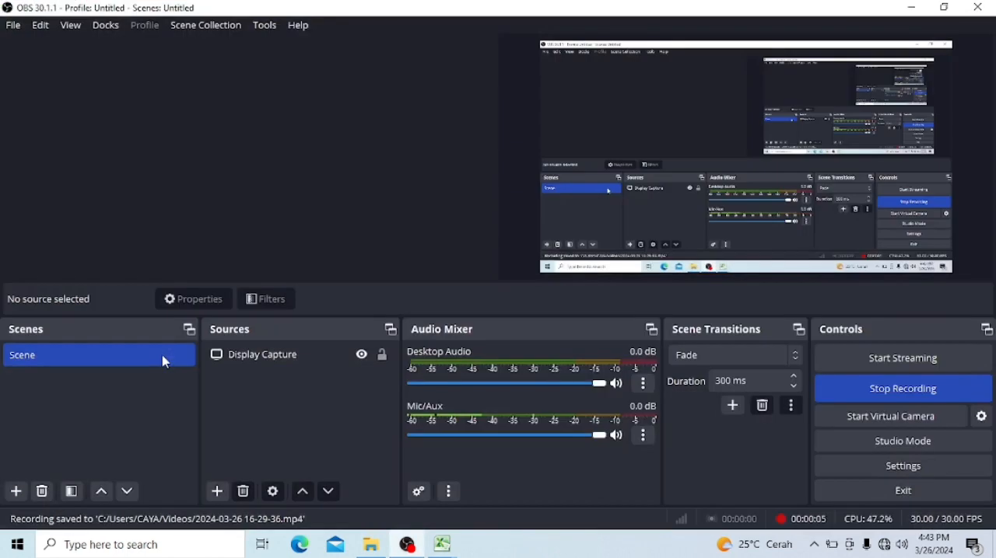
{"action": "key", "text": "alt+Tab"}
{"action": "key", "text": "alt+Tab"}
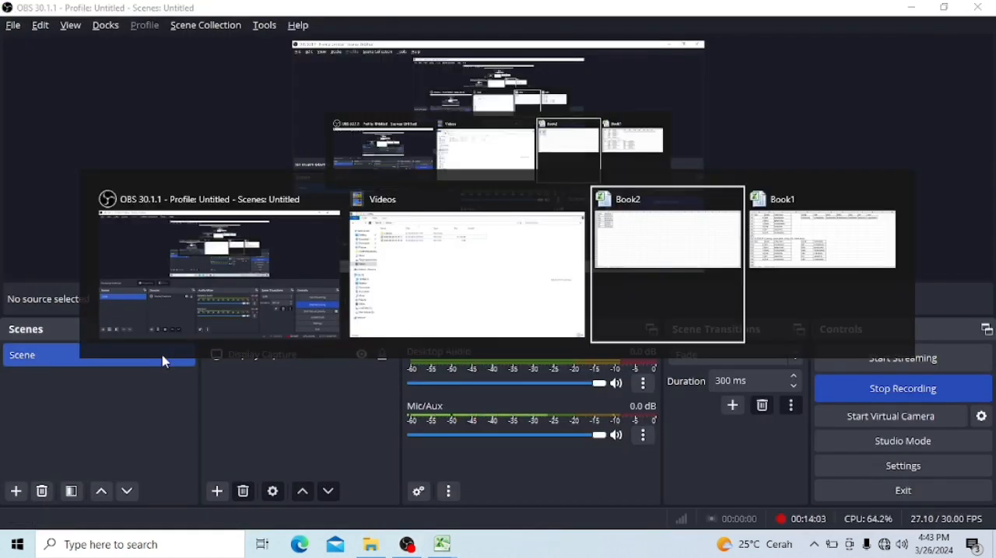
{"action": "key", "text": "alt"}
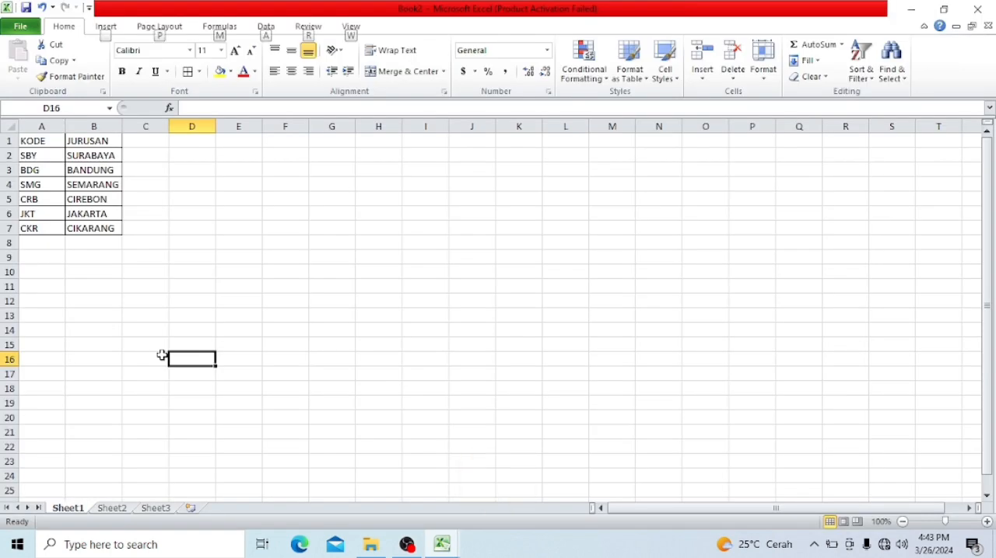
{"action": "key", "text": "alt+Tab"}
{"action": "key", "text": "alt+Tab"}
{"action": "key", "text": "alt+Tab"}
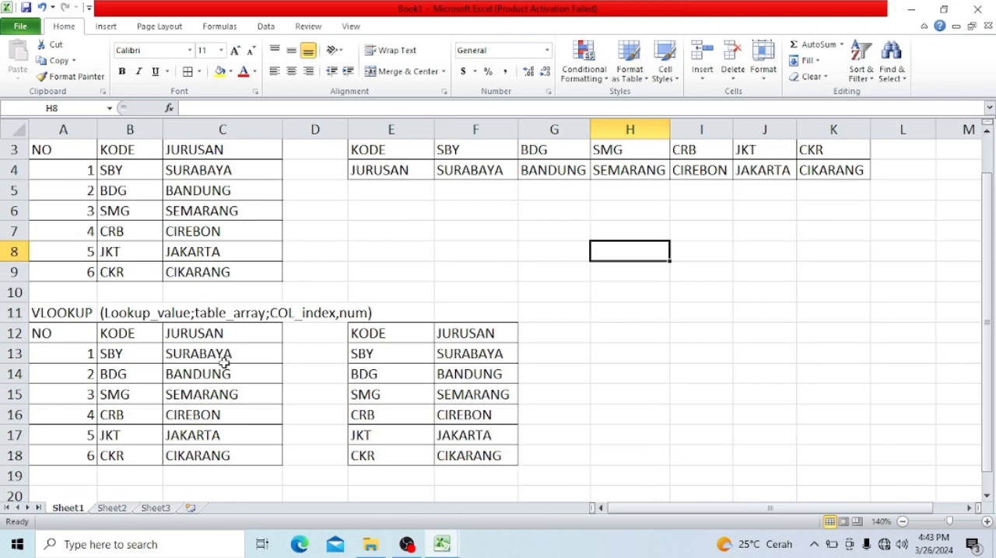
- Clear the VLOOKUP formulas from C13:C18 in the JURUSAN column and select C13
{"action": "left_click_drag", "start_coordinate": [223, 363], "coordinate": [222, 456]}
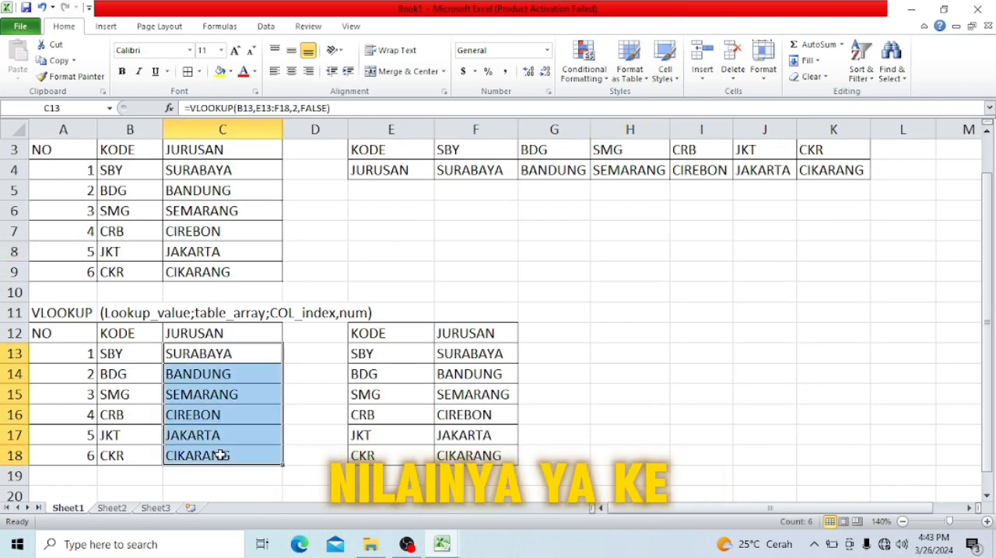
{"action": "key", "text": "Delete"}
{"action": "left_click", "coordinate": [230, 353]}
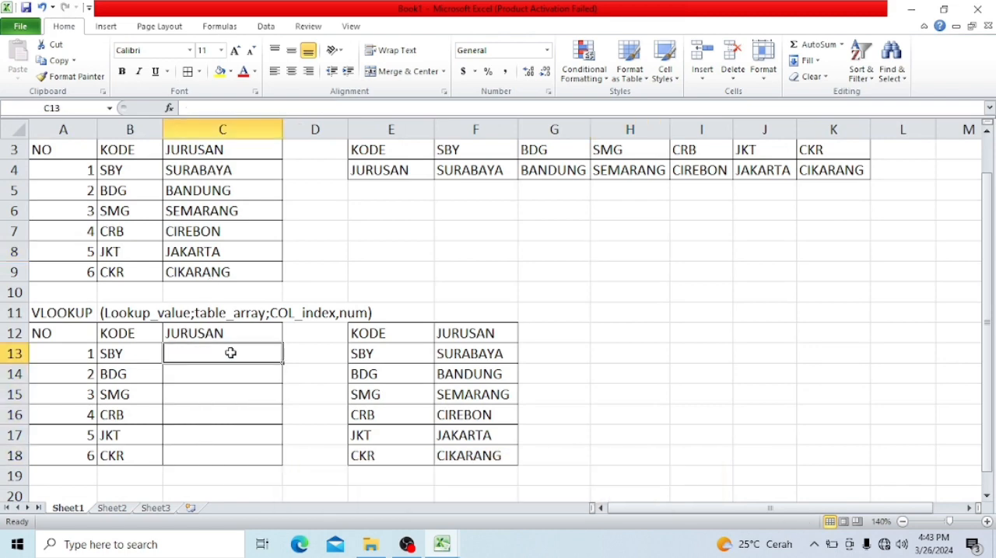
- Start a VLOOKUP formula in C13 with the SBY code in B13 as the lookup value
{"action": "type", "text": "=a"}
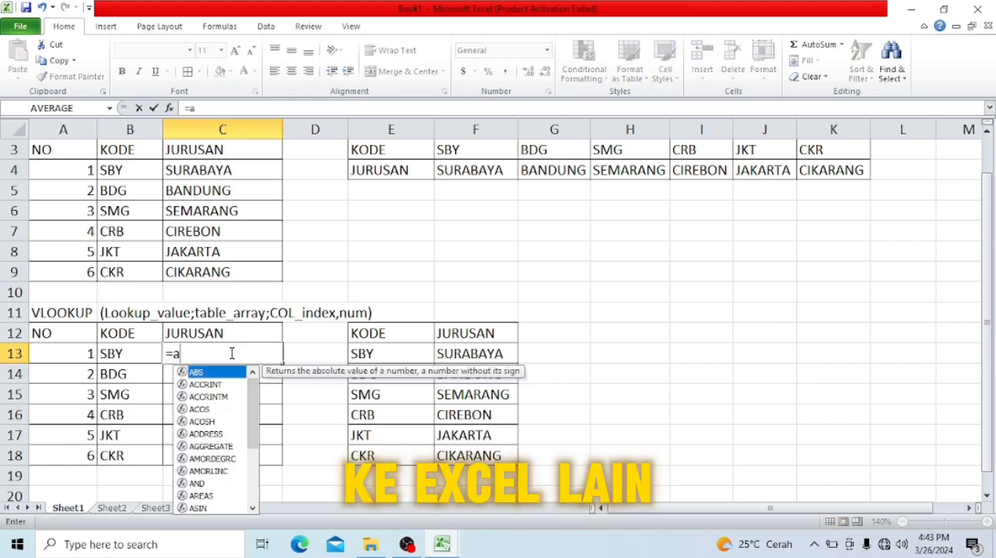
{"action": "key", "text": "BackSpace"}
{"action": "type", "text": "vlo"}
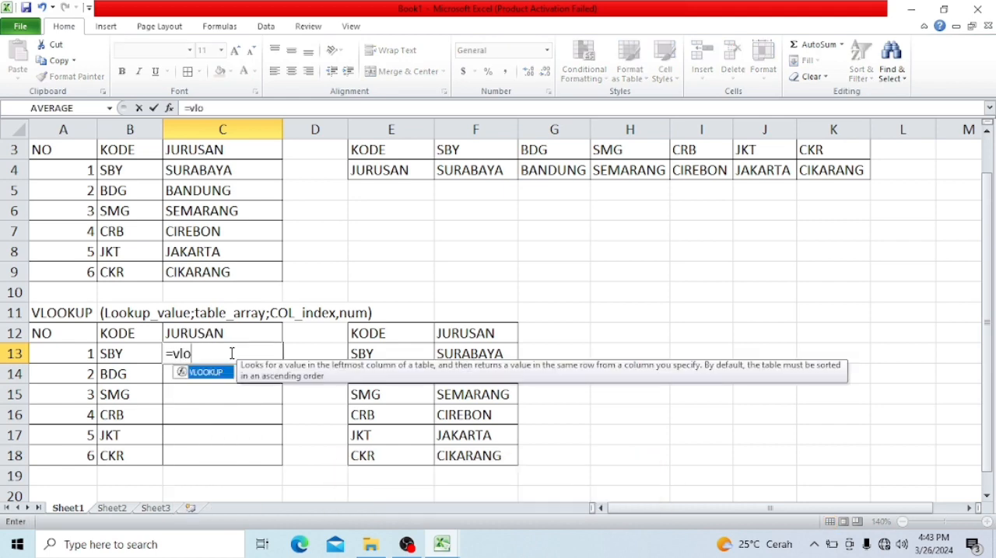
{"action": "key", "text": "Tab"}
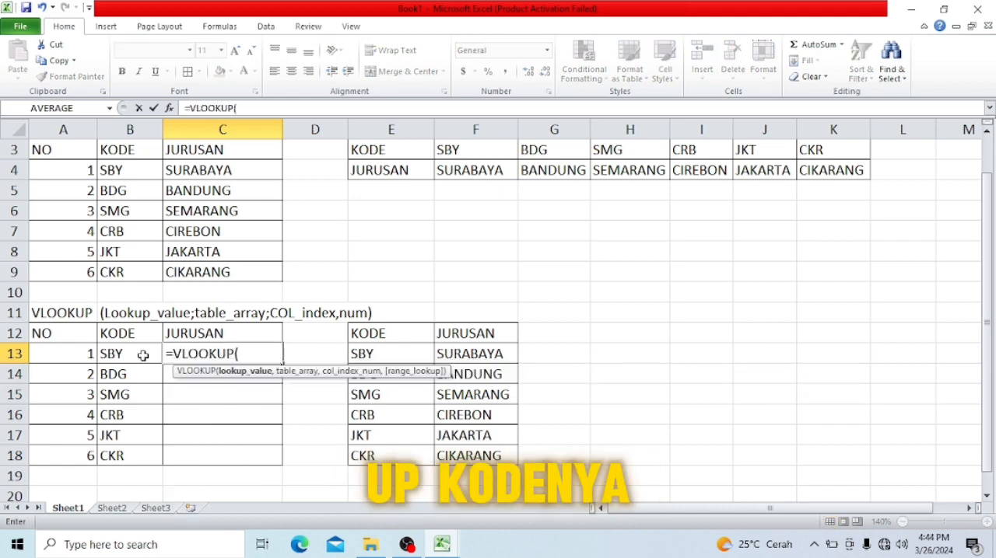
{"action": "left_click", "coordinate": [143, 355]}
{"action": "type", "text": ","}
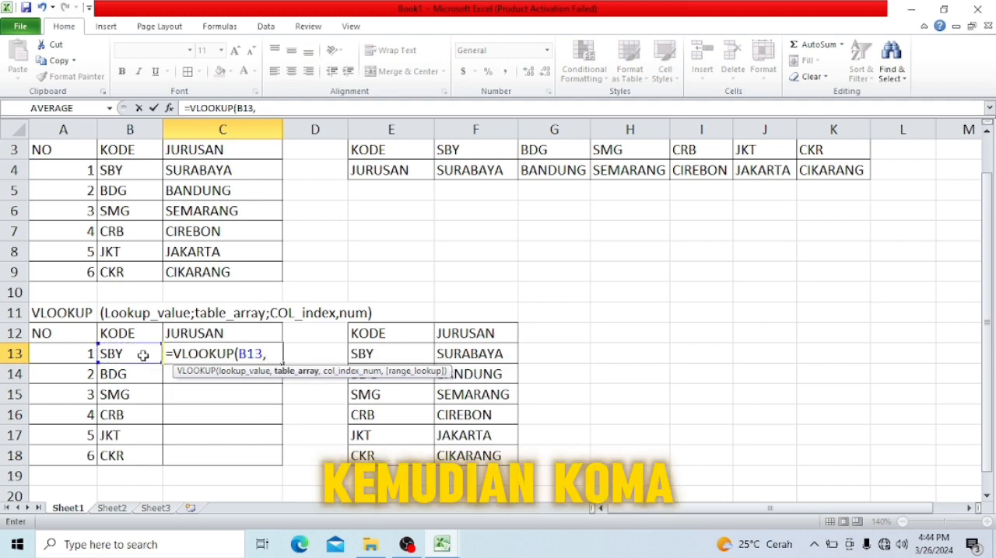
- Switch to the Book2 workbook and reference A2:B7 on Sheet1 as the formula's table array
{"action": "key", "text": "alt+Tab"}
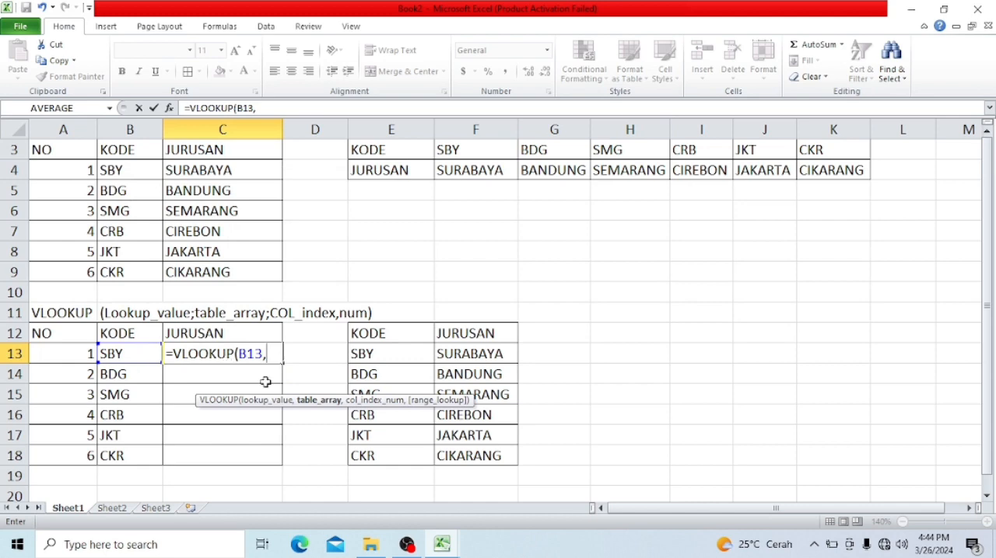
{"action": "key", "text": "alt+Tab"}
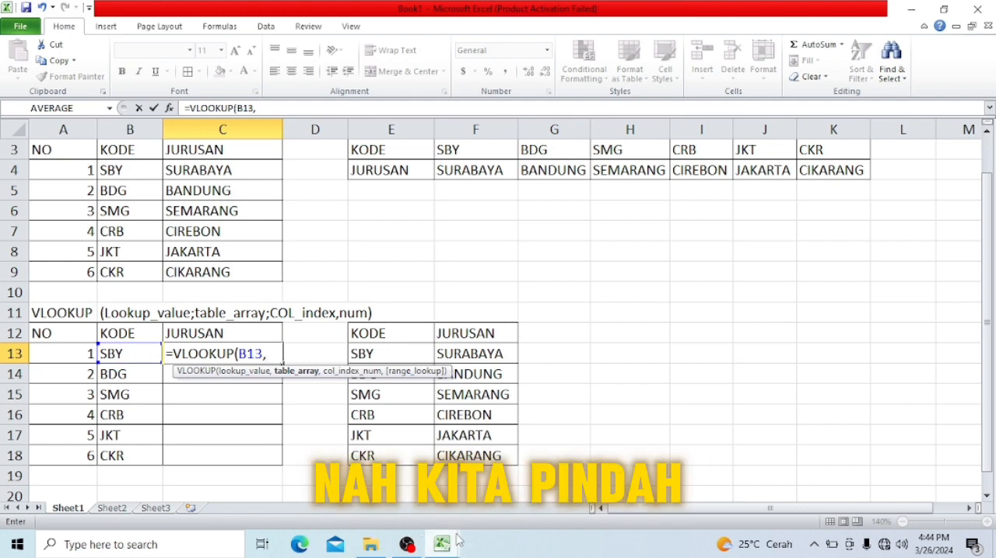
{"action": "mouse_move", "coordinate": [457, 541]}
{"action": "left_click", "coordinate": [458, 477]}
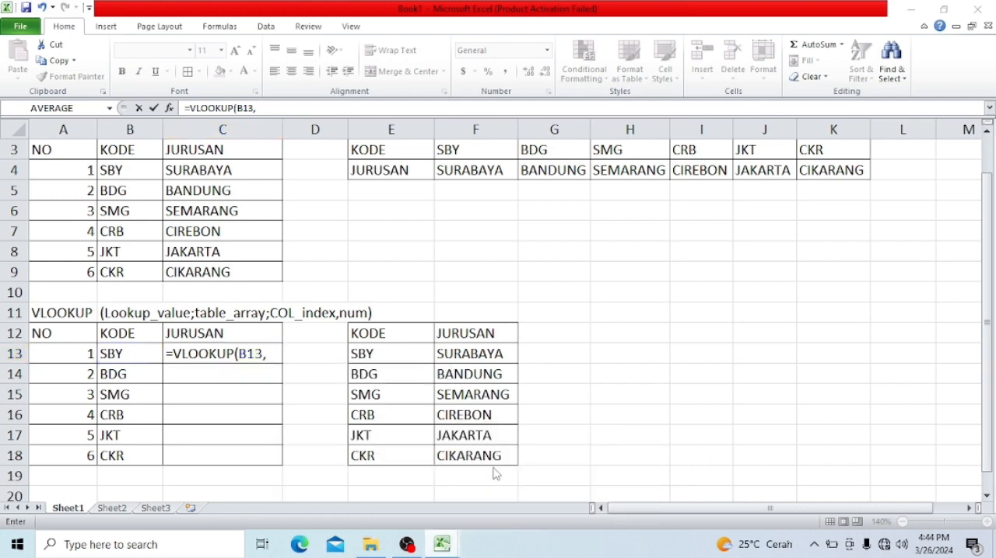
{"action": "left_click", "coordinate": [45, 156]}
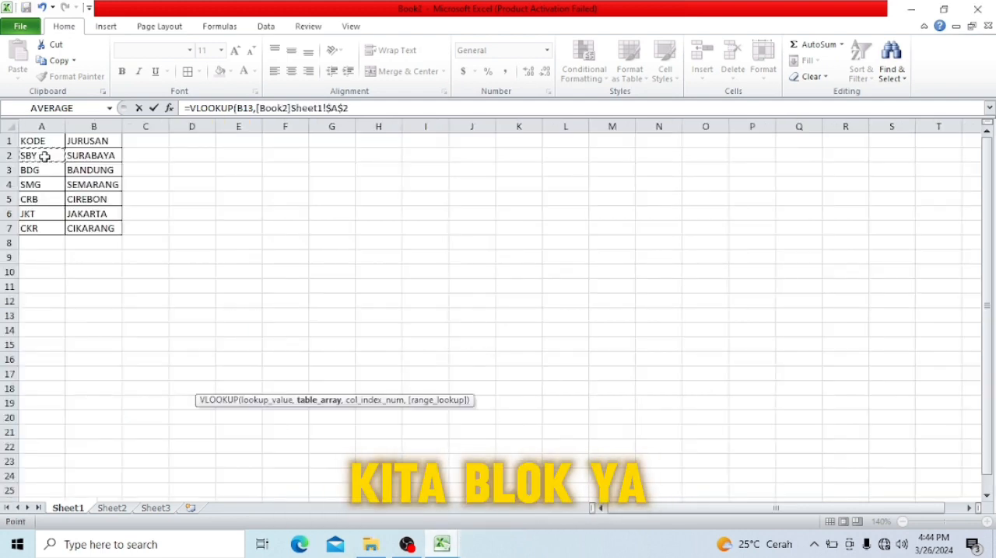
{"action": "left_click_drag", "start_coordinate": [44, 156], "coordinate": [91, 229]}
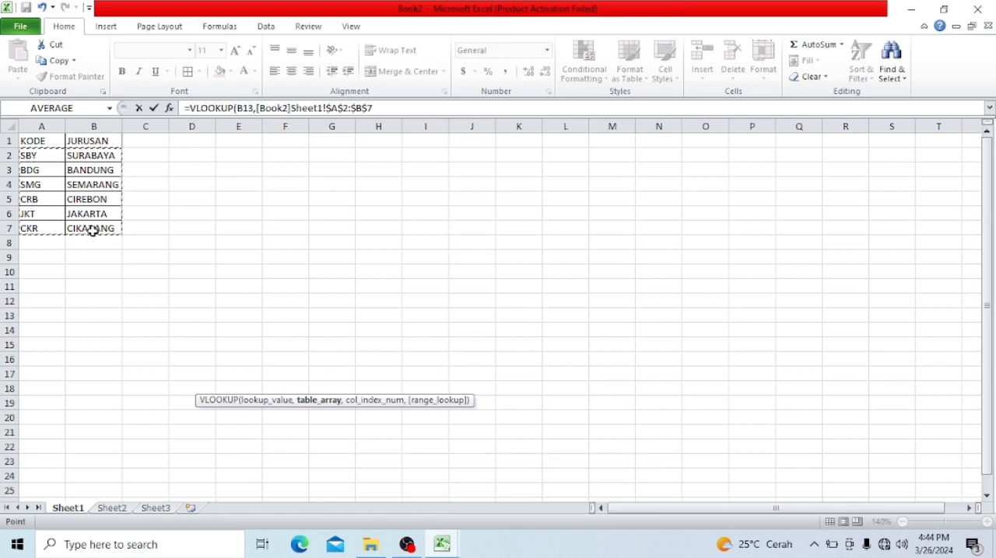
- Complete the VLOOKUP formula with column index 2 and FALSE for an exact match, and enter it
{"action": "type", "text": ","}
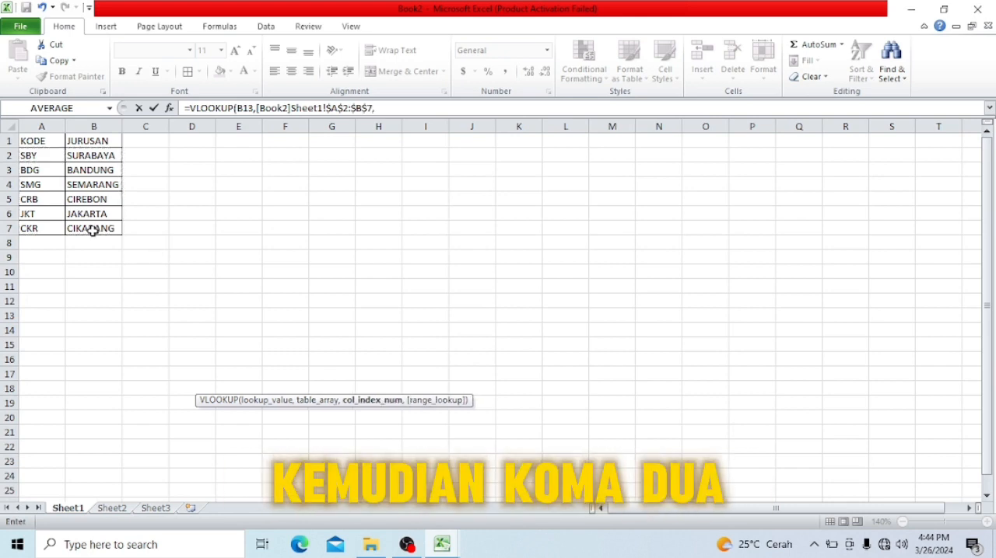
{"action": "type", "text": "2,f"}
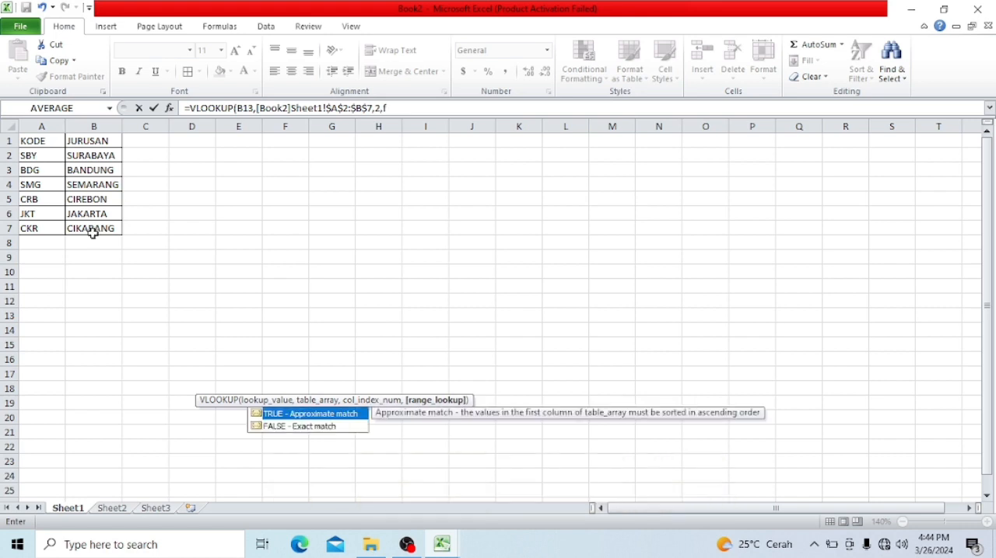
{"action": "key", "text": "Down"}
{"action": "key", "text": "Tab"}
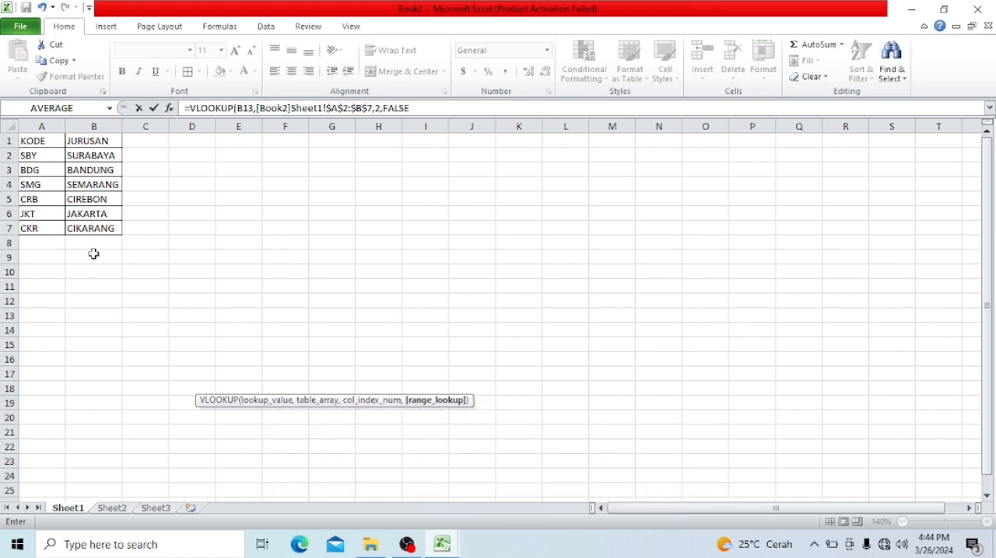
{"action": "key", "text": "Return"}
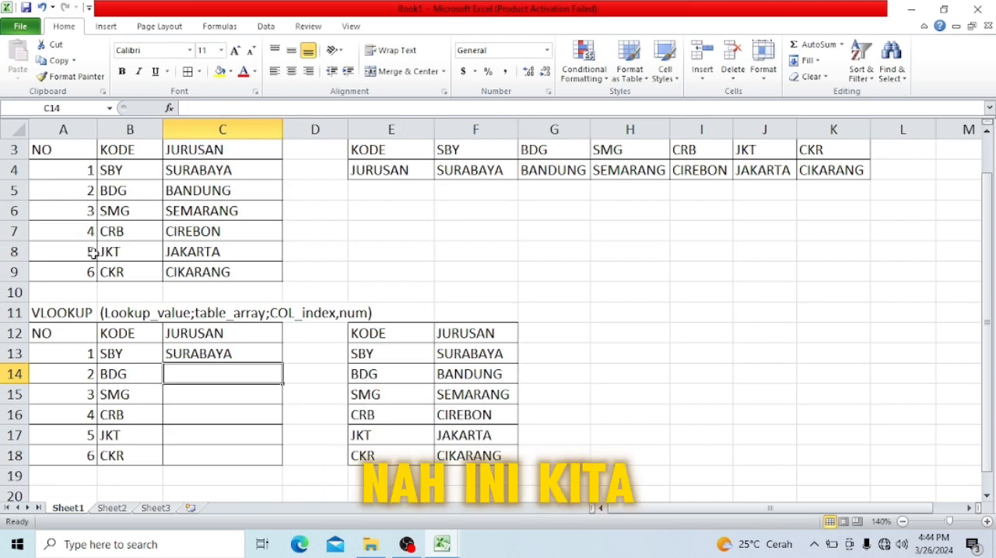
- Copy the VLOOKUP formula from C13 down through C18 in the JURUSAN column
{"action": "key", "text": "Up"}
{"action": "key", "text": "ctrl+c"}
{"action": "key", "text": "shift+Down"}
{"action": "key", "text": "shift+Down"}
{"action": "key", "text": "shift+Down"}
{"action": "key", "text": "shift+Down"}
{"action": "key", "text": "shift+Down"}
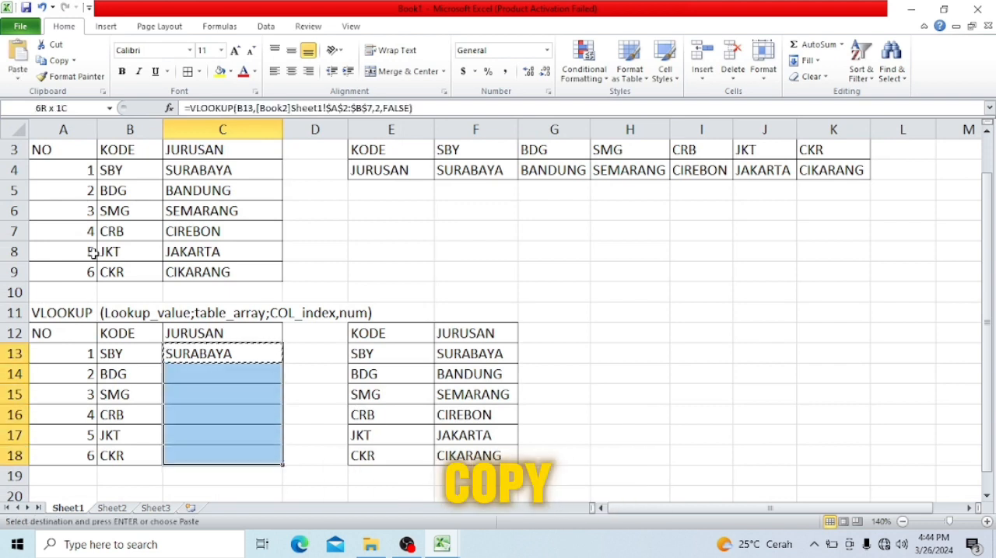
{"action": "key", "text": "ctrl+v"}
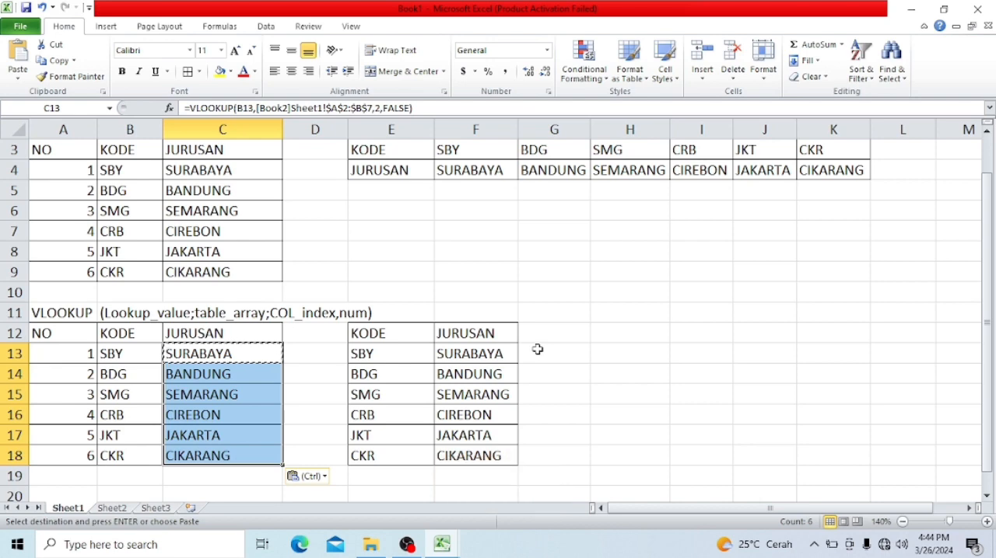
{"action": "key", "text": "Down"}
{"action": "key", "text": "Down"}
{"action": "key", "text": "Down"}
{"action": "key", "text": "Down"}
{"action": "key", "text": "Down"}
{"action": "key", "text": "Down"}
{"action": "key", "text": "Down"}
{"action": "key", "text": "Down"}
{"action": "key", "text": "Down"}
{"action": "key", "text": "Down"}
{"action": "key", "text": "Down"}
{"action": "key", "text": "Up"}
{"action": "key", "text": "Up"}
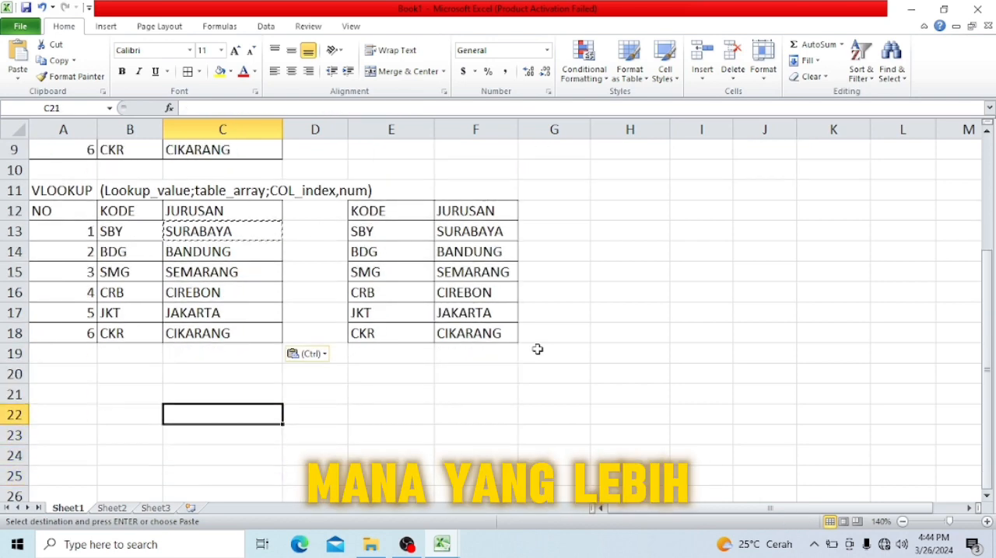
{"action": "key", "text": "Up"}
{"action": "key", "text": "Left"}
{"action": "key", "text": "Left"}
{"action": "key", "text": "Up"}
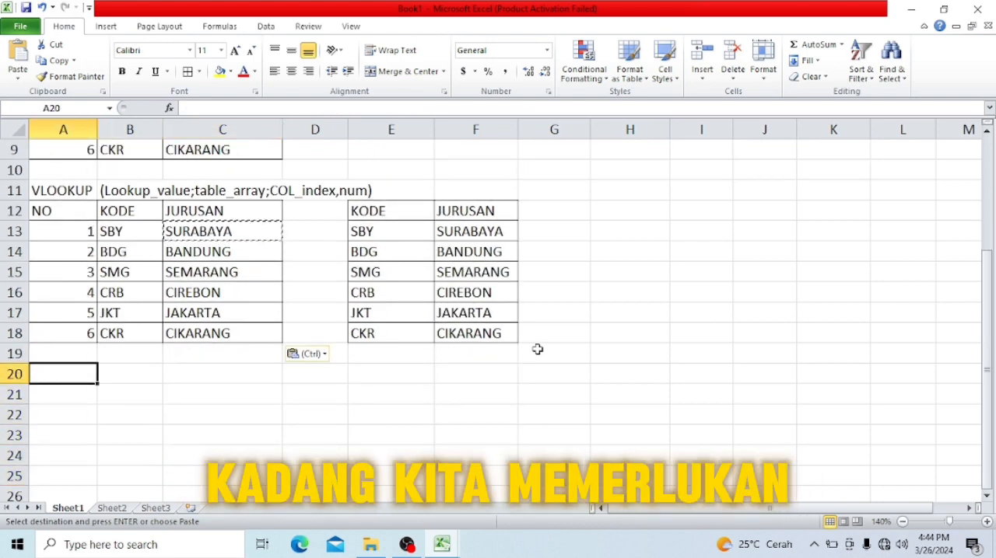
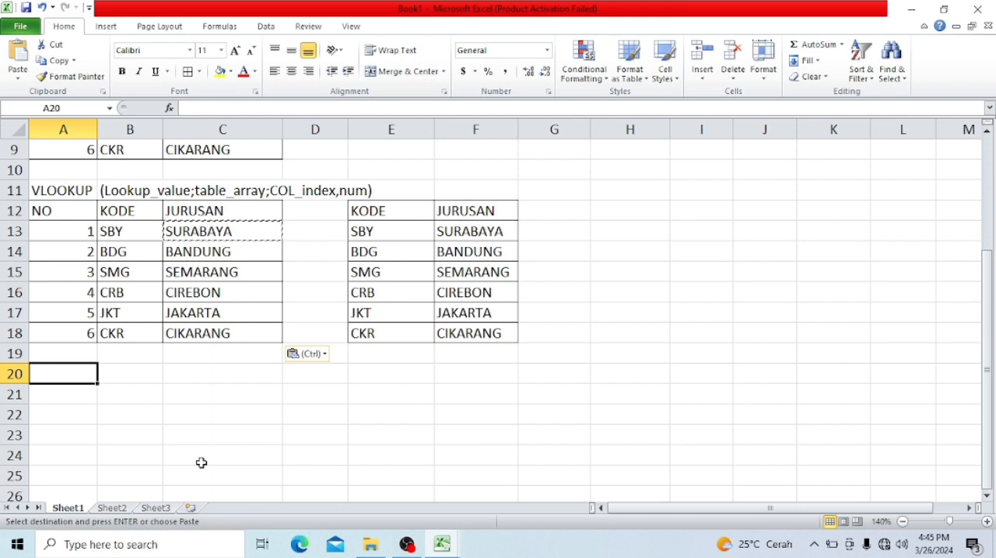
- Enter the title LATIHAN KULIAH 26/03/2024 in cell A1 of Sheet2
{"action": "left_click", "coordinate": [121, 510]}
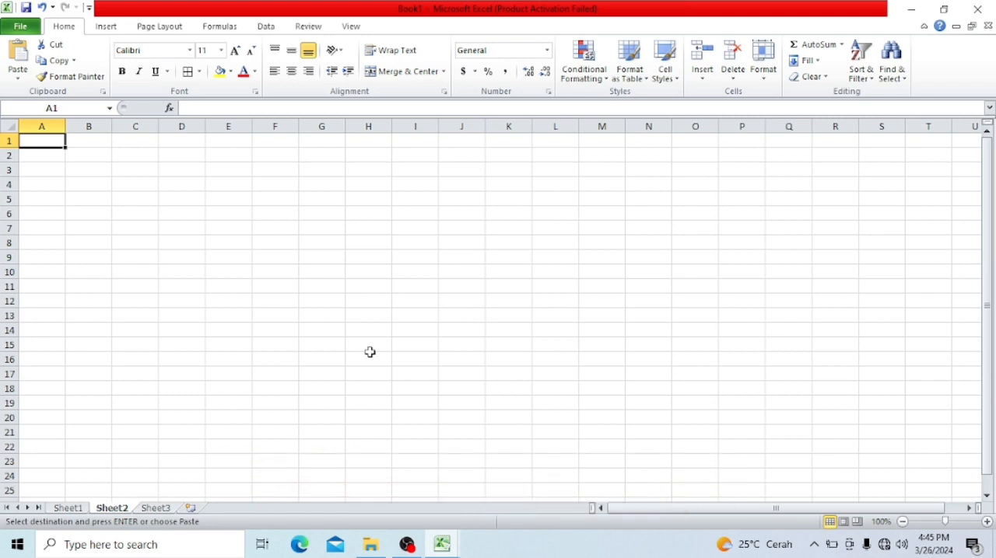
{"action": "type", "text": "ko"}
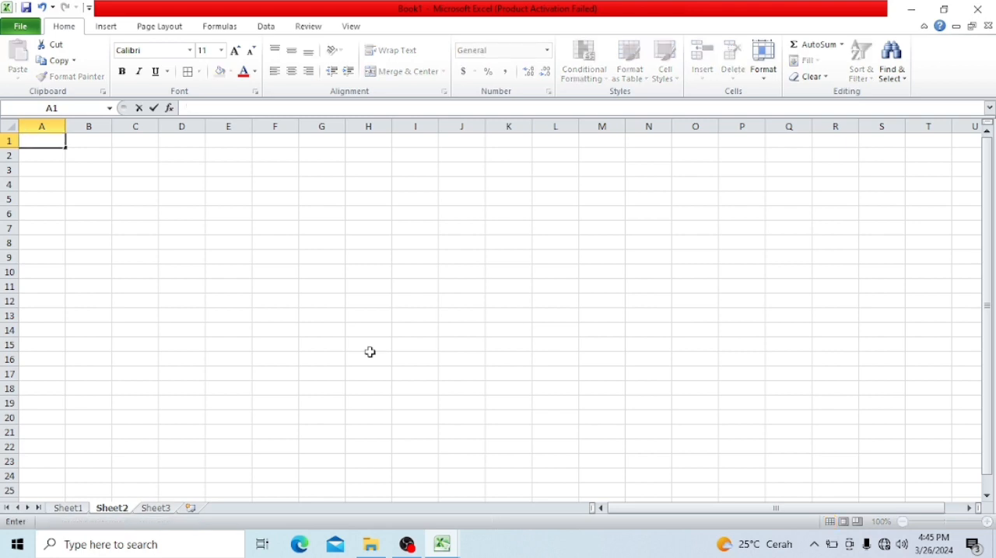
{"action": "type", "text": "NM"}
{"action": "key", "text": "BackSpace"}
{"action": "key", "text": "BackSpace"}
{"action": "type", "text": "NO"}
{"action": "key", "text": "BackSpace"}
{"action": "key", "text": "BackSpace"}
{"action": "type", "text": "LATIHAN"}
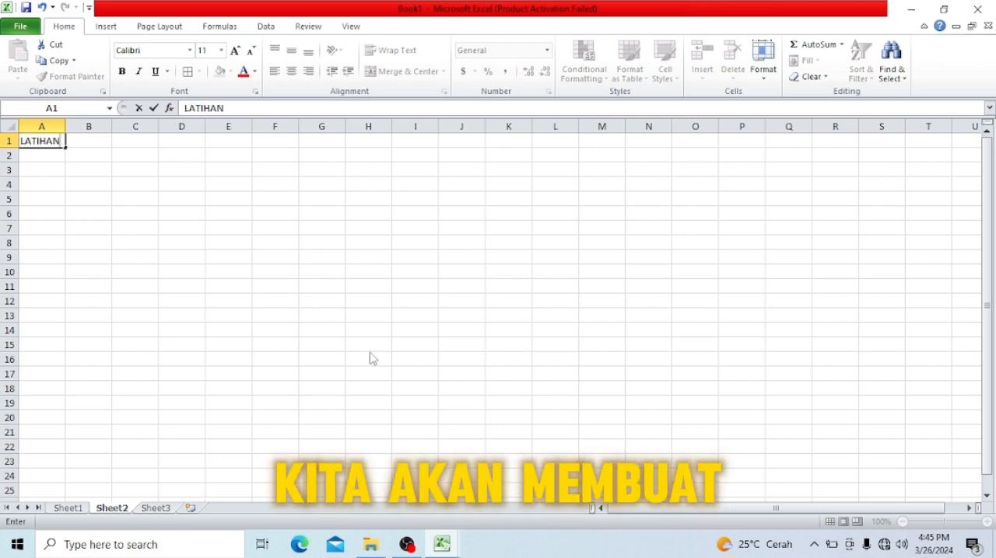
{"action": "type", "text": " KULIAH"}
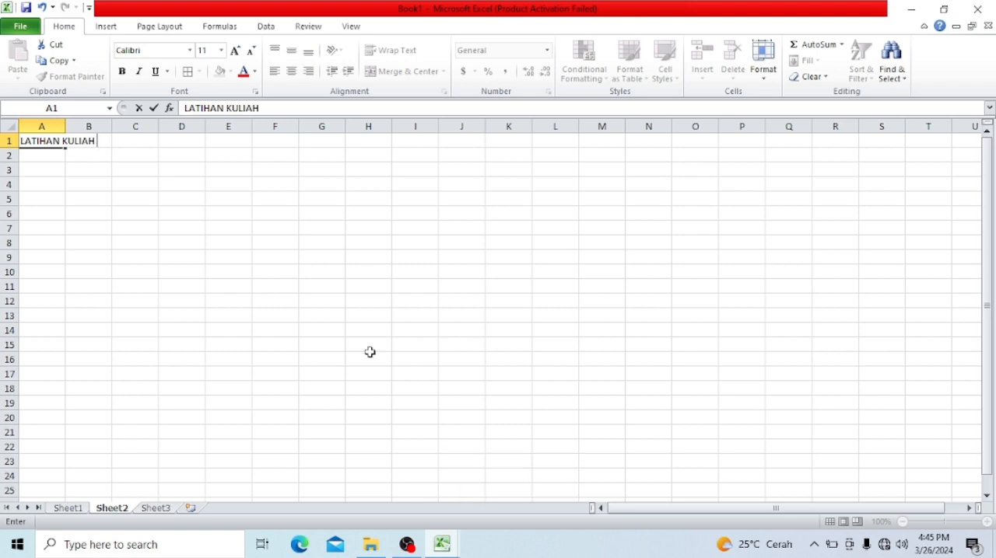
{"action": "type", "text": " 2"}
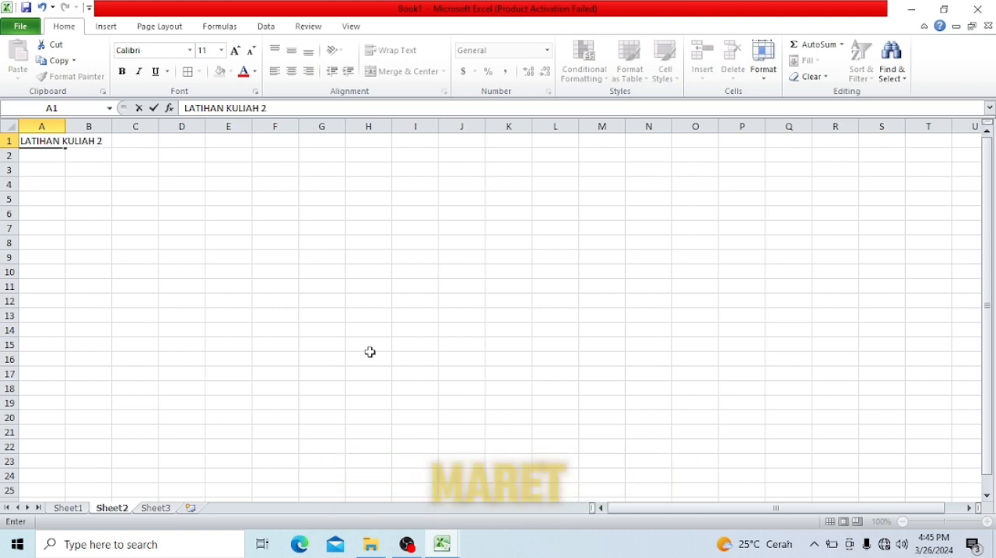
{"action": "type", "text": "6/03/20"}
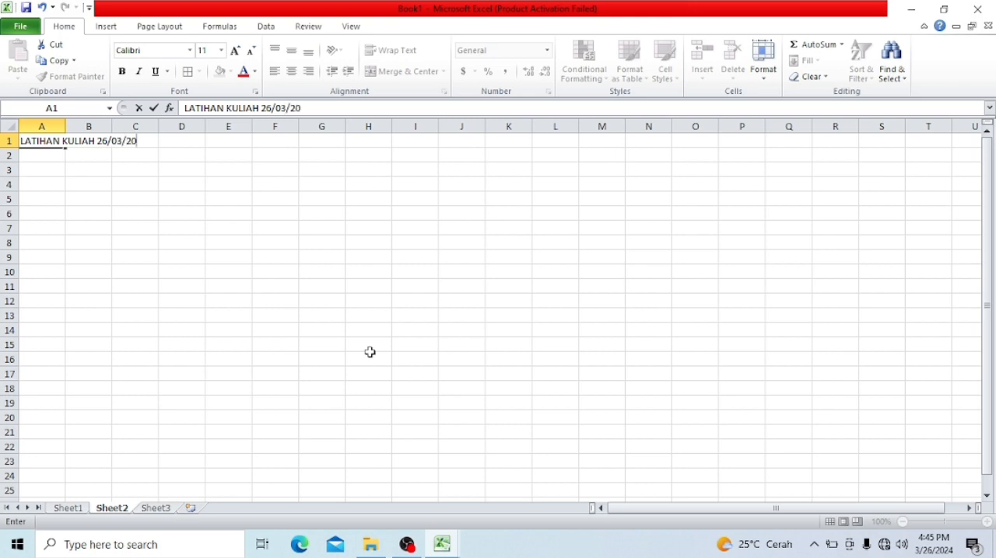
{"action": "key", "text": "Return"}
{"action": "key", "text": "Return"}
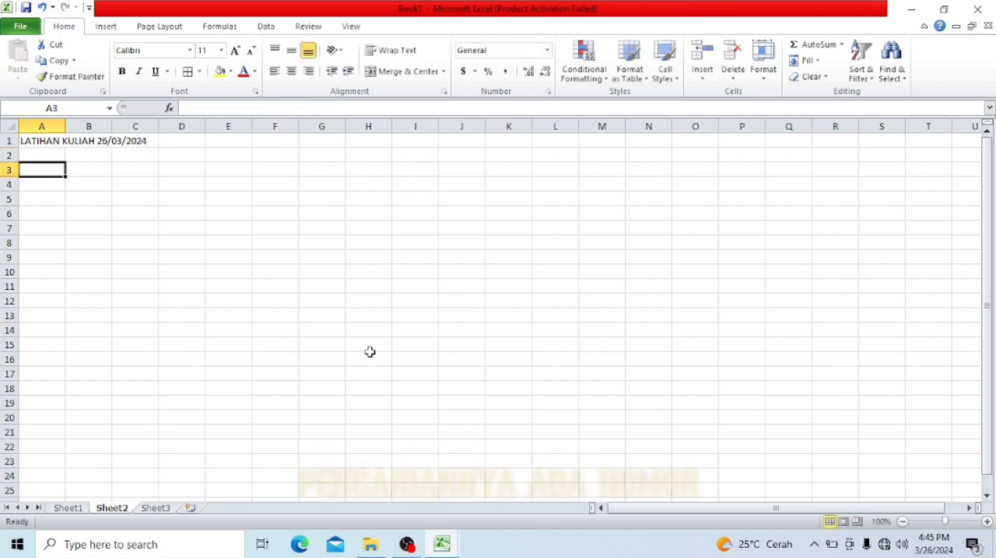
- Enter the column headers NO, NIM and NAMA in A3:C3
{"action": "type", "text": "NO"}
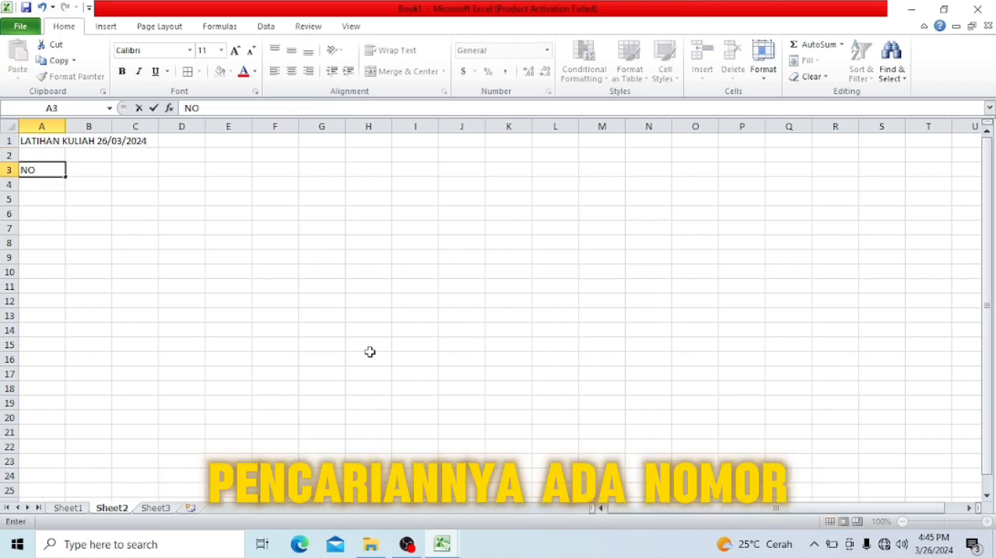
{"action": "key", "text": "Tab"}
{"action": "type", "text": "NIM"}
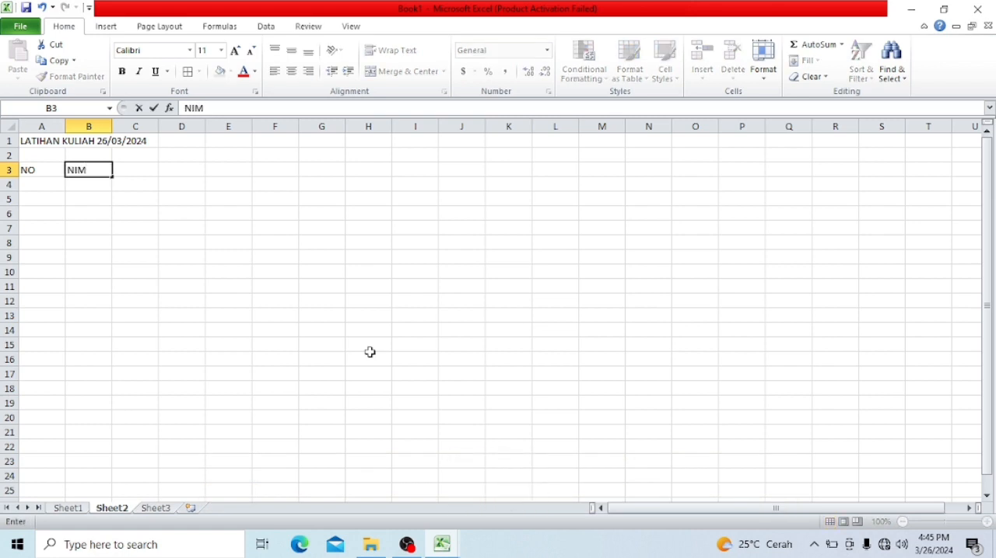
{"action": "key", "text": "Tab"}
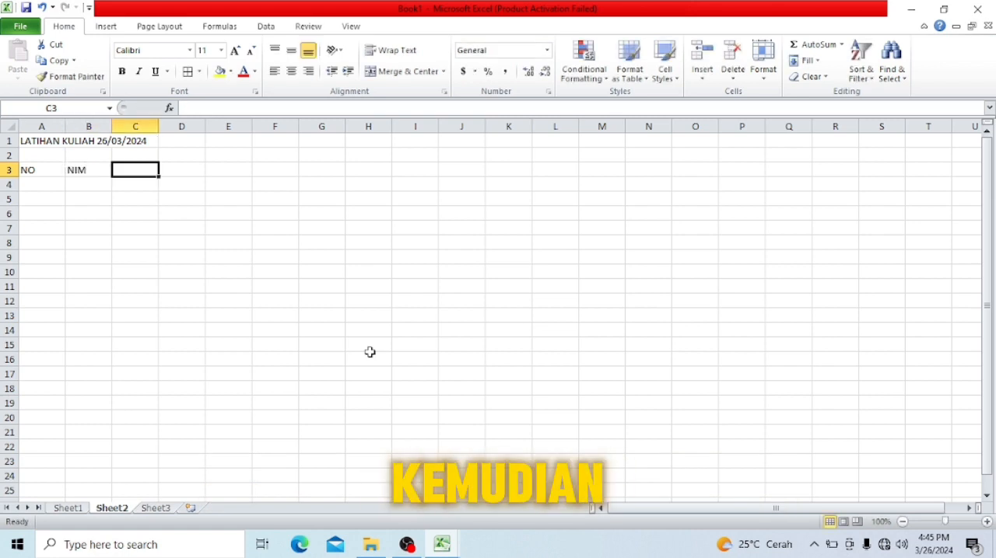
{"action": "type", "text": "NAMA"}
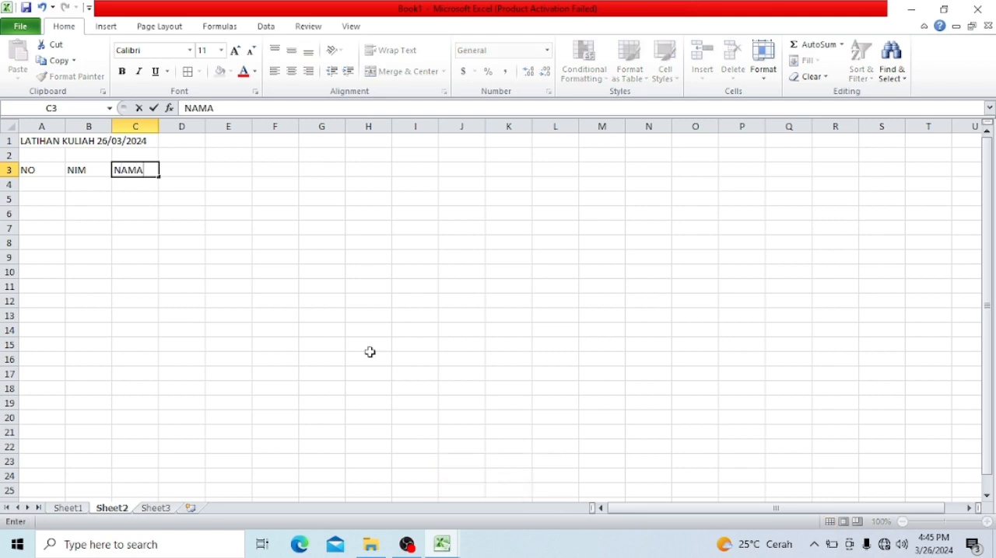
{"action": "key", "text": "Tab"}
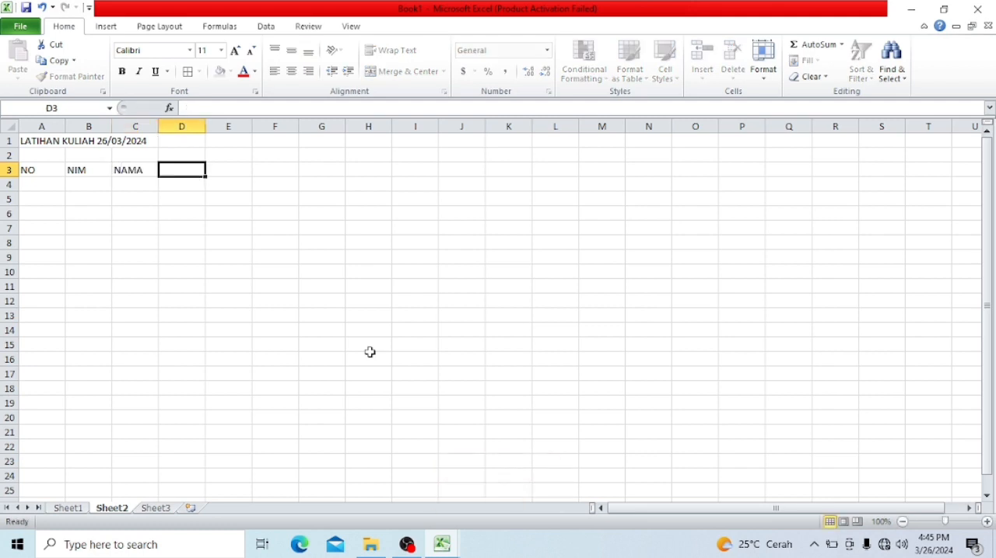
- Add the header KD MATA KULIAH in D3 and fit column D's width to it
{"action": "type", "text": "K"}
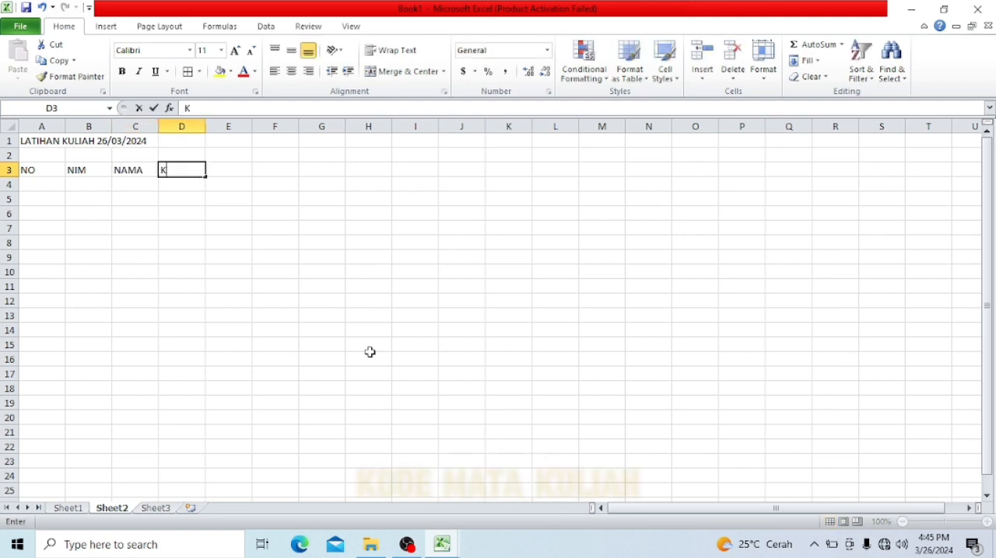
{"action": "type", "text": "D M"}
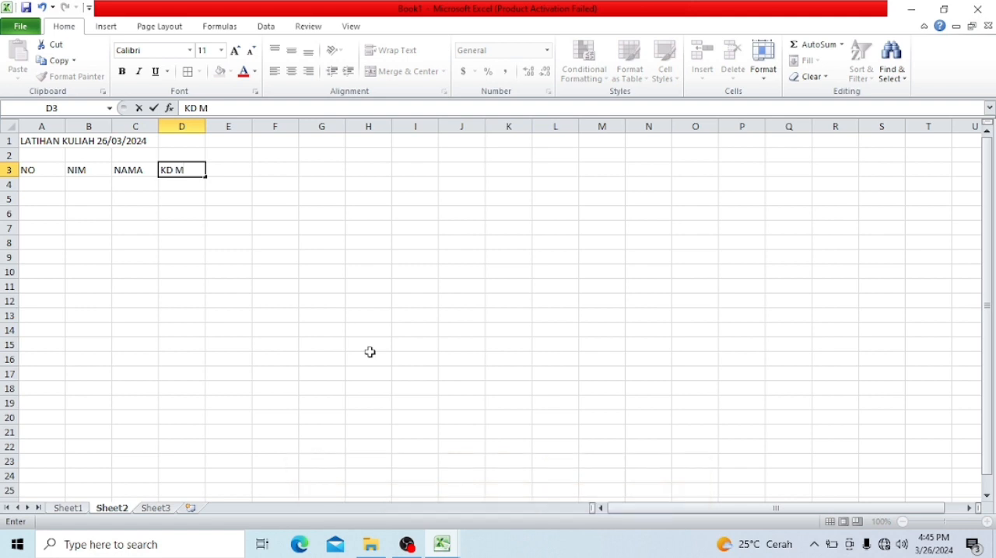
{"action": "type", "text": "ATA KULI"}
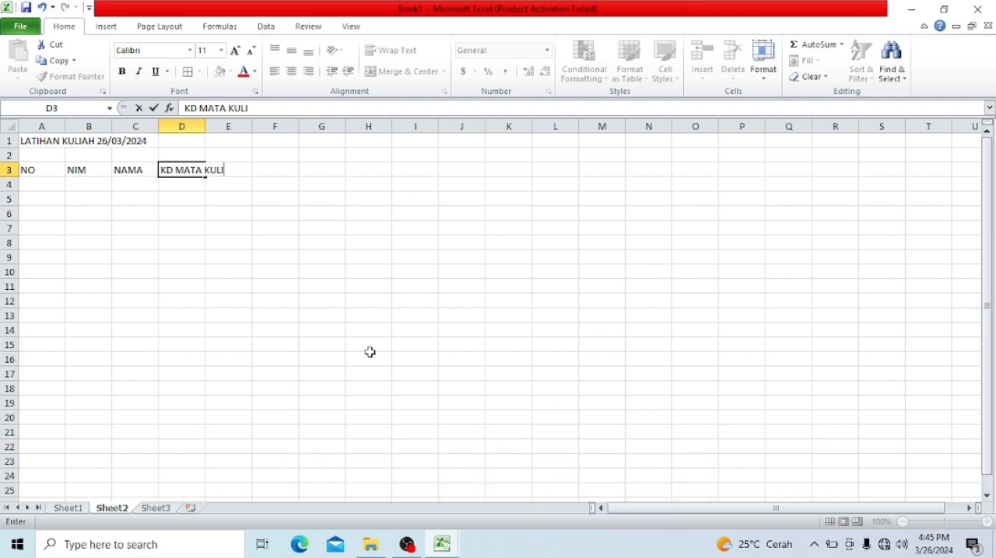
{"action": "type", "text": "AH"}
{"action": "key", "text": "Tab"}
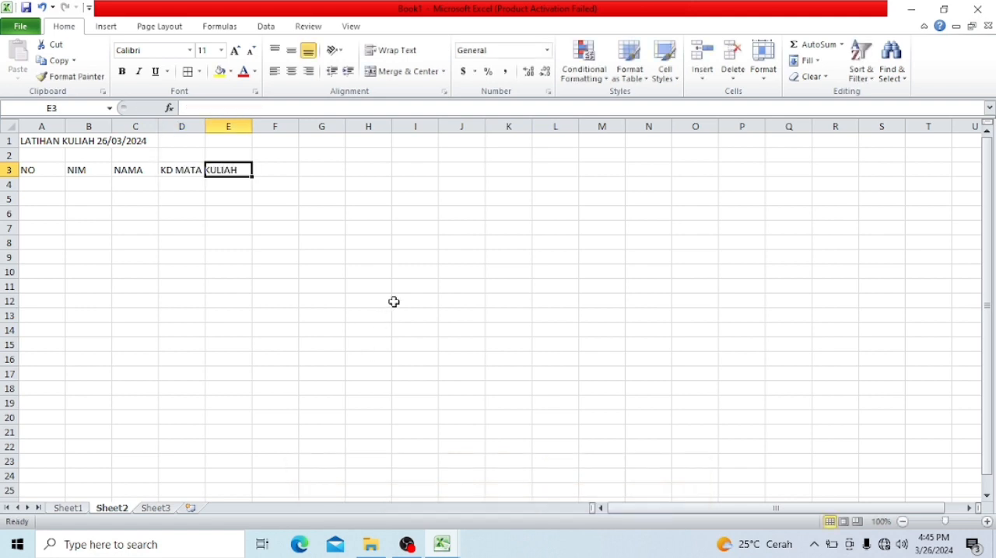
{"action": "double_click", "coordinate": [205, 121]}
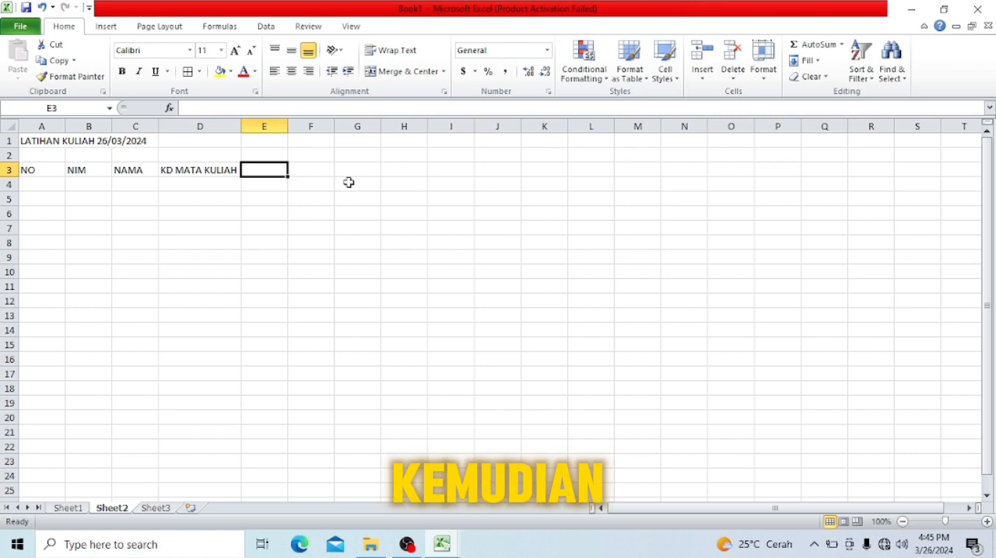
- Add the header JURUSAN in E3
{"action": "type", "text": "JURUSAN"}
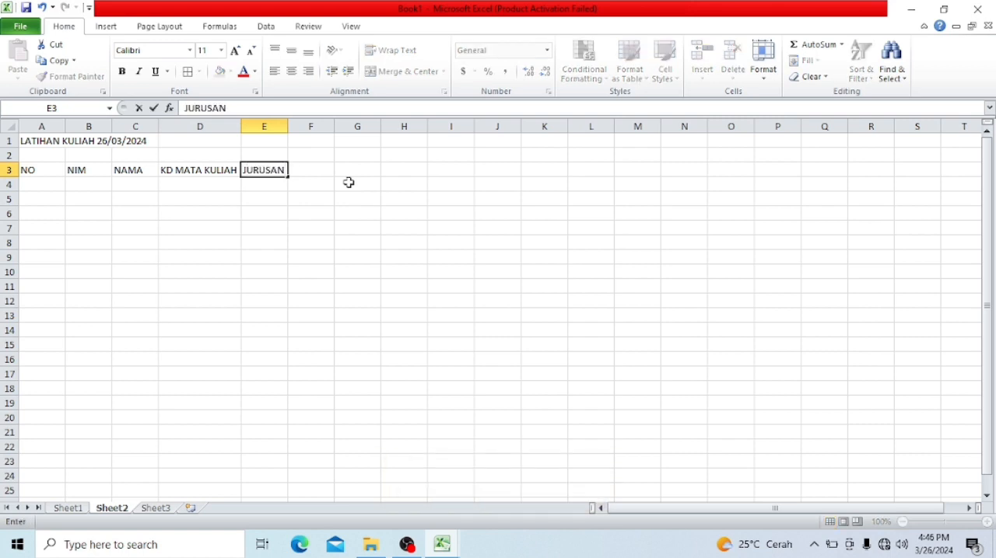
{"action": "key", "text": "Tab"}
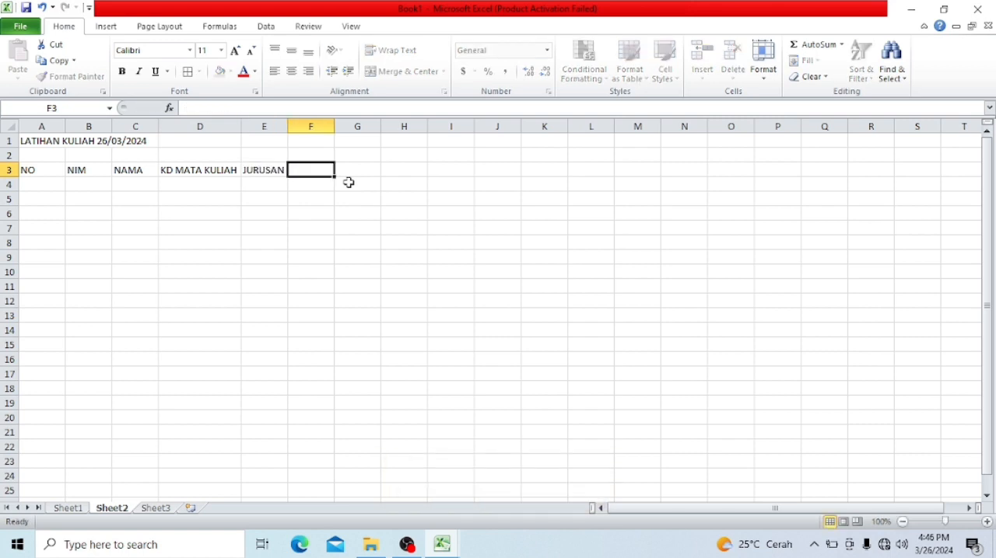
{"action": "key", "text": "Left"}
{"action": "key", "text": "Right"}
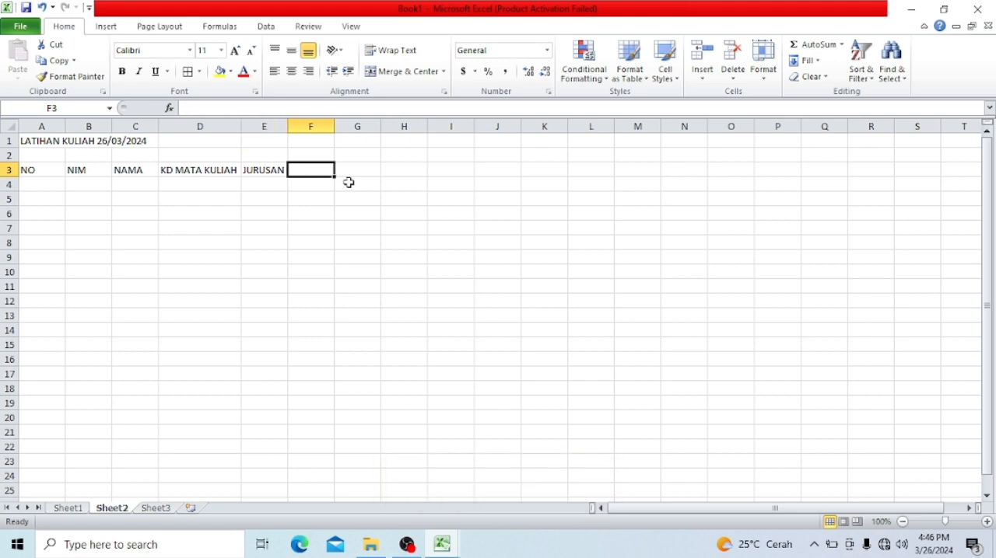
- Add the header NAMA MATA KULIAH in F3 and widen column F to fit the text
{"action": "type", "text": "NAM"}
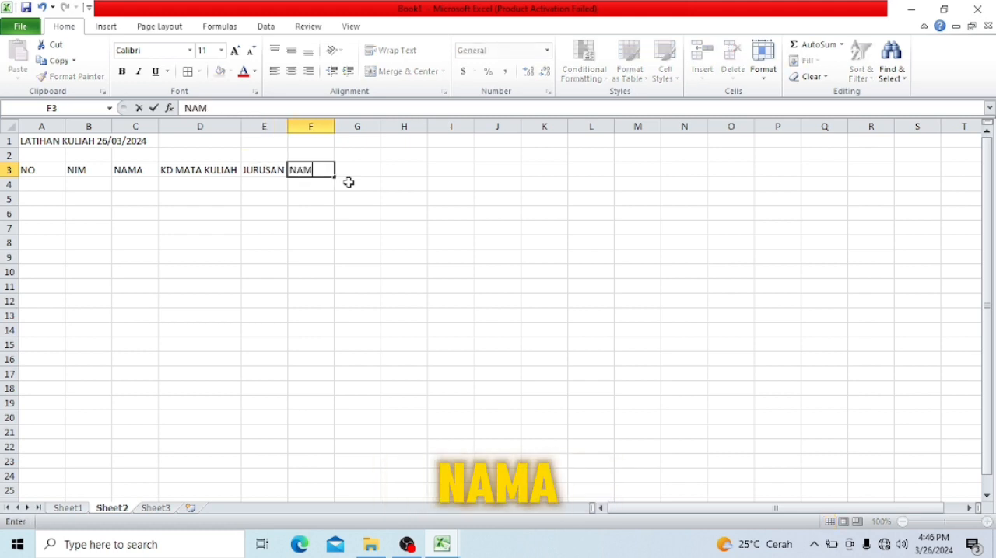
{"action": "key", "text": "BackSpace"}
{"action": "key", "text": "BackSpace"}
{"action": "key", "text": "BackSpace"}
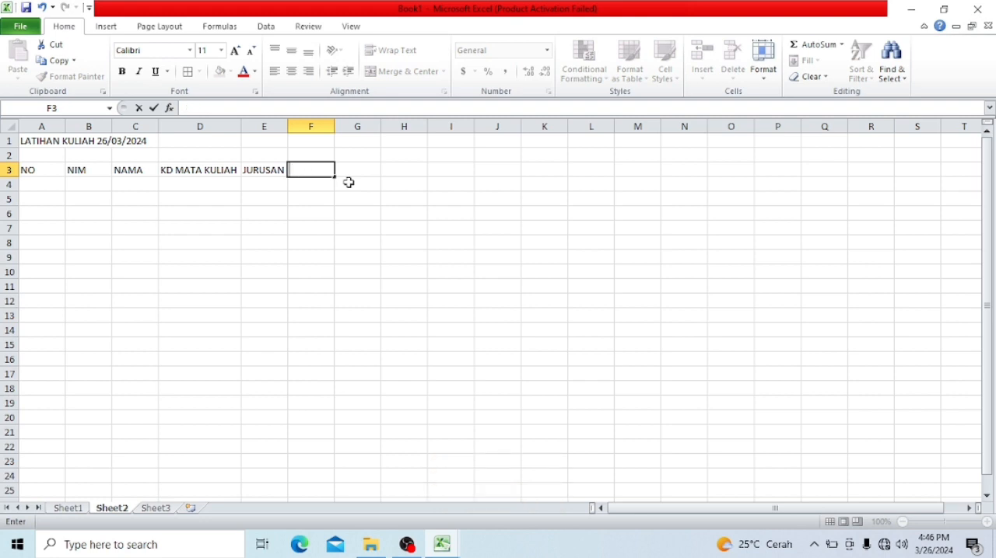
{"action": "type", "text": "NAMA MA"}
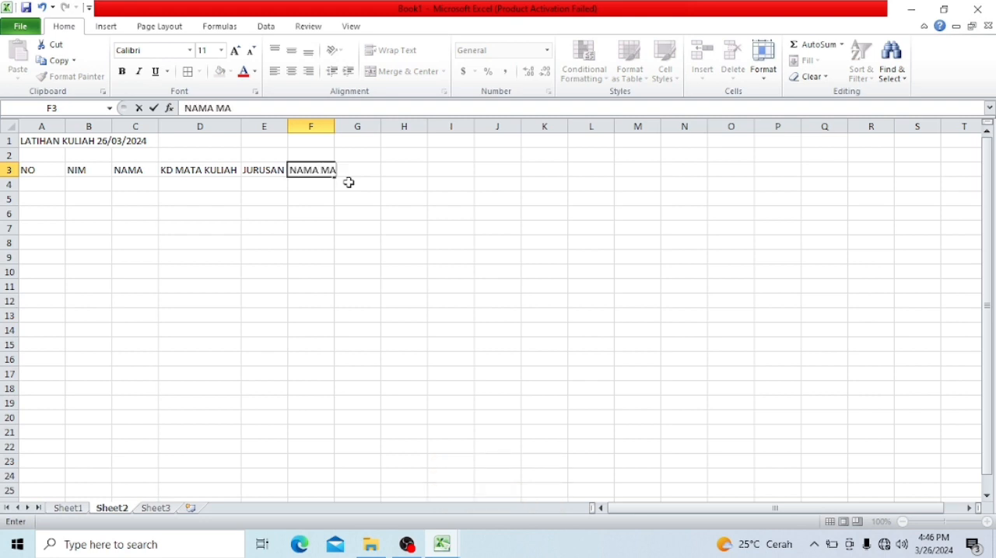
{"action": "type", "text": "TA KULIAH"}
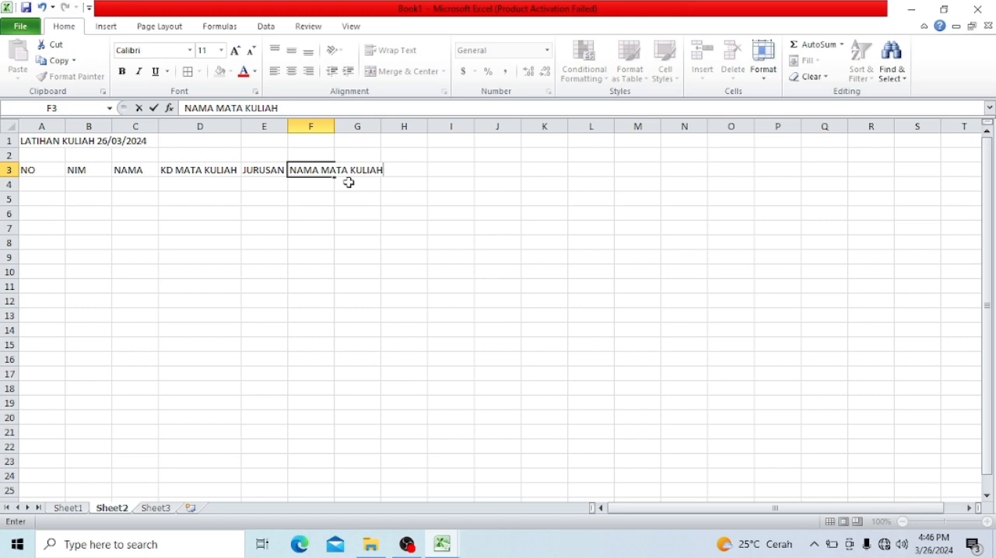
{"action": "key", "text": "Return"}
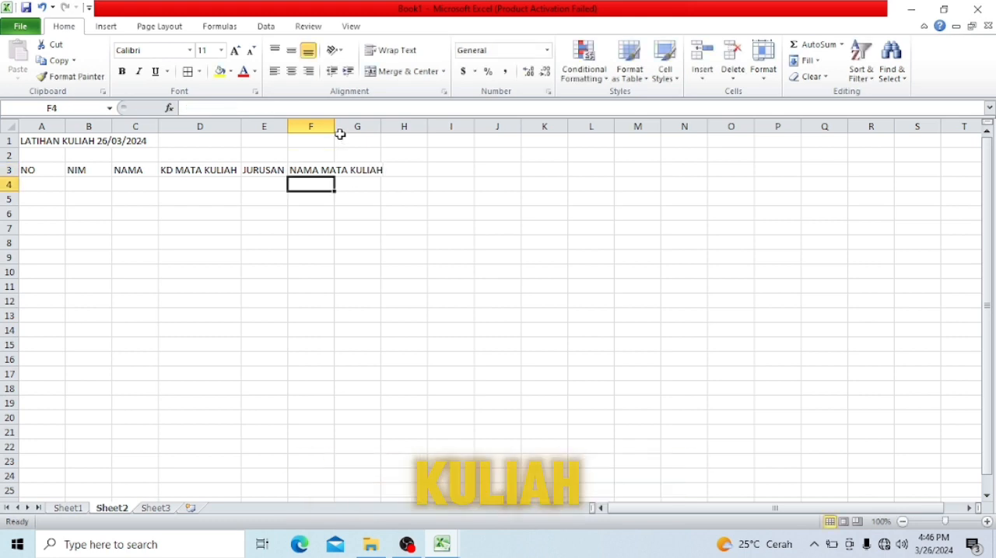
{"action": "left_click_drag", "start_coordinate": [335, 126], "coordinate": [388, 126]}
{"action": "left_click", "coordinate": [207, 194]}
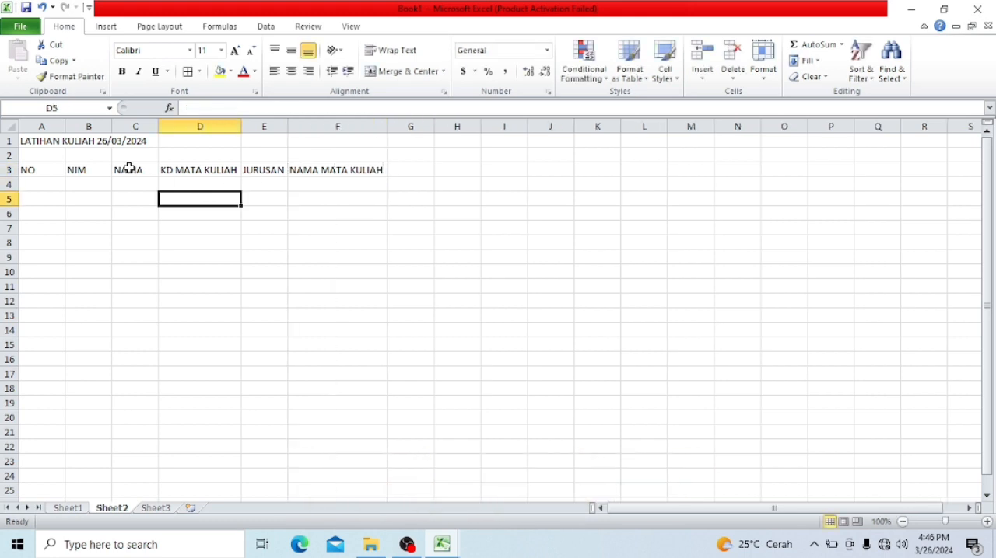
{"action": "left_click", "coordinate": [129, 168]}
- Add the headers KD DOSEN in G3 and NAMA DOSEN in H3, and fit both column widths to their text
{"action": "left_click", "coordinate": [402, 168]}
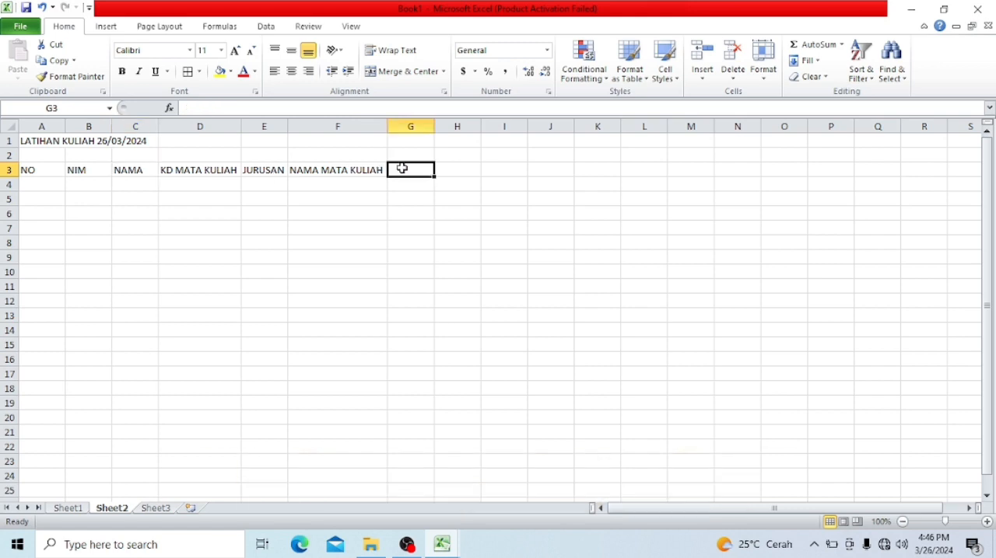
{"action": "type", "text": "KD"}
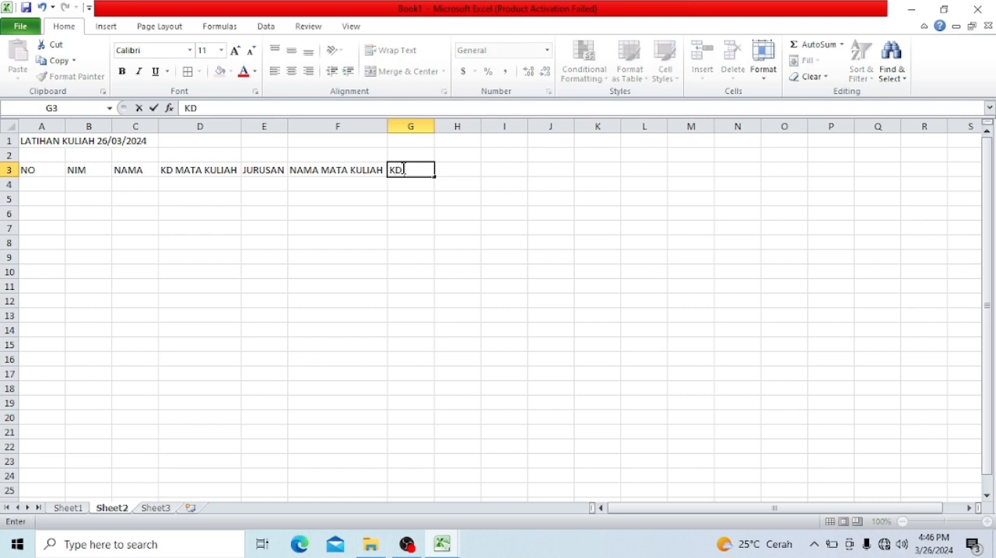
{"action": "type", "text": " DOSEN"}
{"action": "key", "text": "Return"}
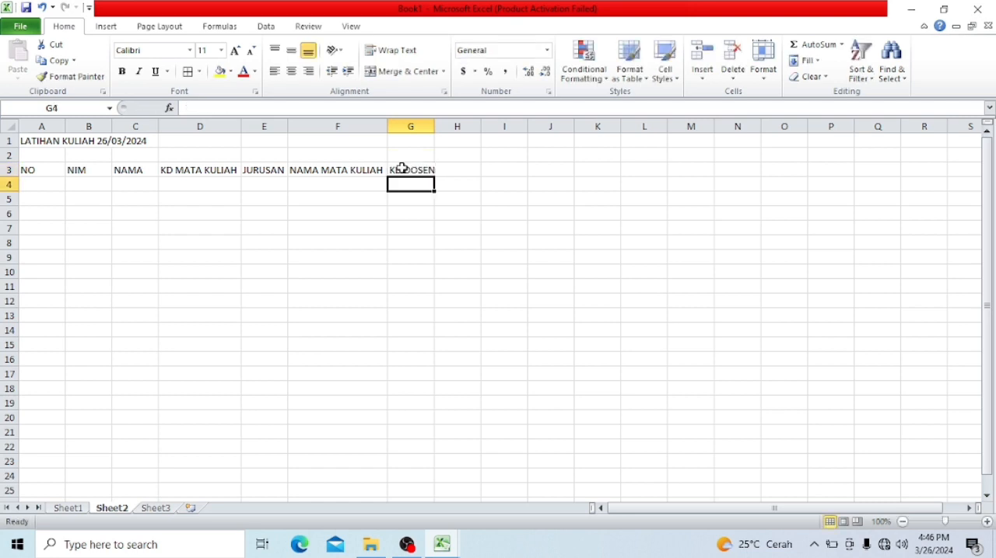
{"action": "left_click", "coordinate": [451, 168]}
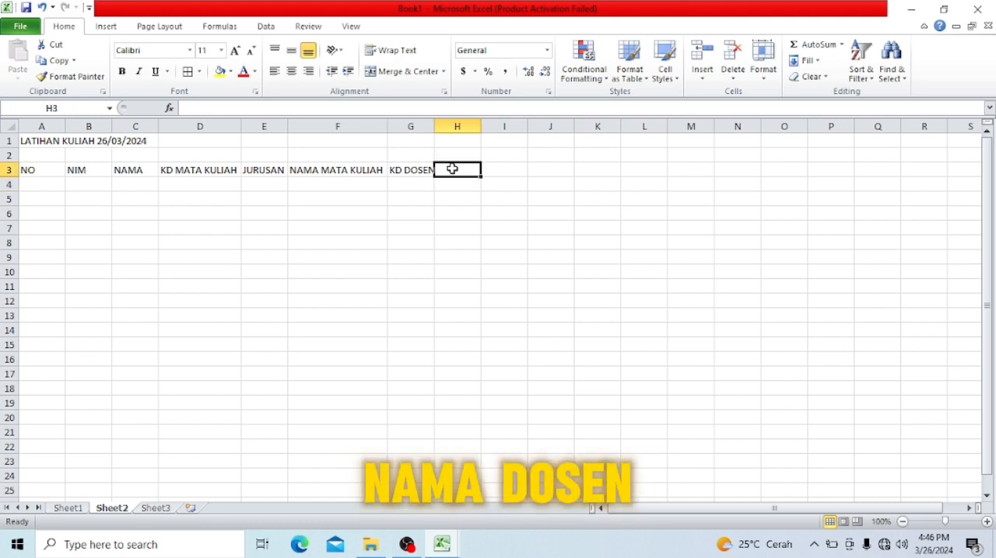
{"action": "type", "text": "NAMA DOSEN"}
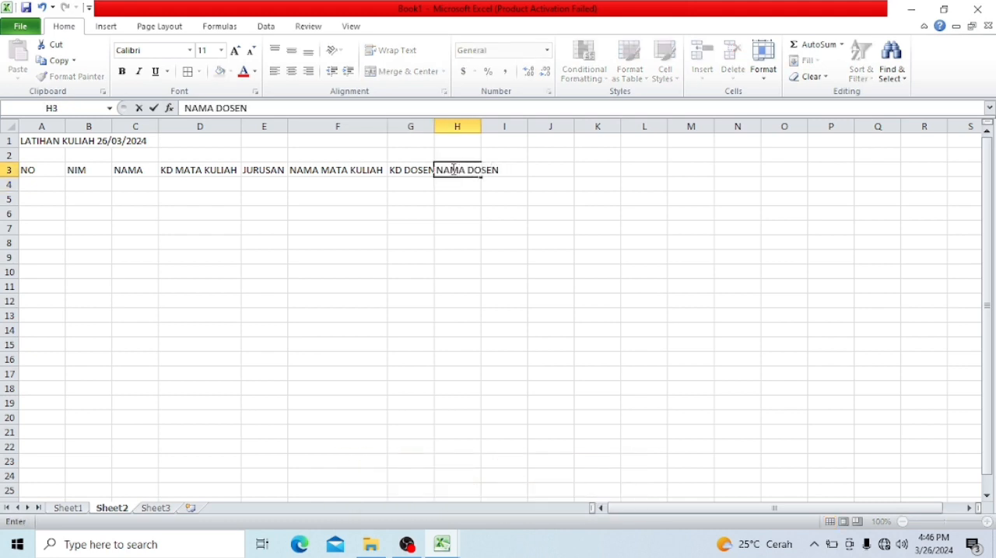
{"action": "key", "text": "Return"}
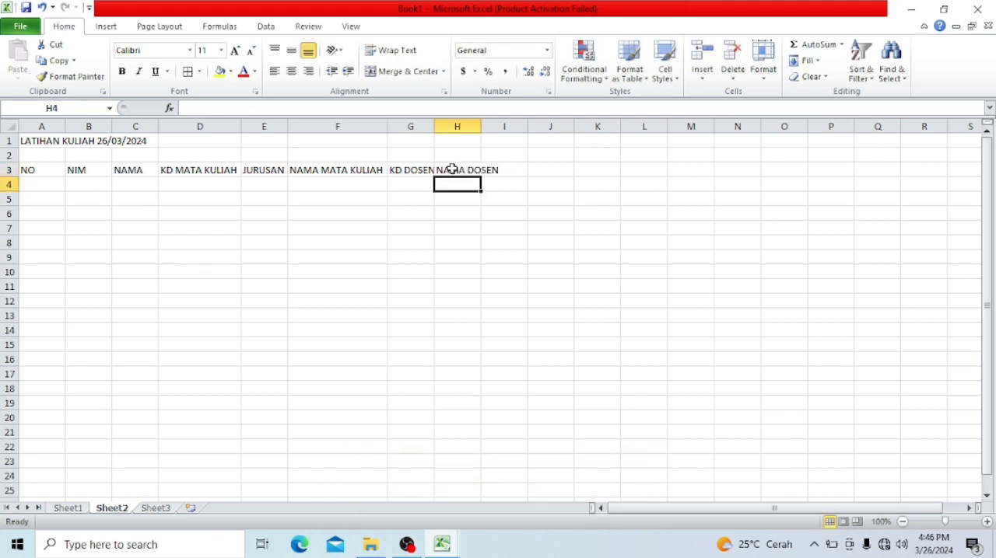
{"action": "double_click", "coordinate": [431, 125]}
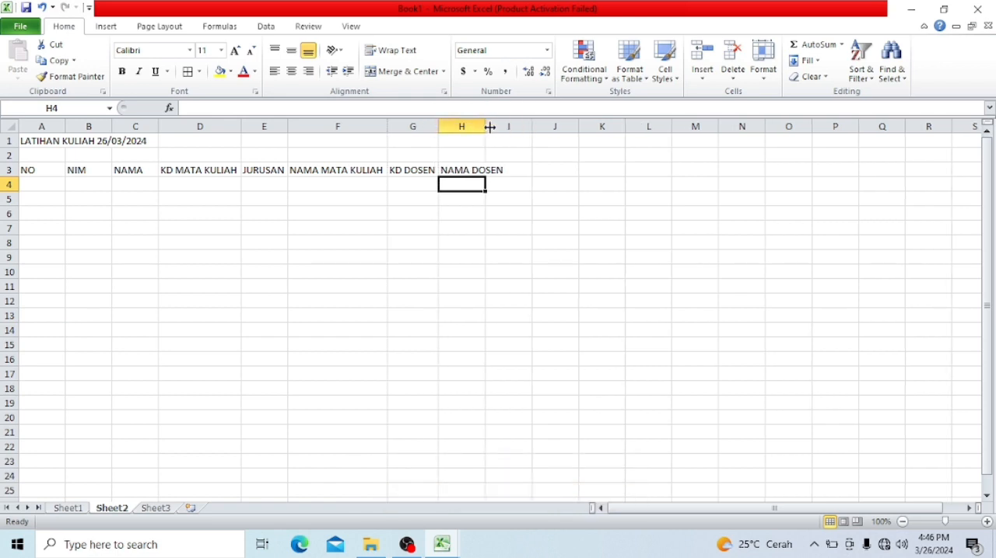
{"action": "double_click", "coordinate": [490, 127]}
- Number the rows 1 to 5 in A4:A8 under the NO header
{"action": "key", "text": "Home"}
{"action": "type", "text": "1"}
{"action": "type", "text": "2"}
{"action": "key", "text": "Return"}
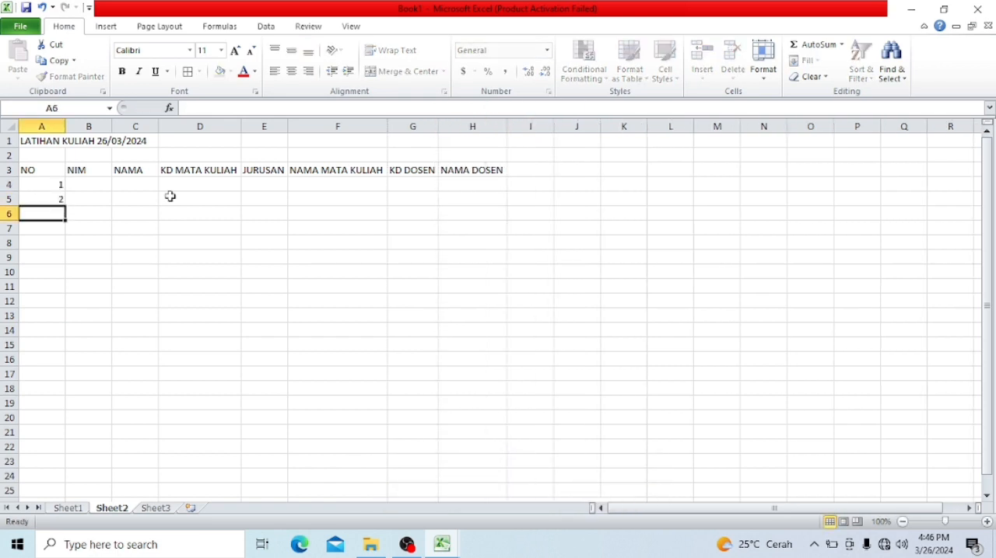
{"action": "type", "text": "3"}
{"action": "key", "text": "Return"}
{"action": "type", "text": "4"}
{"action": "key", "text": "Return"}
{"action": "type", "text": "5"}
{"action": "key", "text": "Return"}
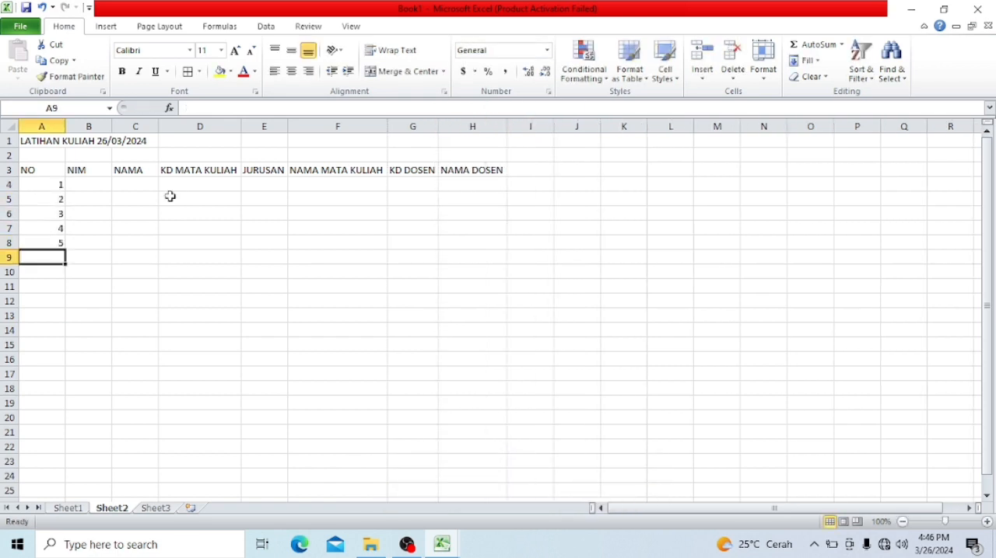
- Widen column B slightly, enter the first student number in B4 and fill it down to B8 as a consecutive series
{"action": "left_click", "coordinate": [101, 186]}
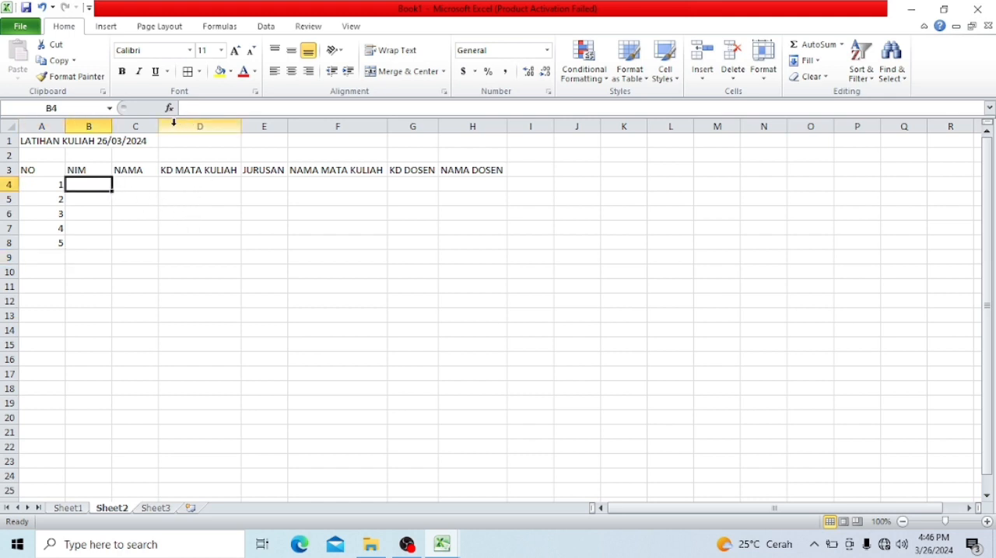
{"action": "left_click_drag", "start_coordinate": [112, 123], "coordinate": [119, 123]}
{"action": "type", "text": "240001"}
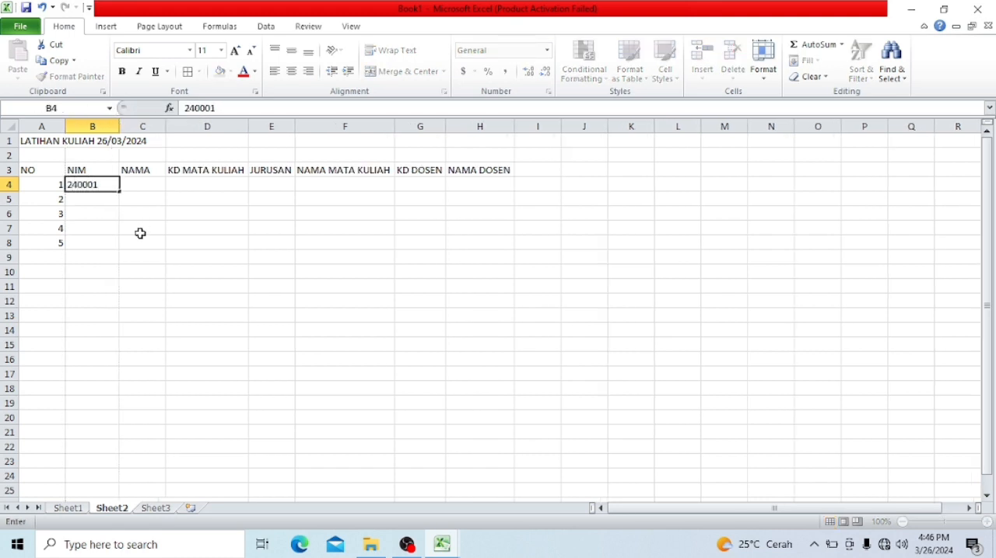
{"action": "key", "text": "Return"}
{"action": "left_click", "coordinate": [104, 184]}
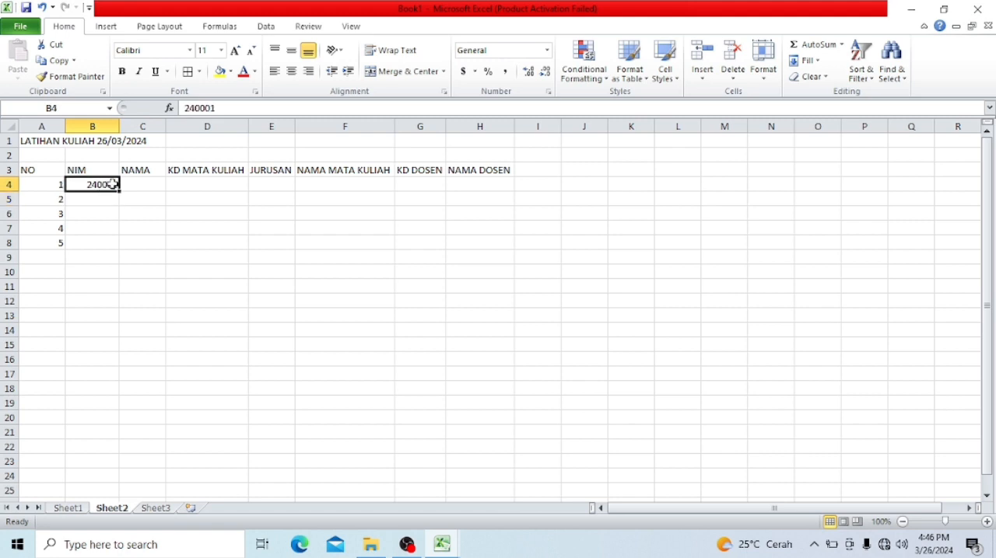
{"action": "left_click_drag", "start_coordinate": [118, 191], "coordinate": [119, 245]}
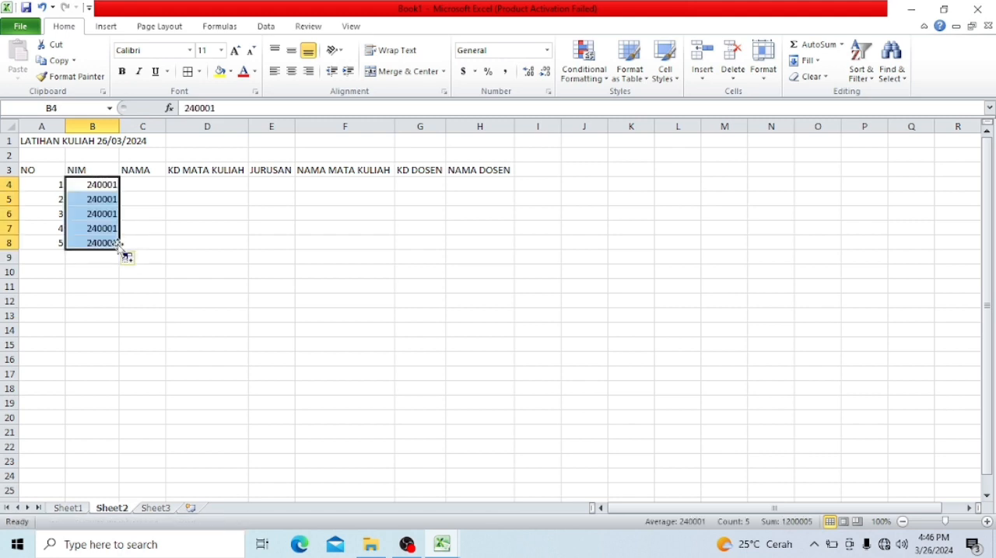
{"action": "left_click", "coordinate": [131, 258]}
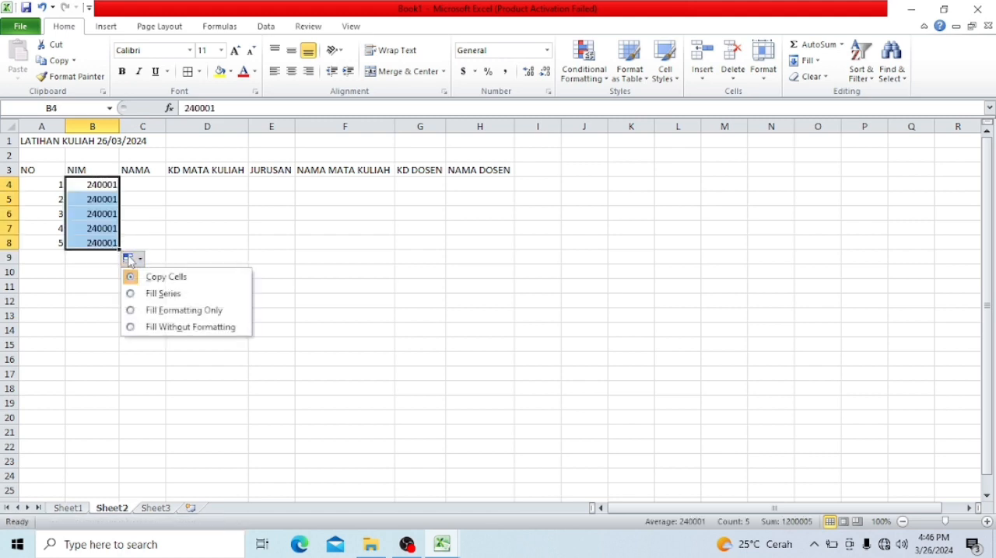
{"action": "left_click", "coordinate": [153, 295]}
- Enter the five students' first names in C4:C8 under the NAMA header
{"action": "left_click", "coordinate": [146, 187]}
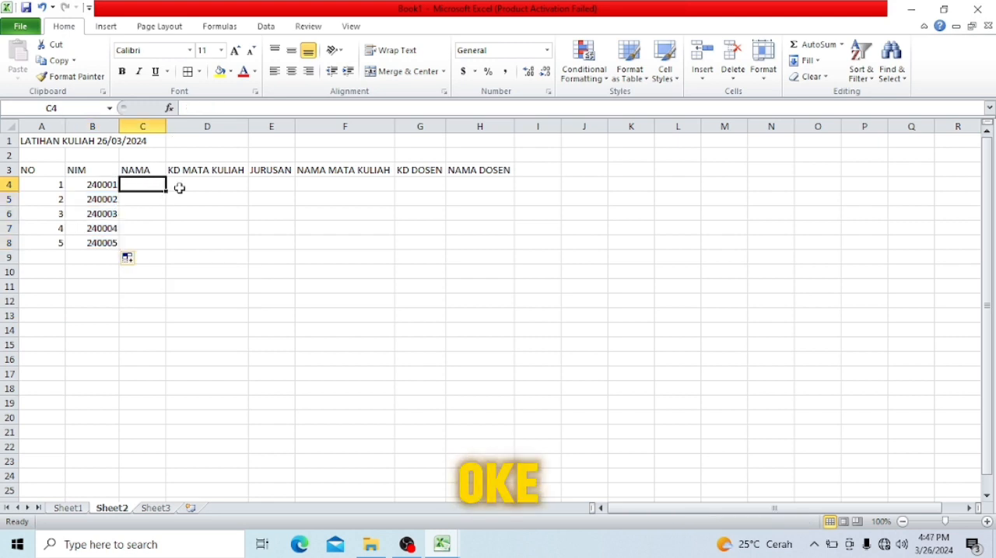
{"action": "type", "text": "A"}
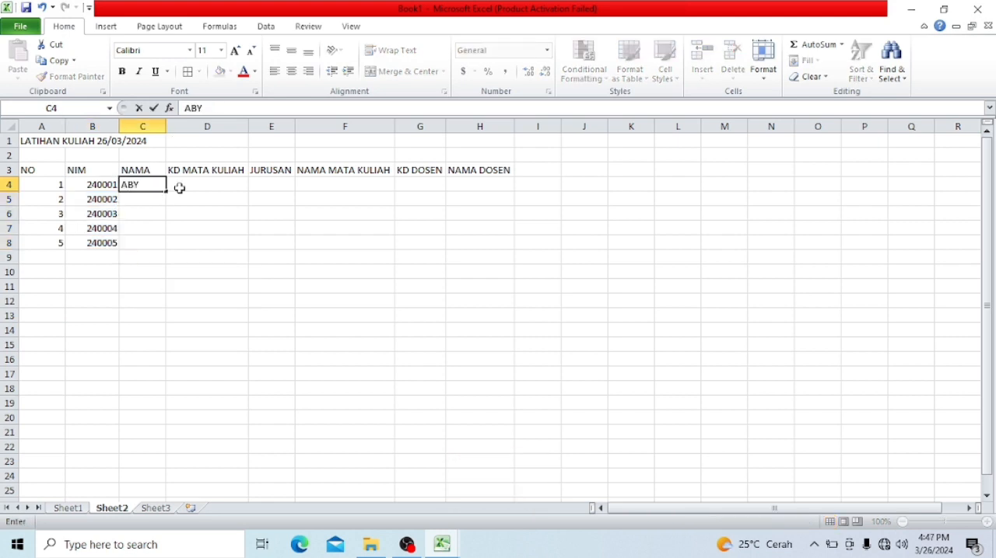
{"action": "type", "text": "BY"}
{"action": "key", "text": "Return"}
{"action": "type", "text": "SHIN"}
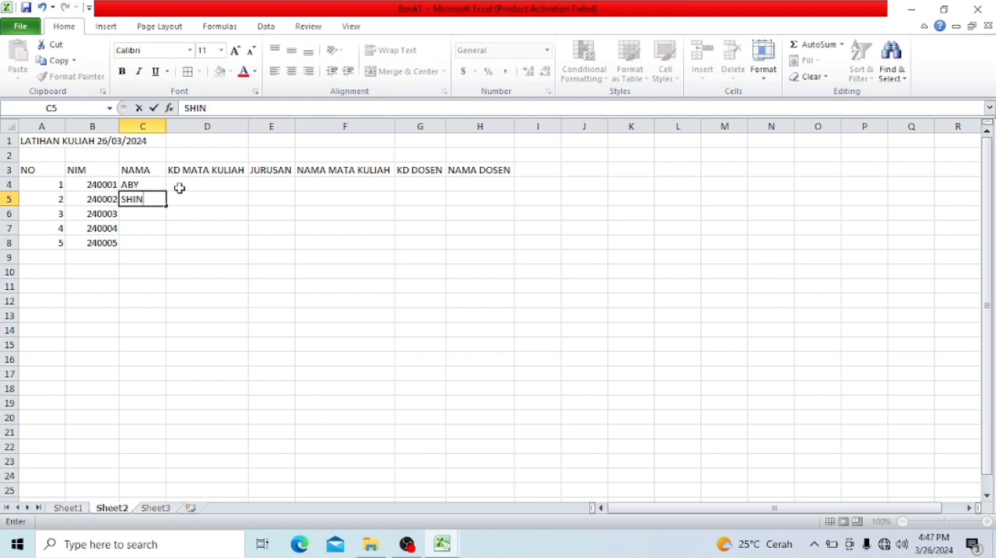
{"action": "type", "text": "TA"}
{"action": "key", "text": "Return"}
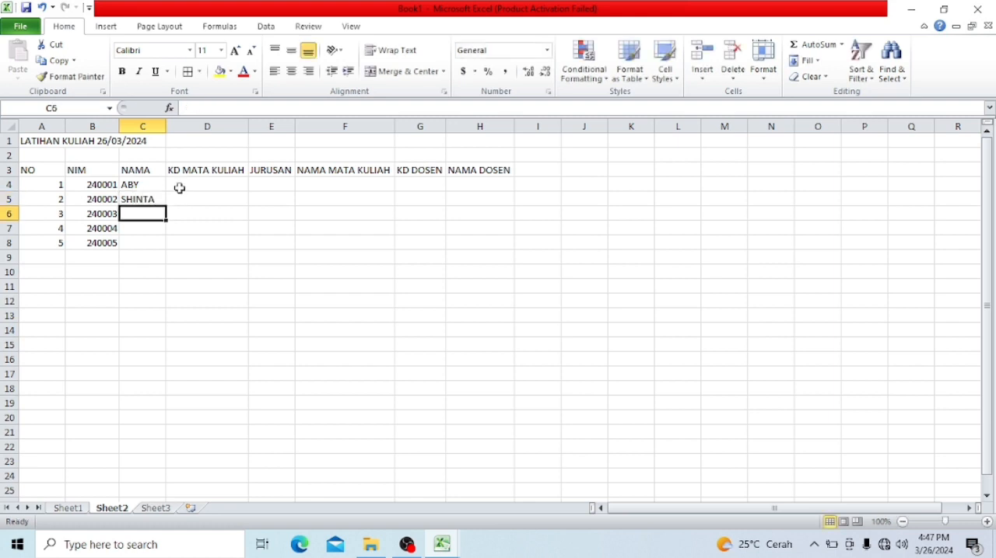
{"action": "type", "text": "MESYA"}
{"action": "key", "text": "Return"}
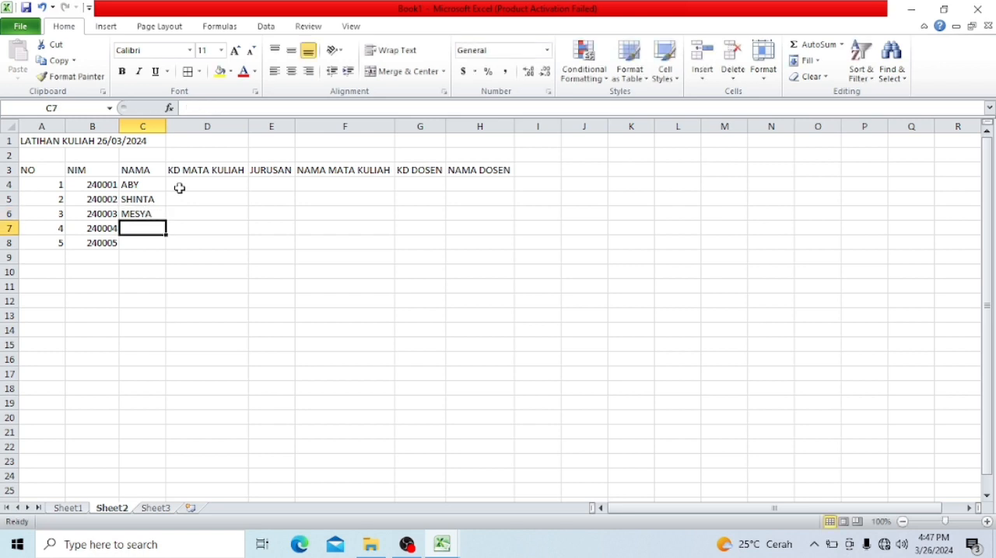
{"action": "type", "text": "RAMDHAN"}
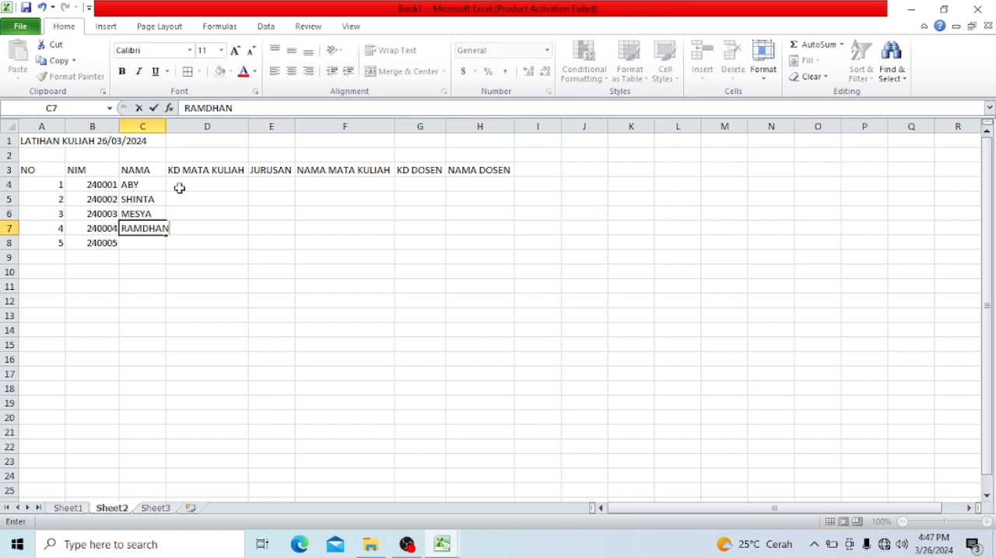
{"action": "key", "text": "Return"}
{"action": "type", "text": "SIMA"}
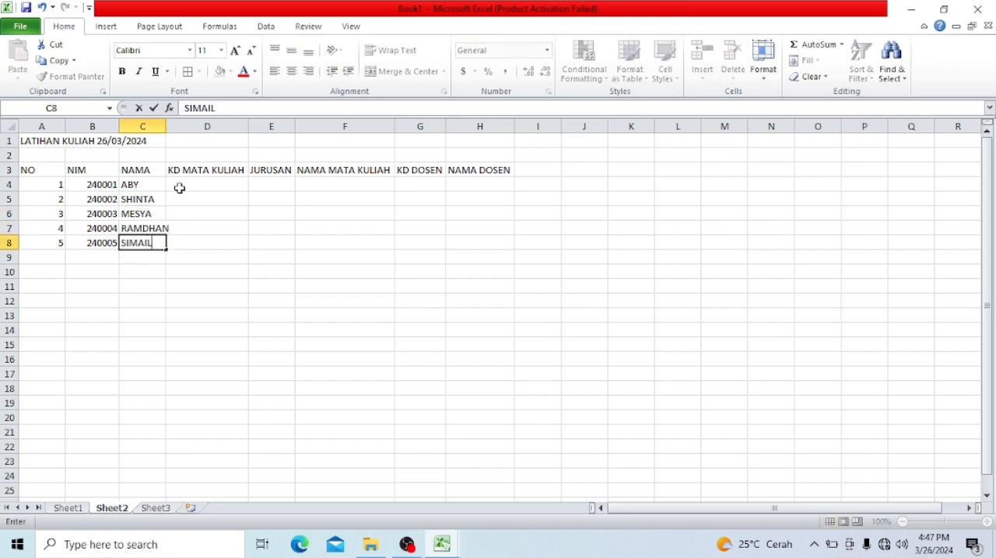
{"action": "type", "text": "IL"}
{"action": "key", "text": "BackSpace"}
{"action": "key", "text": "BackSpace"}
{"action": "key", "text": "BackSpace"}
{"action": "key", "text": "BackSpace"}
{"action": "key", "text": "BackSpace"}
{"action": "key", "text": "BackSpace"}
{"action": "type", "text": "ISMAIL"}
{"action": "key", "text": "Tab"}
{"action": "key", "text": "Up"}
{"action": "key", "text": "Up"}
{"action": "key", "text": "Up"}
{"action": "key", "text": "Up"}
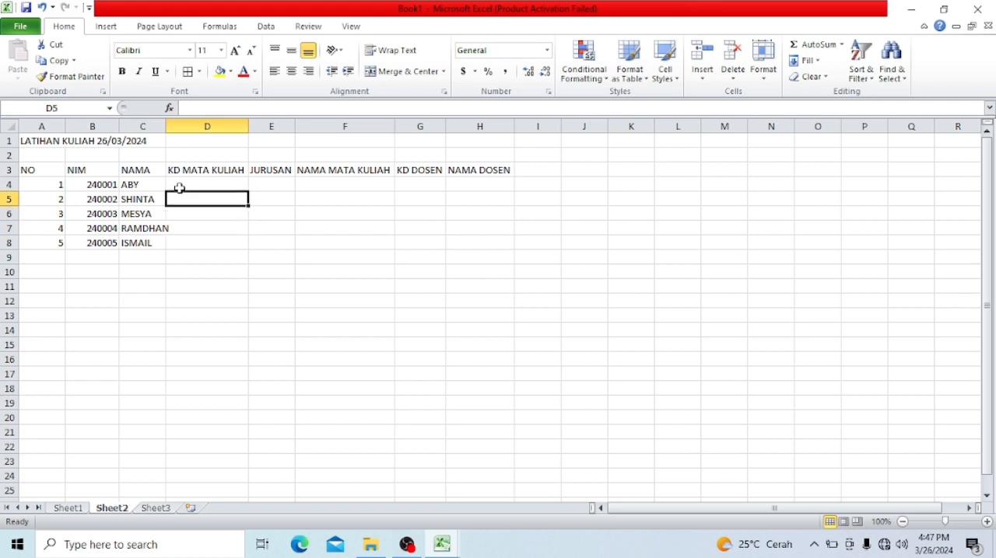
- Widen column C to fit the longest student name and widen the JURUSAN column E slightly
{"action": "left_click_drag", "start_coordinate": [165, 126], "coordinate": [184, 126]}
{"action": "left_click", "coordinate": [284, 184]}
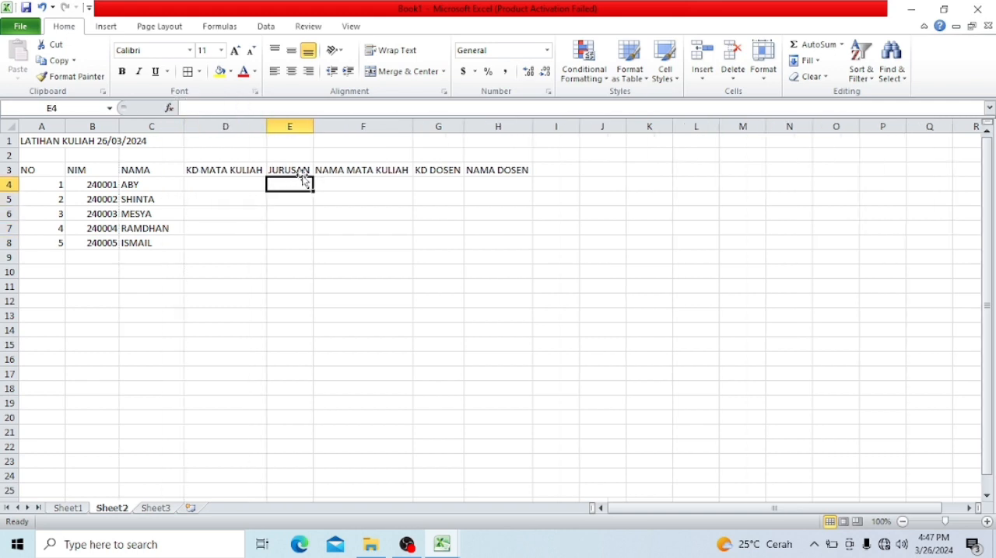
{"action": "left_click_drag", "start_coordinate": [309, 127], "coordinate": [324, 126]}
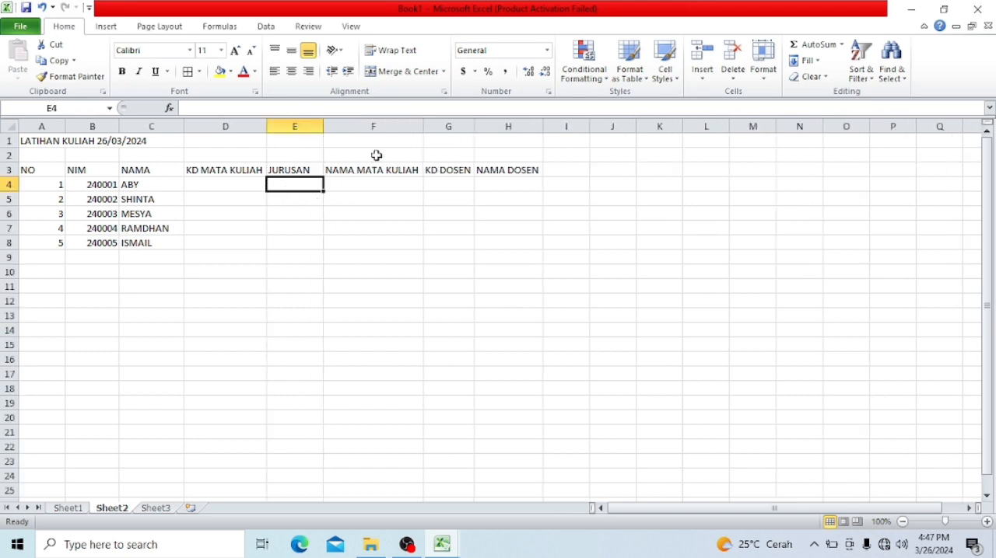
{"action": "left_click", "coordinate": [292, 126]}
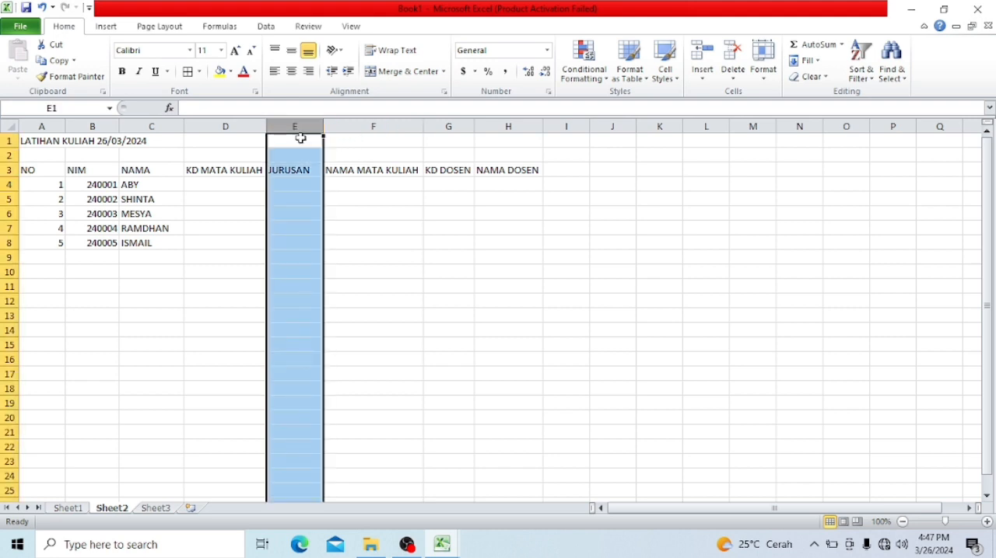
{"action": "left_click", "coordinate": [345, 185]}
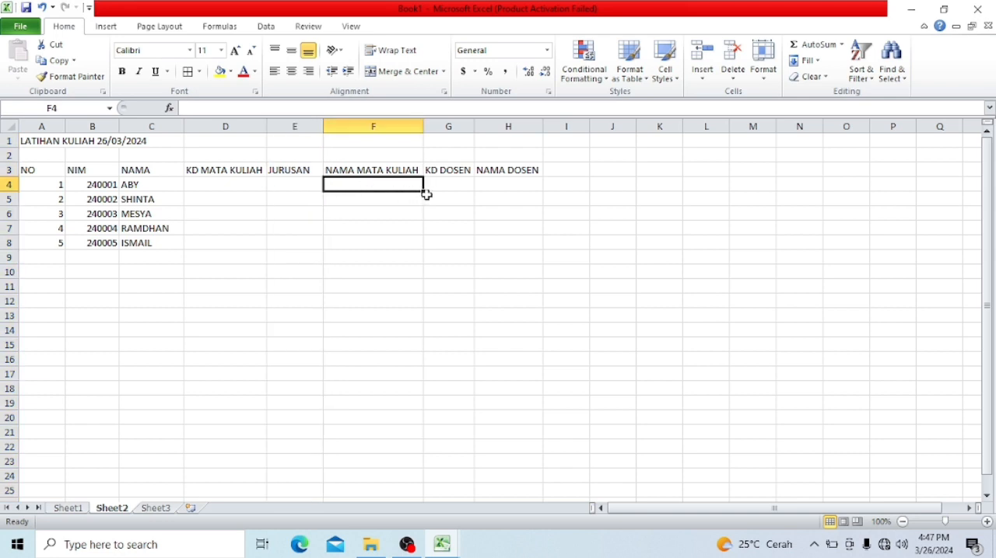
- Apply borders around all cells of the table range A3:H8
{"action": "left_click_drag", "start_coordinate": [44, 169], "coordinate": [512, 243]}
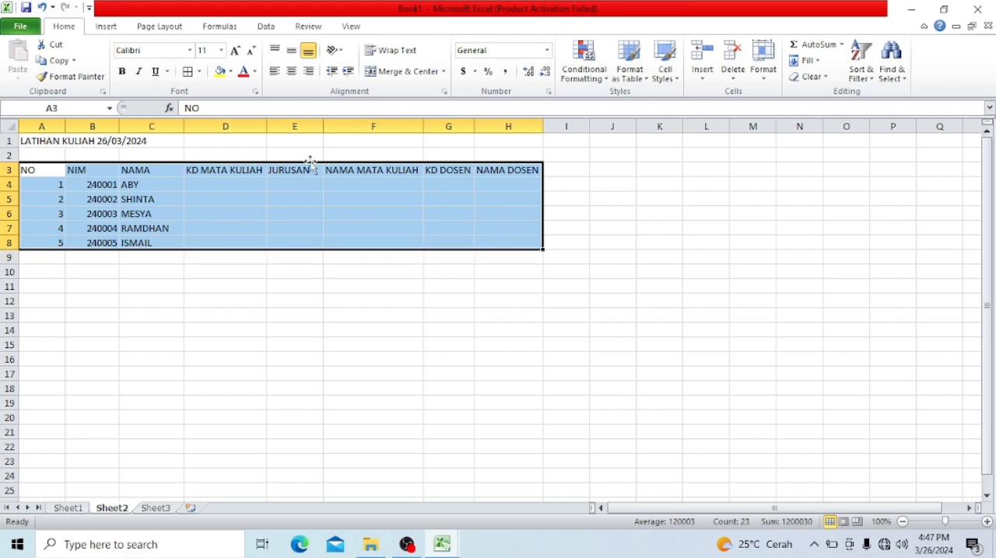
{"action": "left_click", "coordinate": [188, 72]}
{"action": "left_click", "coordinate": [385, 401]}
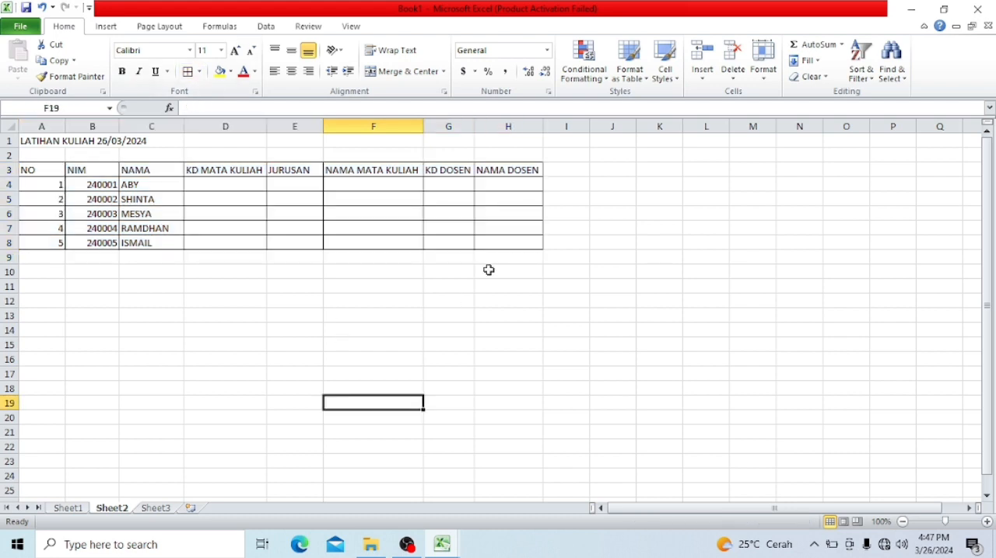
- Enter the title TABEL MAHASISWA in J2 for a second table
{"action": "left_click", "coordinate": [650, 169]}
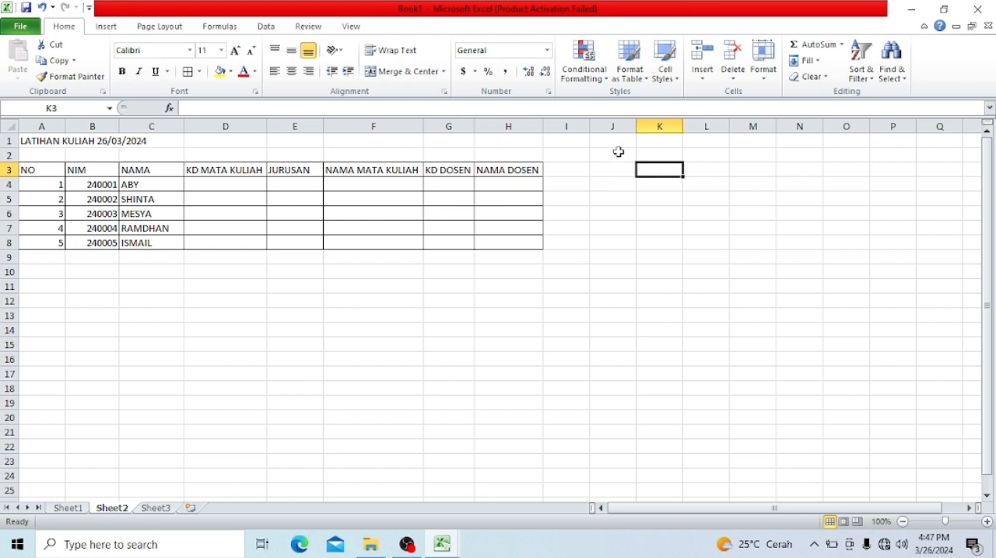
{"action": "left_click", "coordinate": [617, 152]}
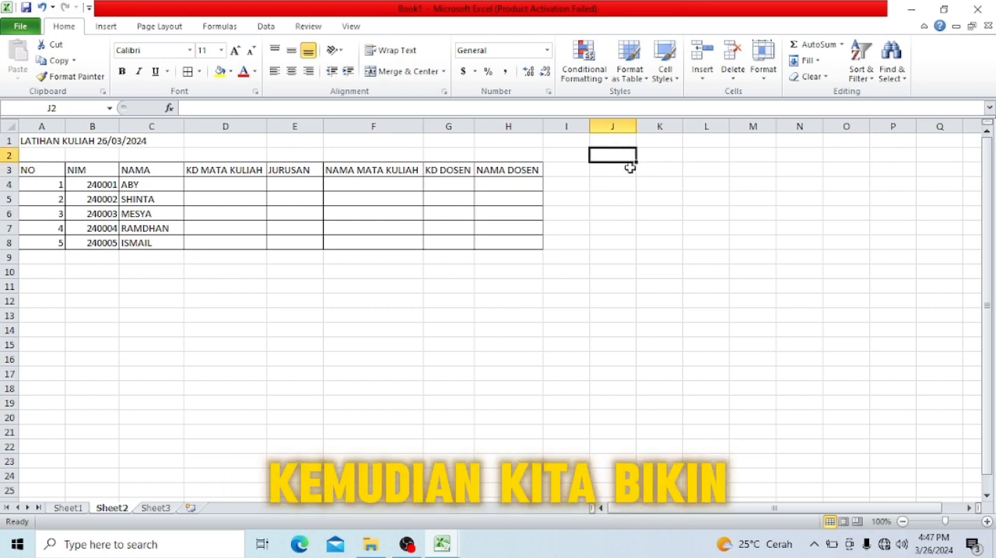
{"action": "type", "text": "TAB"}
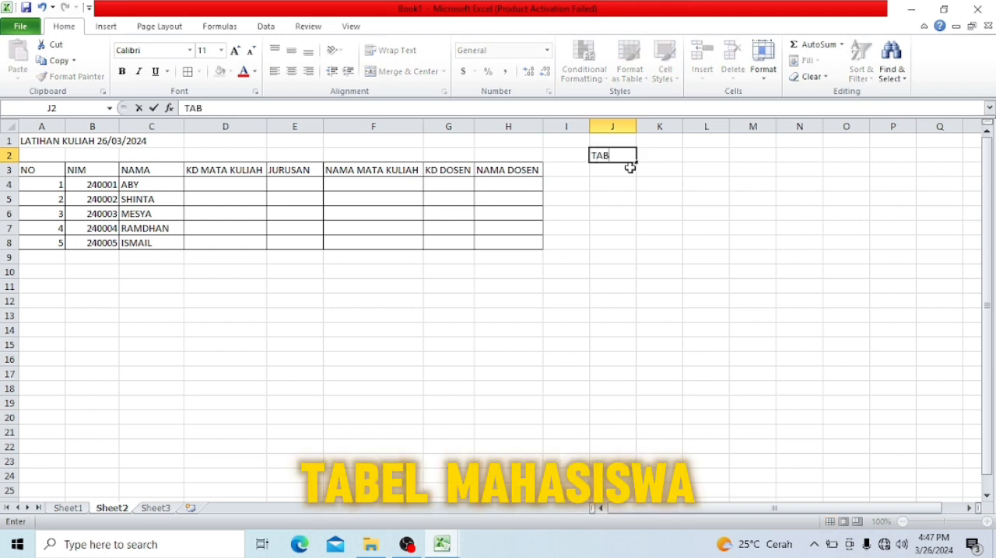
{"action": "type", "text": "L MHS"}
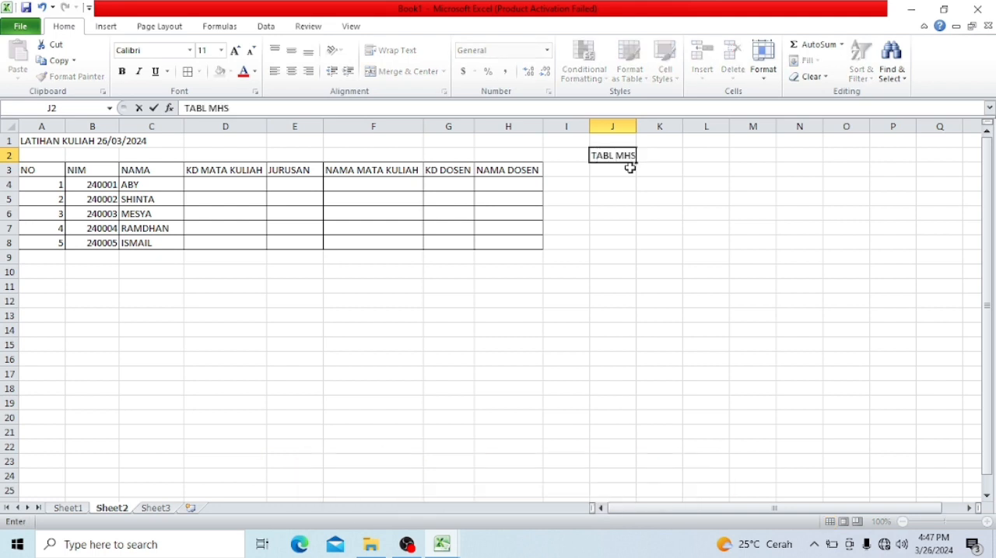
{"action": "key", "text": "BackSpace"}
{"action": "key", "text": "BackSpace"}
{"action": "key", "text": "BackSpace"}
{"action": "key", "text": "BackSpace"}
{"action": "key", "text": "BackSpace"}
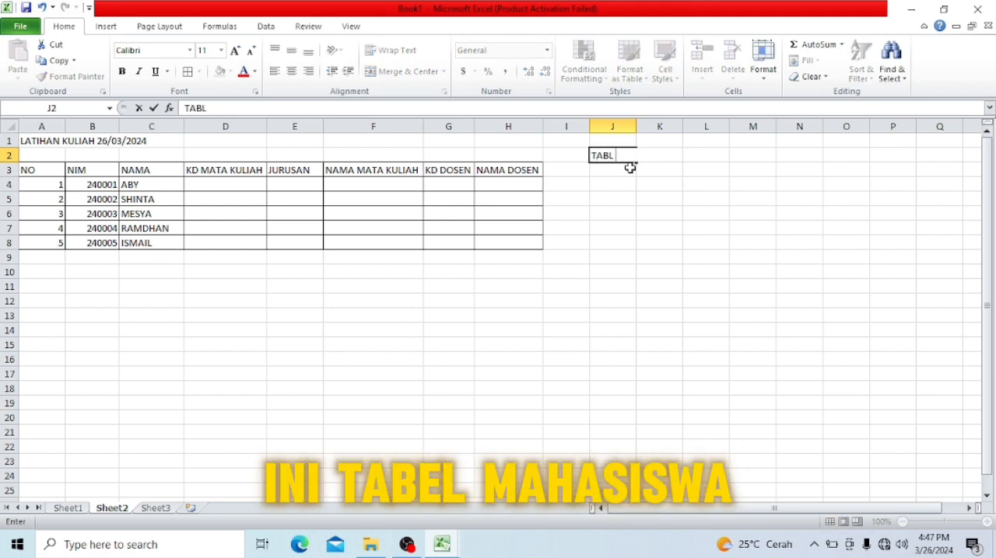
{"action": "type", "text": "EL MAHASISWA"}
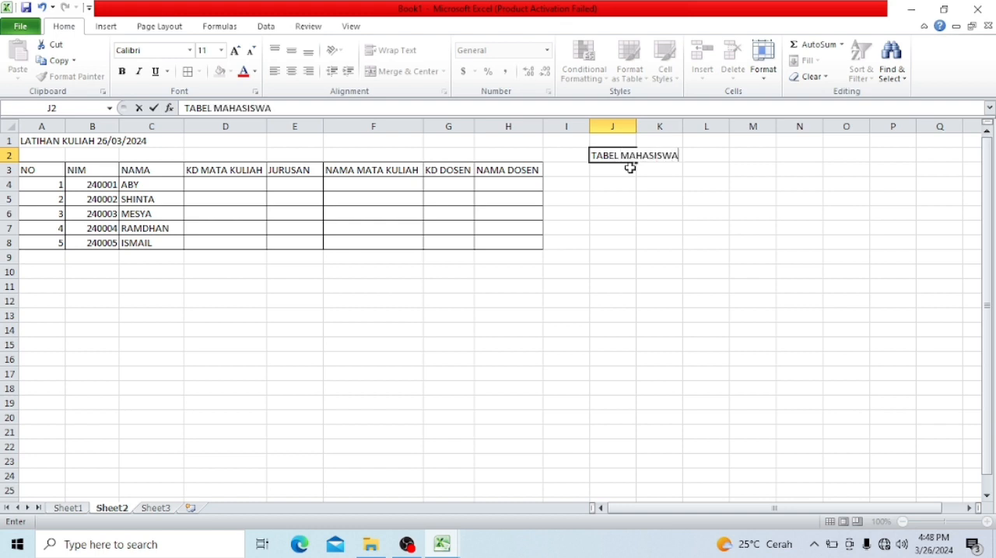
{"action": "key", "text": "Return"}
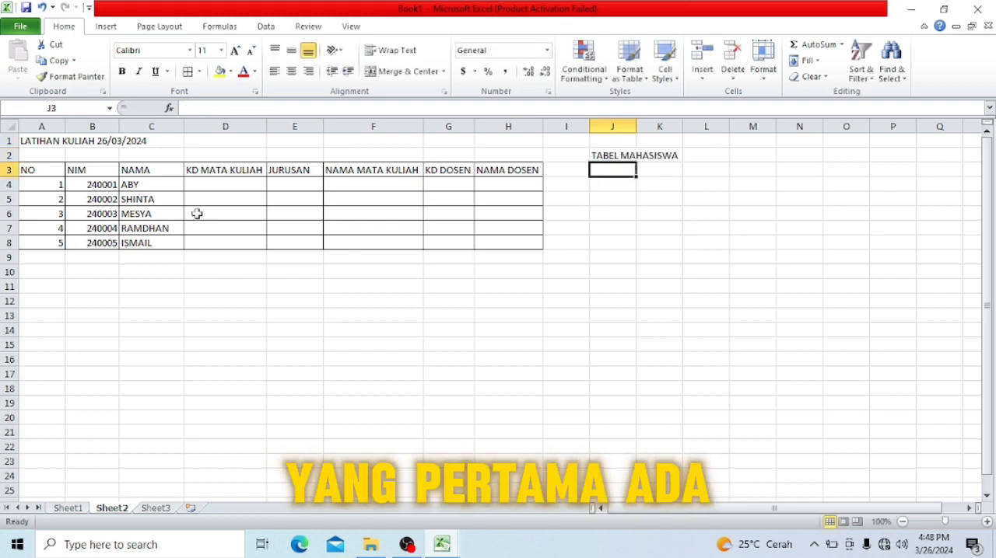
- Copy the NO, NIM and NAMA block A3:C8 to J3 and fit columns K and L to their contents
{"action": "left_click_drag", "start_coordinate": [54, 169], "coordinate": [128, 241]}
{"action": "key", "text": "ctrl+c"}
{"action": "left_click", "coordinate": [622, 169]}
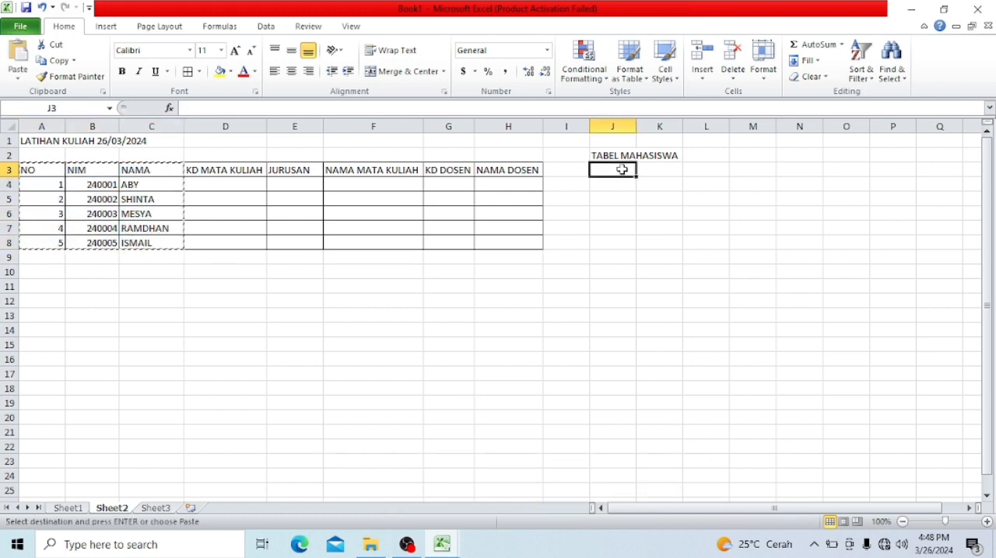
{"action": "key", "text": "ctrl+v"}
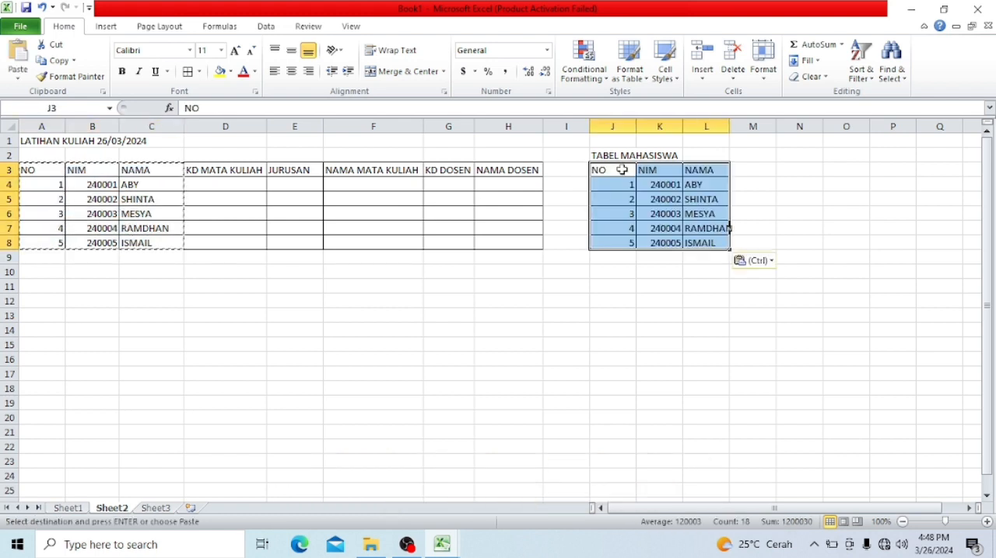
{"action": "double_click", "coordinate": [681, 125]}
{"action": "double_click", "coordinate": [722, 125]}
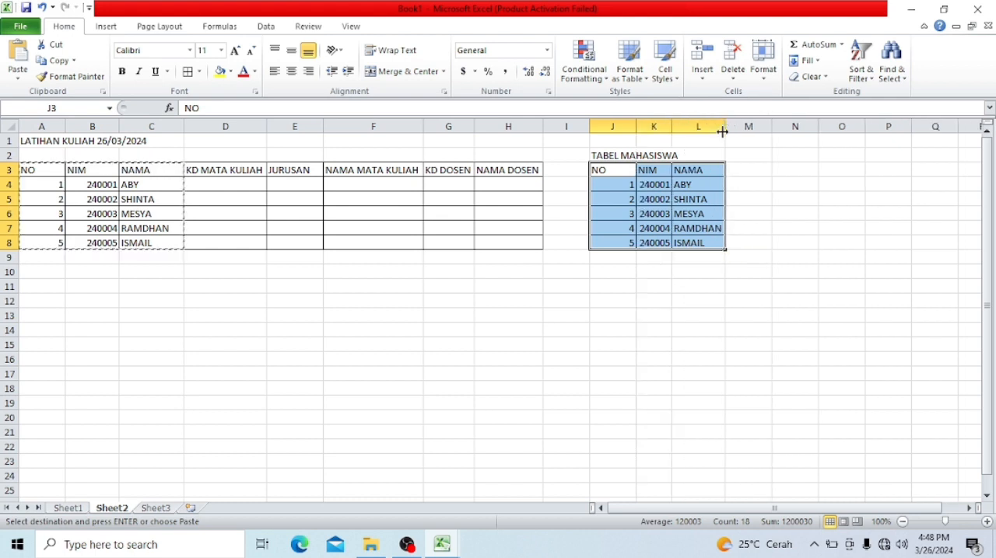
- Add the header JURUSAN in M3 of the TABEL MAHASISWA table
{"action": "left_click", "coordinate": [735, 175]}
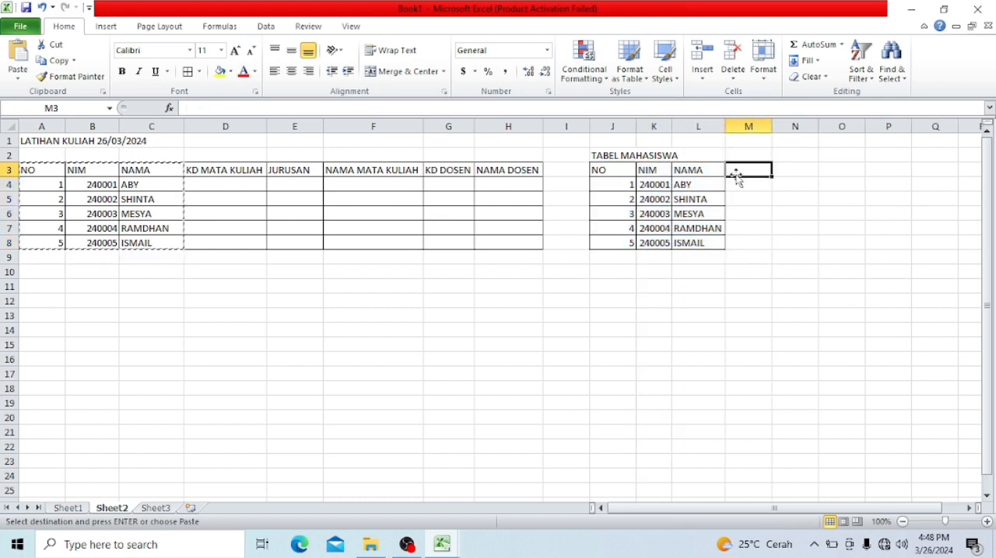
{"action": "type", "text": "JURSAN"}
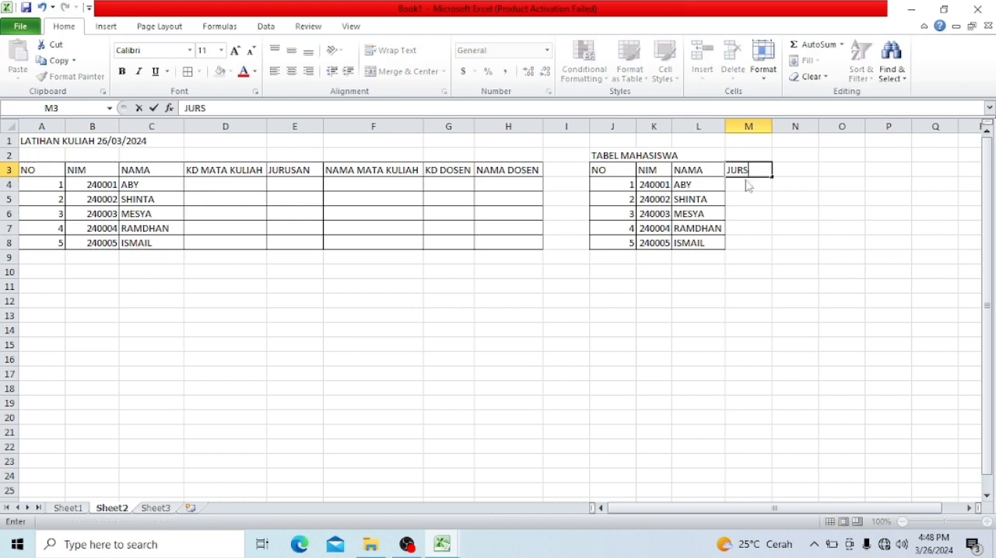
{"action": "key", "text": "BackSpace"}
{"action": "key", "text": "BackSpace"}
{"action": "key", "text": "BackSpace"}
{"action": "type", "text": "USAN"}
{"action": "key", "text": "Return"}
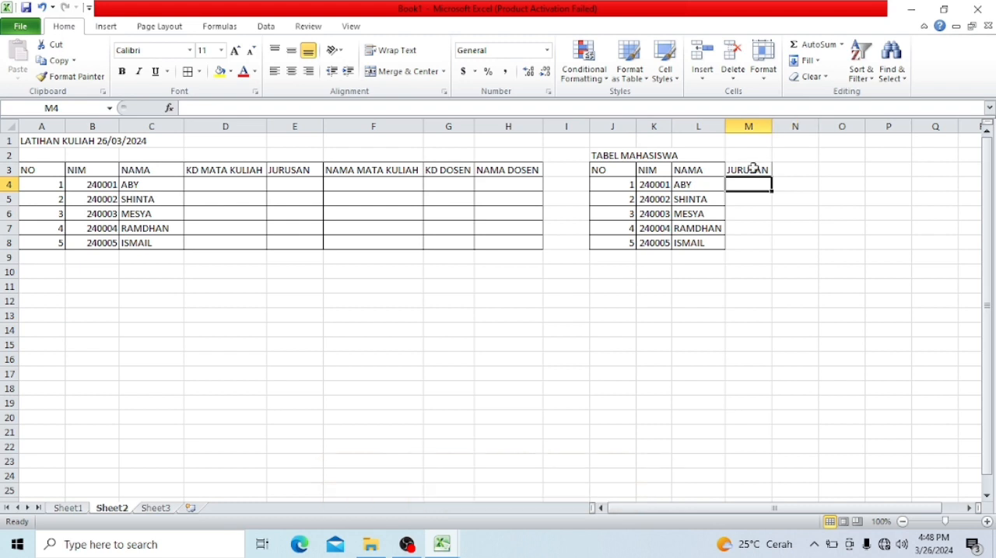
- Enter MANAJEMEN PERUSAHAAN in M4 as the first student's major
{"action": "type", "text": "MANAJEMEN"}
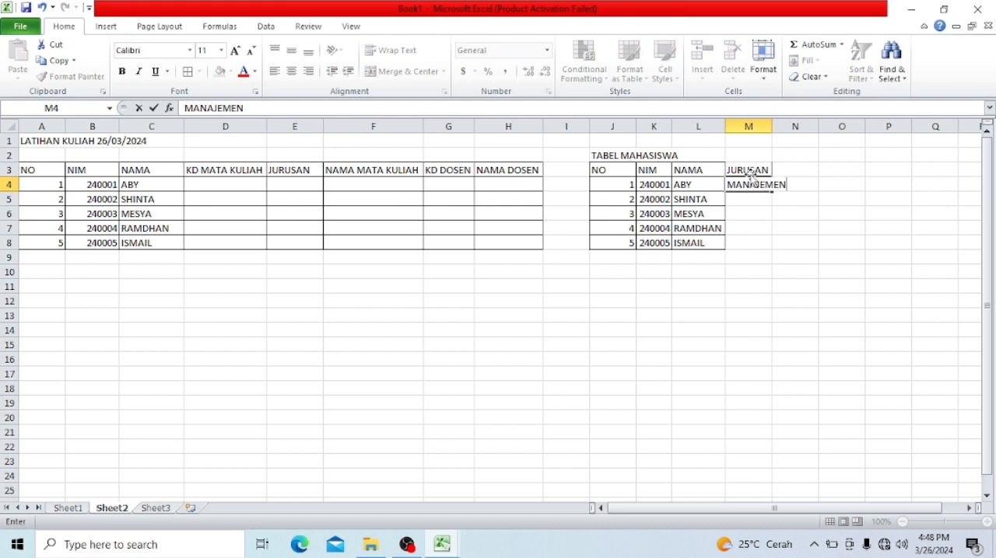
{"action": "type", "text": " PERUSAHAAN"}
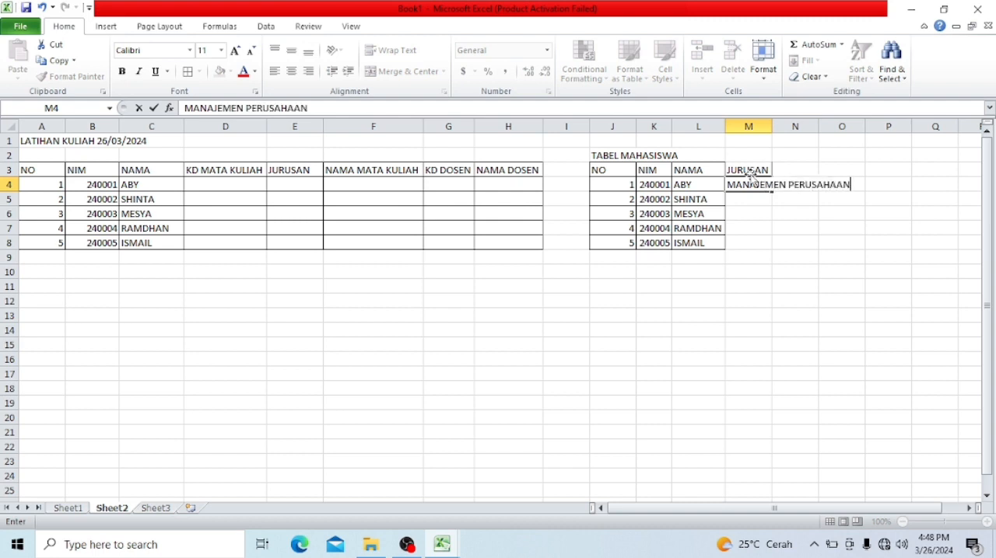
{"action": "key", "text": "Return"}
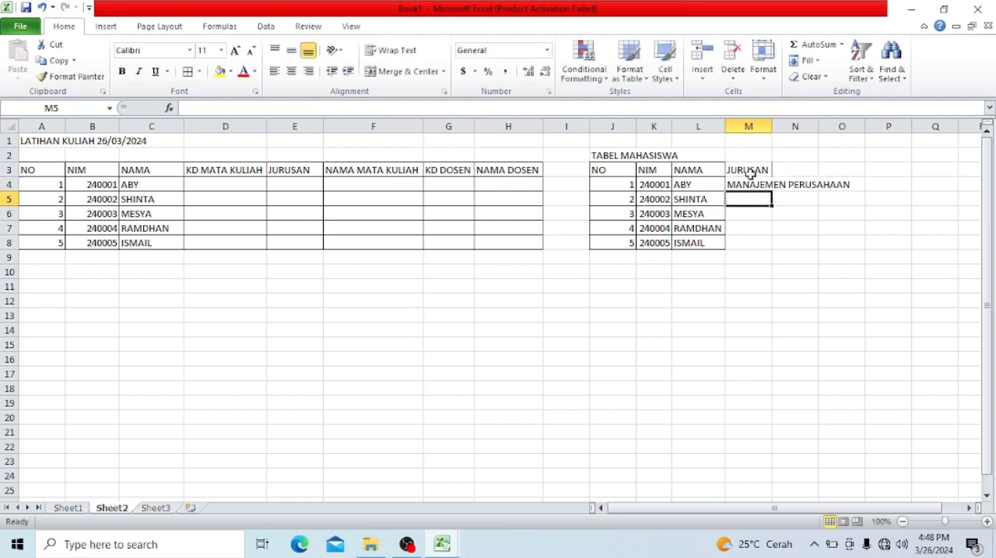
- Fit column M to its contents and copy MANAJEMEN PERUSAHAAN from M4 to M5 and M7
{"action": "double_click", "coordinate": [772, 126]}
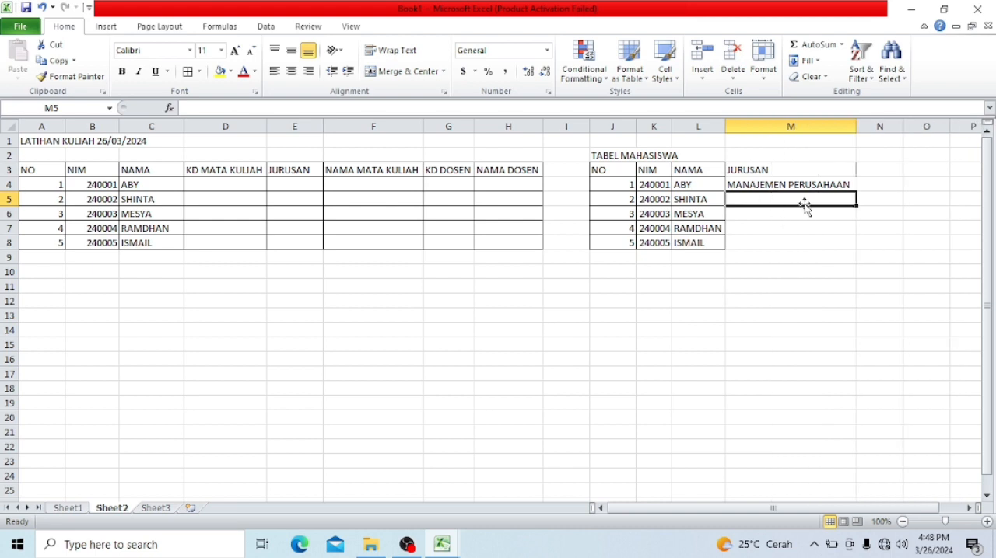
{"action": "key", "text": "Up"}
{"action": "key", "text": "ctrl+c"}
{"action": "key", "text": "Down"}
{"action": "key", "text": "ctrl+v"}
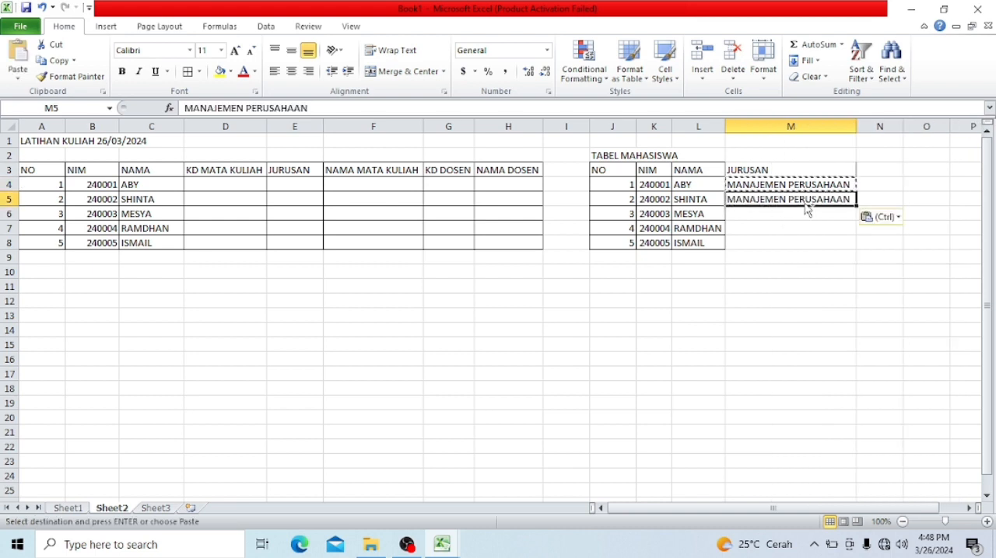
{"action": "key", "text": "ctrl"}
{"action": "key", "text": "ctrl"}
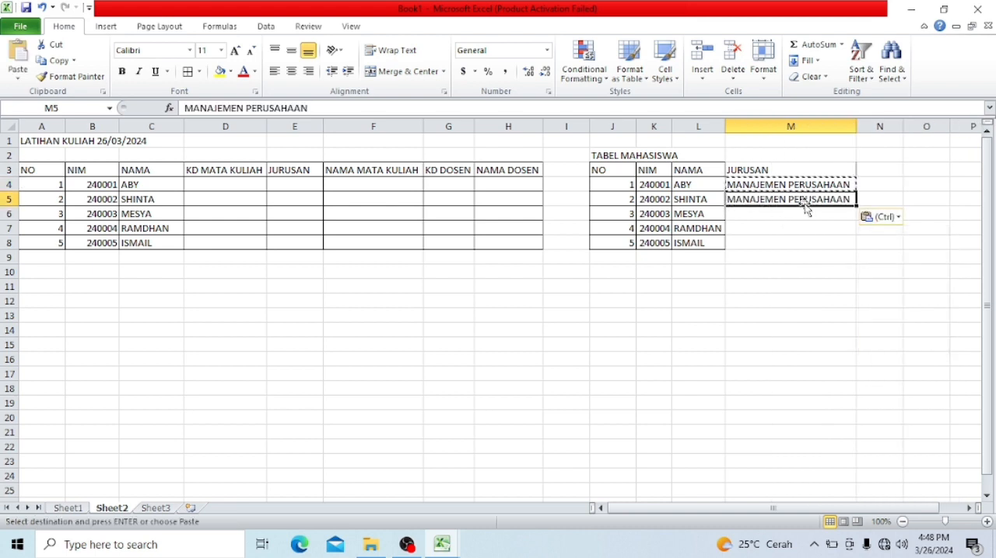
{"action": "key", "text": "Down"}
{"action": "key", "text": "Down"}
{"action": "key", "text": "ctrl+v"}
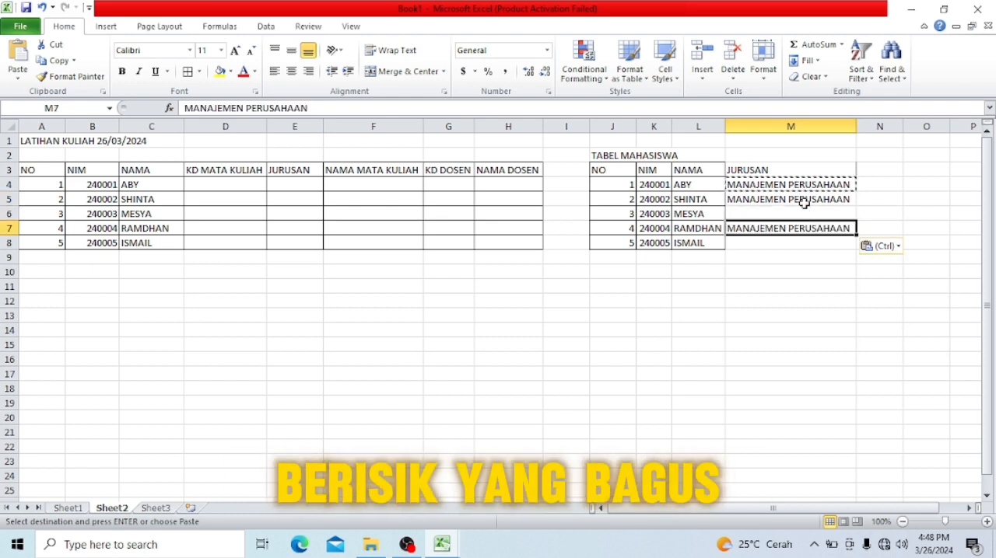
- Enter SEKRETARIS as the major in M6 and M8 of the TABEL MAHASISWA table
{"action": "key", "text": "Up"}
{"action": "type", "text": "SEKT"}
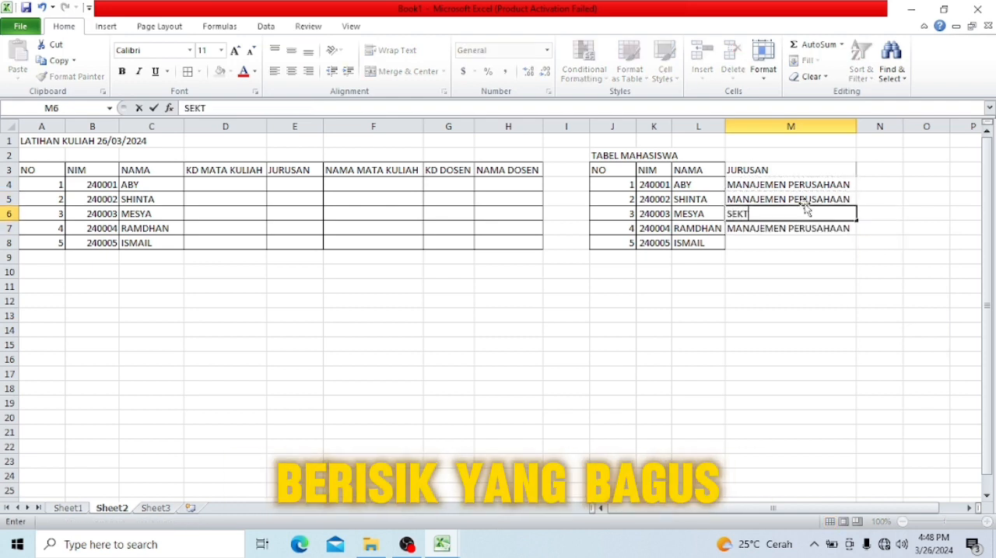
{"action": "key", "text": "BackSpace"}
{"action": "type", "text": "R"}
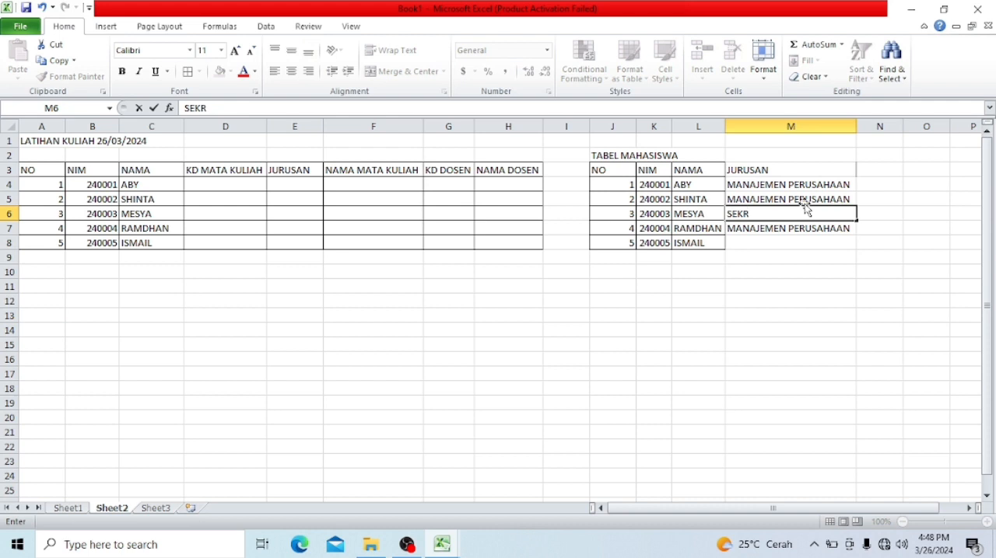
{"action": "type", "text": "ETARIS"}
{"action": "key", "text": "Return"}
{"action": "key", "text": "Down"}
{"action": "key", "text": "Down"}
{"action": "key", "text": "Right"}
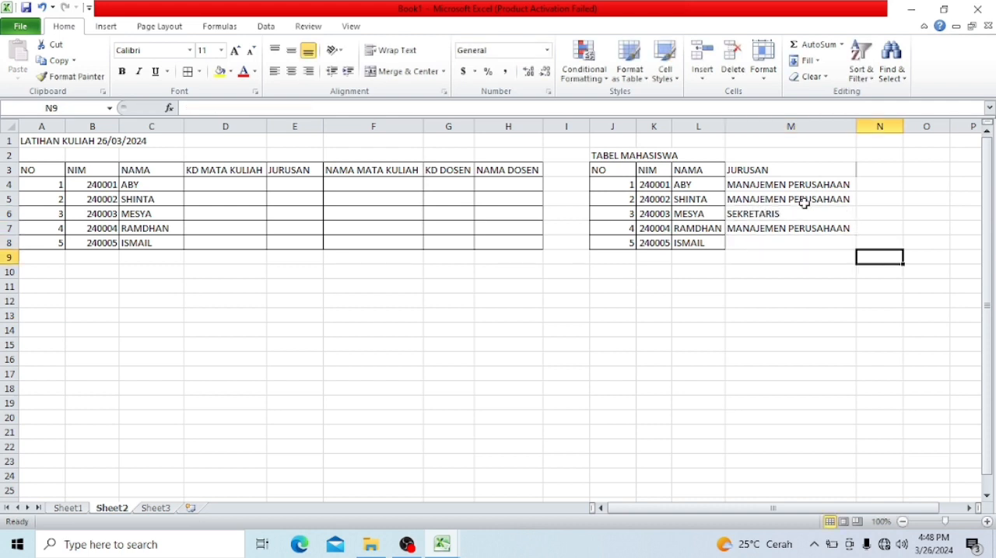
{"action": "left_click", "coordinate": [777, 241]}
{"action": "type", "text": "SEKRE"}
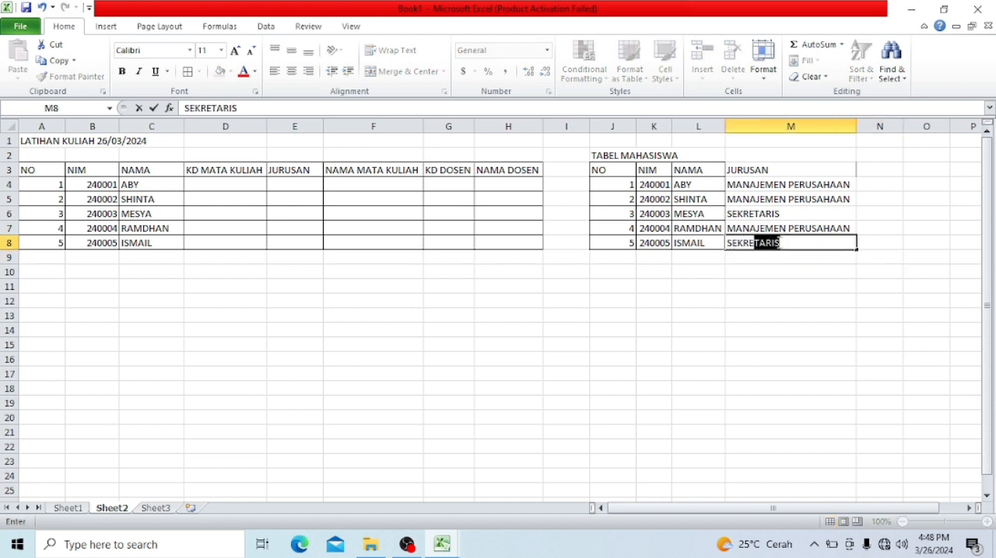
{"action": "key", "text": "Return"}
- Apply all borders to the TABEL MAHASISWA range J3:M8 and widen column L slightly
{"action": "left_click_drag", "start_coordinate": [614, 169], "coordinate": [758, 238]}
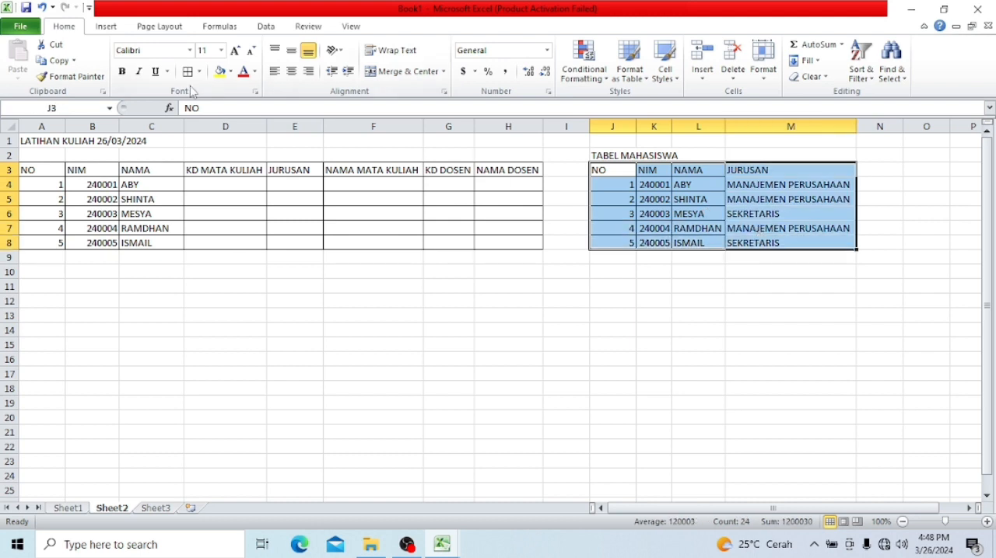
{"action": "left_click", "coordinate": [335, 356]}
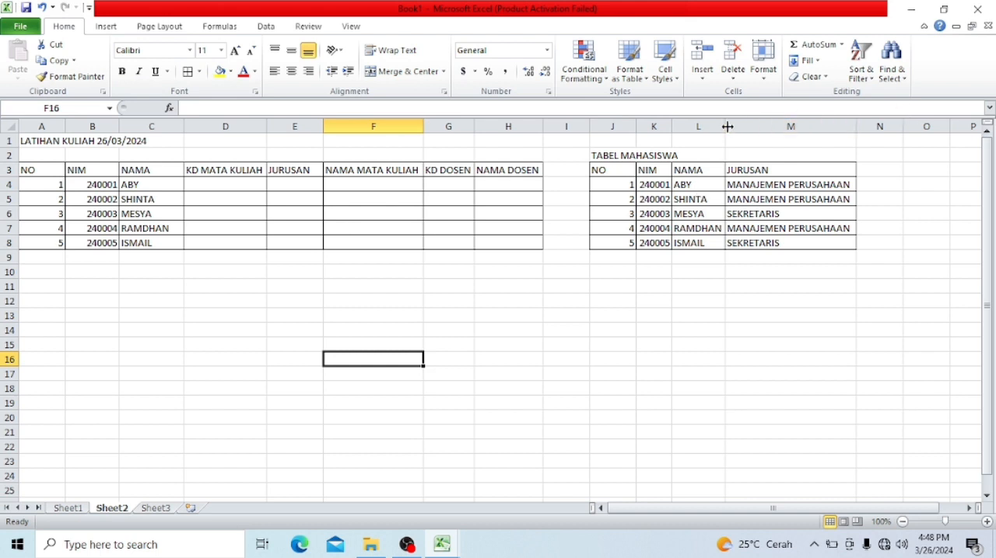
{"action": "left_click_drag", "start_coordinate": [725, 127], "coordinate": [739, 127]}
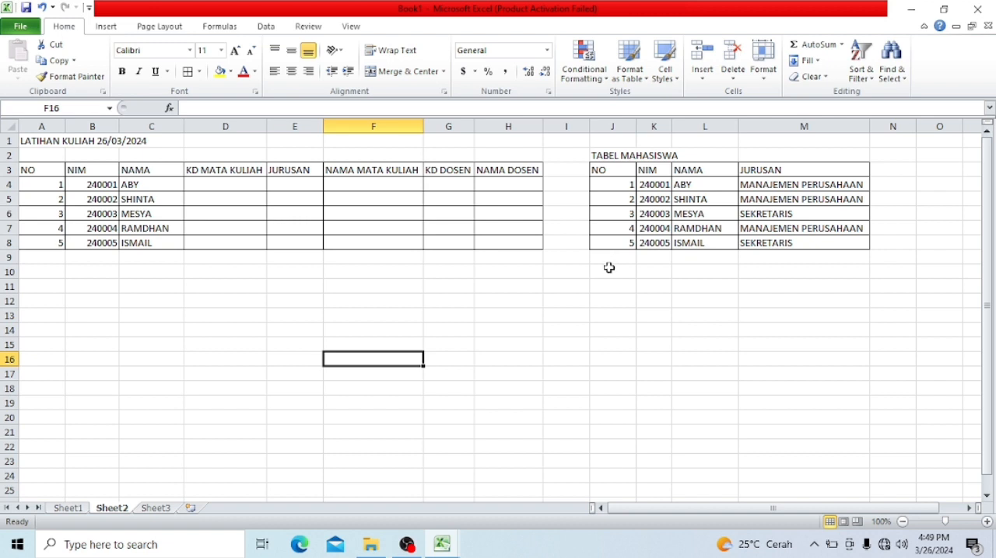
- Enter the title TABLE MATA KULIAH in J10 for a course lookup table
{"action": "left_click", "coordinate": [608, 270]}
{"action": "type", "text": "TBEL"}
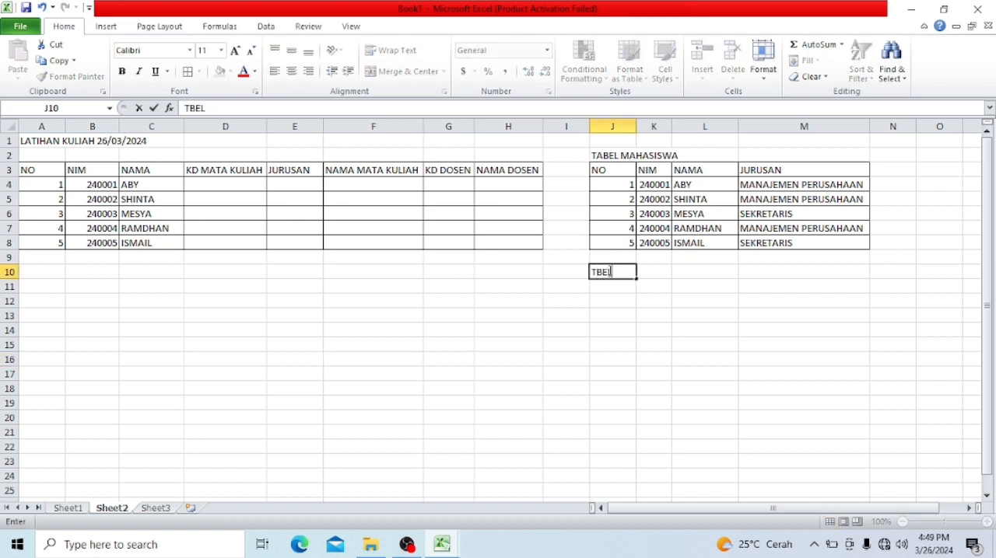
{"action": "key", "text": "BackSpace"}
{"action": "key", "text": "BackSpace"}
{"action": "key", "text": "BackSpace"}
{"action": "type", "text": "ABLE AM"}
{"action": "key", "text": "BackSpace"}
{"action": "key", "text": "BackSpace"}
{"action": "type", "text": "MATA KULIAH"}
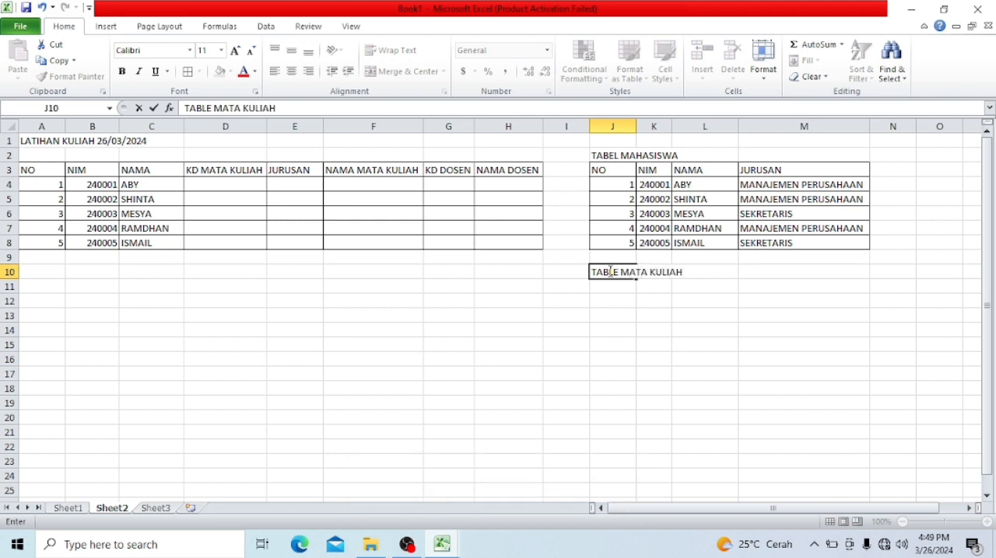
{"action": "key", "text": "Return"}
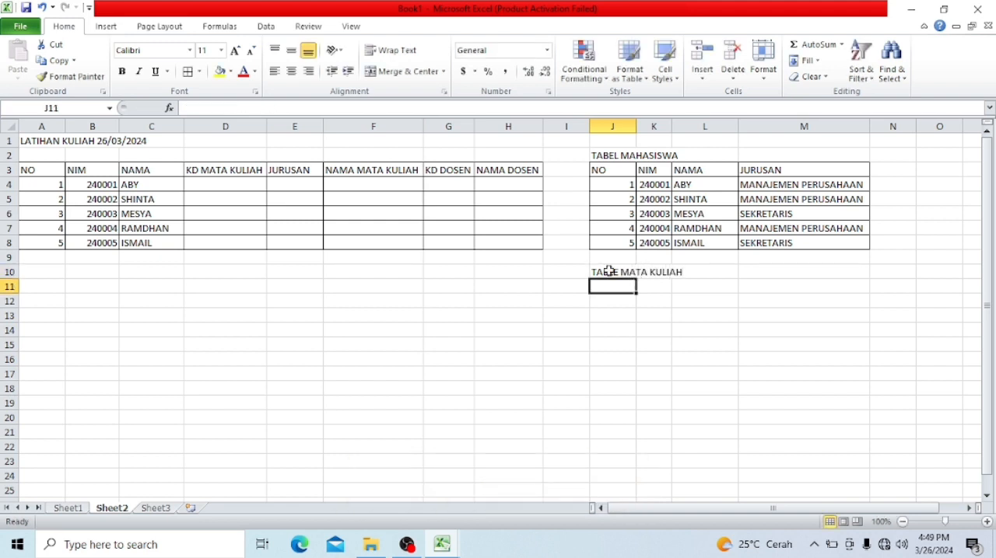
- Enter the course codes 241, 242 and 243 in J11:J13 under the TABLE MATA KULIAH title
{"action": "type", "text": "8"}
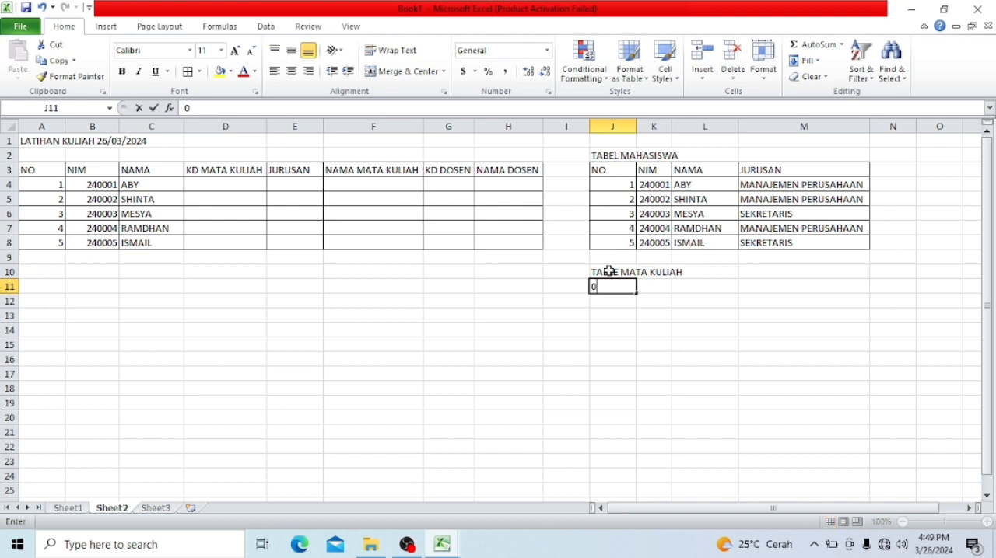
{"action": "key", "text": "BackSpace"}
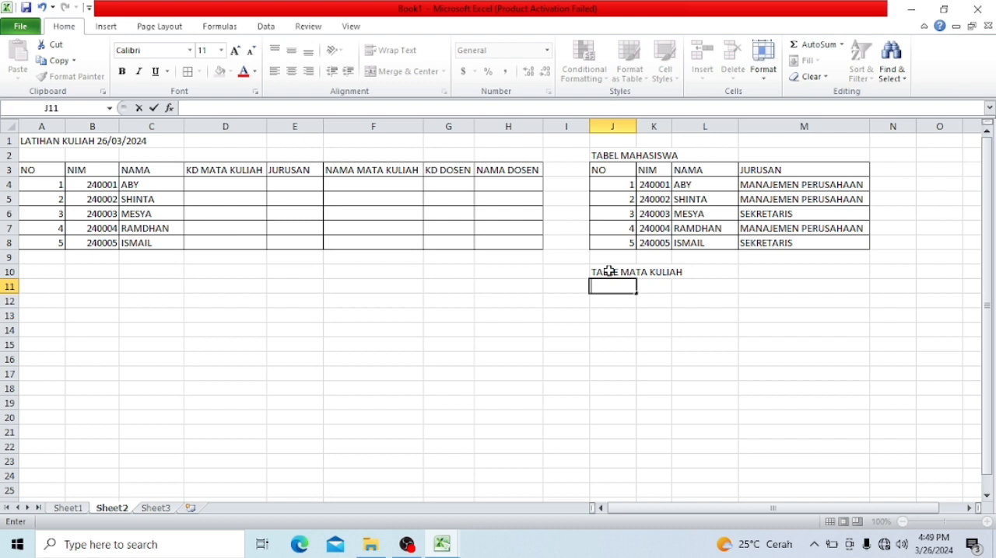
{"action": "type", "text": "241"}
{"action": "key", "text": "Return"}
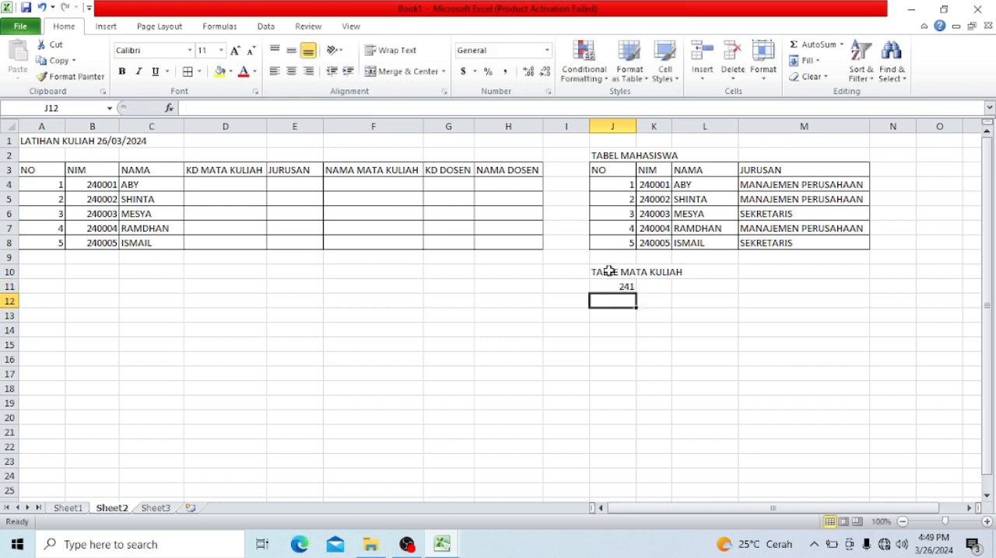
{"action": "type", "text": "24"}
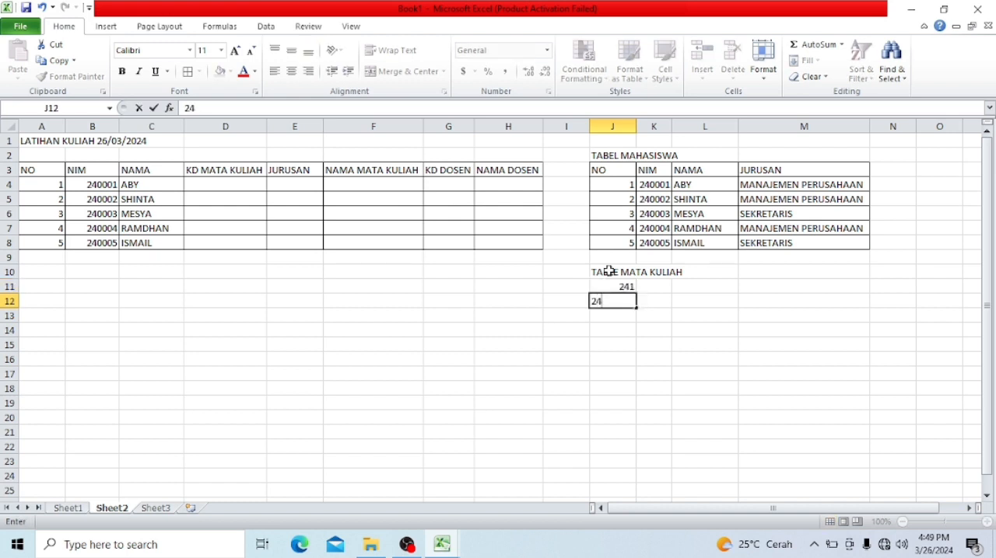
{"action": "type", "text": "2"}
{"action": "key", "text": "Return"}
{"action": "type", "text": "2"}
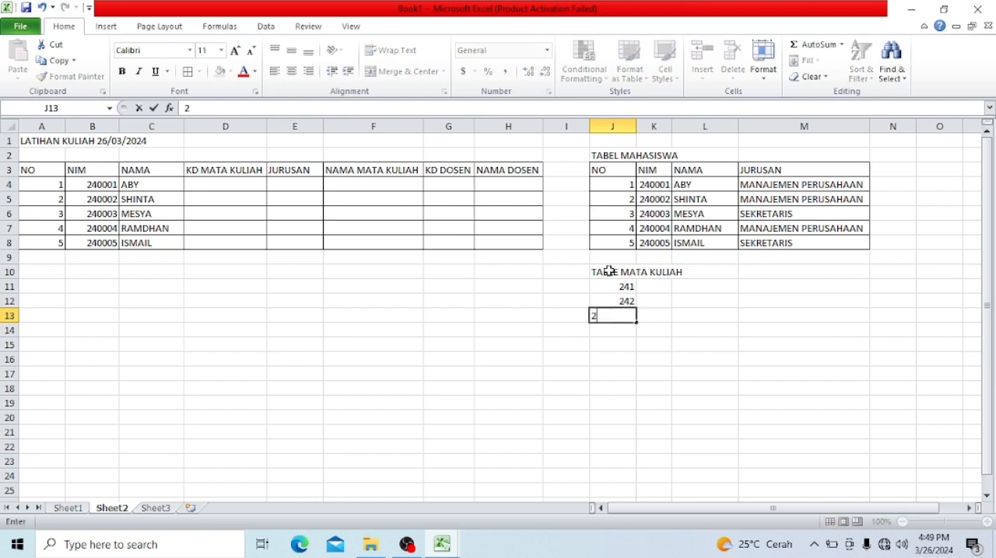
{"action": "type", "text": "43"}
{"action": "key", "text": "Return"}
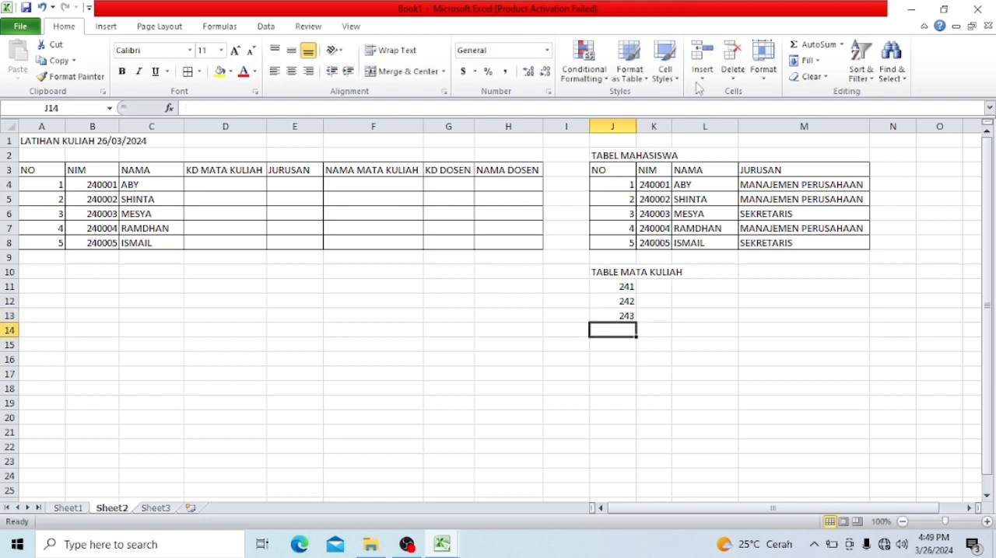
- Widen column K and enter the course names APLIKASI PERKANTORAN in K11 and BAHASA INGGRIS in K12
{"action": "left_click_drag", "start_coordinate": [672, 123], "coordinate": [714, 122]}
{"action": "left_click", "coordinate": [671, 285]}
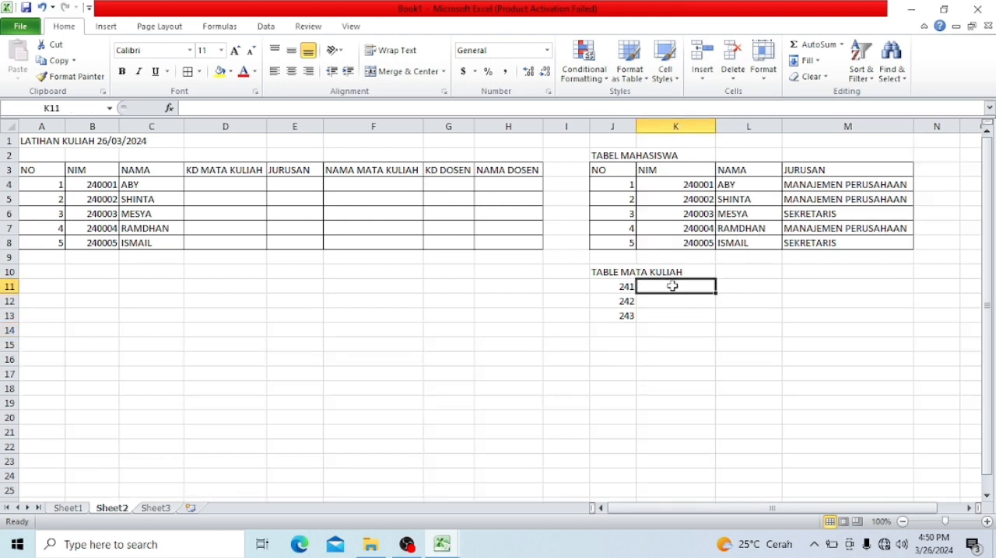
{"action": "type", "text": "LI"}
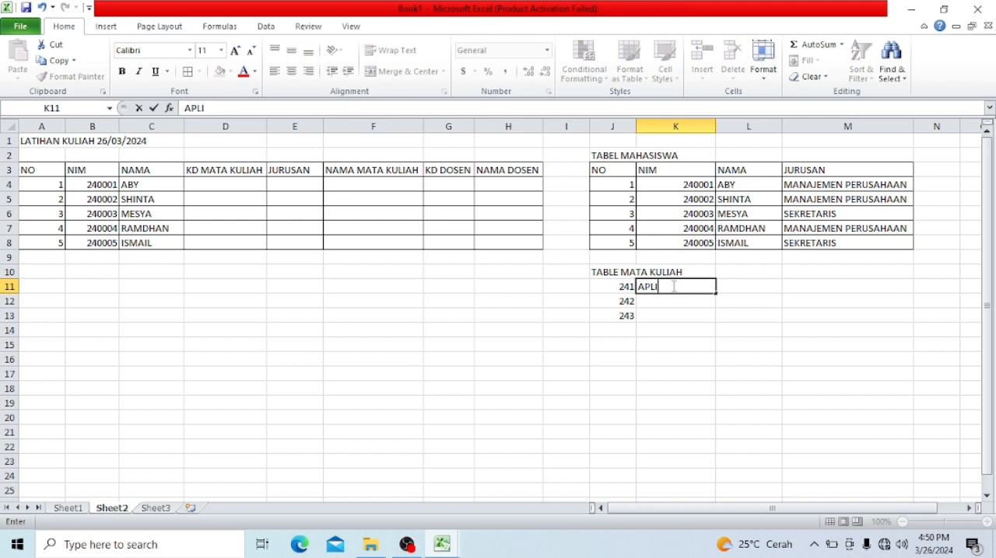
{"action": "type", "text": "KASI PERKANTORAM"}
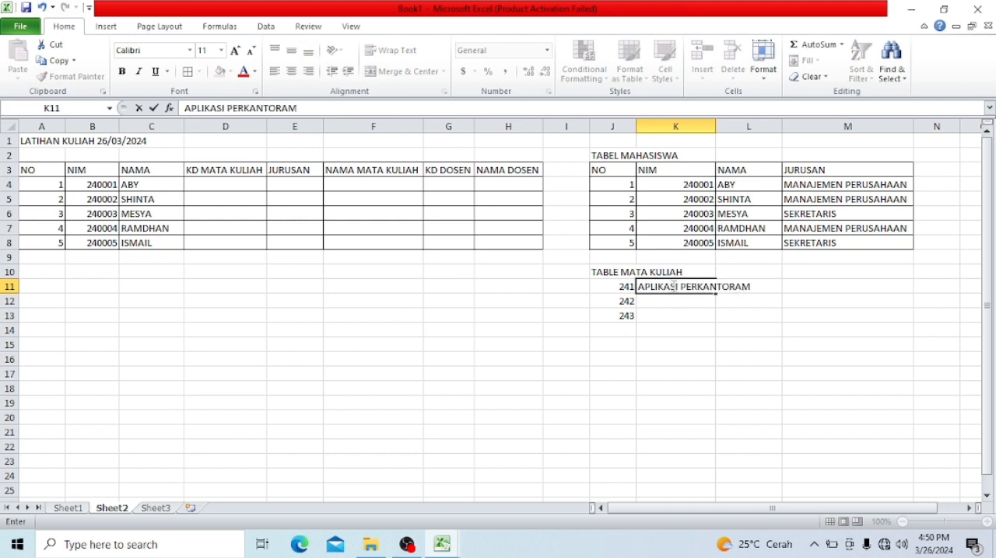
{"action": "key", "text": "Return"}
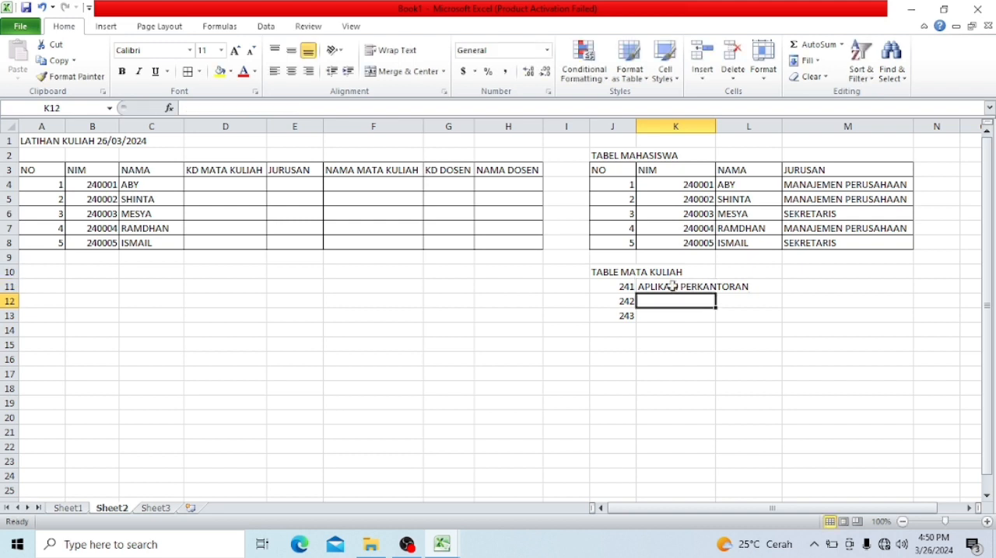
{"action": "type", "text": "BAHASA"}
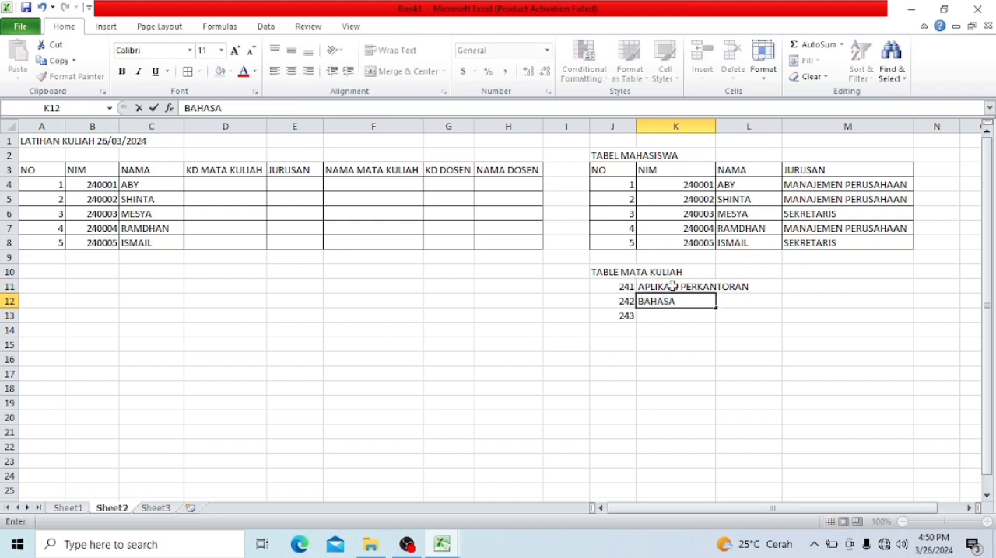
{"action": "type", "text": " INGGRIS"}
{"action": "key", "text": "Return"}
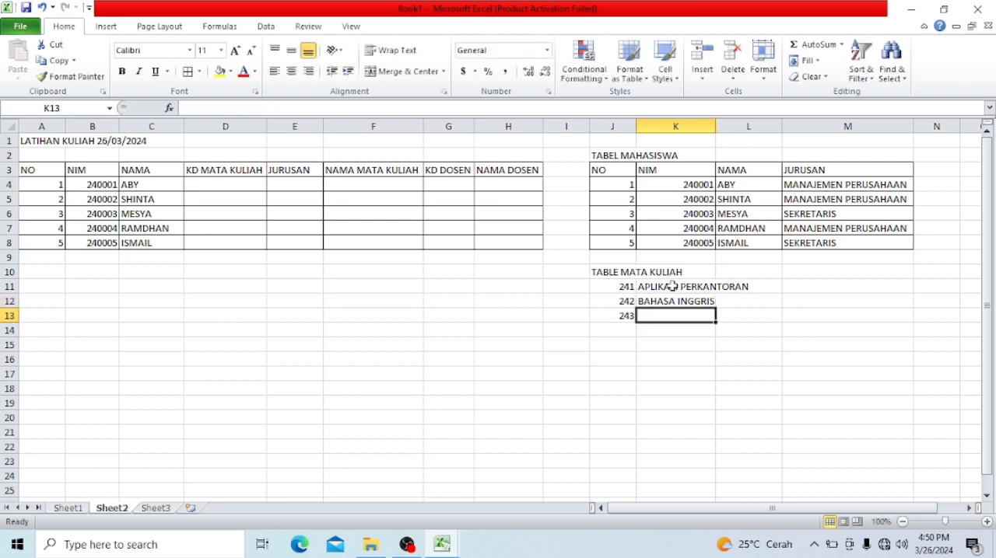
- Enter BAHASA INDONESIA in K13 as the course name for code 243
{"action": "type", "text": "B"}
{"action": "key", "text": "BackSpace"}
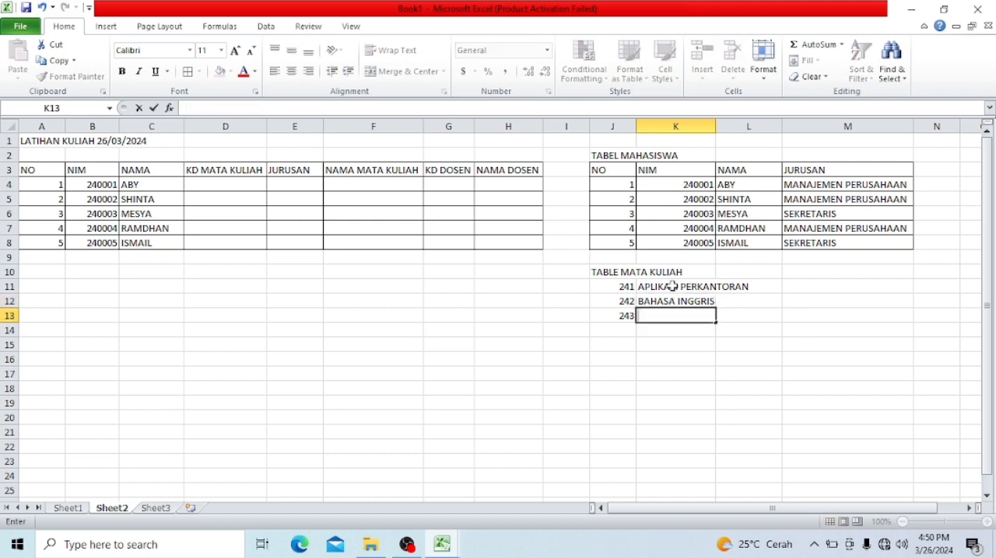
{"action": "type", "text": "BH"}
{"action": "key", "text": "BackSpace"}
{"action": "type", "text": "ASA"}
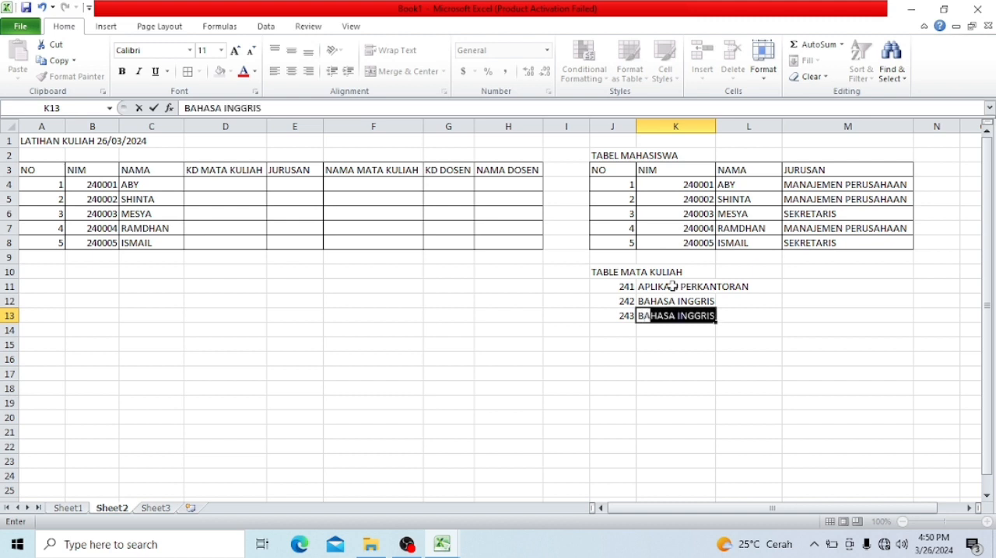
{"action": "key", "text": "BackSpace"}
{"action": "key", "text": "BackSpace"}
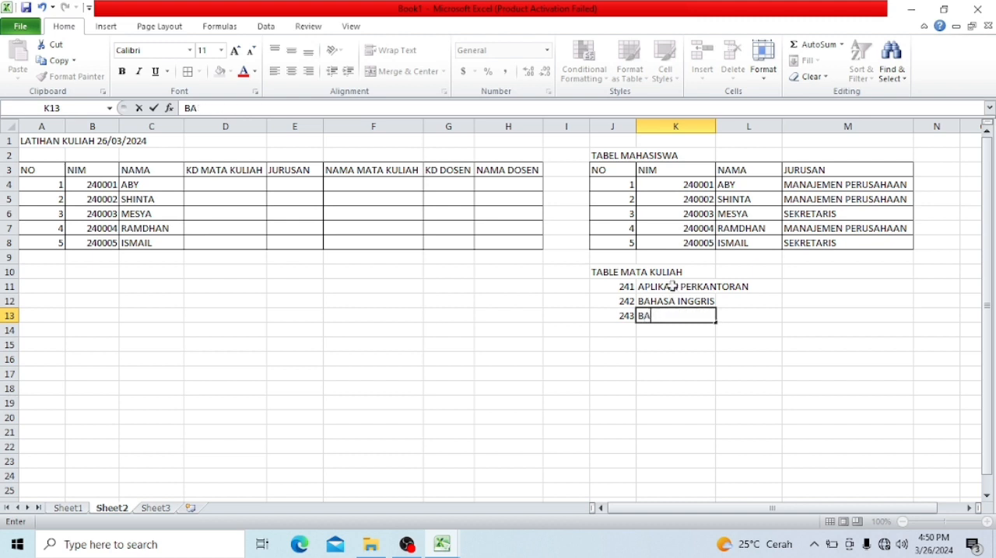
{"action": "key", "text": "BackSpace"}
{"action": "type", "text": "AHASA INDONESIA"}
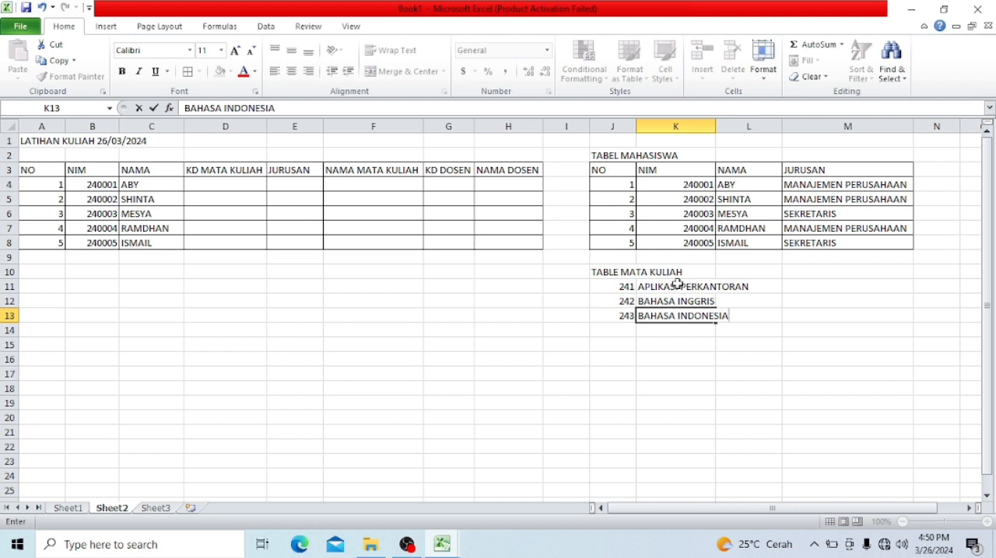
{"action": "left_click", "coordinate": [672, 286]}
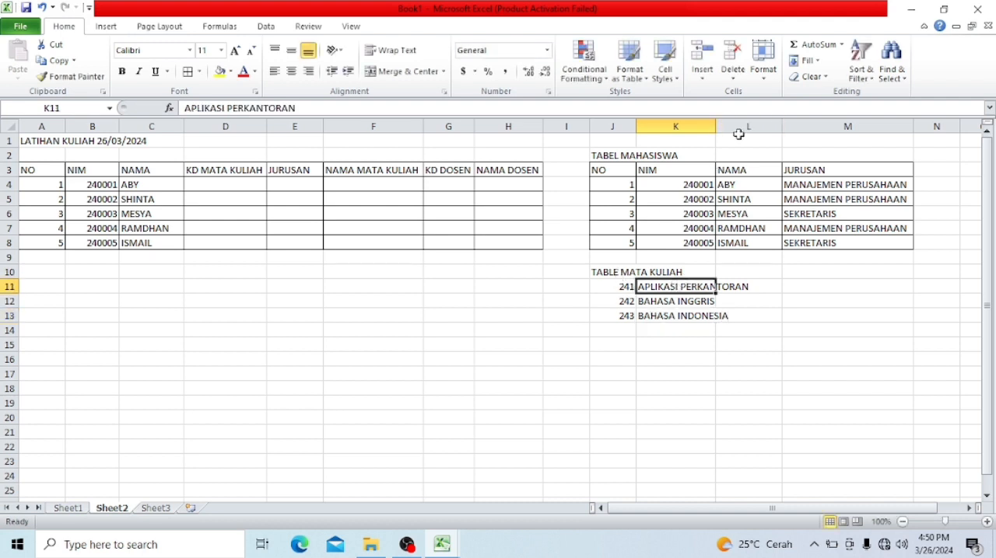
- Widen column K to fit the course names and apply all borders to the TABLE MATA KULIAH range J10:K13
{"action": "left_click_drag", "start_coordinate": [715, 127], "coordinate": [762, 143]}
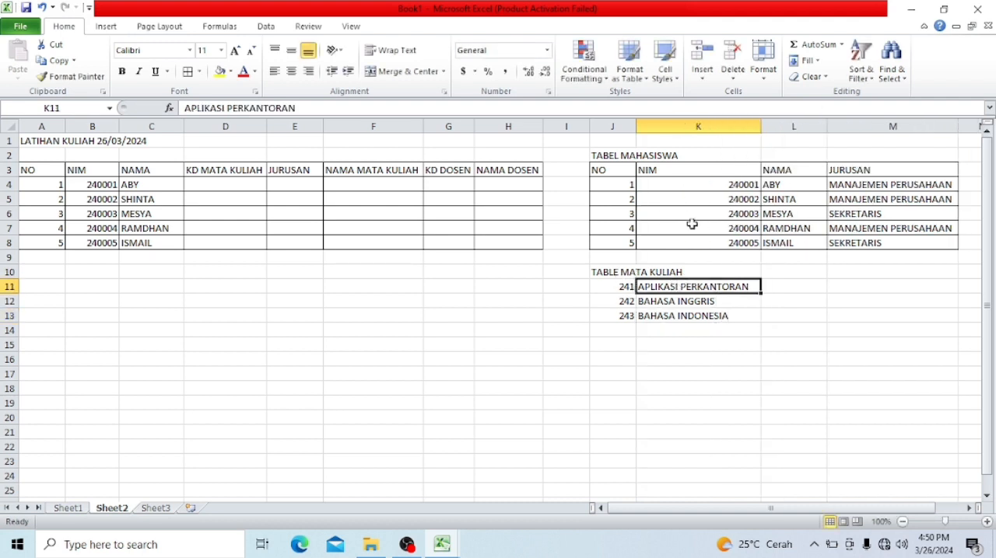
{"action": "left_click_drag", "start_coordinate": [629, 276], "coordinate": [692, 320]}
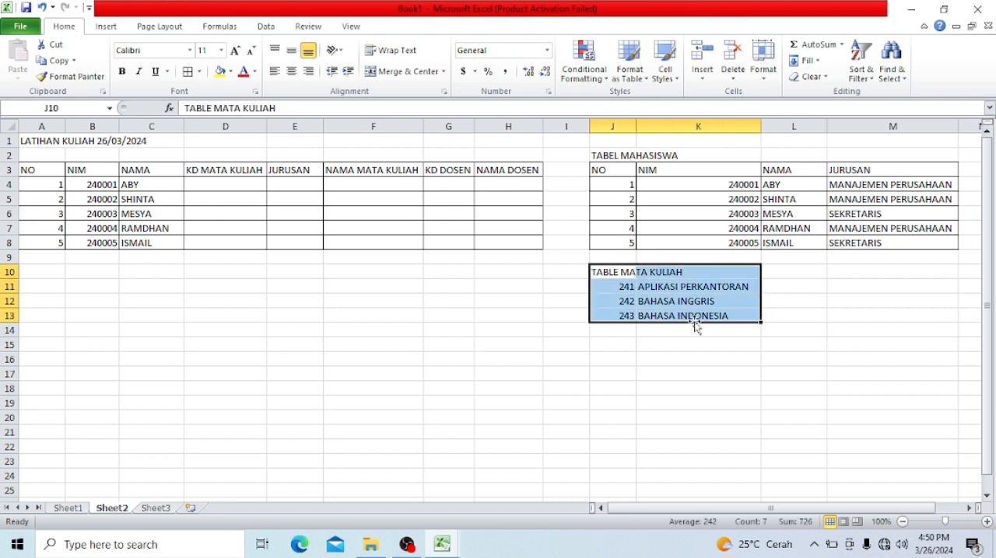
{"action": "left_click", "coordinate": [189, 72]}
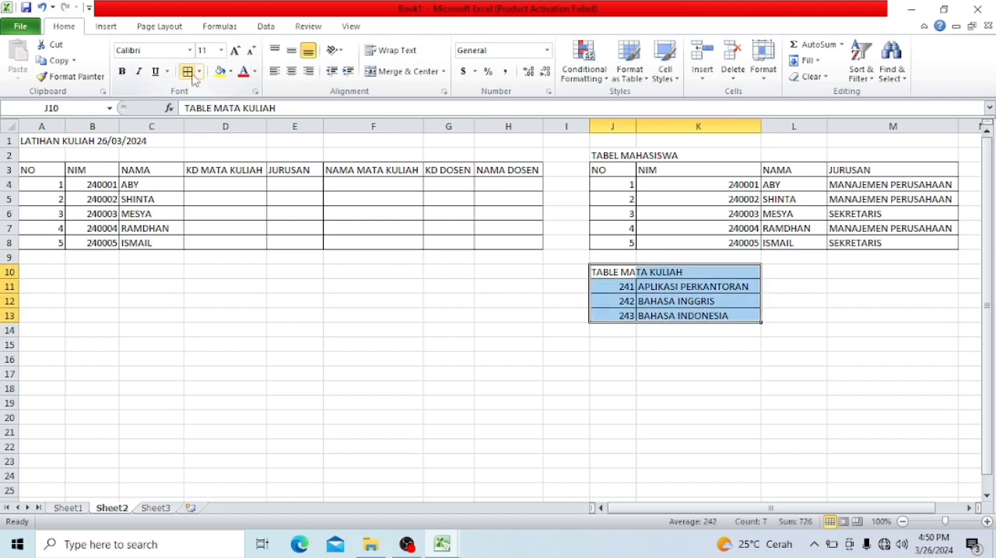
{"action": "left_click", "coordinate": [347, 449]}
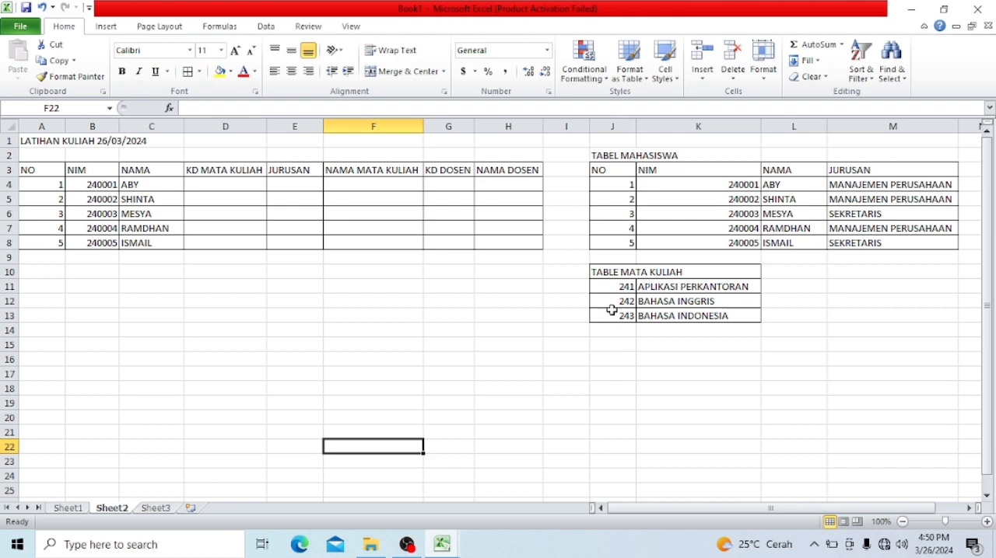
- Undo the borders on TABLE MATA KULIAH and move its course codes and names down one row to J12:K14
{"action": "key", "text": "ctrl+z"}
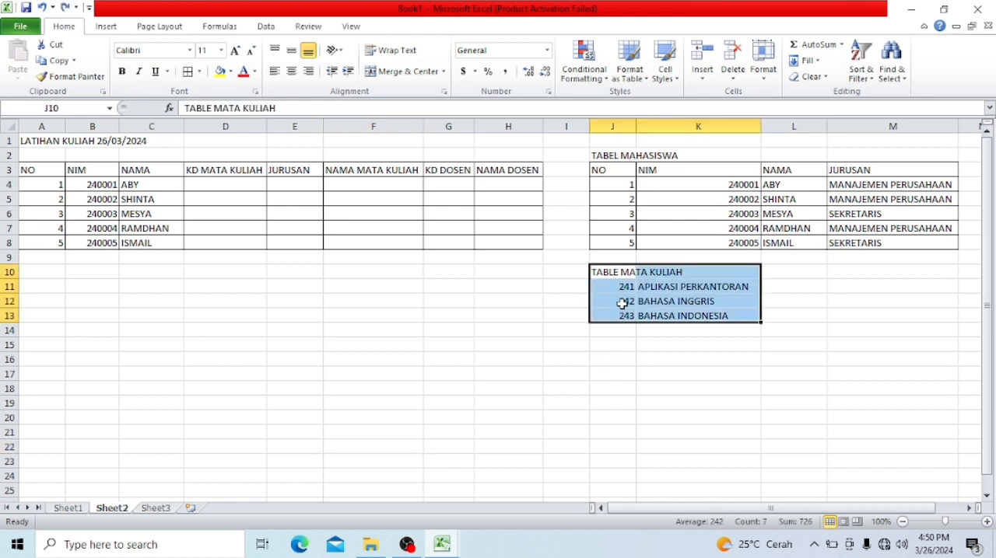
{"action": "left_click_drag", "start_coordinate": [620, 286], "coordinate": [650, 314]}
{"action": "key", "text": "ctrl+c"}
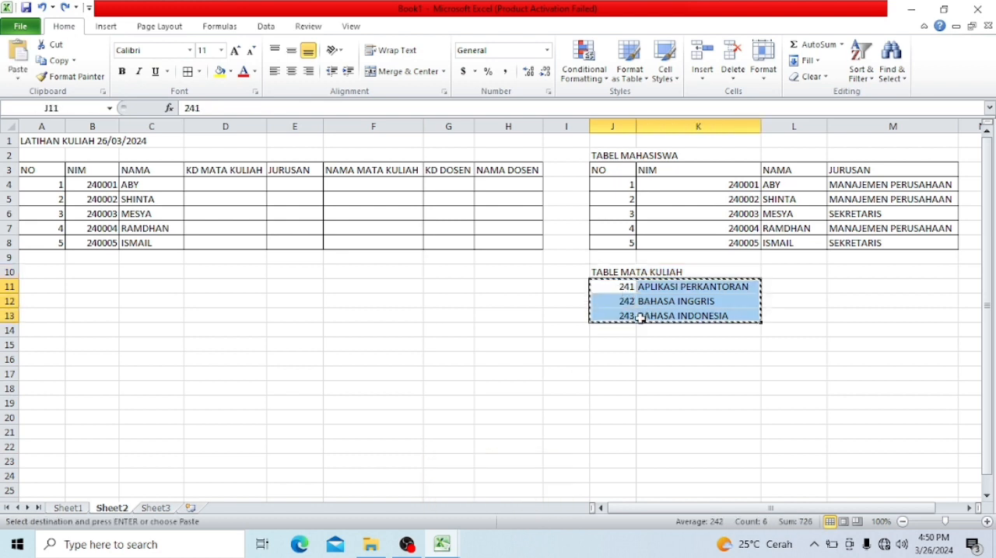
{"action": "left_click", "coordinate": [632, 328]}
{"action": "key", "text": "ctrl+v"}
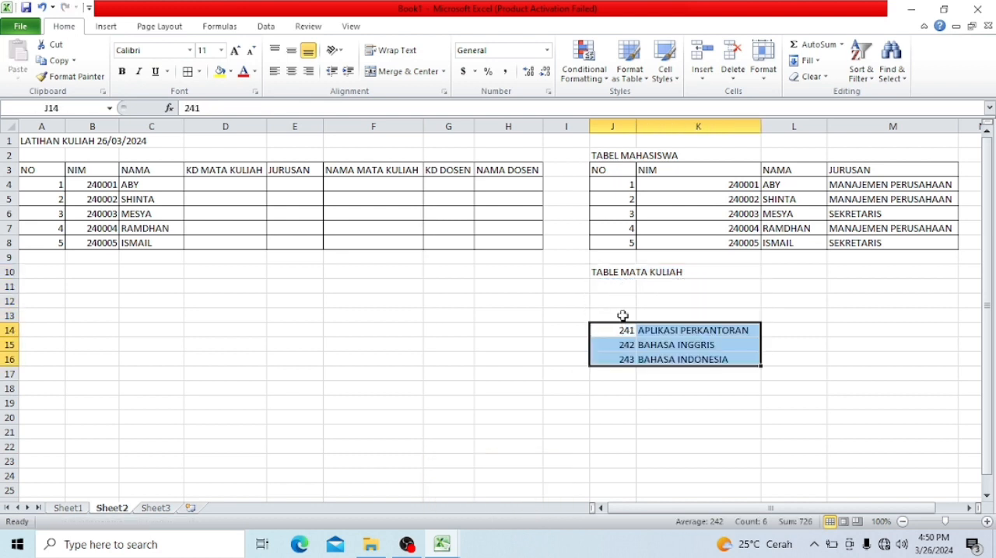
{"action": "left_click_drag", "start_coordinate": [621, 316], "coordinate": [625, 302]}
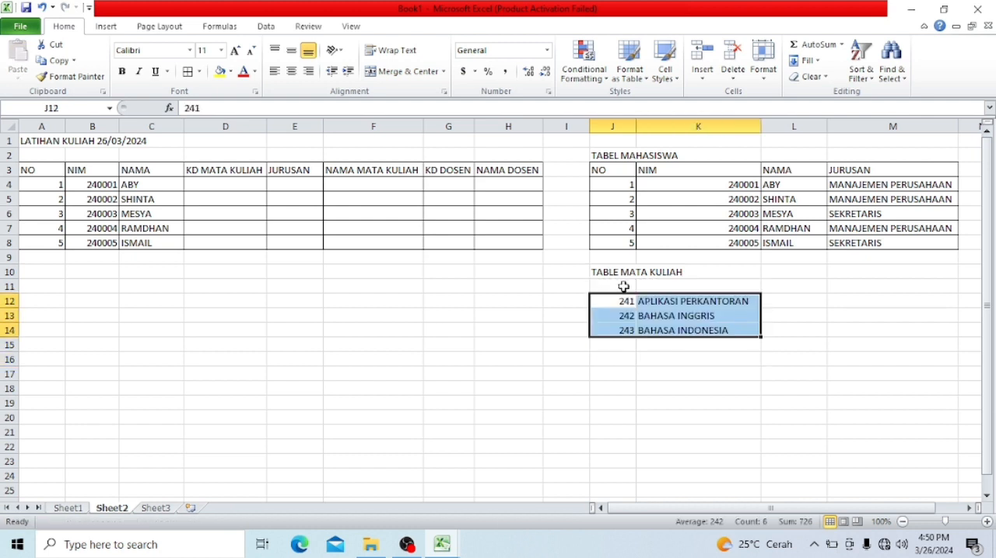
- Enter the header KD MT KULIAH in J11 above the course codes and widen column J
{"action": "left_click", "coordinate": [623, 286]}
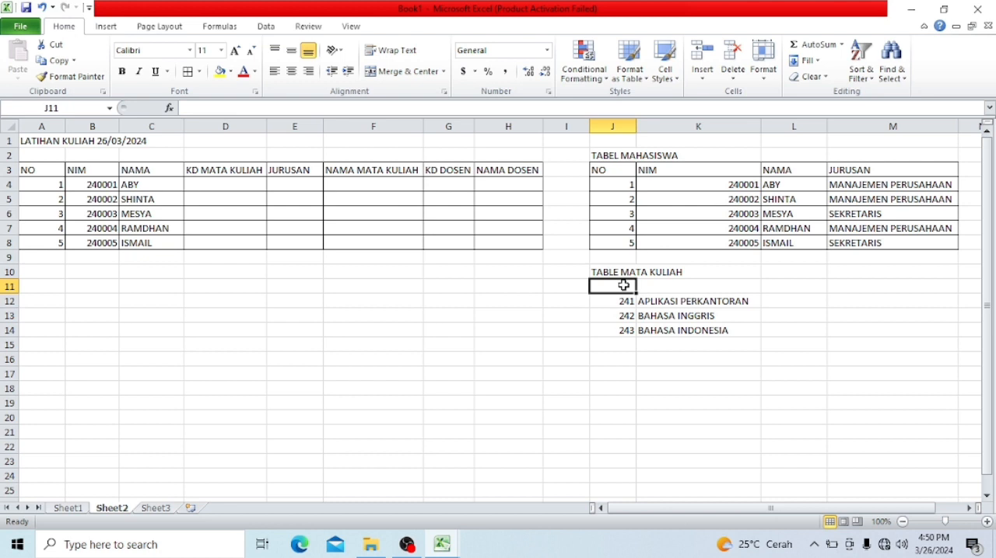
{"action": "type", "text": "KD M"}
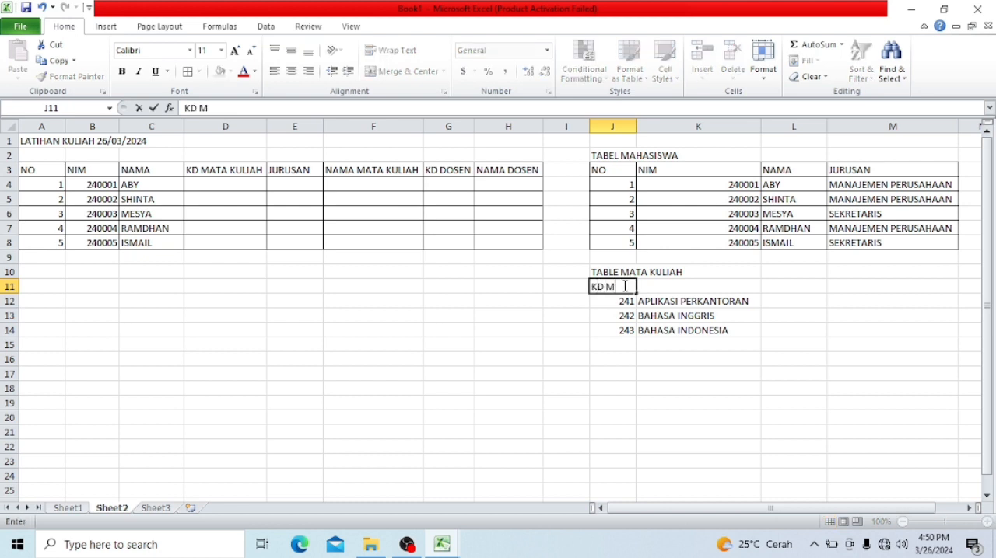
{"action": "type", "text": "T KULIAH"}
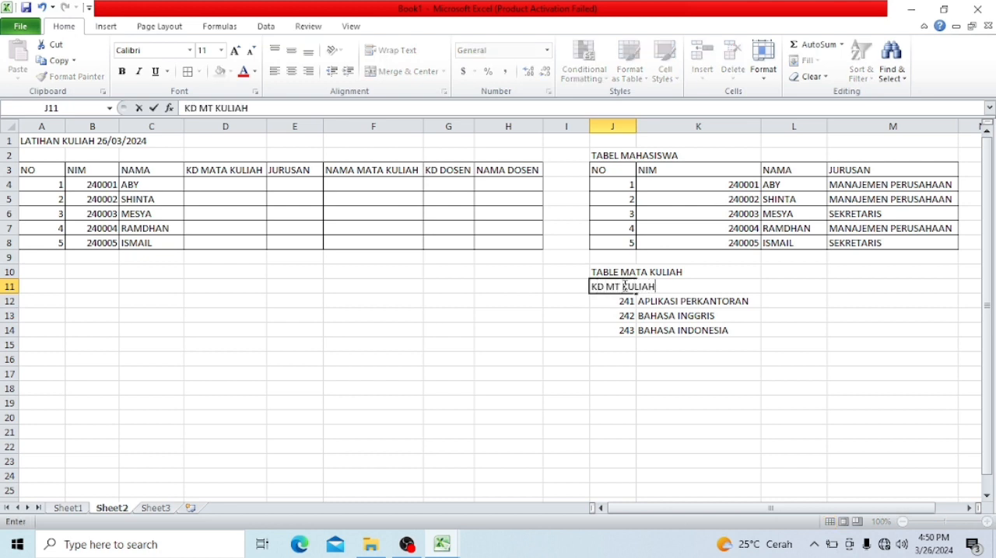
{"action": "left_click", "coordinate": [674, 305]}
{"action": "left_click", "coordinate": [678, 273]}
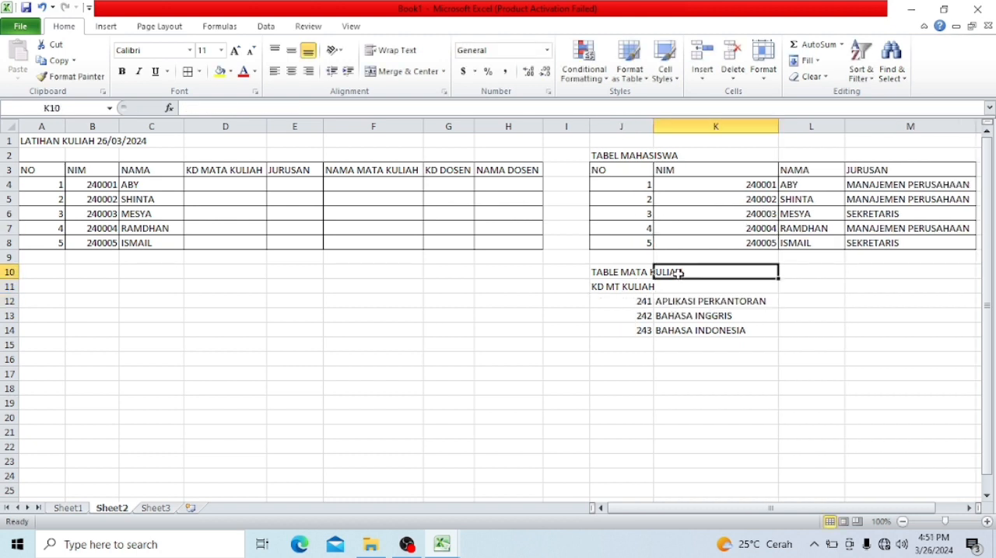
- Copy the NAMA MATA KULIAH header from F3 to K11 and widen column J so its header fits
{"action": "key", "text": "Return"}
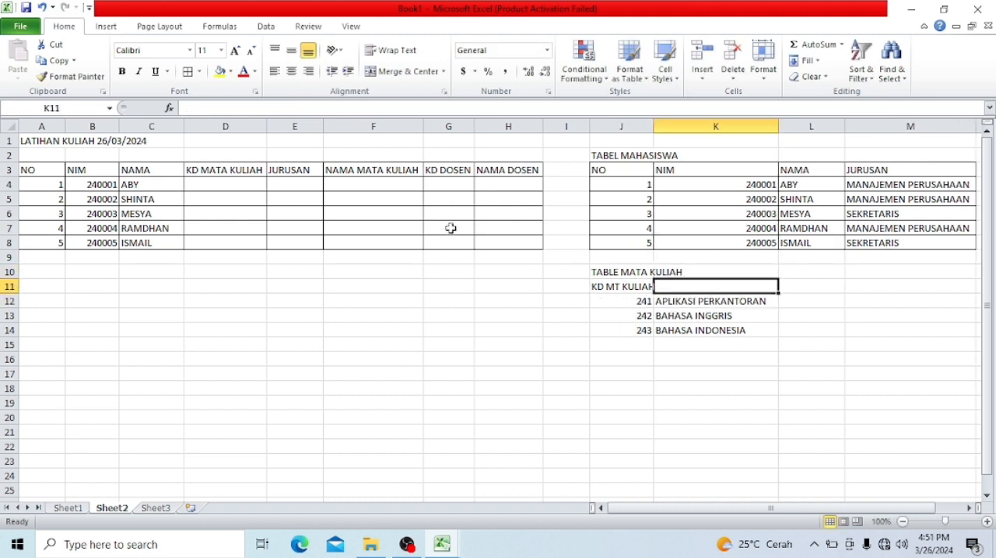
{"action": "left_click", "coordinate": [389, 168]}
{"action": "key", "text": "ctrl+c"}
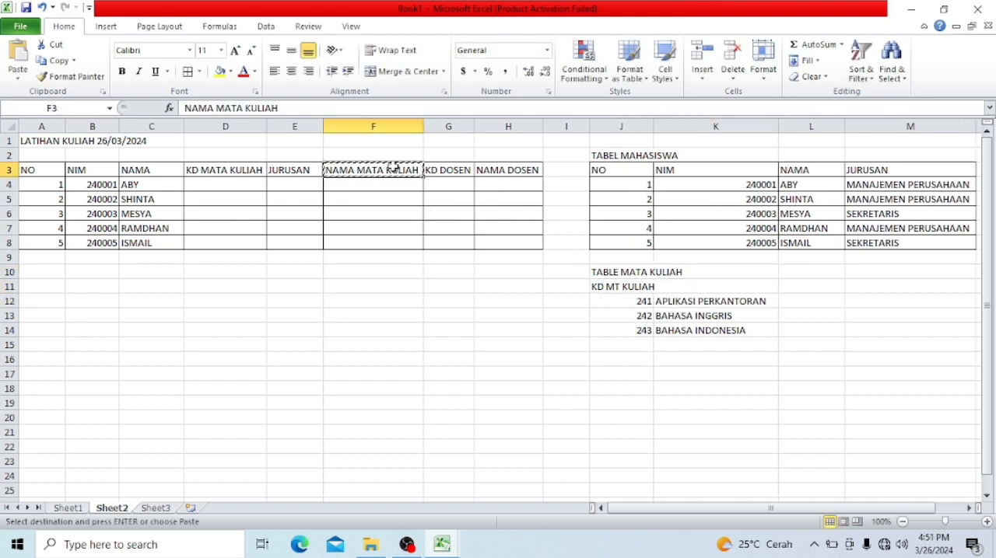
{"action": "left_click", "coordinate": [717, 284]}
{"action": "key", "text": "ctrl+v"}
{"action": "left_click", "coordinate": [691, 326]}
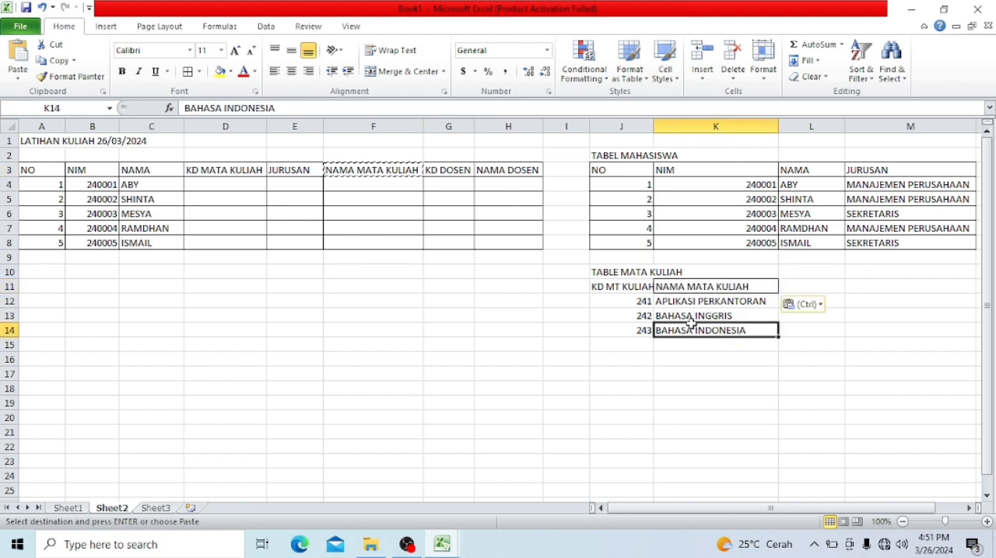
{"action": "left_click_drag", "start_coordinate": [654, 126], "coordinate": [667, 126]}
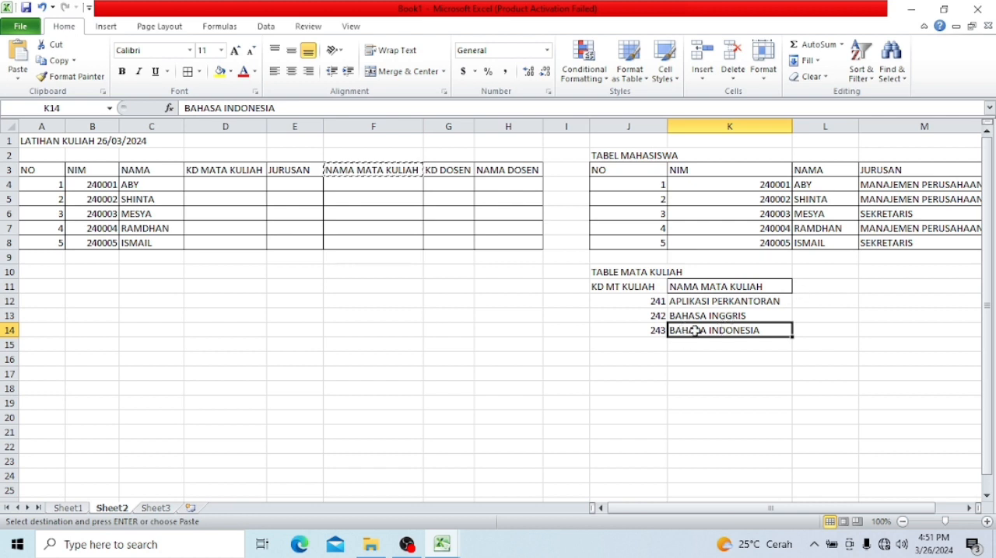
- Enter the title TABLE DOSEN in J16 and copy the KD DOSEN and NAMA DOSEN headers from G3:H3 to J17:K17
{"action": "left_click", "coordinate": [649, 360]}
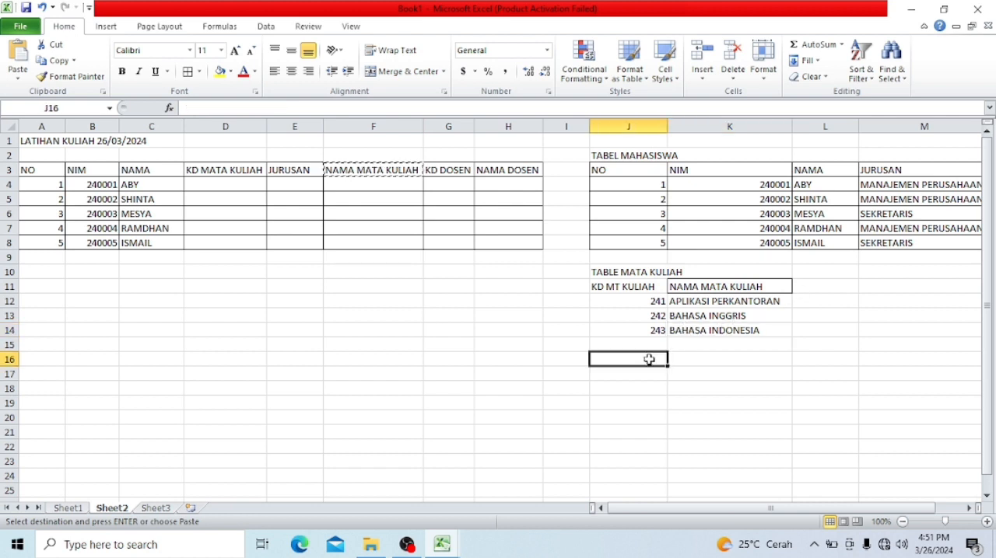
{"action": "type", "text": "TABLE"}
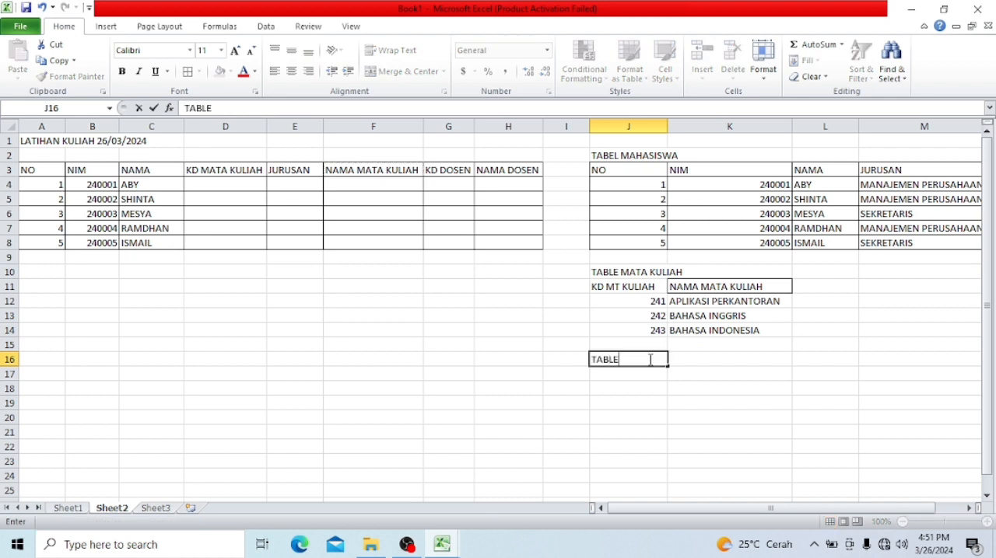
{"action": "type", "text": " DOSEN"}
{"action": "key", "text": "Return"}
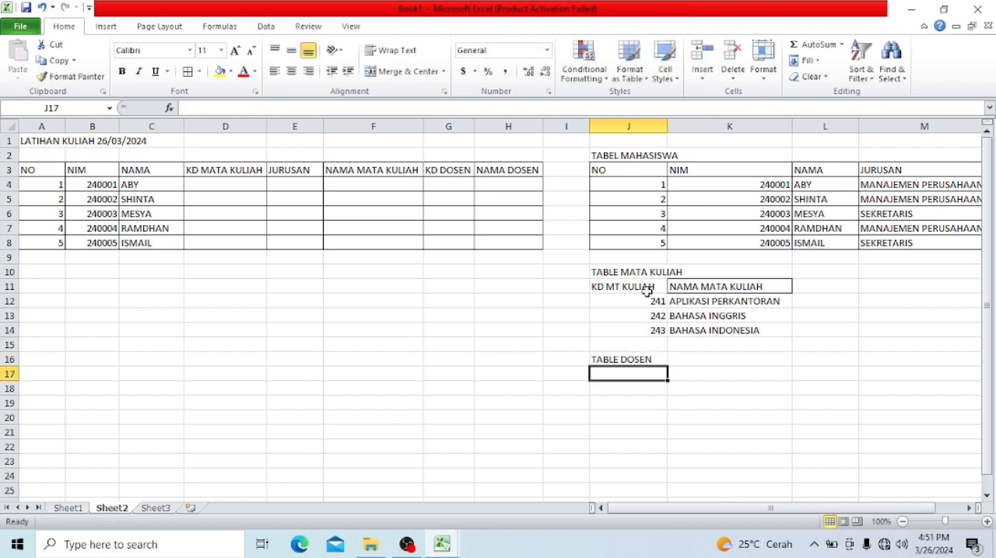
{"action": "left_click_drag", "start_coordinate": [458, 176], "coordinate": [480, 172]}
{"action": "key", "text": "ctrl+c"}
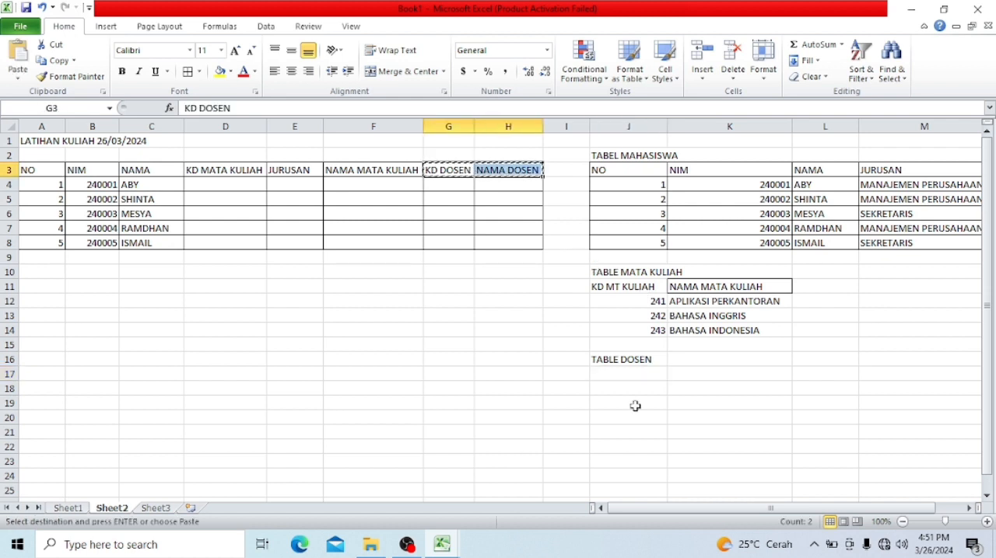
{"action": "left_click", "coordinate": [639, 375]}
{"action": "key", "text": "ctrl+v"}
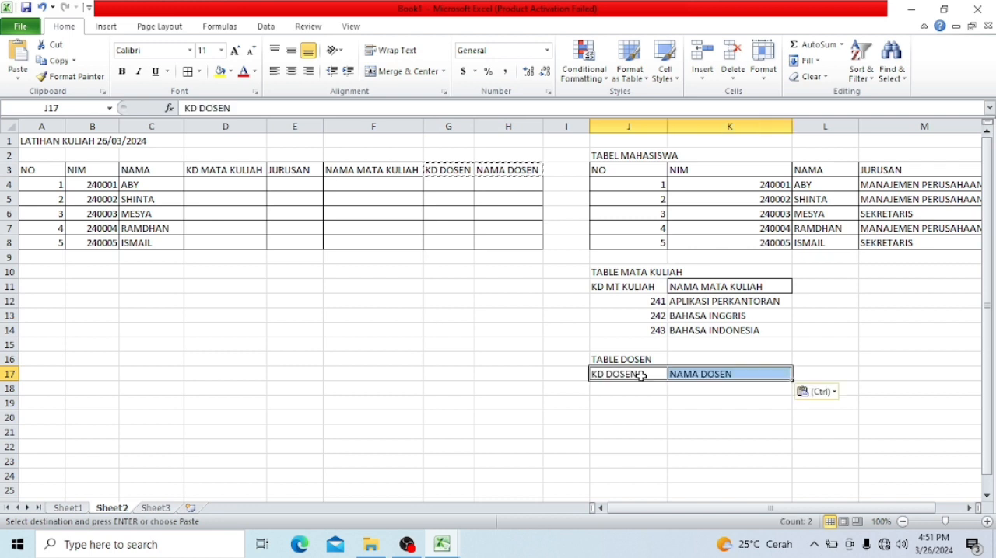
- Copy the course codes from J12:J14 into D4:D6 of the KD MATA KULIAH column
{"action": "left_click", "coordinate": [648, 305]}
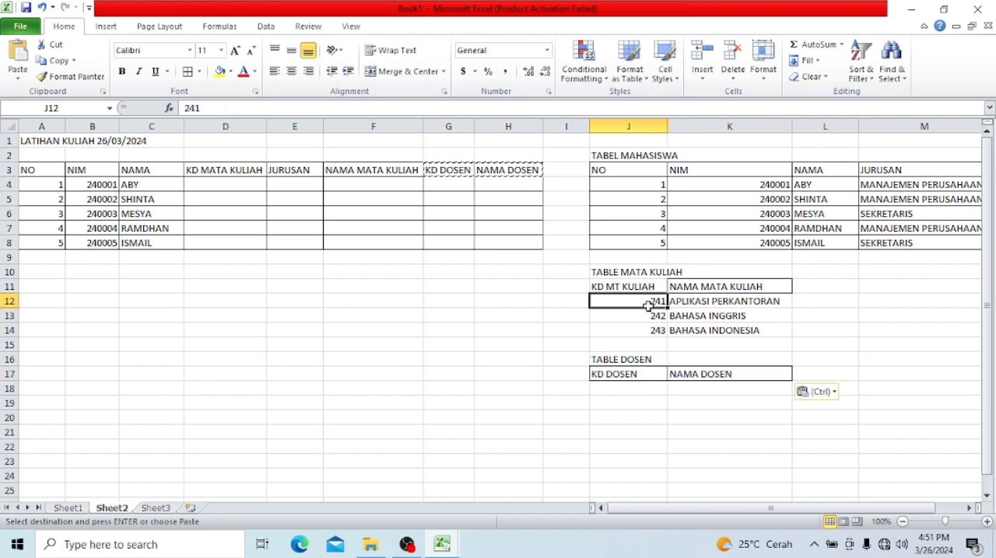
{"action": "left_click_drag", "start_coordinate": [648, 304], "coordinate": [650, 328]}
{"action": "key", "text": "ctrl+c"}
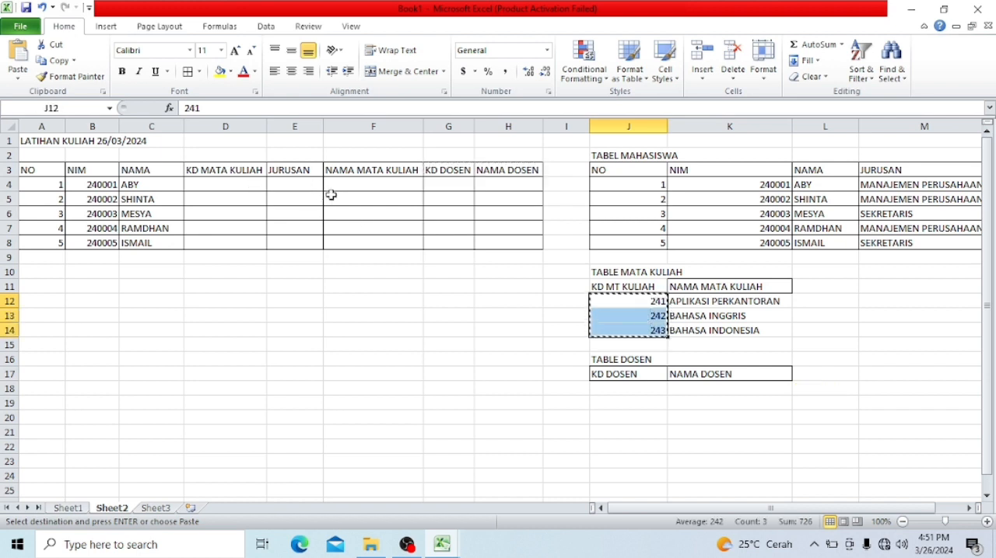
{"action": "left_click", "coordinate": [220, 183]}
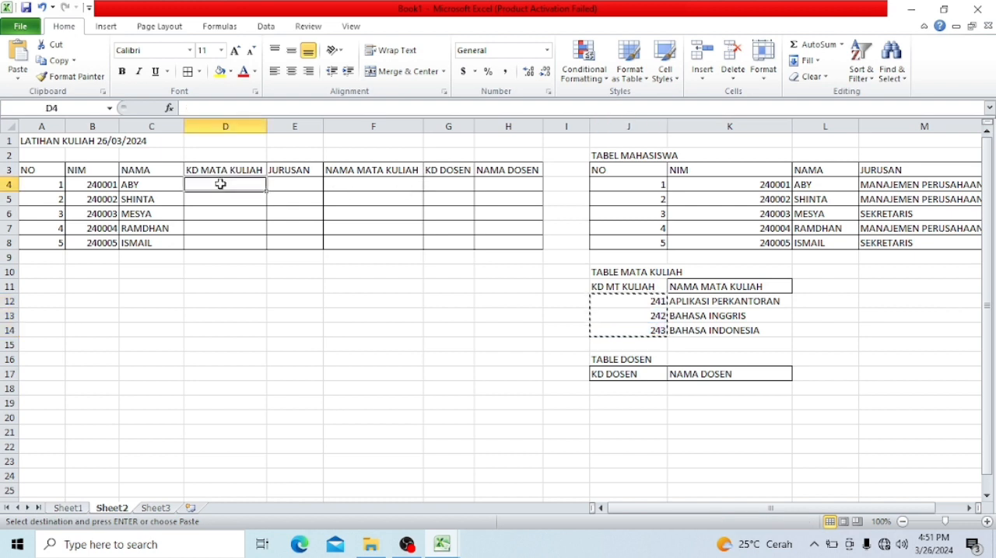
{"action": "key", "text": "ctrl+v"}
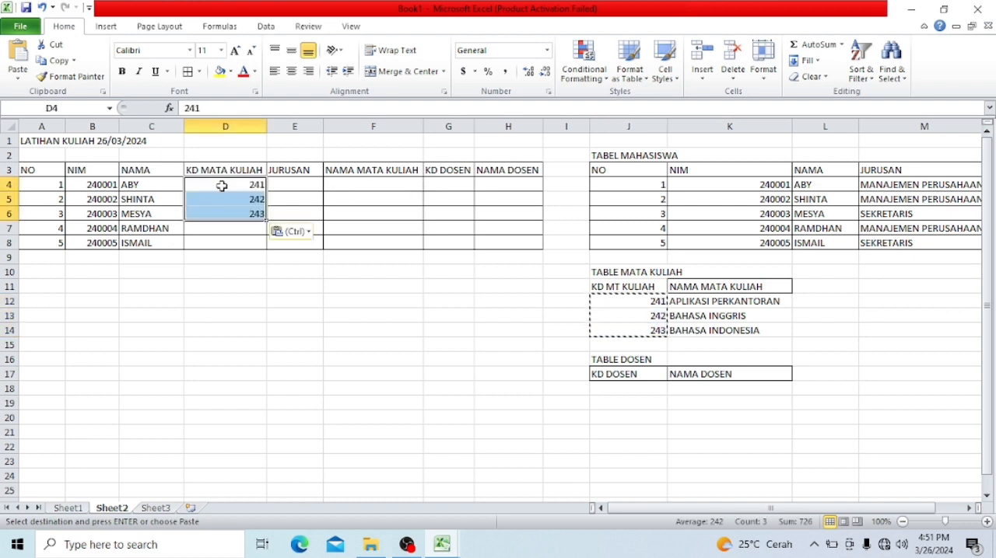
- Enter the course codes 242 in D7 and 243 in D8 to complete the KD MATA KULIAH column
{"action": "left_click", "coordinate": [224, 228]}
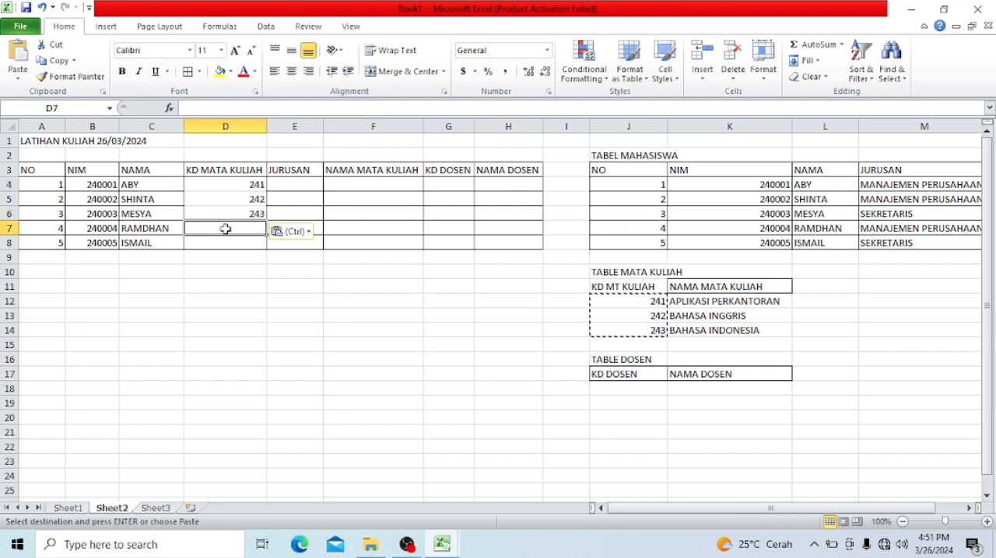
{"action": "type", "text": "242"}
{"action": "key", "text": "Return"}
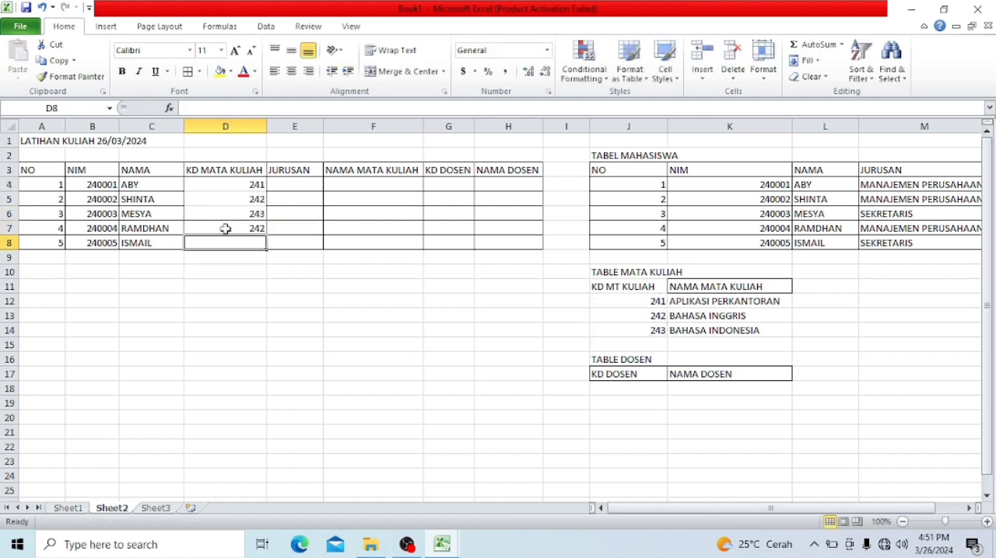
{"action": "type", "text": "243"}
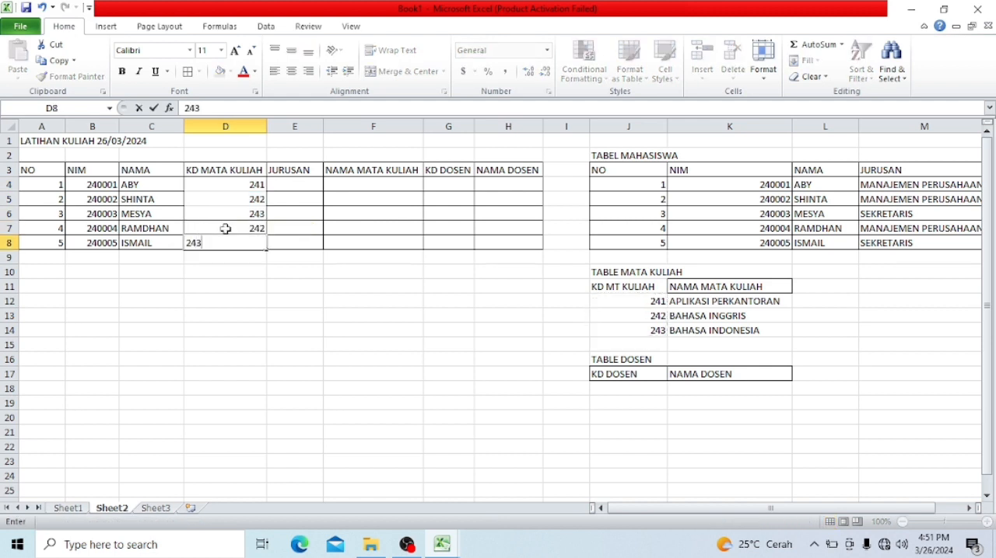
{"action": "left_click", "coordinate": [225, 286]}
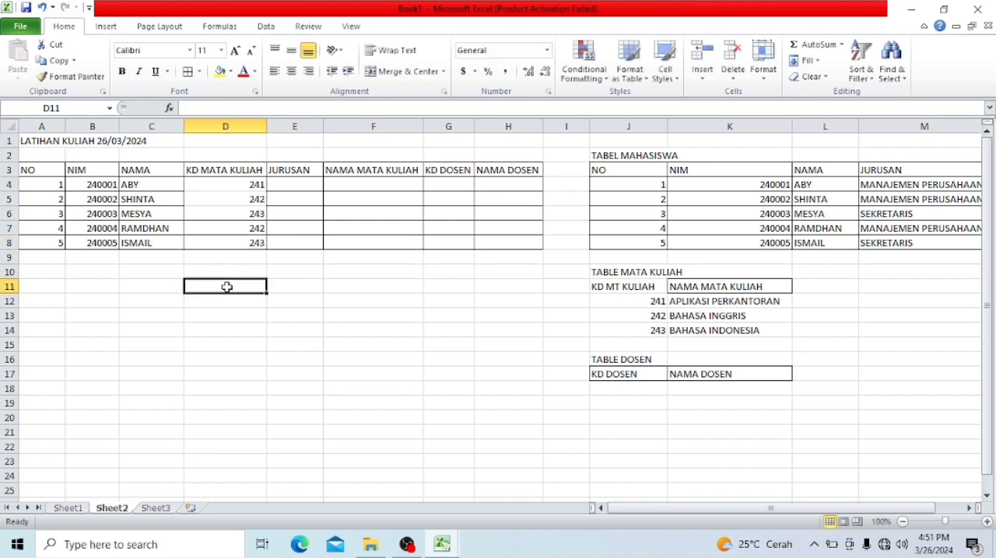
{"action": "left_click", "coordinate": [225, 187]}
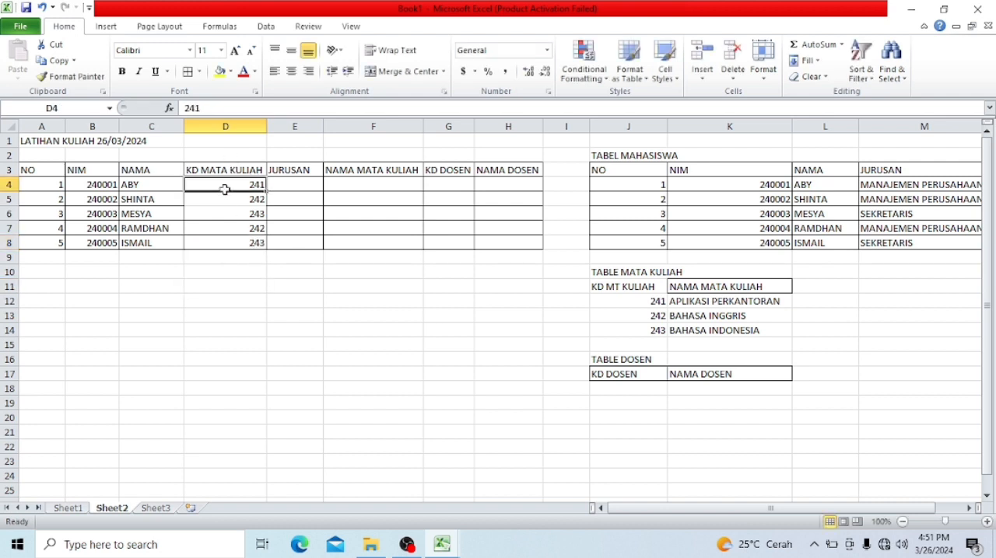
- Enter the lecturer codes 304, 305 and 307 in J18:J20 under KD DOSEN
{"action": "left_click", "coordinate": [634, 391]}
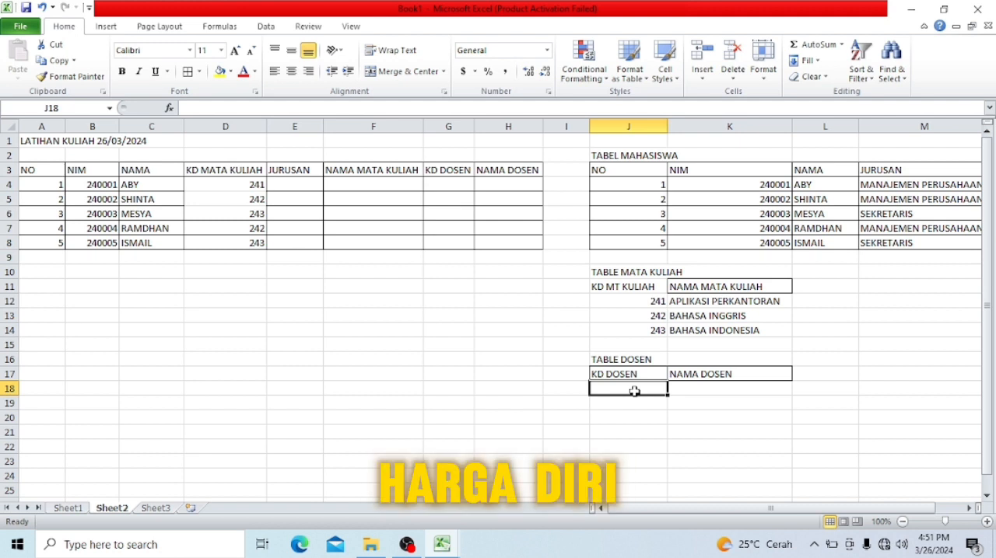
{"action": "type", "text": "304"}
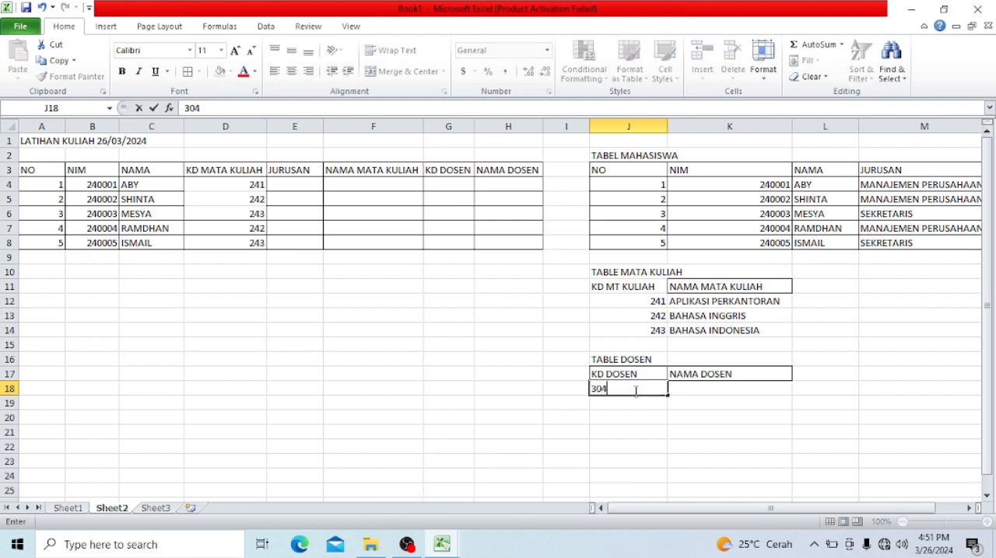
{"action": "key", "text": "Return"}
{"action": "type", "text": "305"}
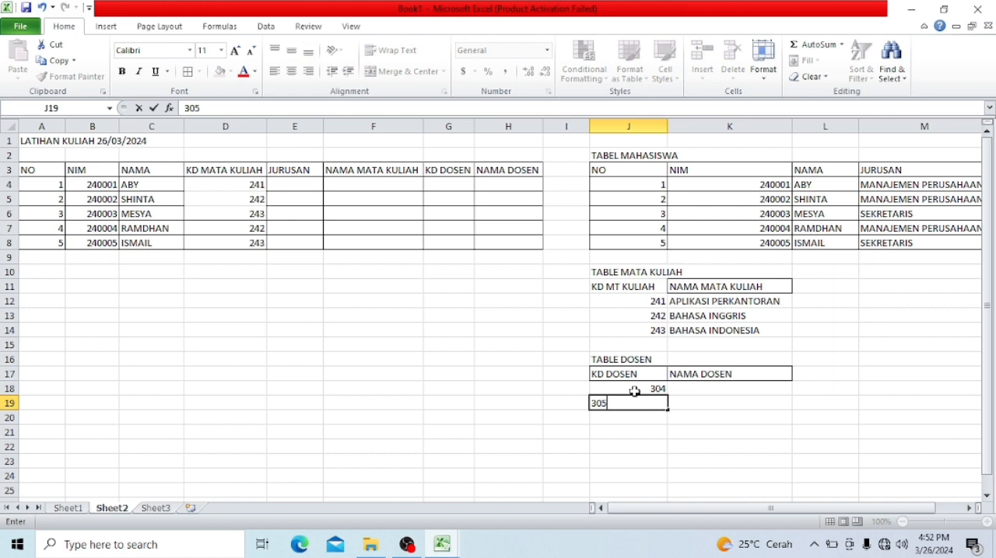
{"action": "key", "text": "Return"}
{"action": "type", "text": "307"}
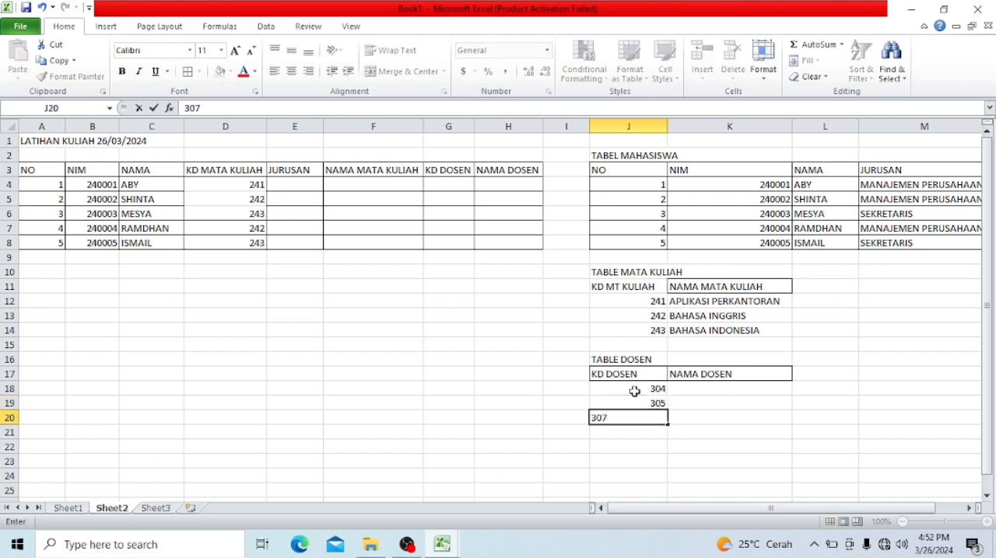
{"action": "key", "text": "Return"}
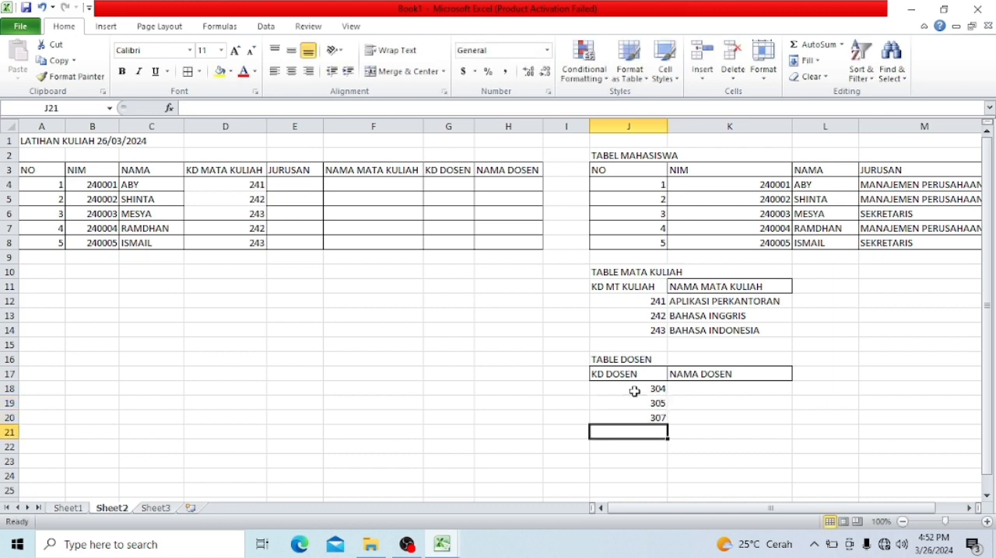
- Enter the three lecturers' names in K18:K20 under NAMA DOSEN
{"action": "left_click", "coordinate": [694, 389]}
{"action": "type", "text": "WARSUDI"}
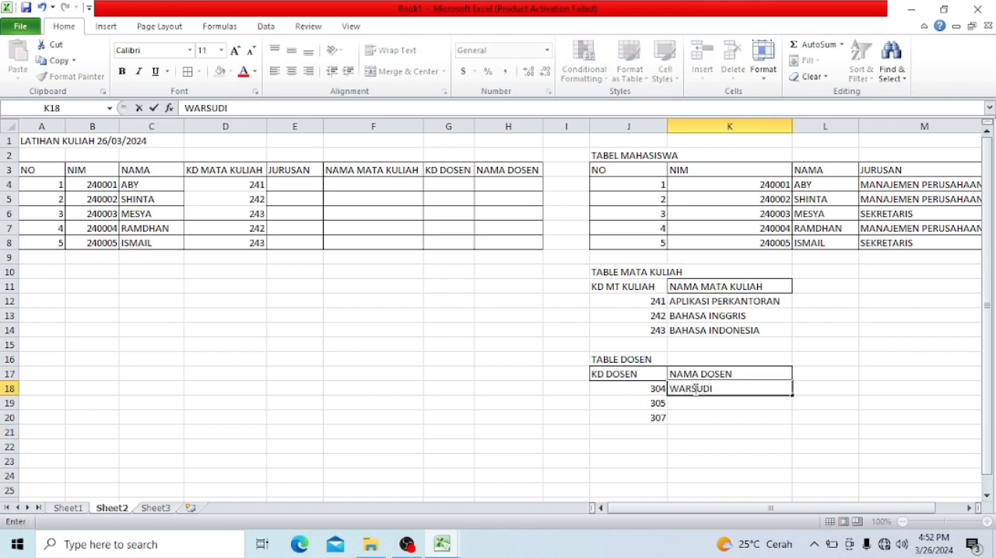
{"action": "key", "text": "Return"}
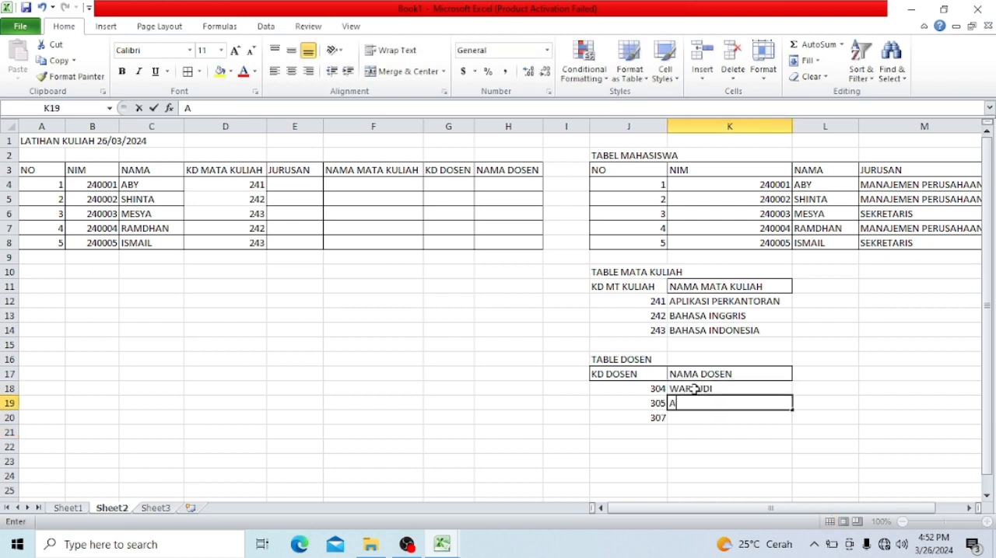
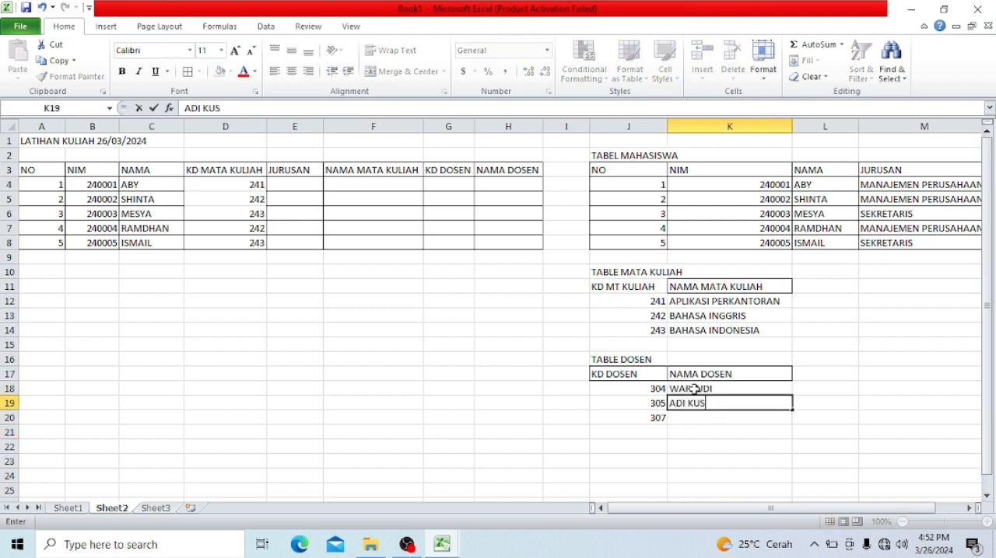
{"action": "key", "text": "Return"}
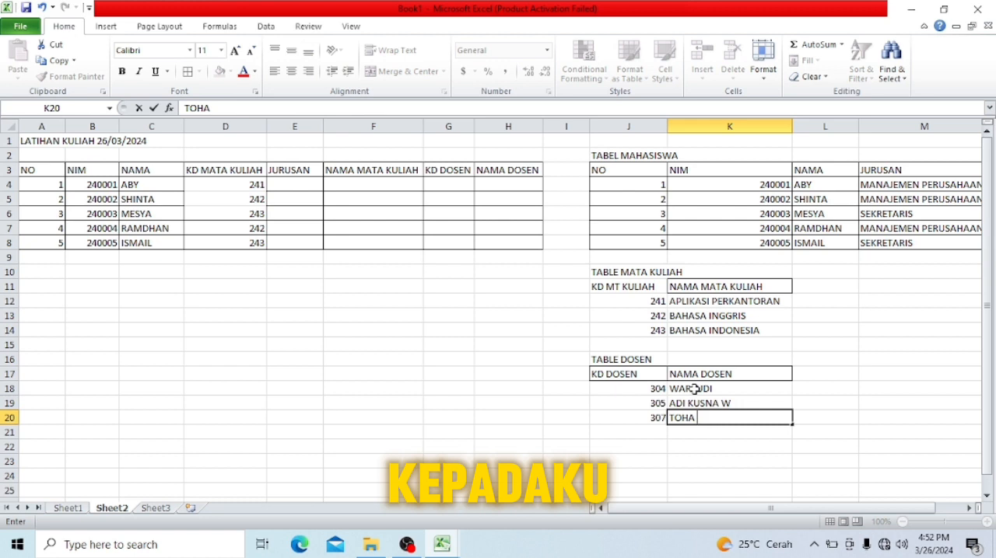
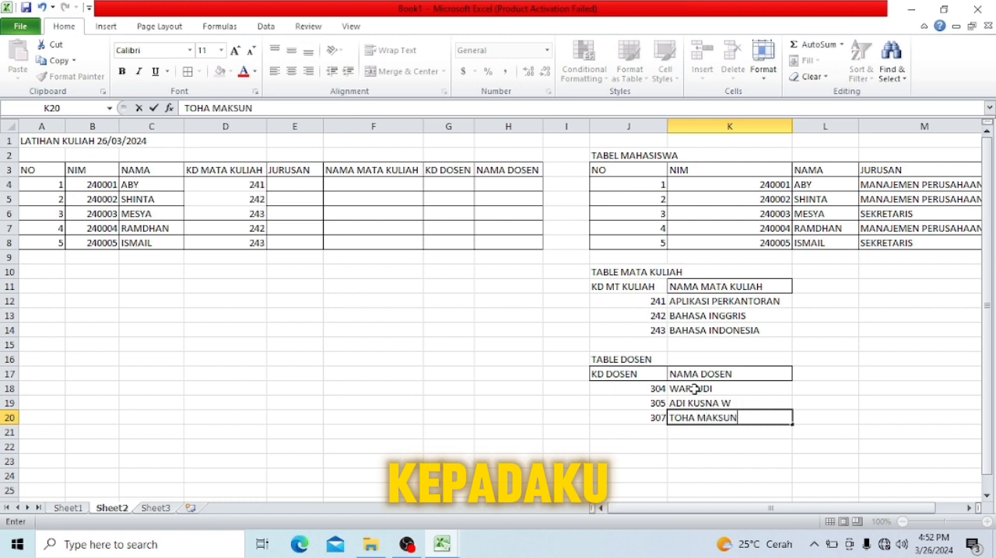
{"action": "key", "text": "Return"}
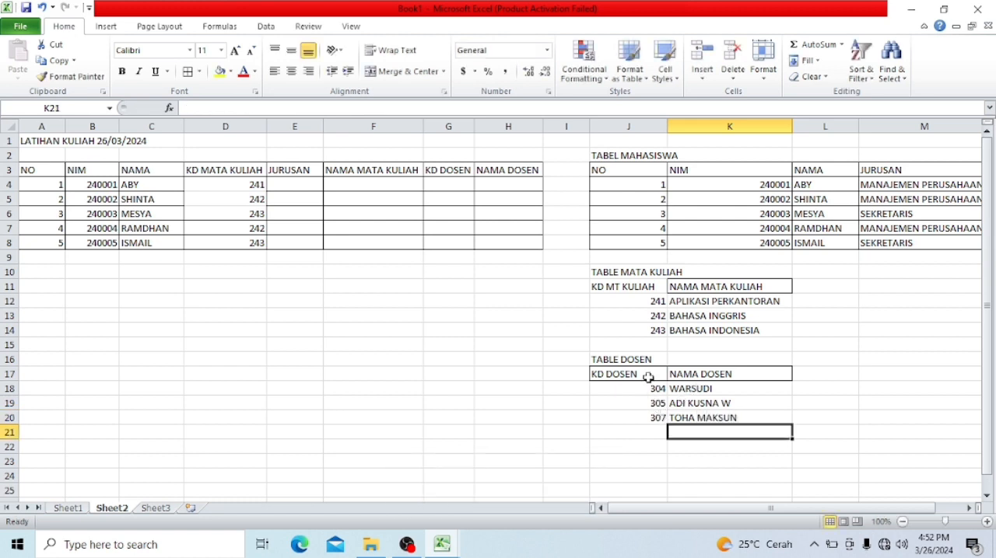
- Apply all borders to the TABLE DOSEN range J17:K20
{"action": "left_click_drag", "start_coordinate": [648, 375], "coordinate": [697, 420]}
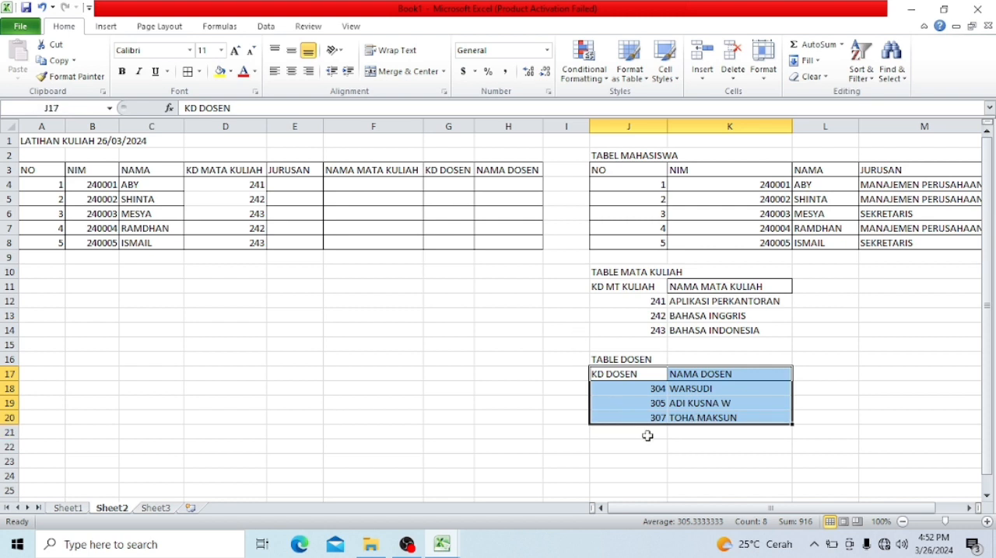
{"action": "left_click", "coordinate": [189, 73]}
{"action": "left_click", "coordinate": [579, 374]}
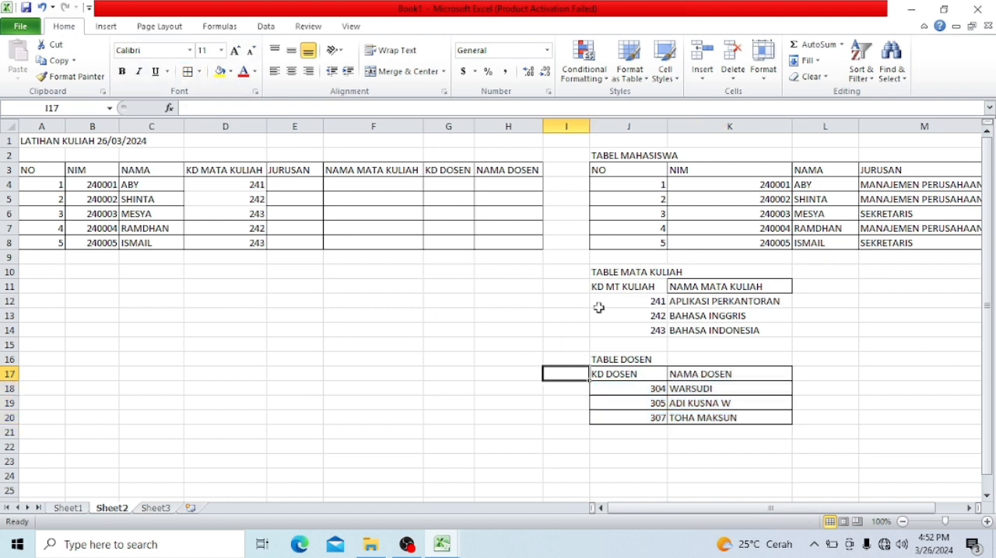
{"action": "left_click_drag", "start_coordinate": [628, 393], "coordinate": [629, 417]}
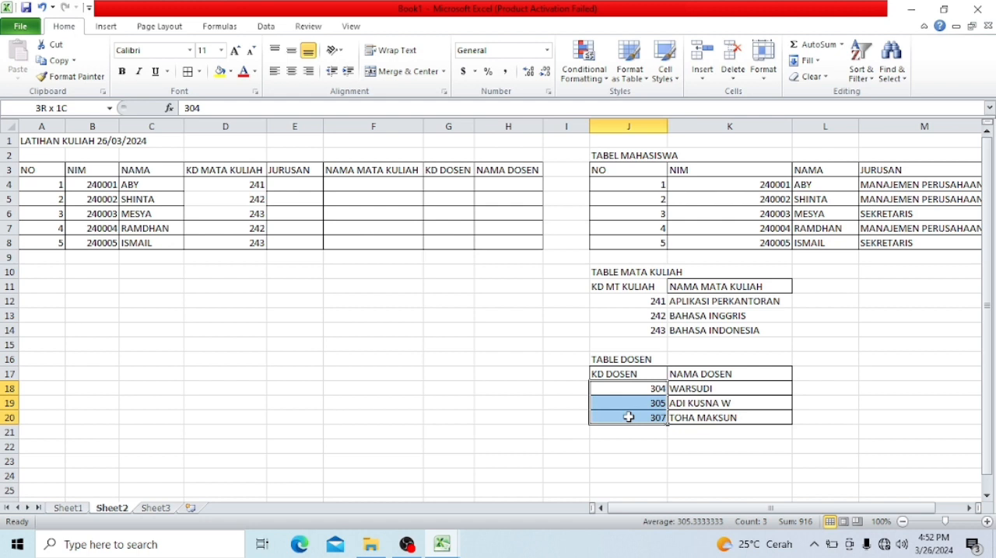
{"action": "left_click_drag", "start_coordinate": [629, 418], "coordinate": [628, 418]}
{"action": "key", "text": "ctrl+c"}
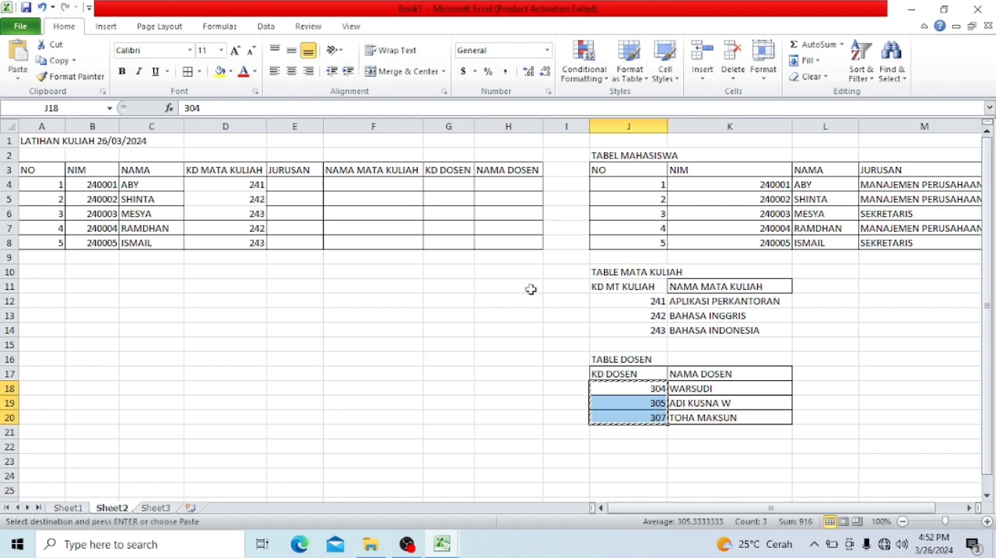
{"action": "left_click", "coordinate": [433, 187]}
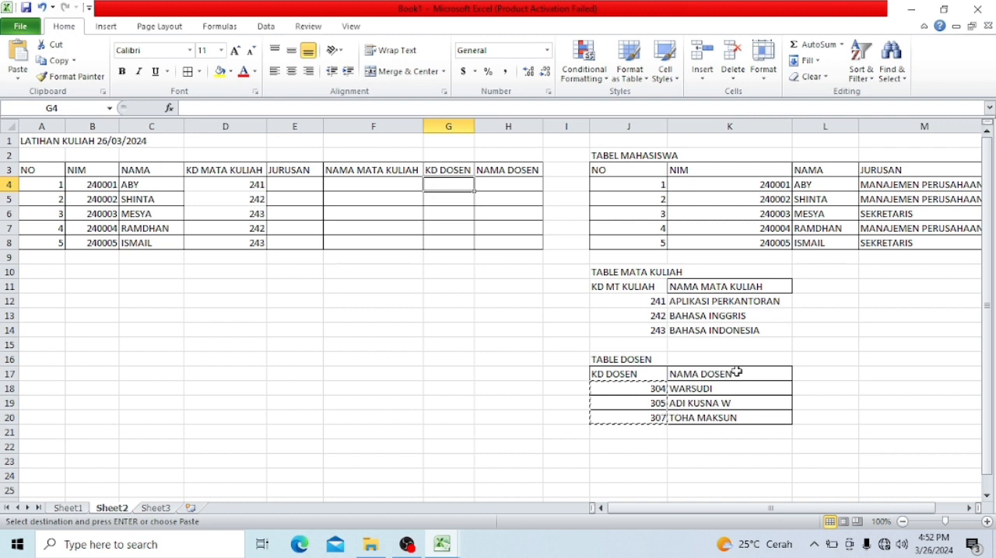
- Add a KD DOSEN column header in L11 of TABLE MATA KULIAH
{"action": "left_click", "coordinate": [801, 288]}
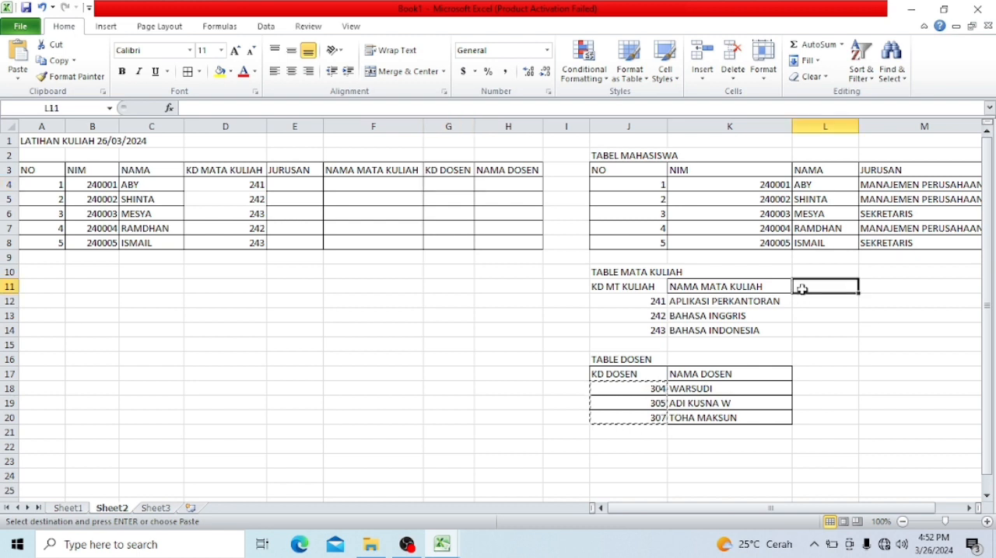
{"action": "type", "text": "KD D"}
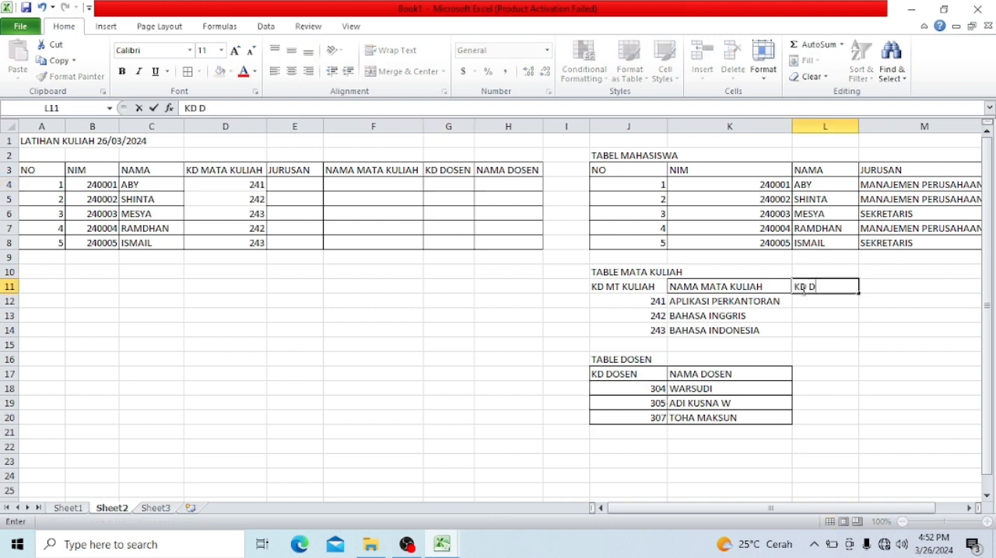
{"action": "type", "text": "OSEN"}
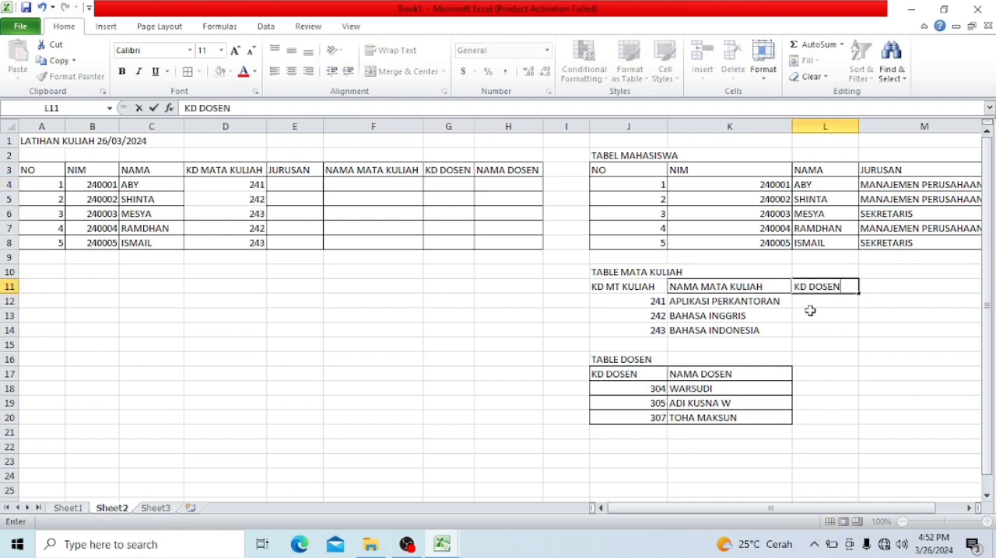
{"action": "key", "text": "Return"}
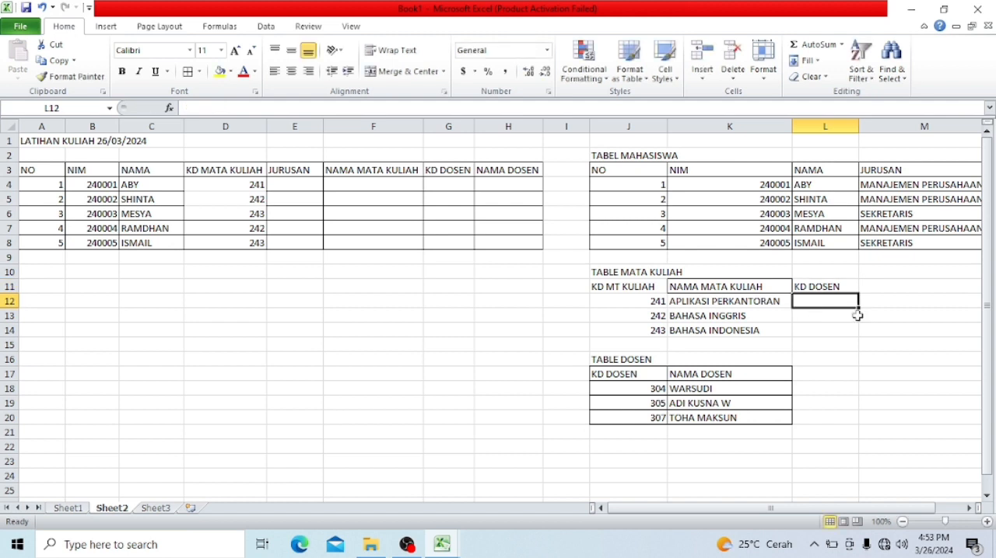
- Enter the lecturer codes 304, 305 and 307 in L12:L14 for the three courses
{"action": "type", "text": "3"}
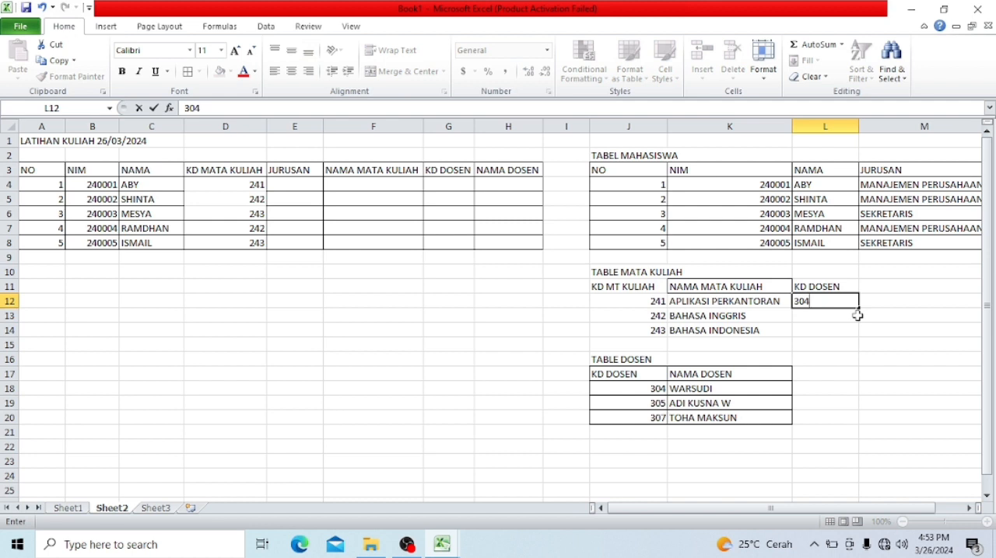
{"action": "type", "text": "04"}
{"action": "left_click", "coordinate": [828, 315]}
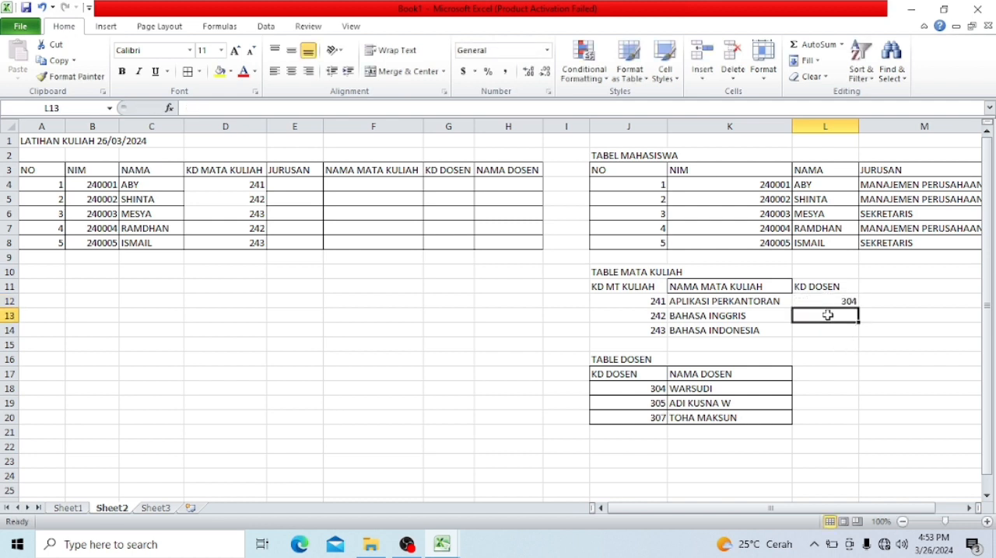
{"action": "type", "text": "305"}
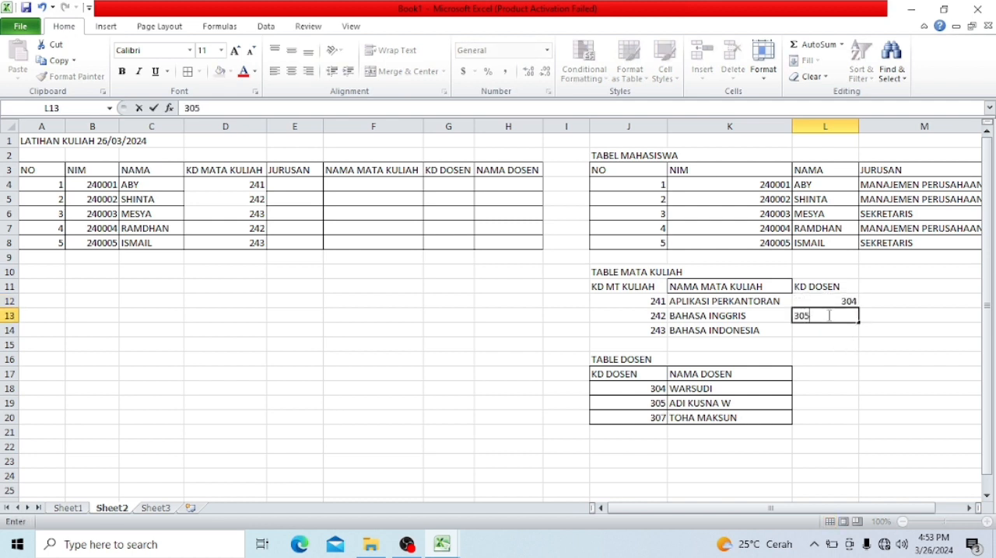
{"action": "left_click", "coordinate": [824, 329]}
{"action": "type", "text": "307"}
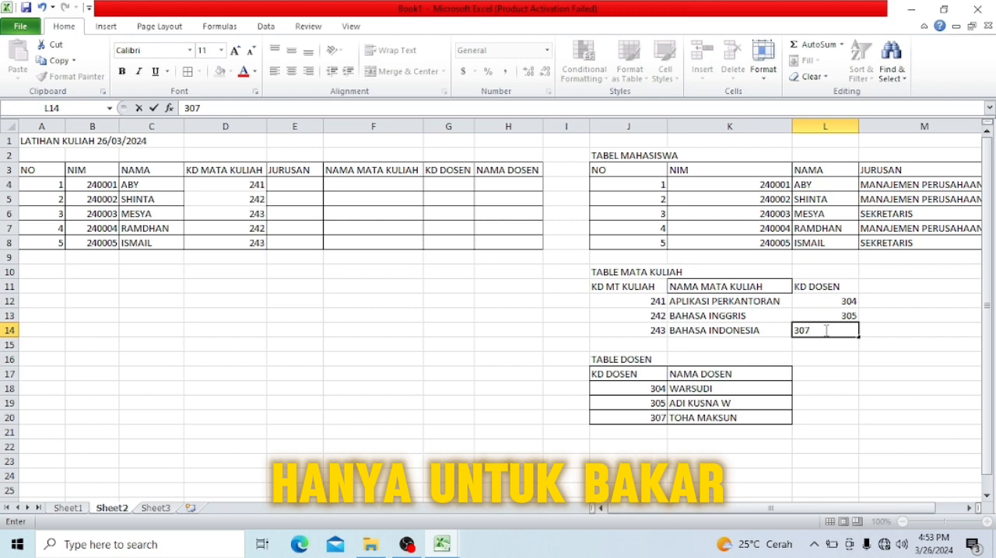
{"action": "key", "text": "Return"}
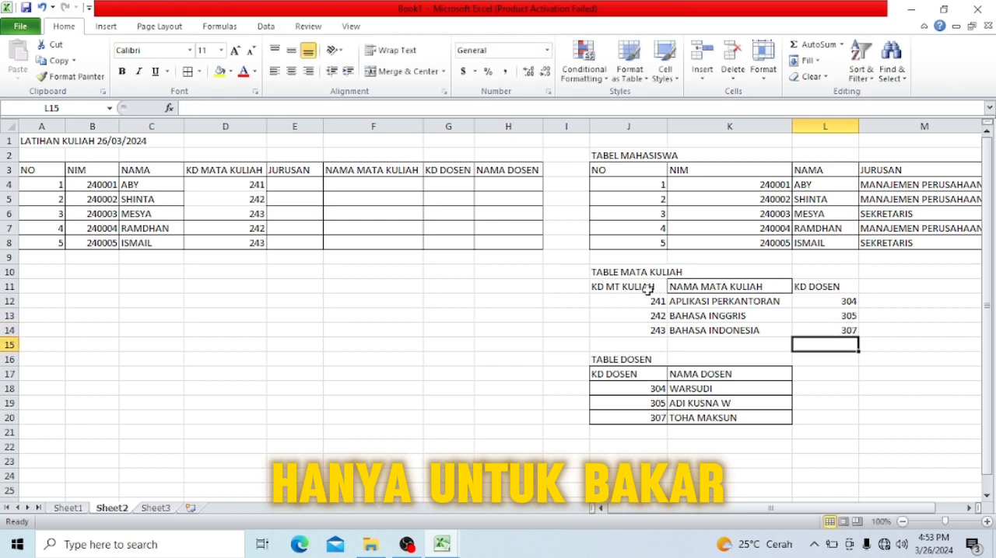
- Apply all borders to the TABLE MATA KULIAH range J11:L14
{"action": "left_click_drag", "start_coordinate": [642, 288], "coordinate": [816, 327]}
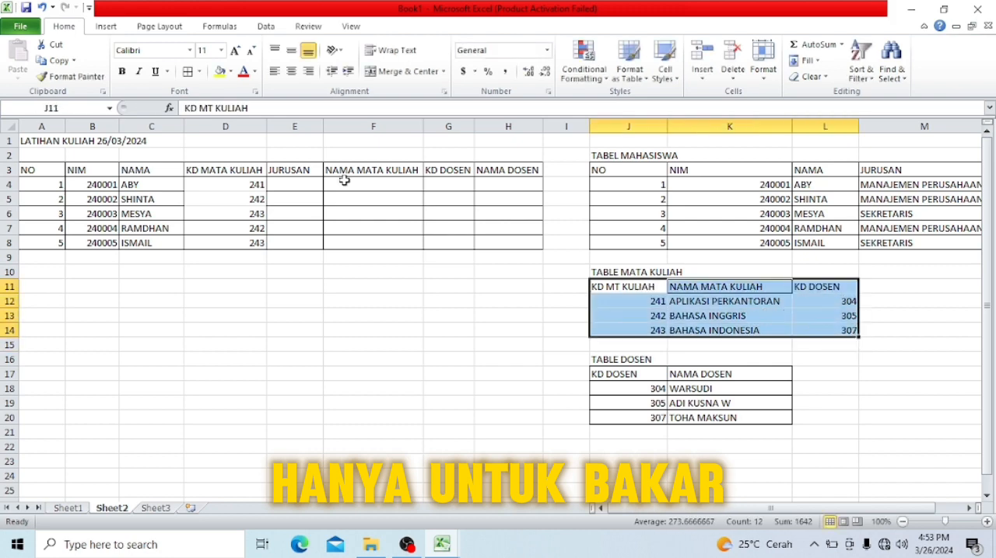
{"action": "left_click", "coordinate": [188, 71]}
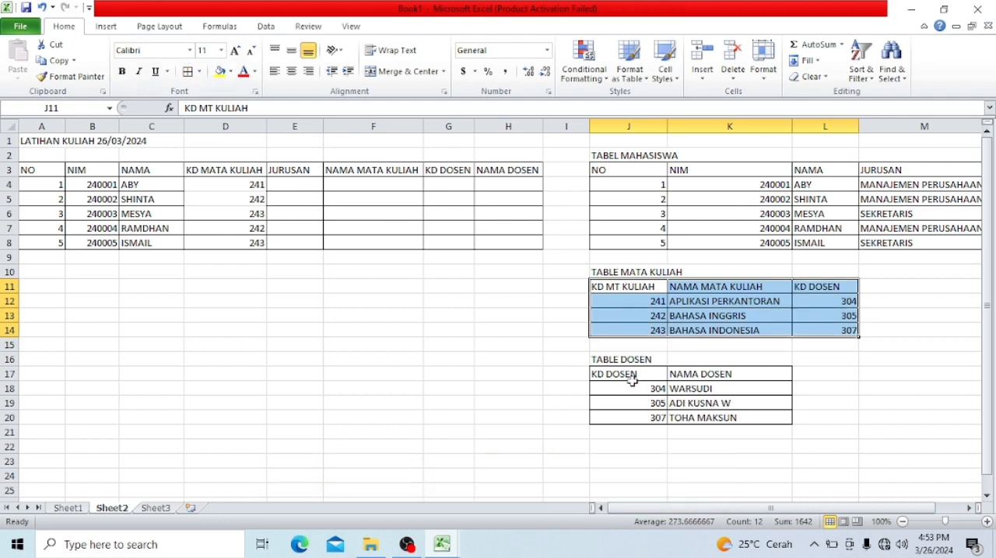
{"action": "left_click_drag", "start_coordinate": [622, 377], "coordinate": [677, 410]}
{"action": "left_click", "coordinate": [397, 344]}
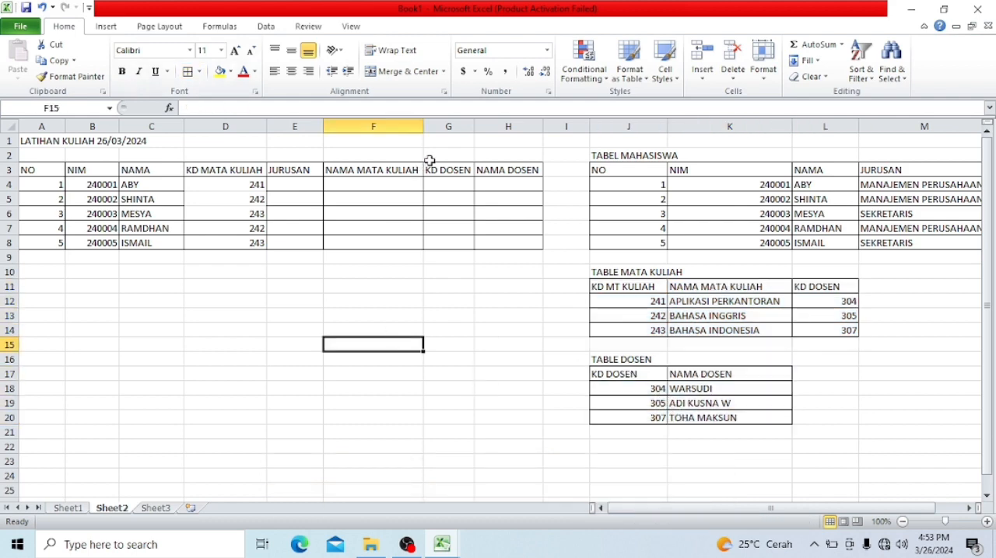
- Enter the lecturer codes 304 in G4 and 305 in G5 of the practice table's KD DOSEN column
{"action": "left_click", "coordinate": [447, 182]}
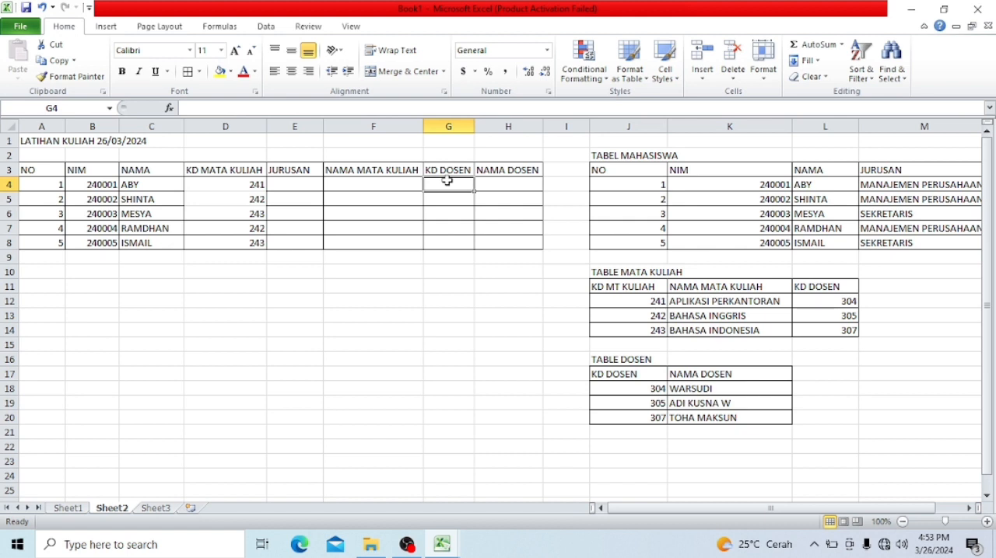
{"action": "type", "text": "304"}
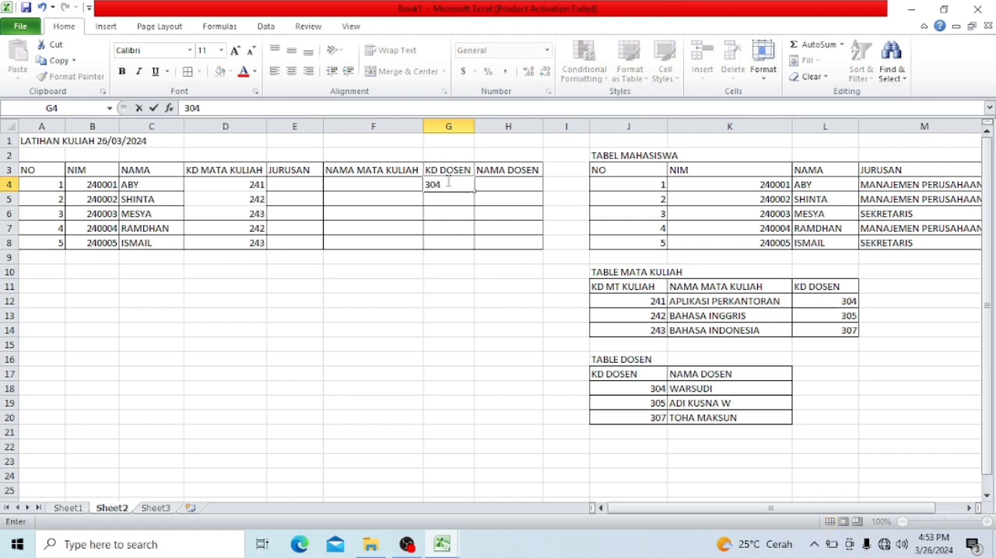
{"action": "key", "text": "Return"}
{"action": "type", "text": "35"}
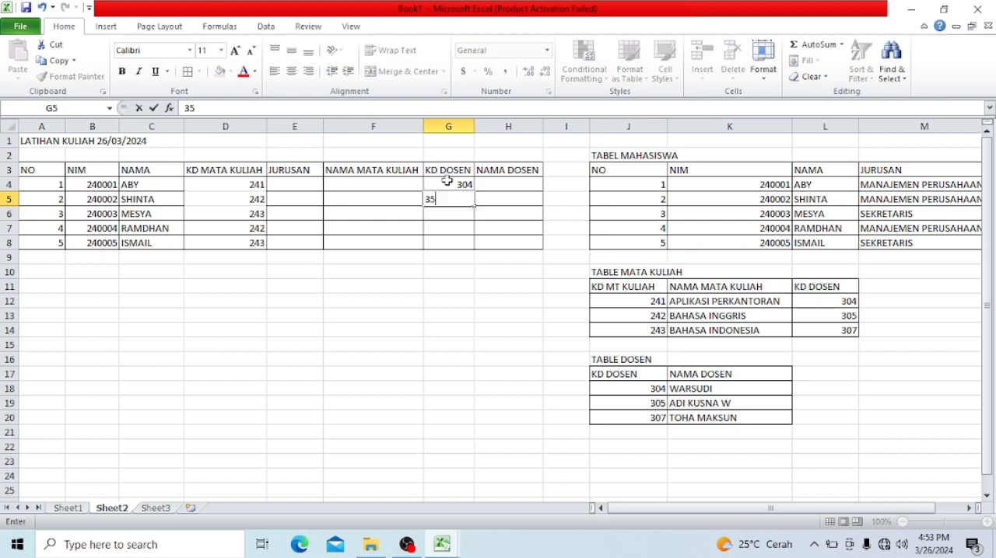
{"action": "key", "text": "Return"}
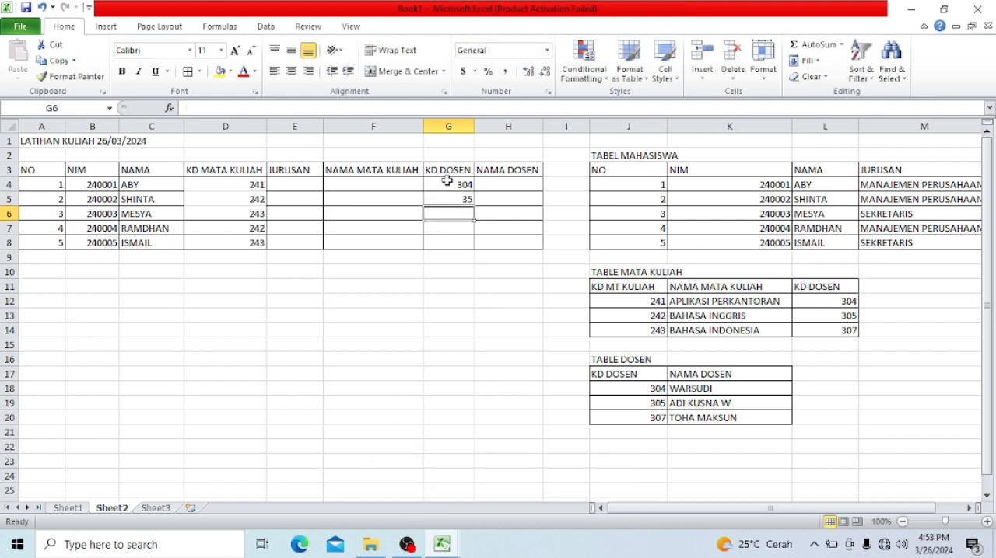
{"action": "key", "text": "Up"}
{"action": "type", "text": "305"}
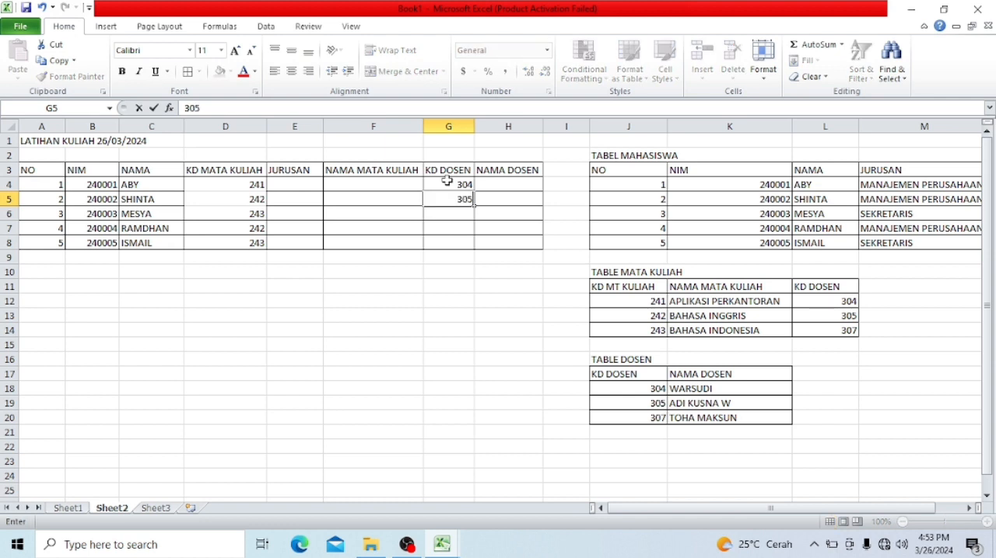
{"action": "key", "text": "Return"}
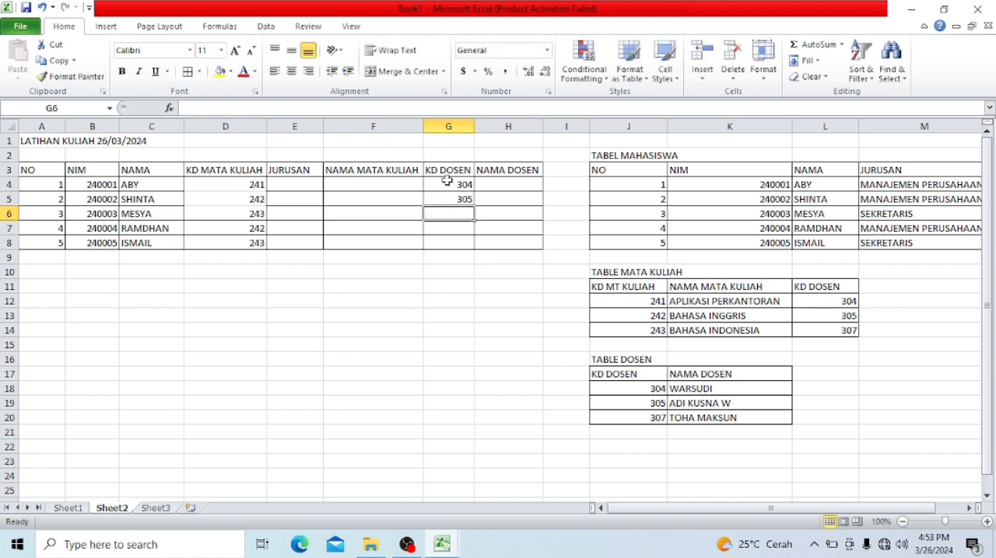
- Complete the KD DOSEN column with 307 in G6, 304 in G7 and 307 in G8
{"action": "type", "text": "3"}
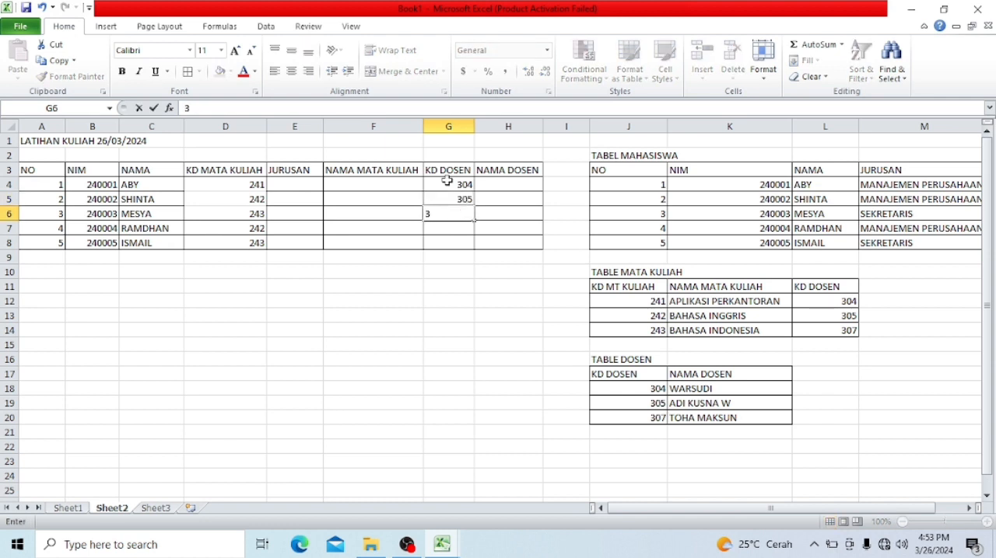
{"action": "type", "text": "07"}
{"action": "key", "text": "Return"}
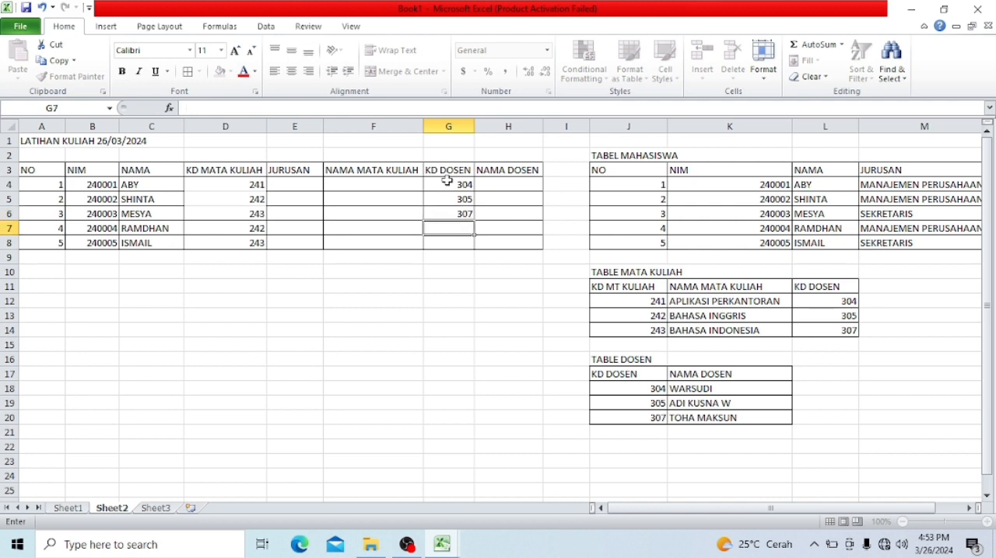
{"action": "type", "text": "304"}
{"action": "key", "text": "Return"}
{"action": "type", "text": "30"}
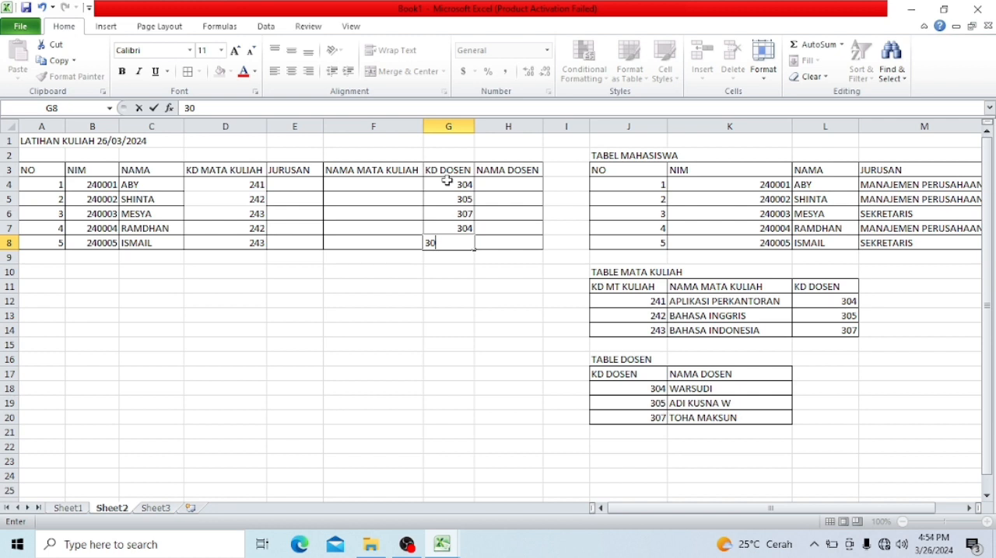
{"action": "type", "text": "6"}
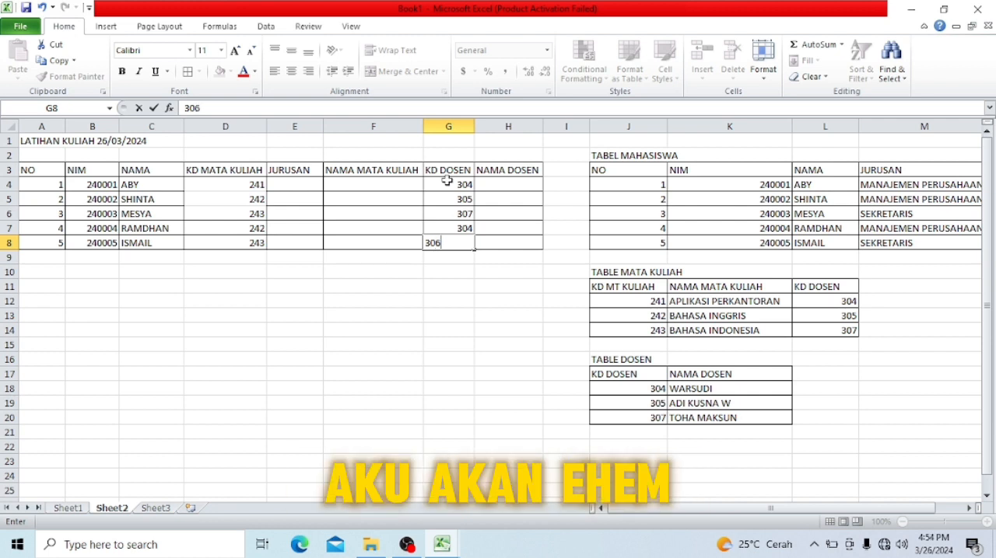
{"action": "key", "text": "BackSpace"}
{"action": "type", "text": "7"}
{"action": "key", "text": "Return"}
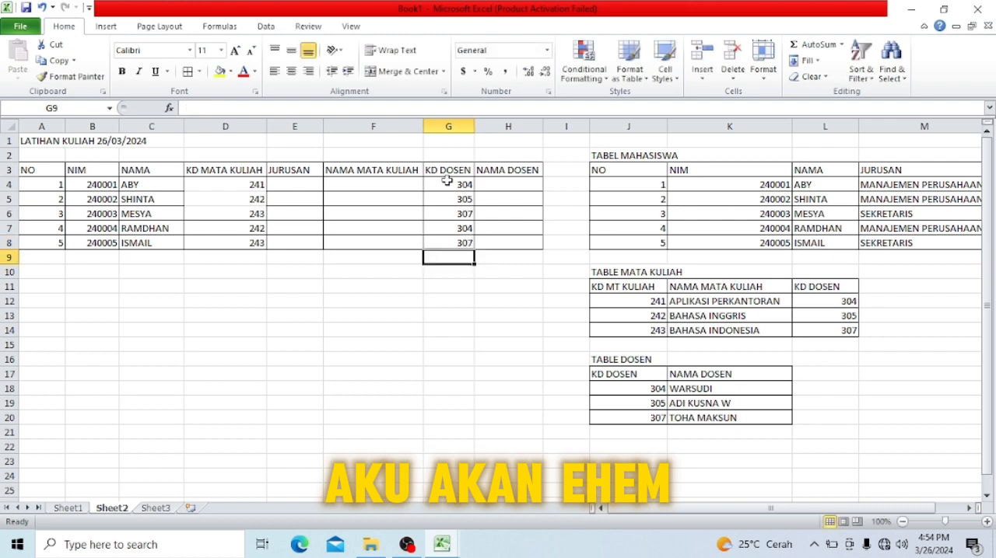
- Apply all borders to the LATIHAN KULIAH practice table range A3:H8
{"action": "left_click_drag", "start_coordinate": [27, 169], "coordinate": [483, 240]}
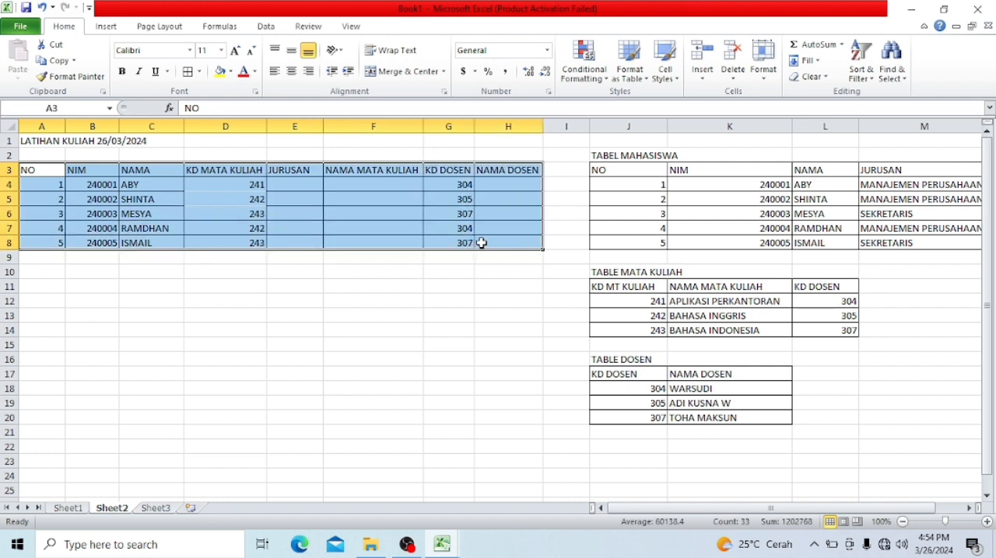
{"action": "left_click", "coordinate": [188, 74]}
{"action": "left_click", "coordinate": [350, 473]}
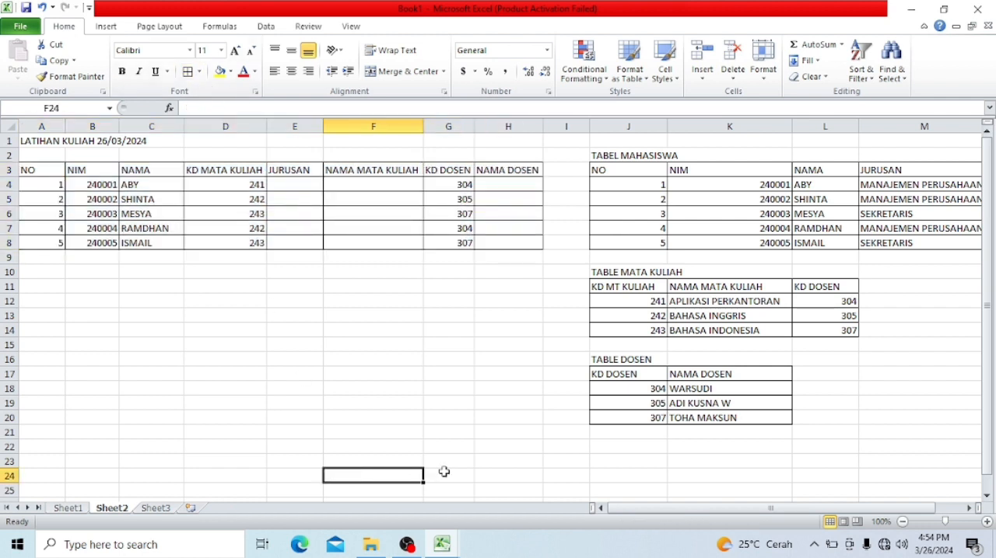
{"action": "left_click", "coordinate": [644, 302]}
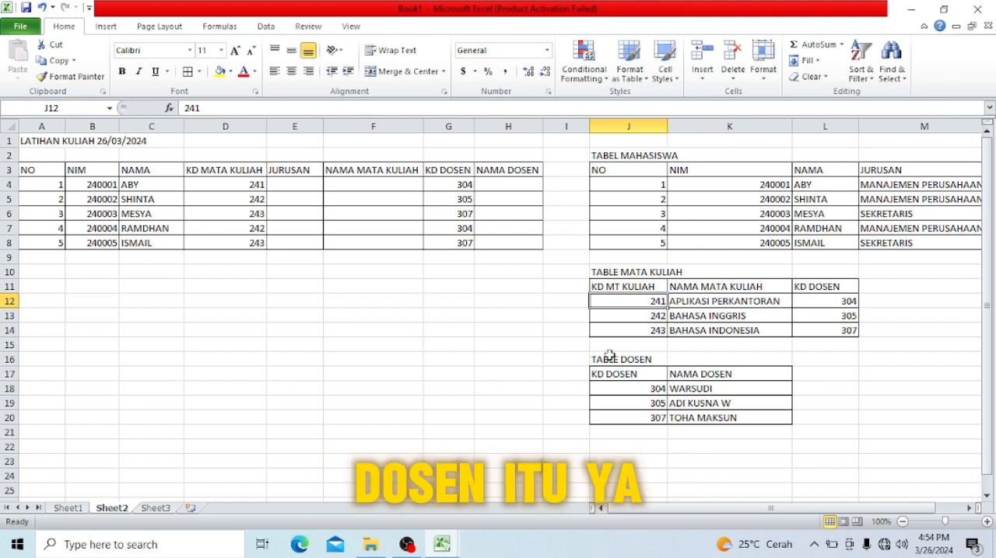
- Enter the first instruction "1,JURUSAN : DICARI DENGAN RUMUS?DARI KD MATA KULIAH" in A10 below the practice table
{"action": "left_click", "coordinate": [49, 277]}
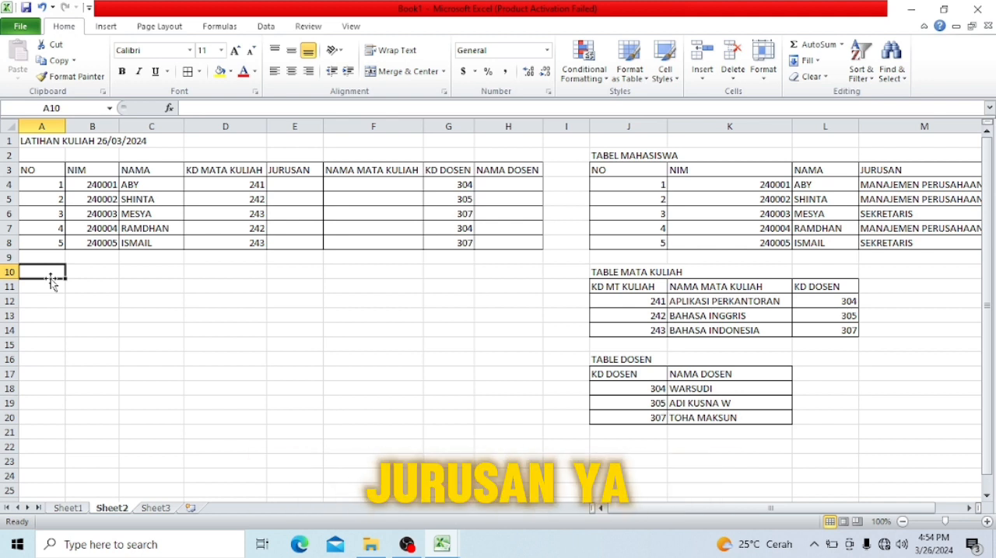
{"action": "type", "text": "1,"}
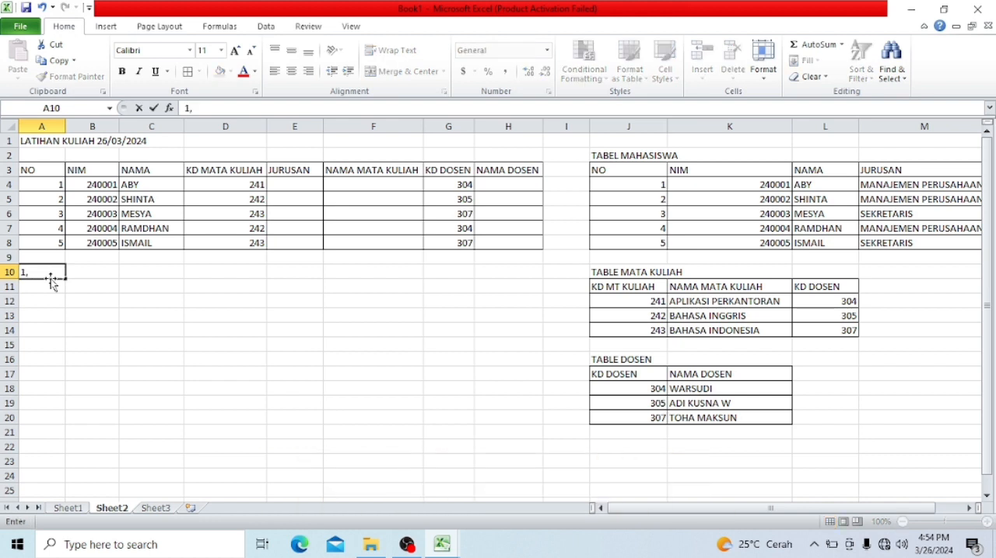
{"action": "type", "text": "JURUSAN :"}
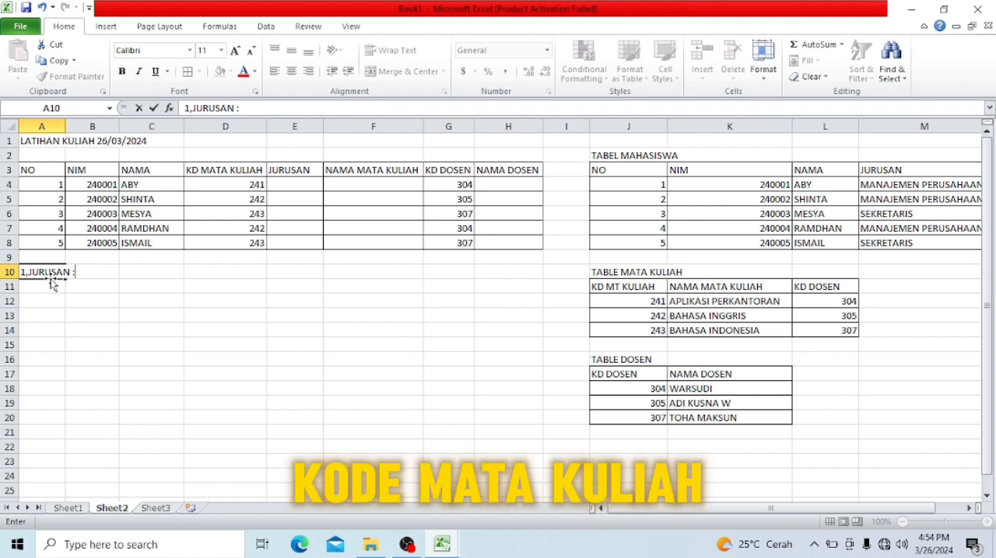
{"action": "type", "text": "D"}
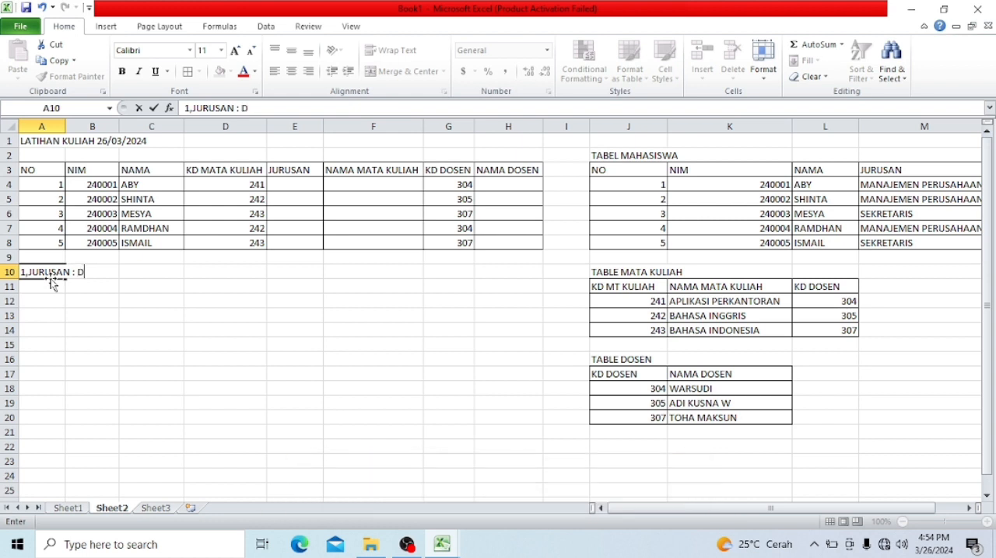
{"action": "type", "text": "ICARI DE"}
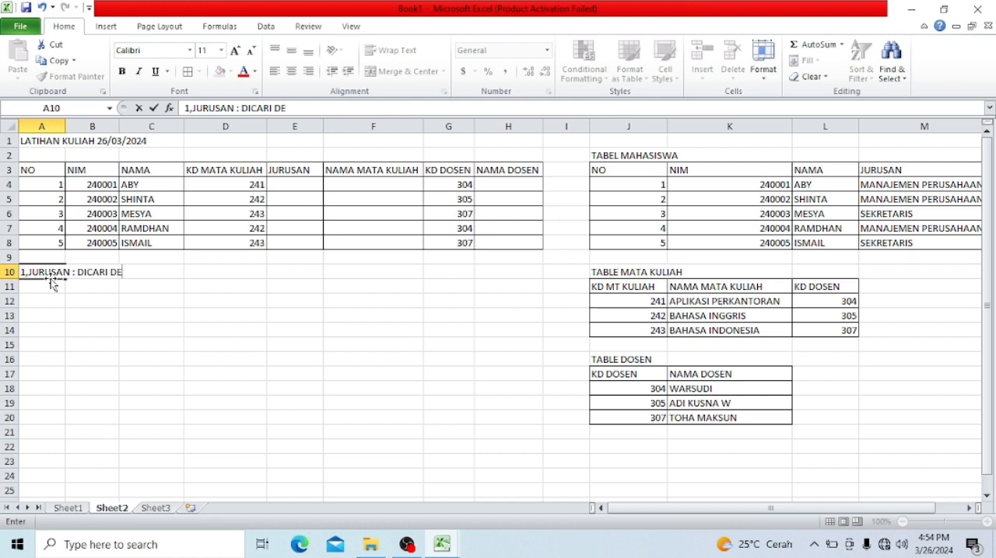
{"action": "type", "text": "NGAN RUMUS"}
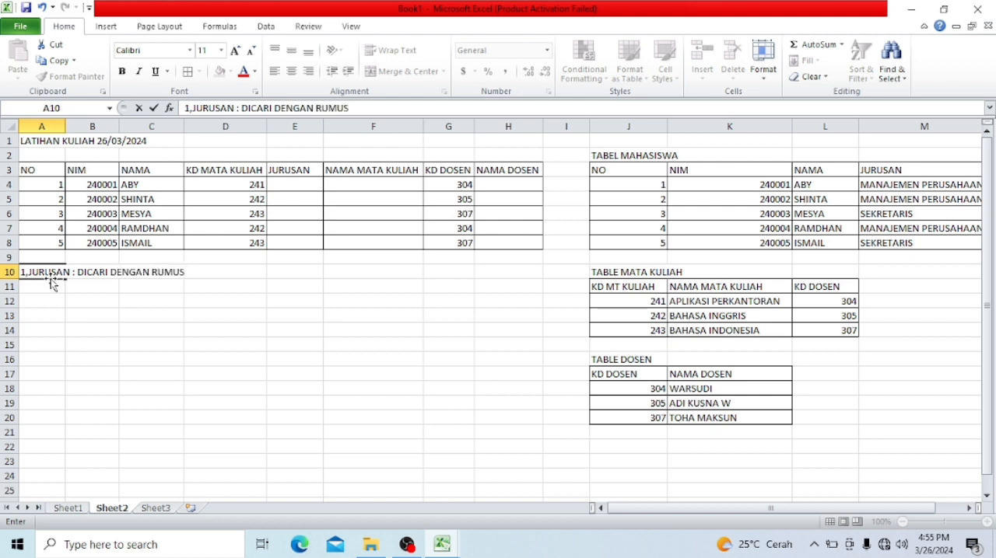
{"action": "type", "text": "?"}
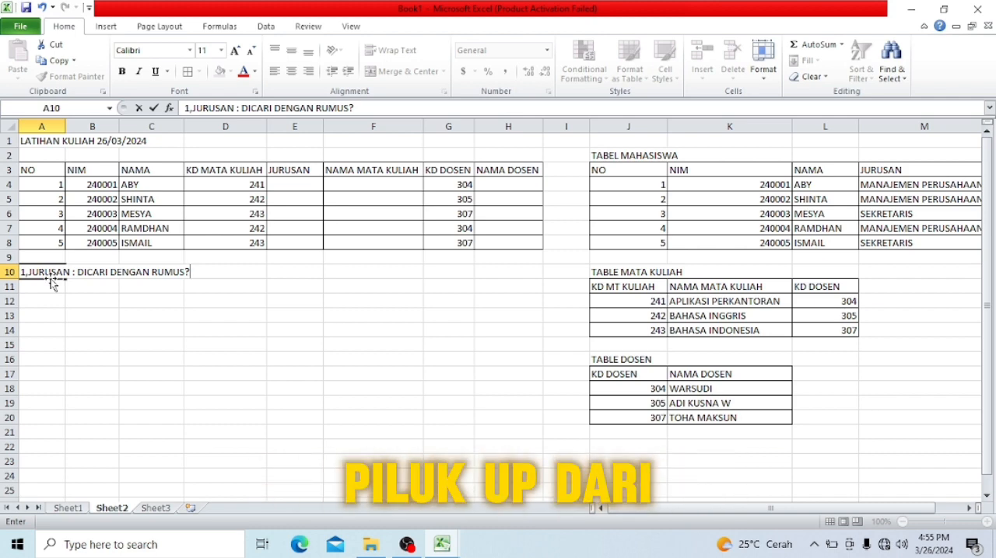
{"action": "type", "text": "DARI "}
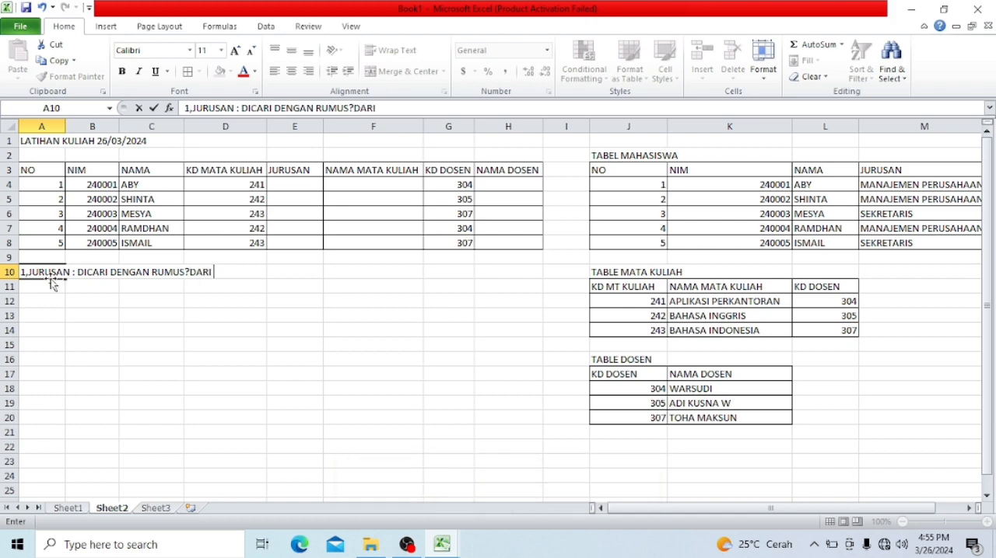
{"action": "type", "text": "KO"}
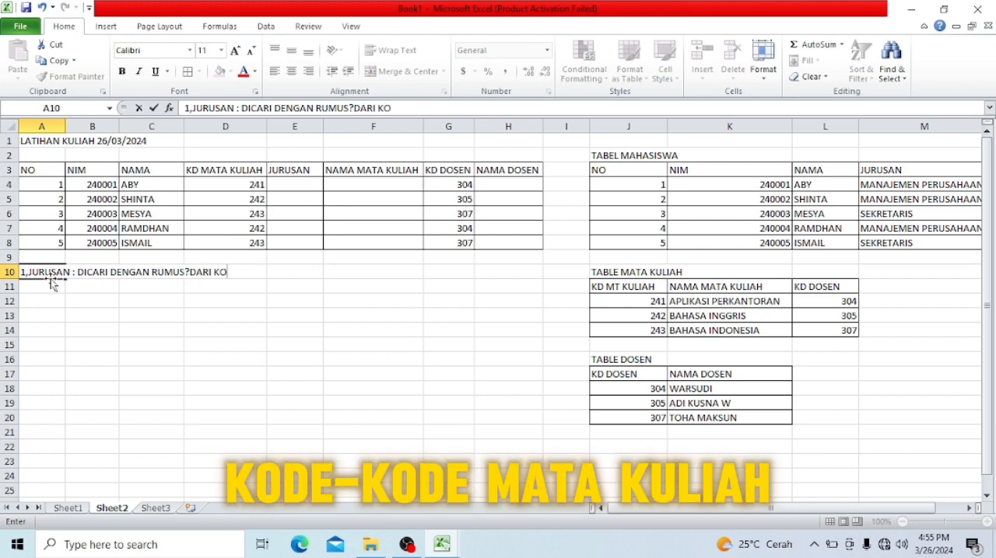
{"action": "key", "text": "BackSpace"}
{"action": "type", "text": "D MATA KULIAH"}
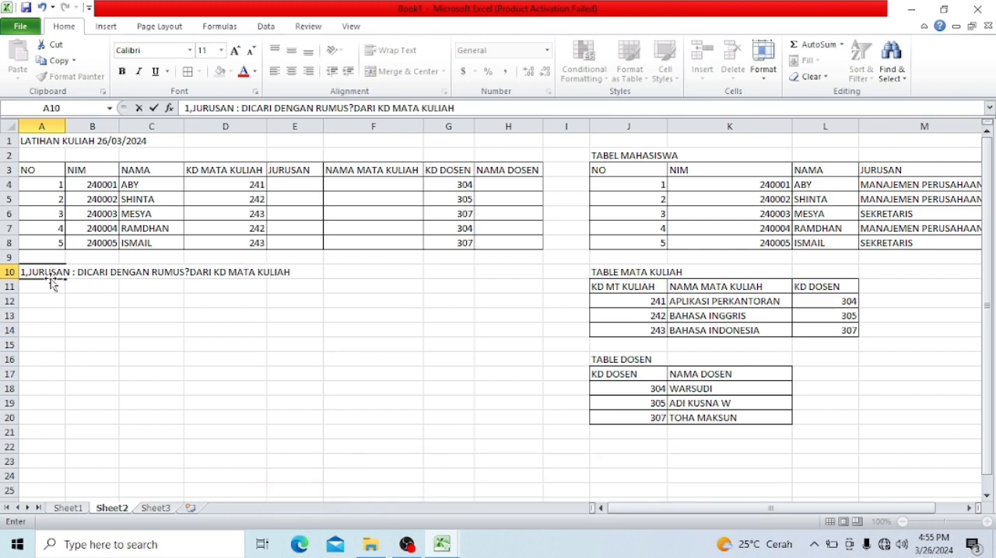
{"action": "key", "text": "Return"}
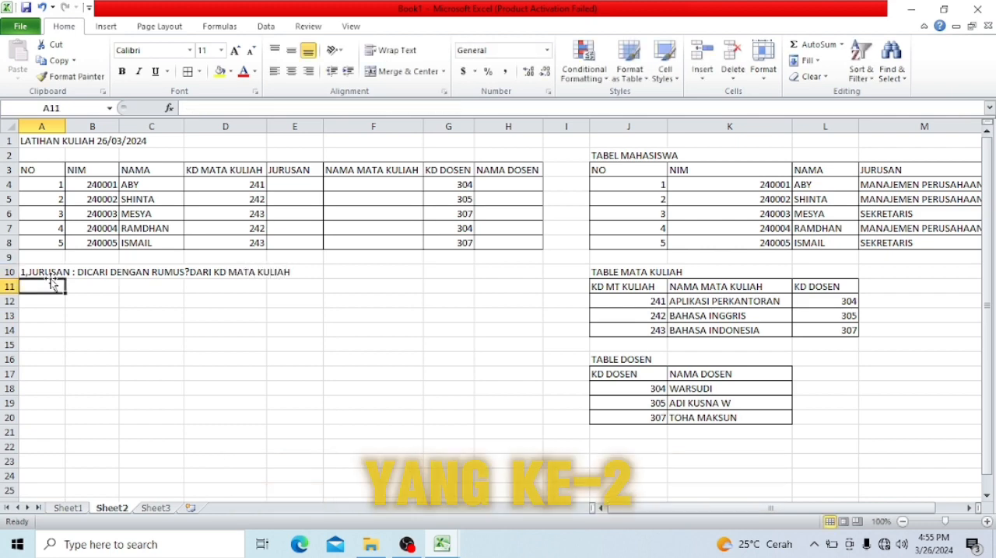
- Enter the second instruction "2.NAMA MATA KULIAH : BERDASARKAN TABEL MATA KULIAH DENGAN FIELD KD MT KULIAH'" in A11
{"action": "type", "text": "2."}
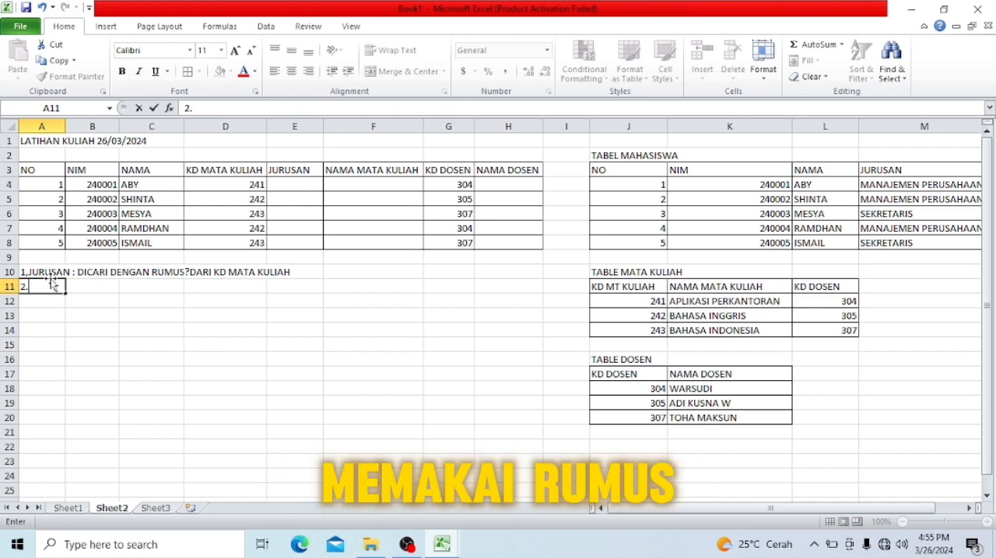
{"action": "type", "text": "N"}
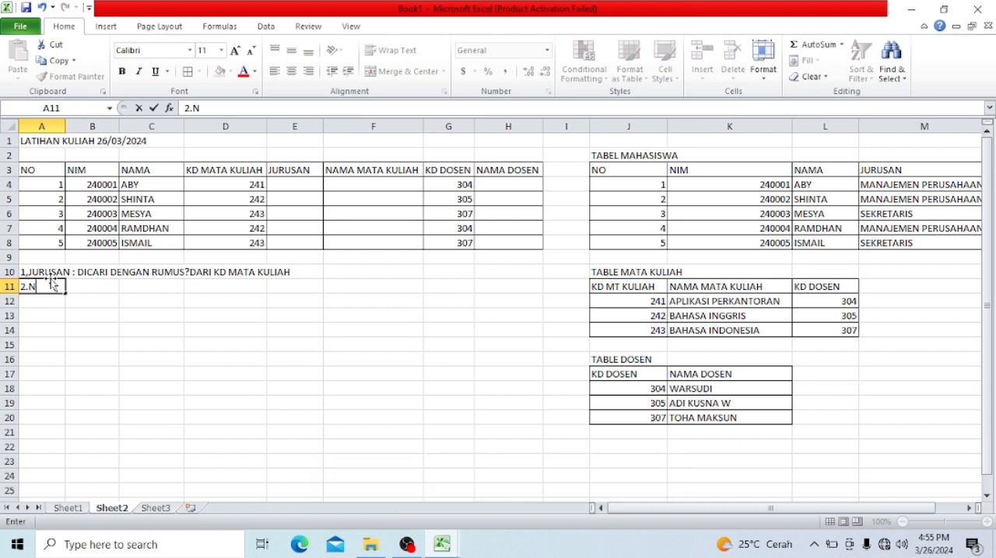
{"action": "type", "text": "AMA MATA KULIAH"}
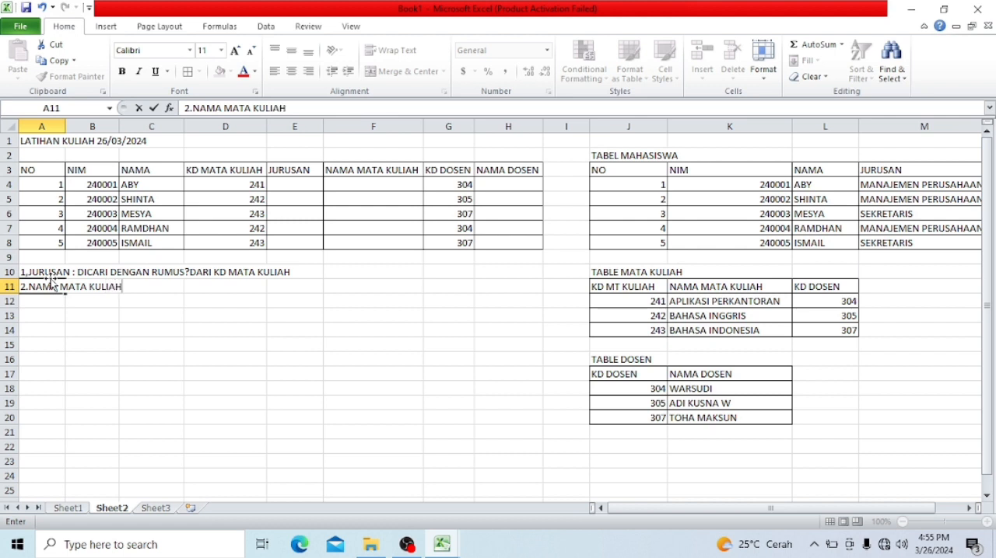
{"action": "type", "text": " :"}
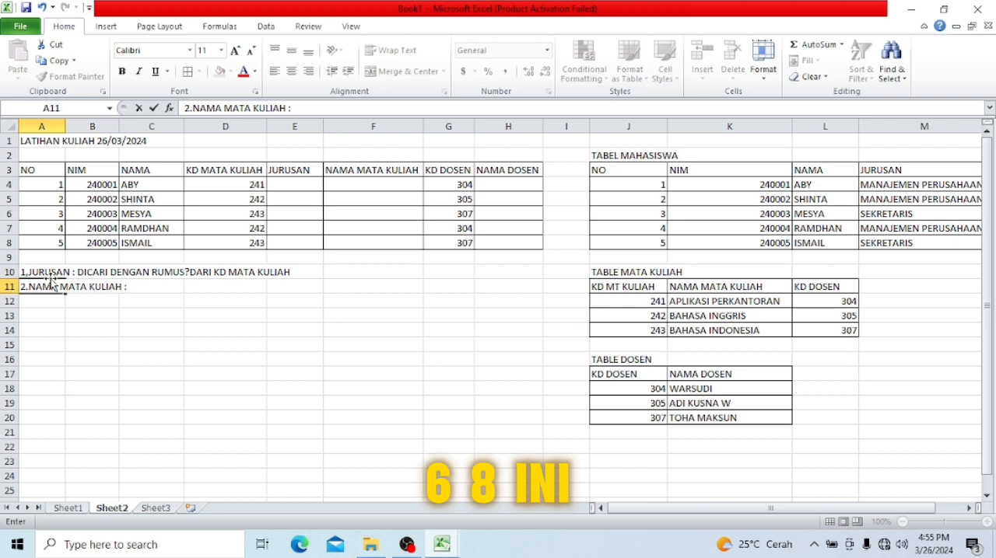
{"action": "type", "text": "BER"}
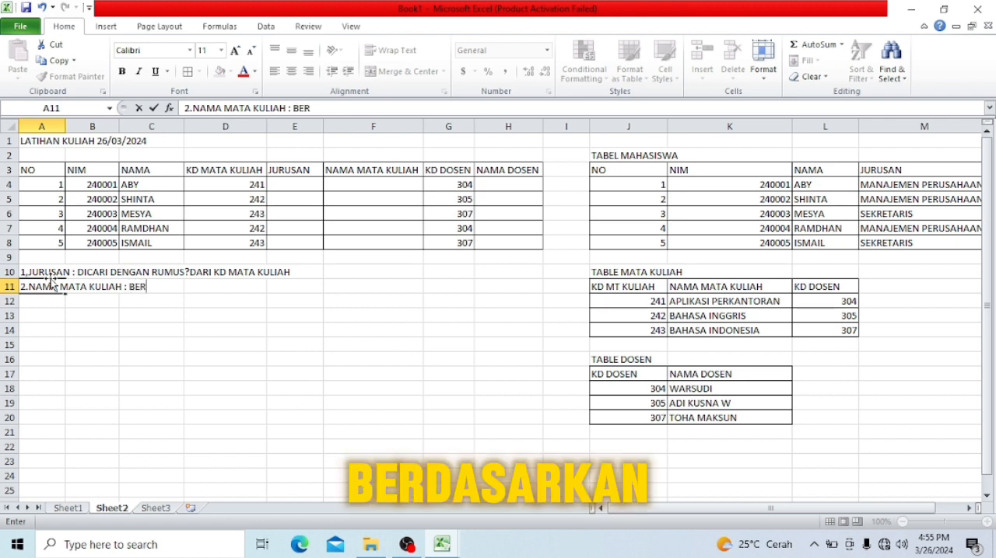
{"action": "type", "text": "DA"}
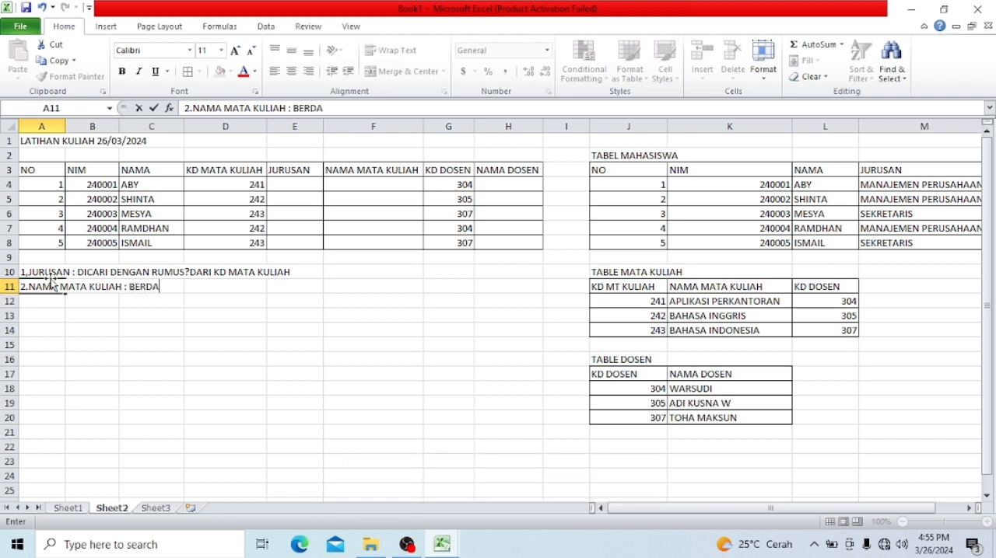
{"action": "type", "text": "SARKAN TABEL"}
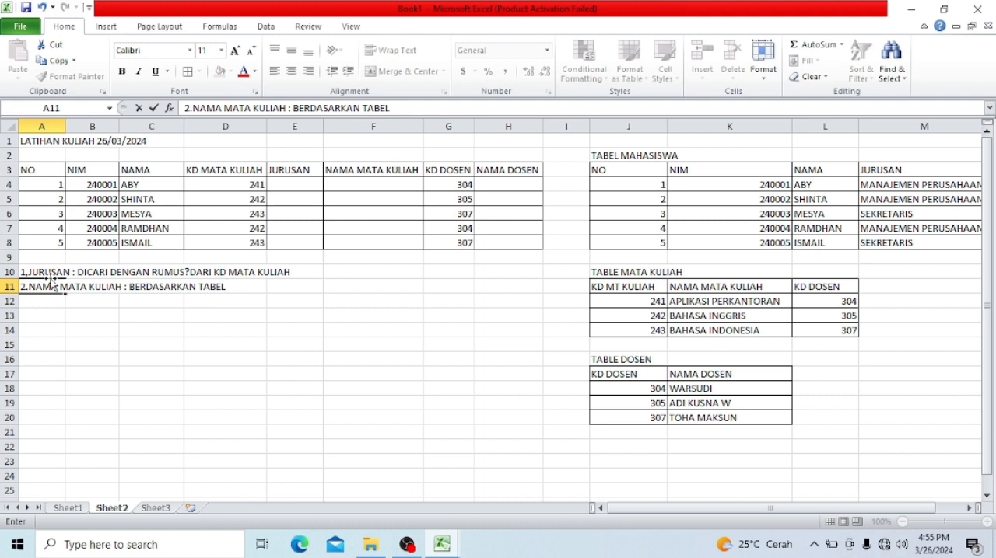
{"action": "type", "text": " MATA KU"}
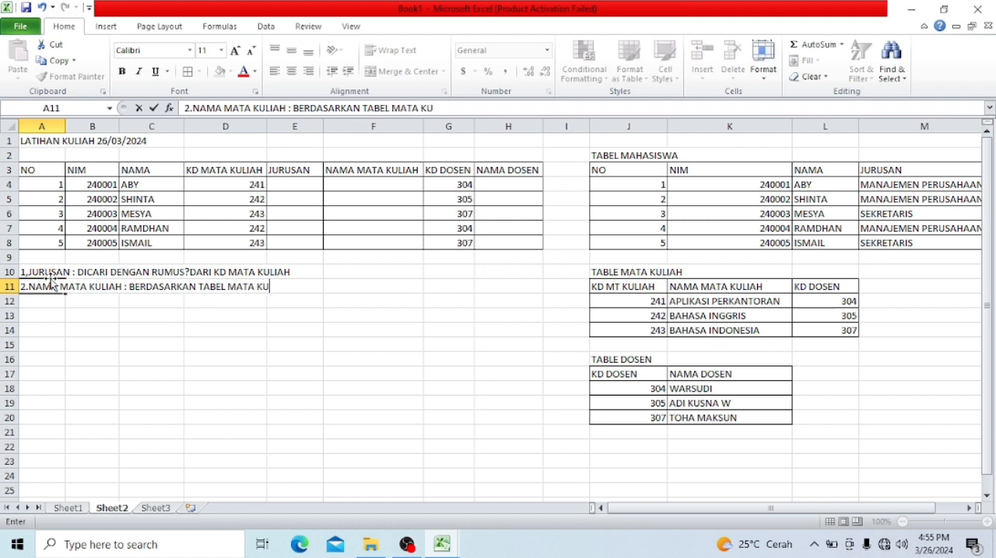
{"action": "type", "text": "LIAH"}
{"action": "type", "text": "DENGAN "}
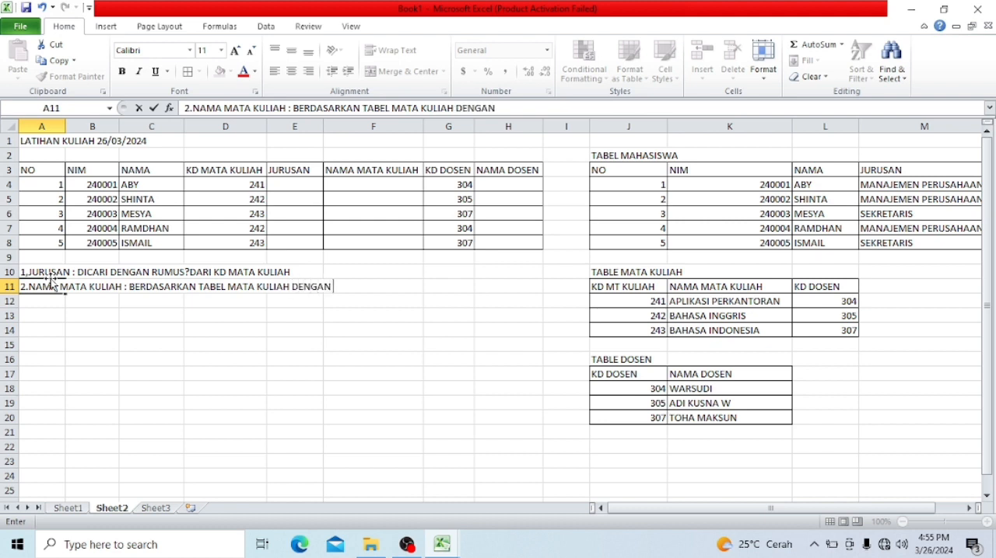
{"action": "type", "text": "FIELD KD M"}
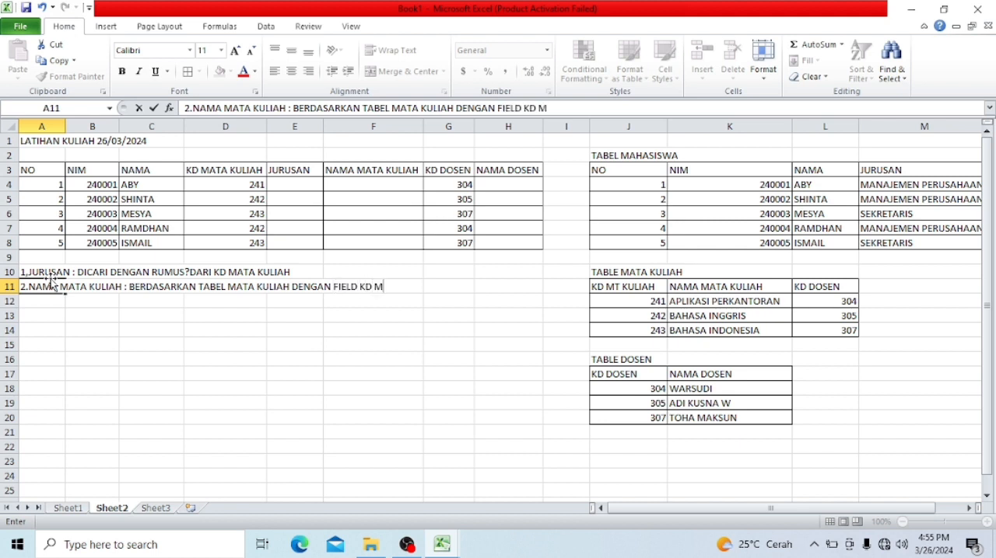
{"action": "type", "text": "T KULIAH"}
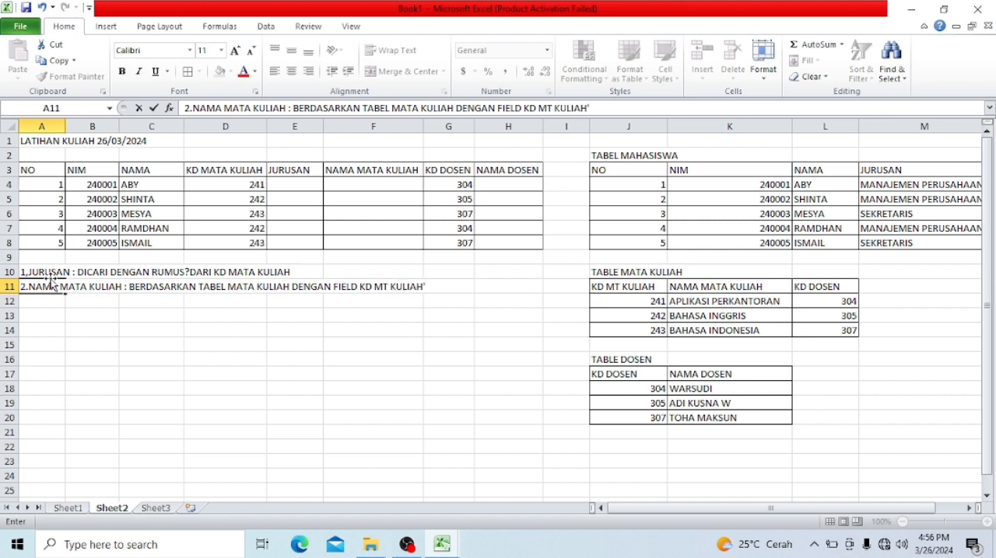
{"action": "type", "text": "'"}
{"action": "key", "text": "Return"}
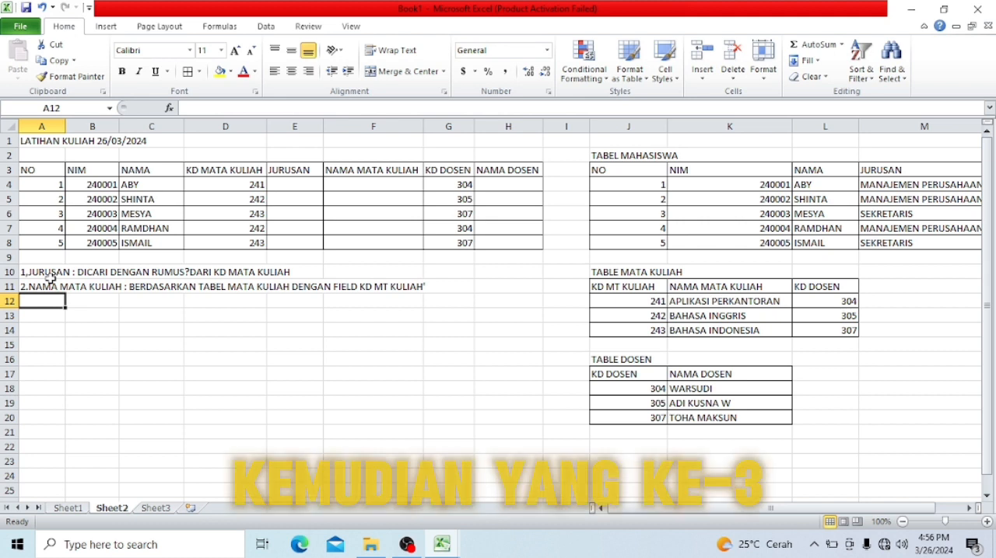
- Enter the third instruction "3.NAMA DOSEN :BERDASARKAN PADA TABEL DOSEN FILED KD DOSEN" in A12
{"action": "type", "text": "3.NA"}
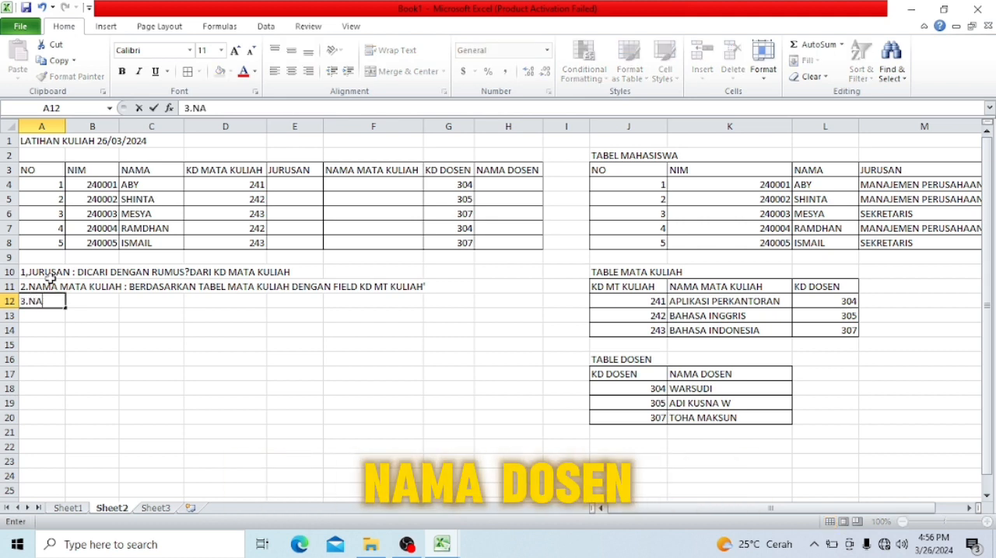
{"action": "type", "text": "MA DOSEN :"}
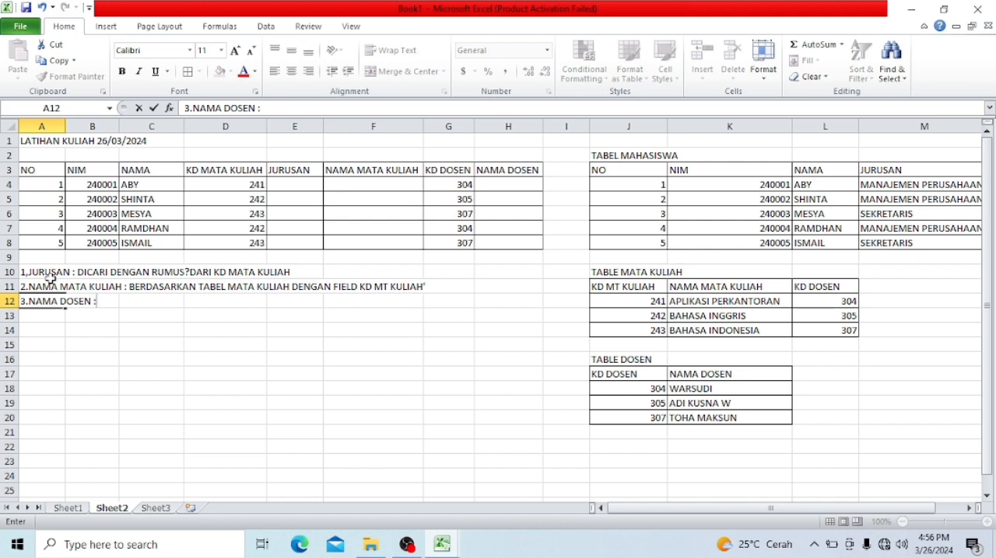
{"action": "type", "text": "BERDASARKAN"}
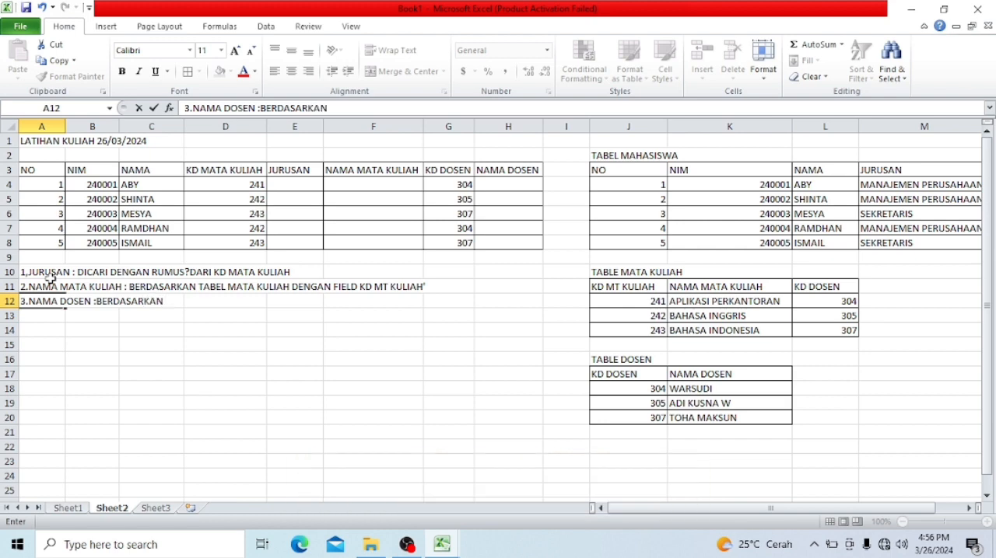
{"action": "type", "text": " PADA "}
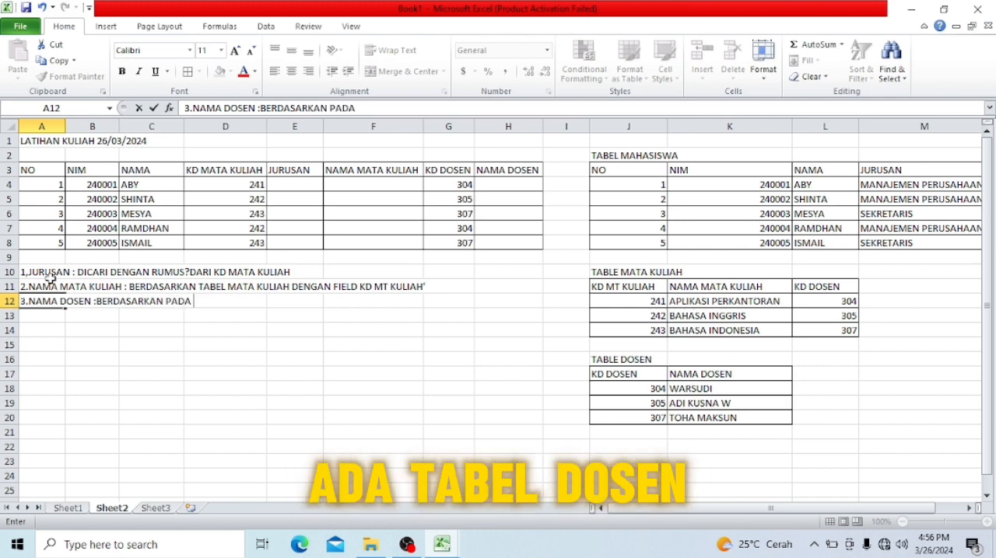
{"action": "type", "text": "TABEL DOS"}
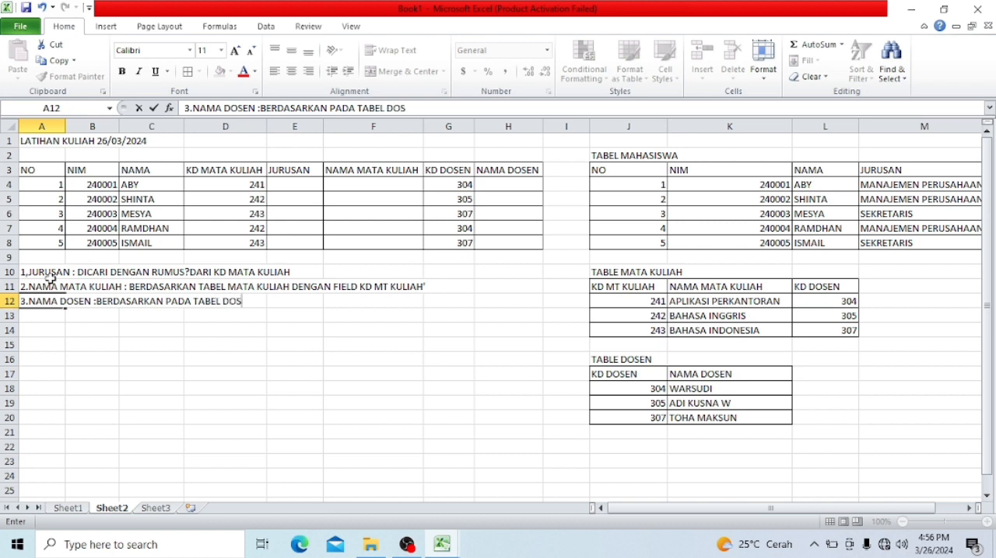
{"action": "type", "text": "E"}
{"action": "type", "text": "N FIL"}
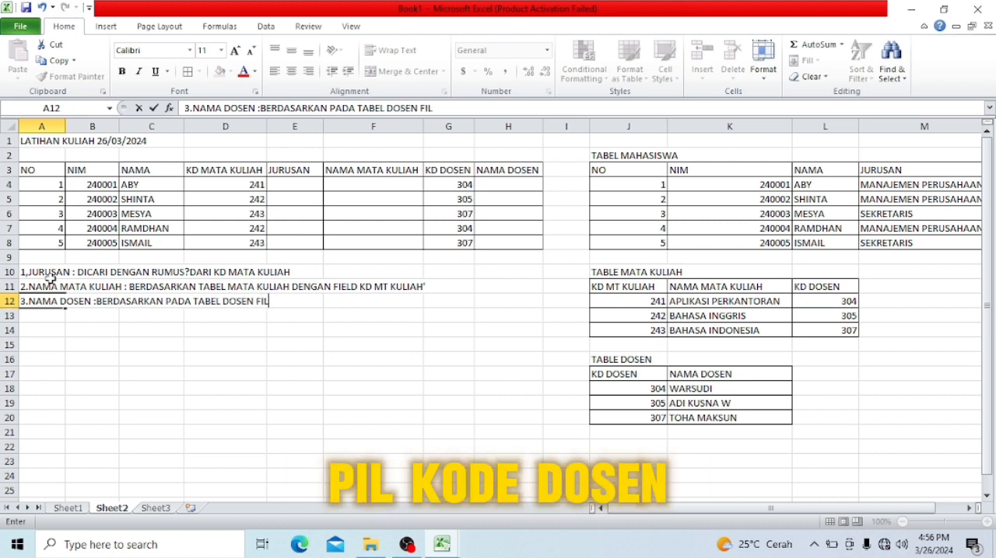
{"action": "type", "text": "ED KD DOSEN"}
{"action": "key", "text": "Return"}
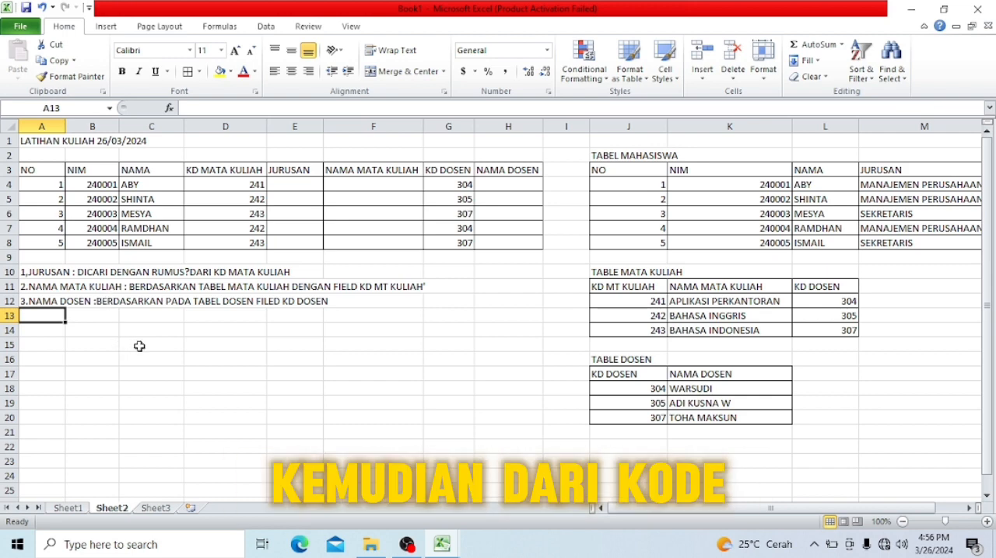
{"action": "left_click", "coordinate": [252, 183]}
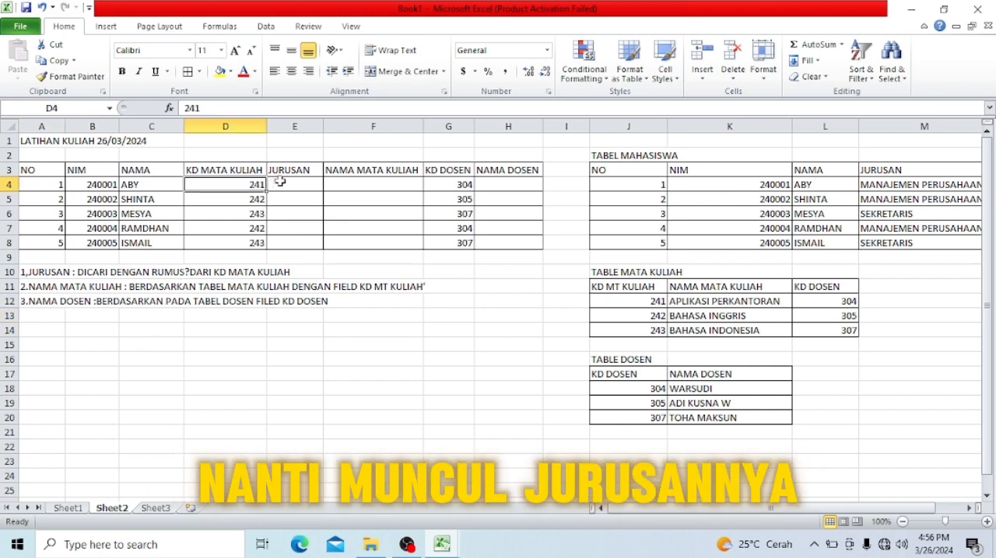
{"action": "left_click", "coordinate": [279, 182]}
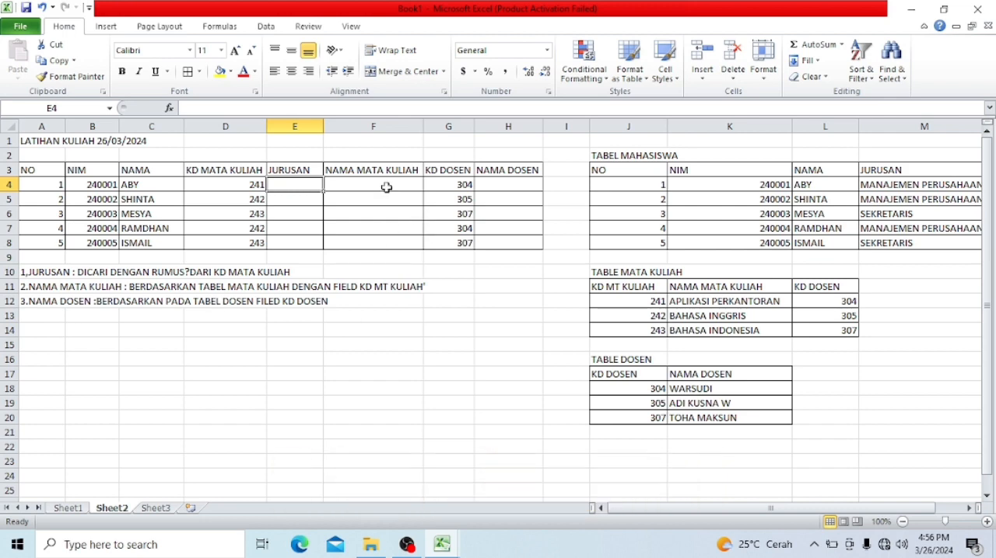
{"action": "left_click", "coordinate": [377, 187]}
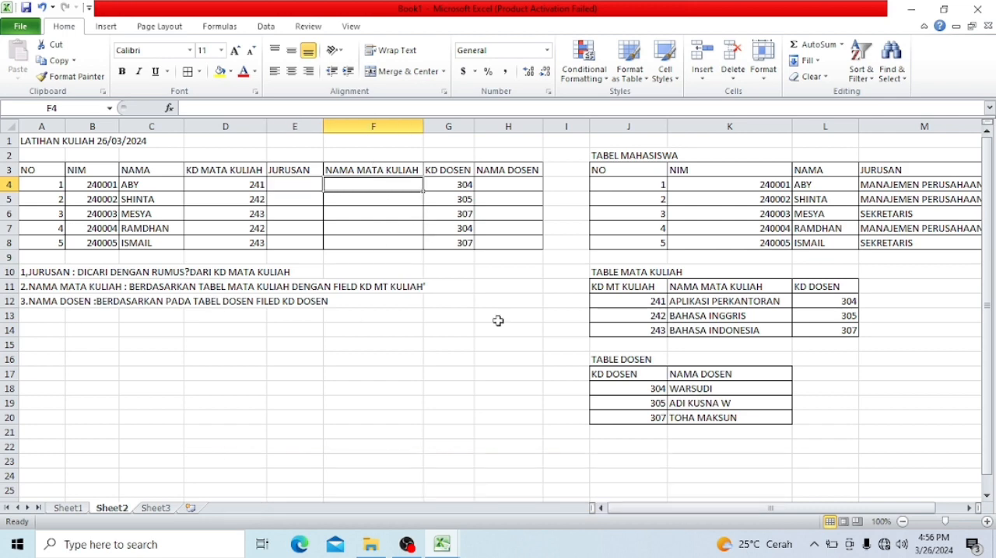
{"action": "left_click", "coordinate": [655, 304]}
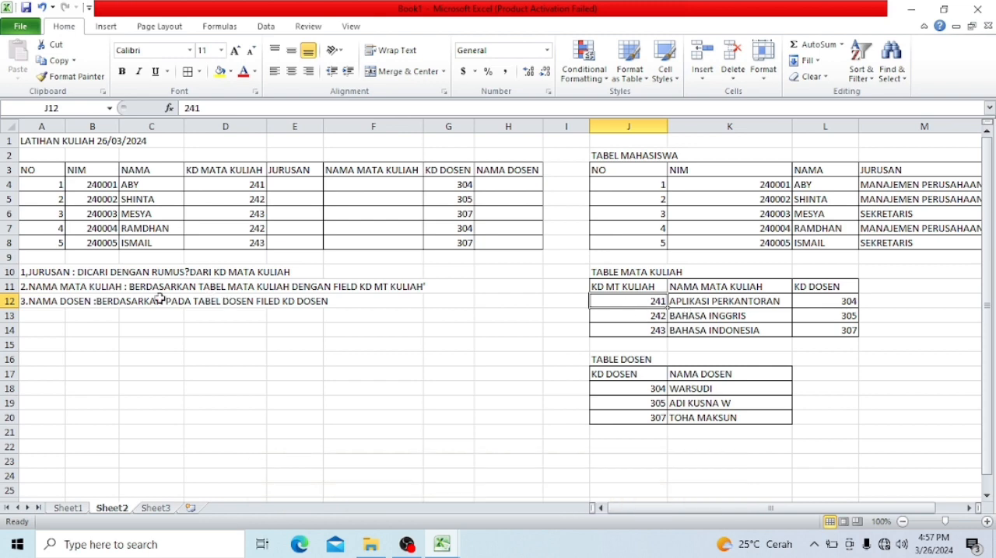
- Correct the misspelled word "FILED" to "FIELD" in the third instruction in A12
{"action": "left_click", "coordinate": [39, 302]}
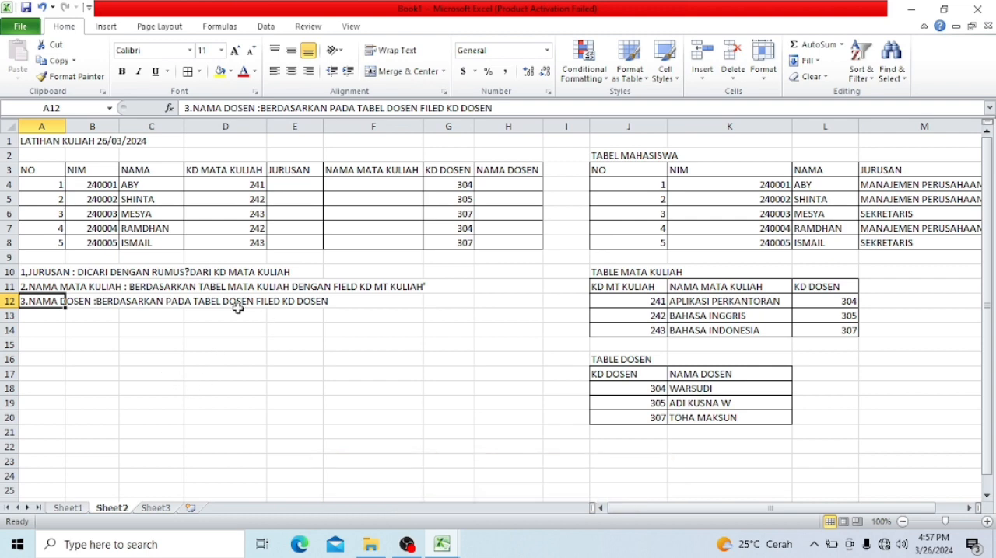
{"action": "left_click", "coordinate": [438, 108]}
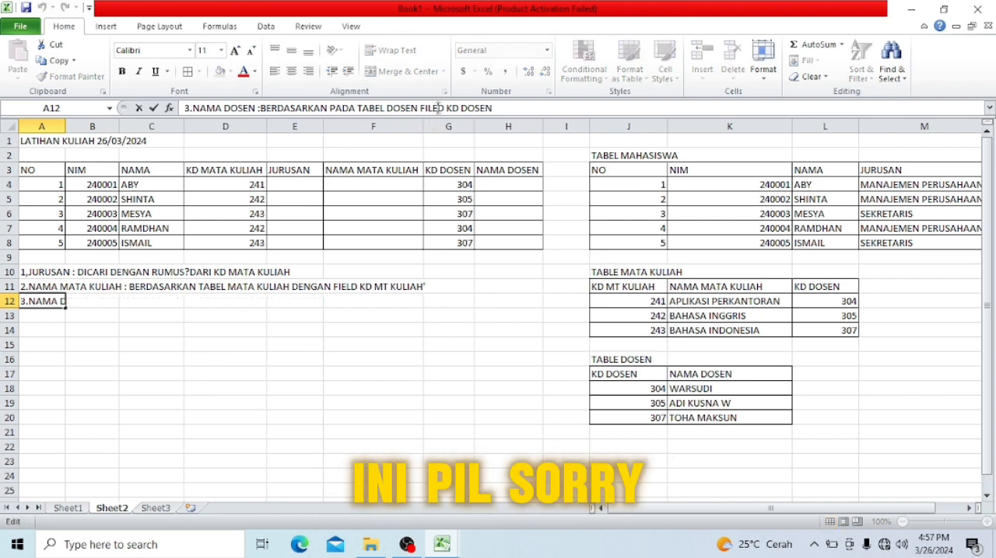
{"action": "key", "text": "BackSpace"}
{"action": "key", "text": "BackSpace"}
{"action": "key", "text": "BackSpace"}
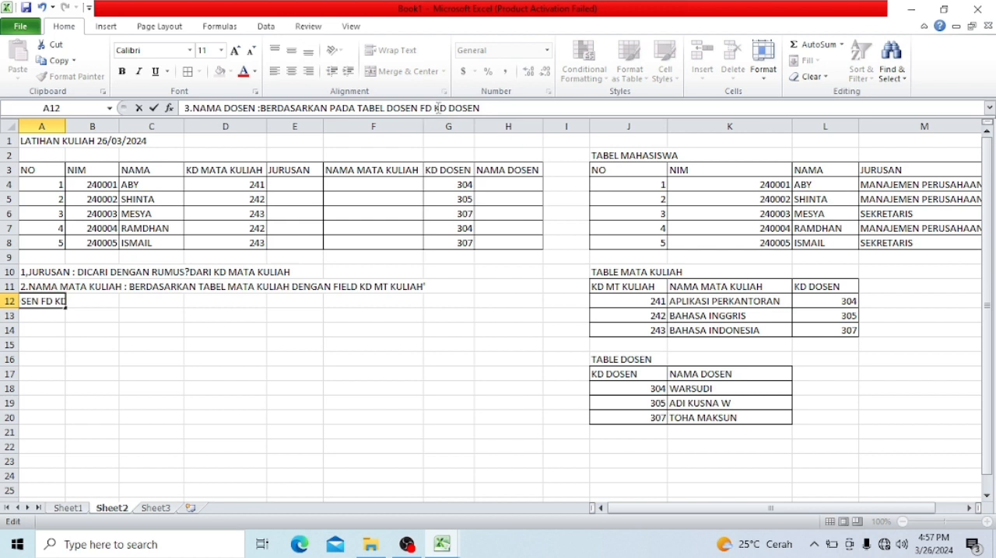
{"action": "type", "text": "E"}
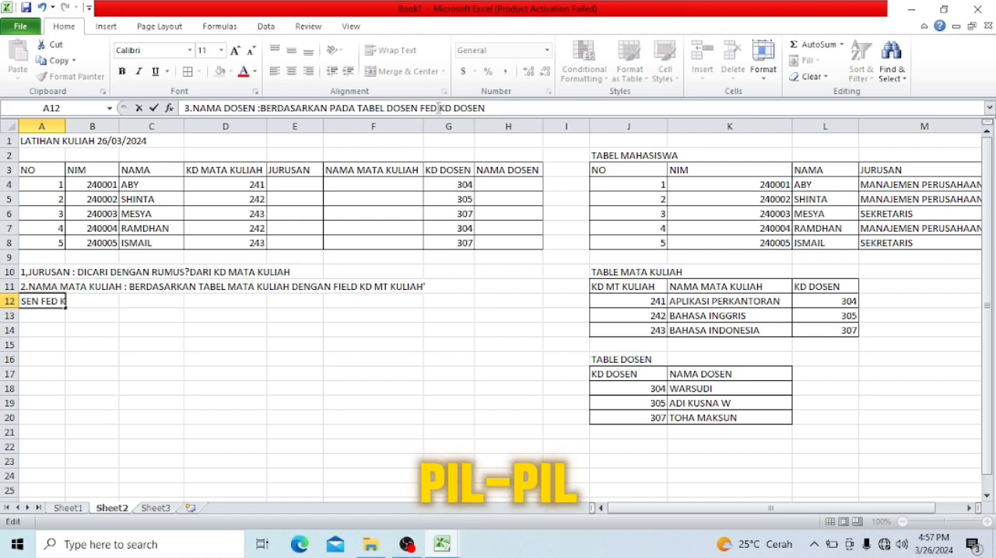
{"action": "key", "text": "BackSpace"}
{"action": "type", "text": "IEA"}
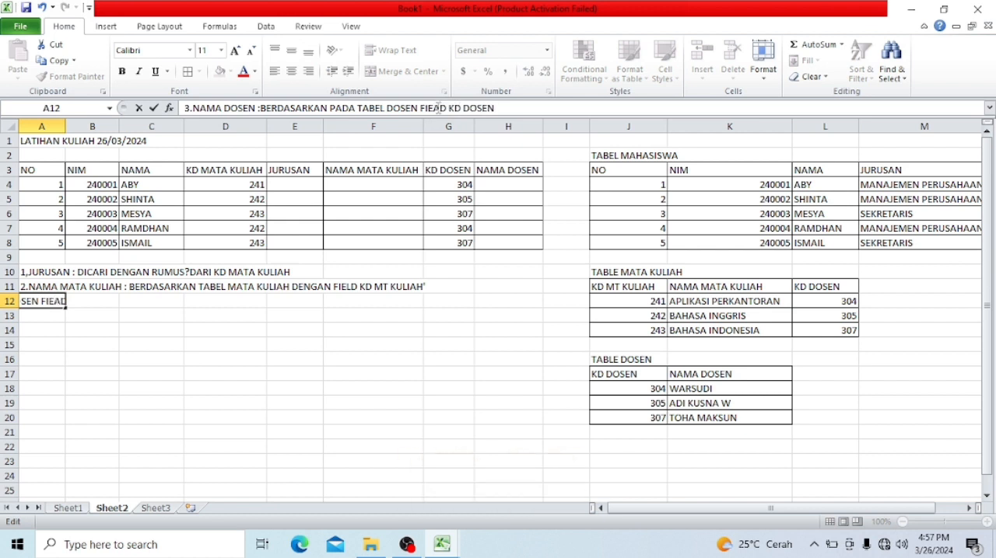
{"action": "type", "text": "L"}
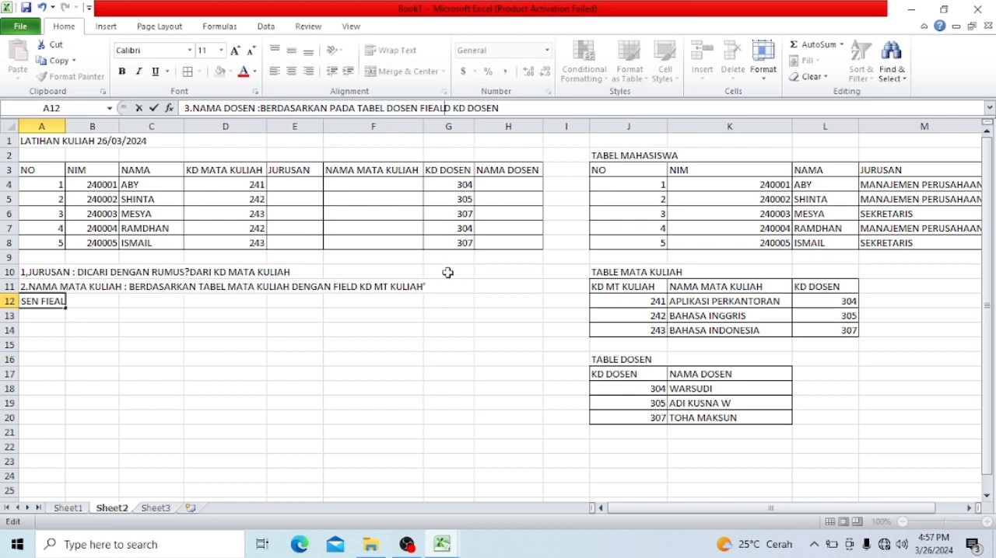
{"action": "key", "text": "BackSpace"}
{"action": "key", "text": "BackSpace"}
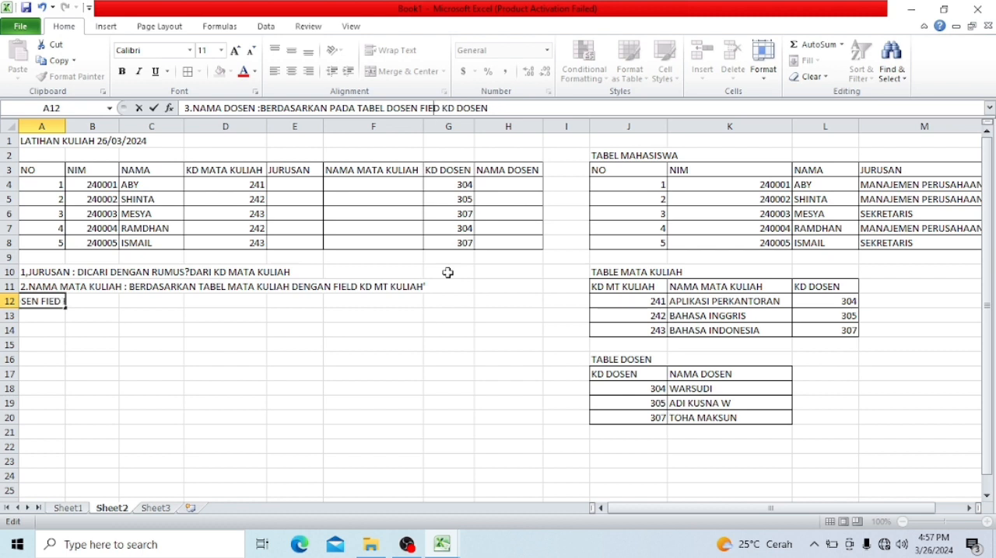
{"action": "type", "text": "L"}
{"action": "key", "text": "Return"}
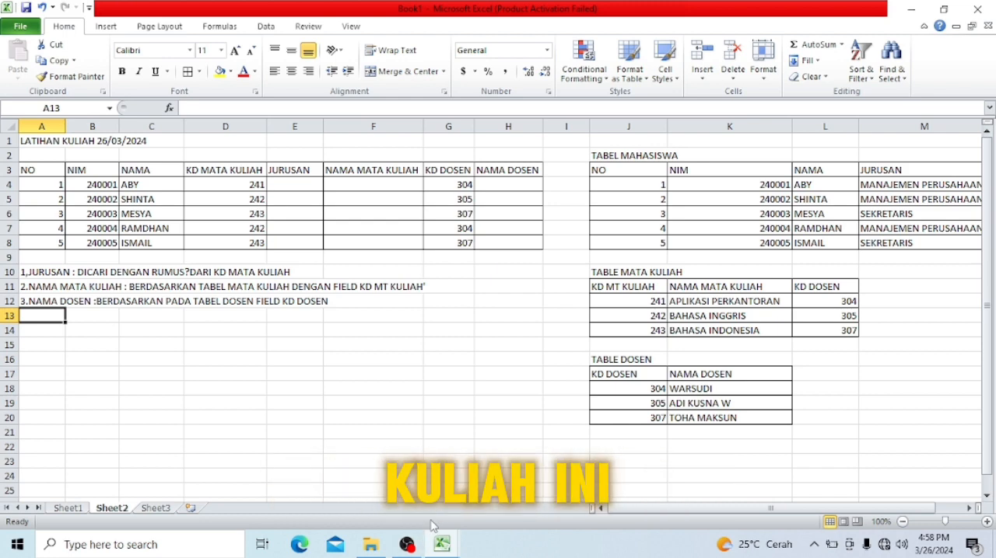
{"action": "left_click", "coordinate": [399, 551]}
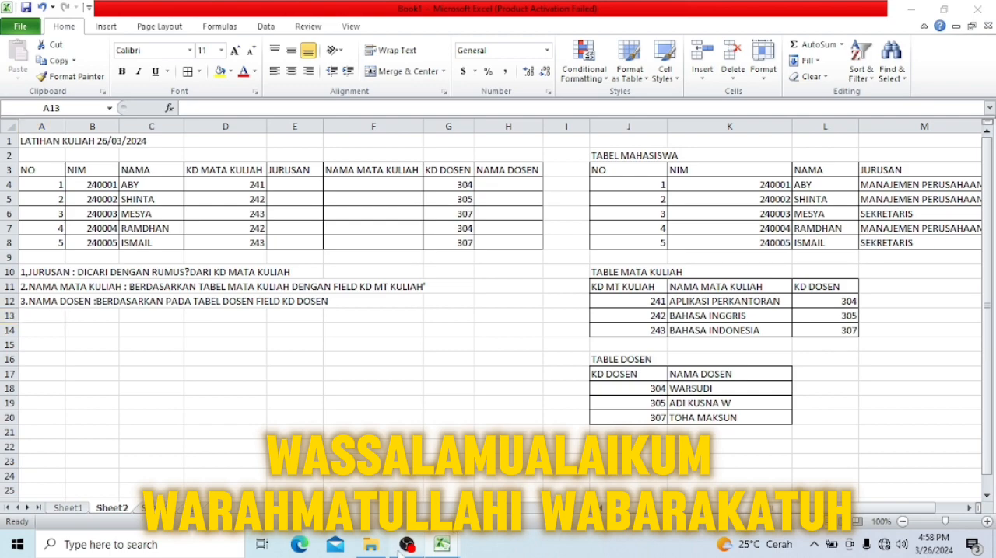